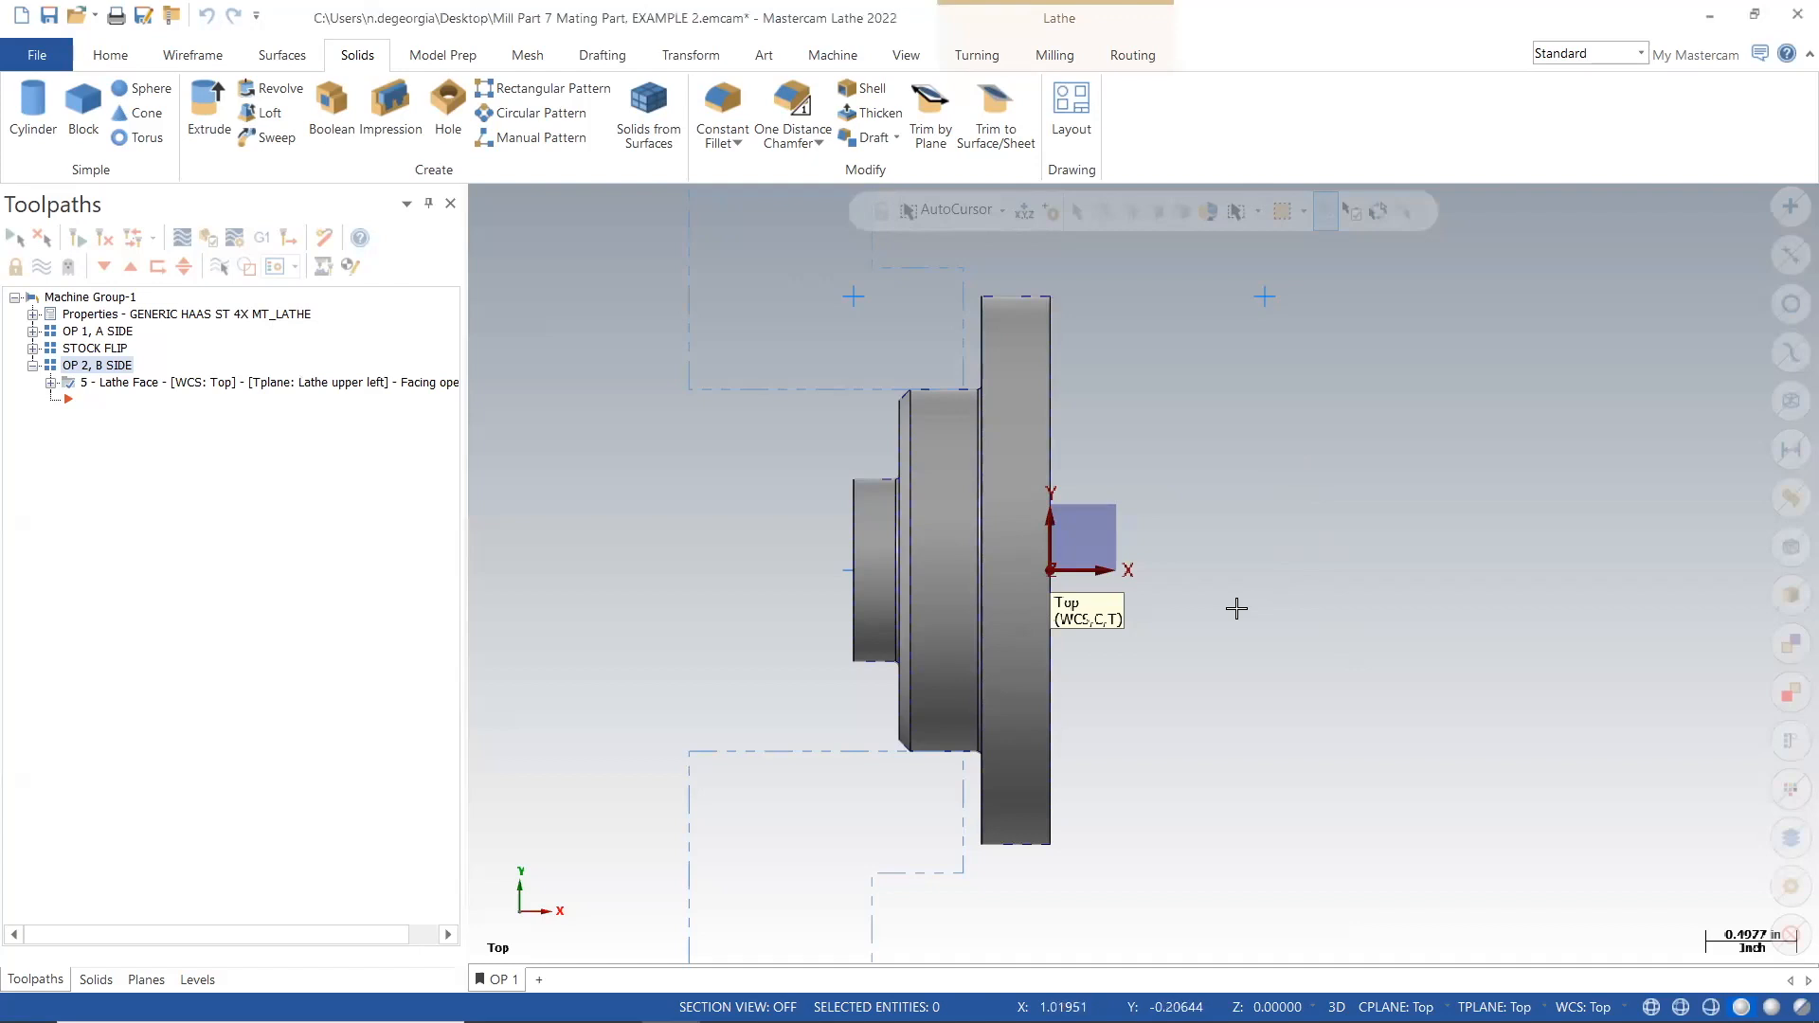
# Create a point position at the centre of each of the twelve holes on the flange face.
pyautogui.moveTo(1231, 608); pyautogui.dragTo(1236, 551)
pyautogui.moveTo(1231, 559); pyautogui.dragTo(954, 555, button='middle')
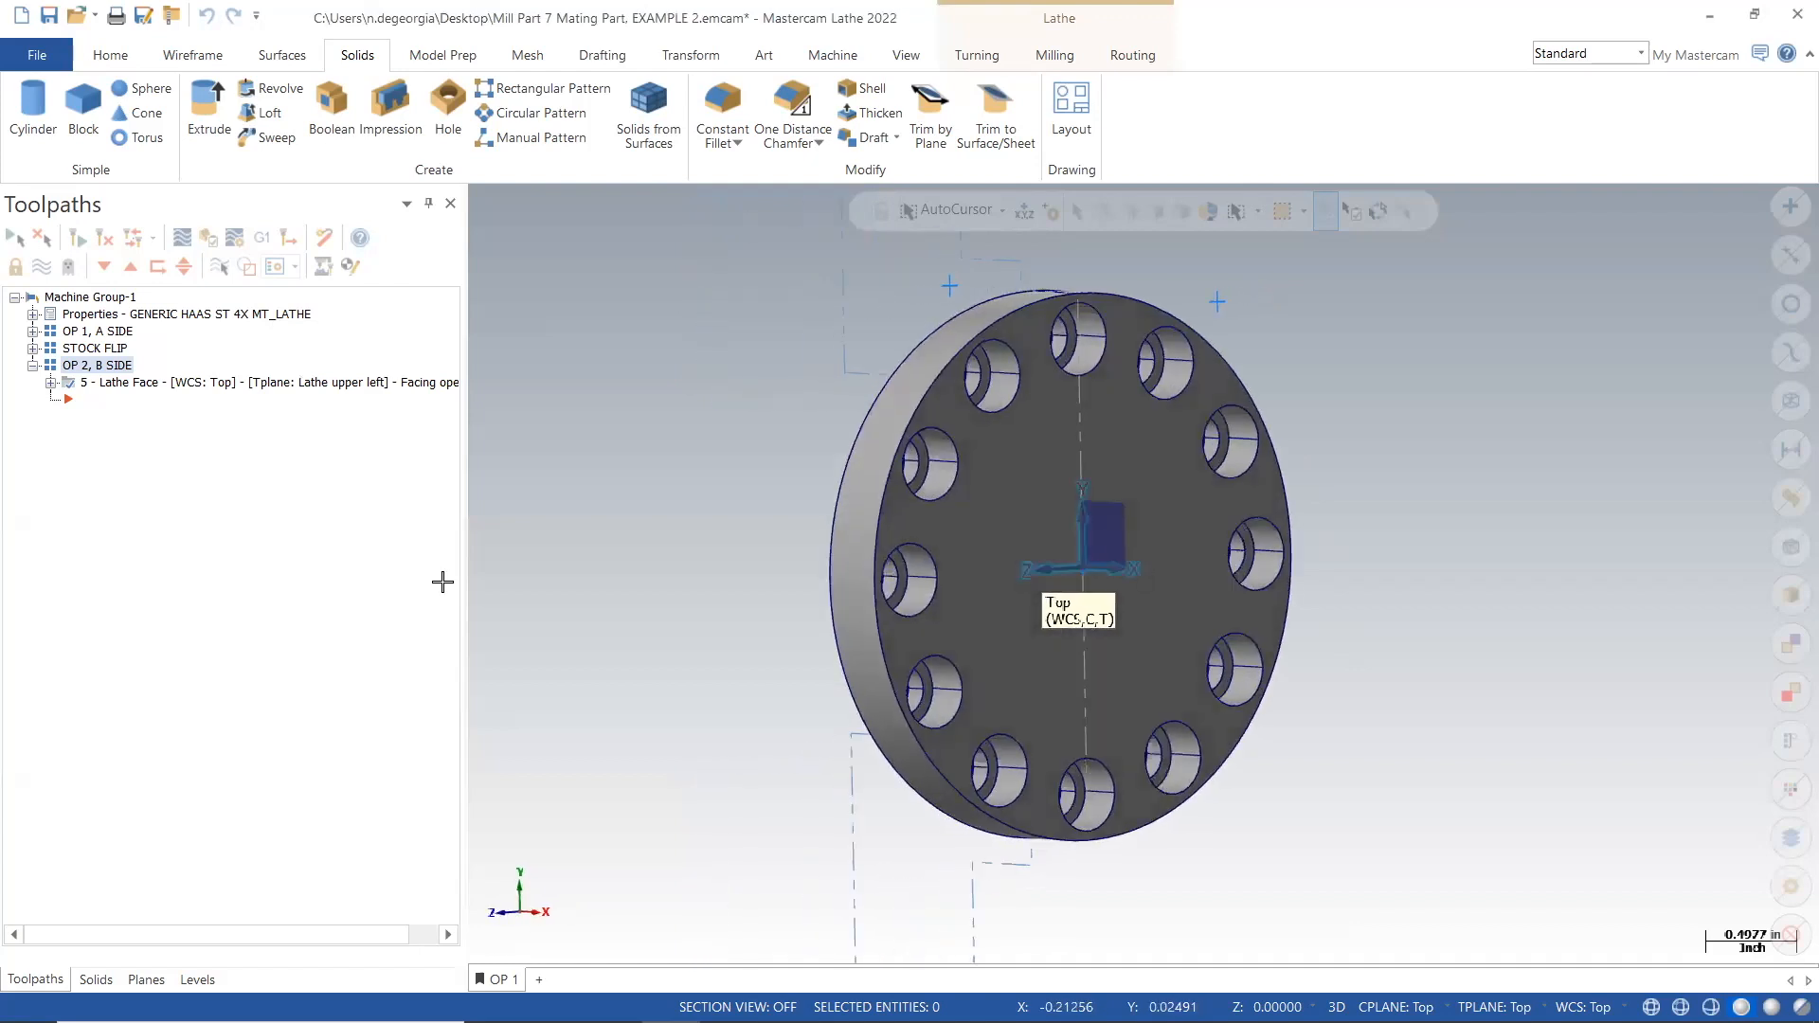
pyautogui.click(192, 55)
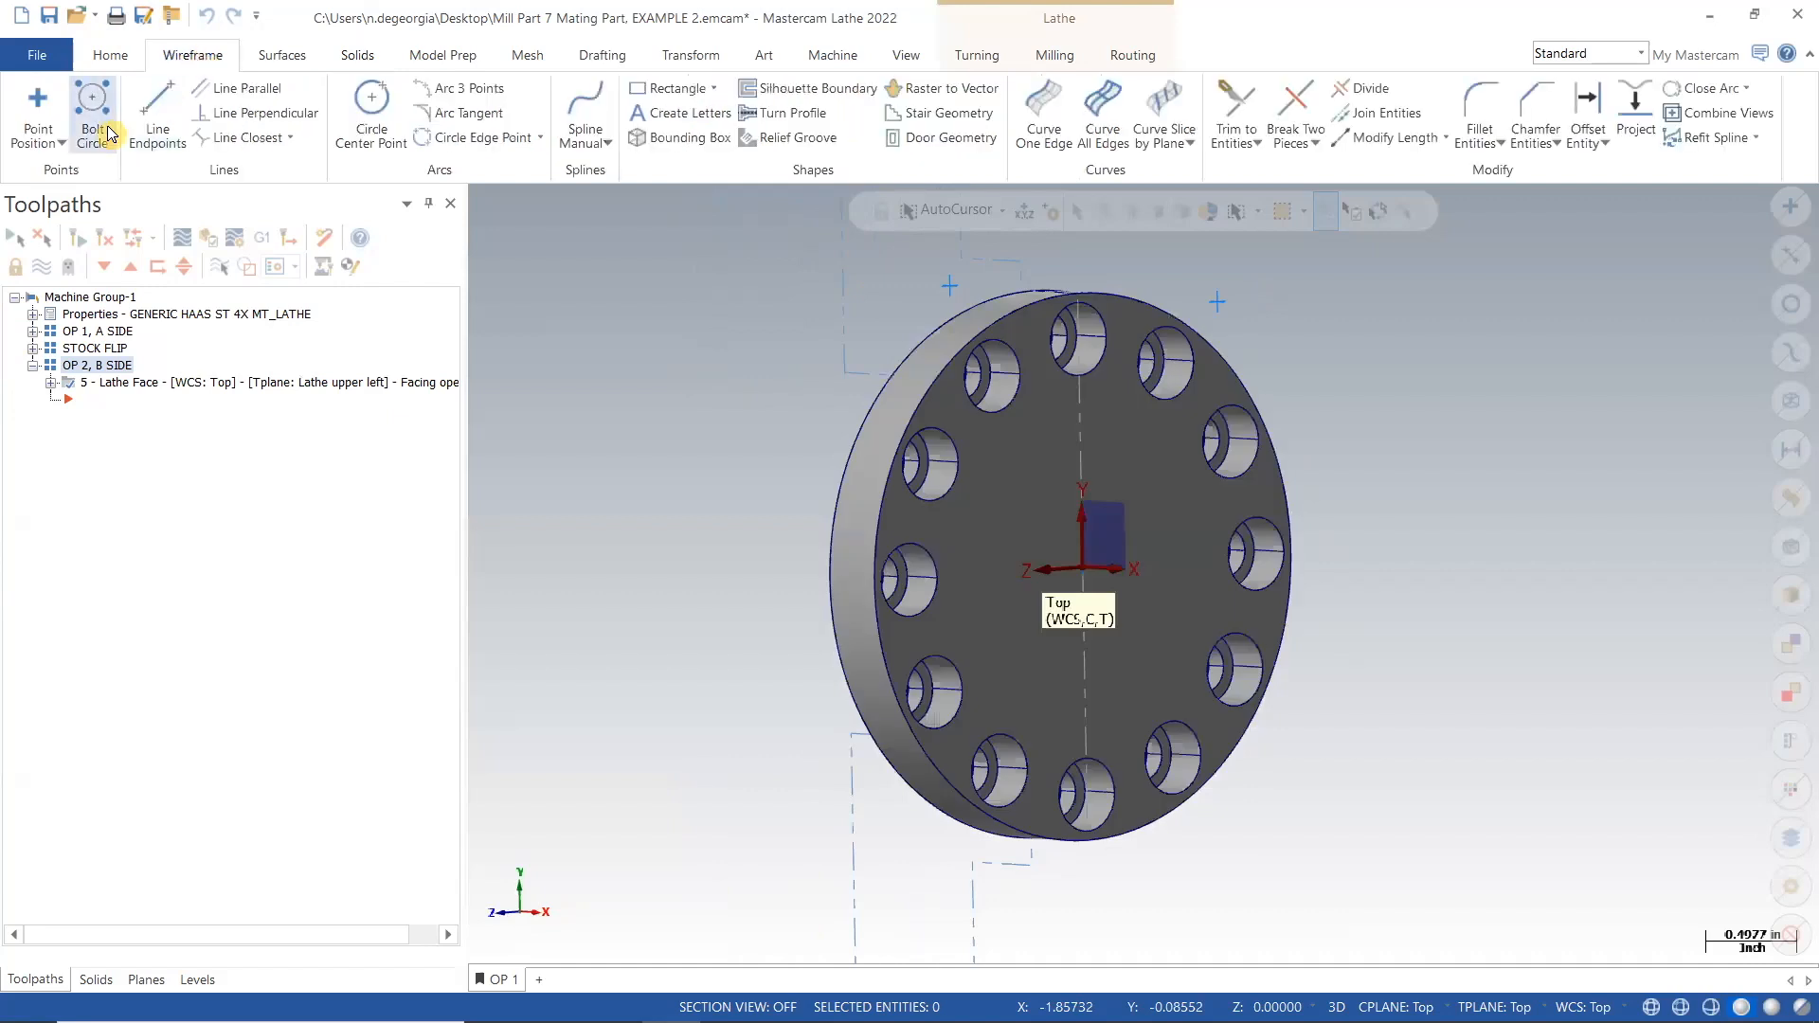
pyautogui.click(55, 142)
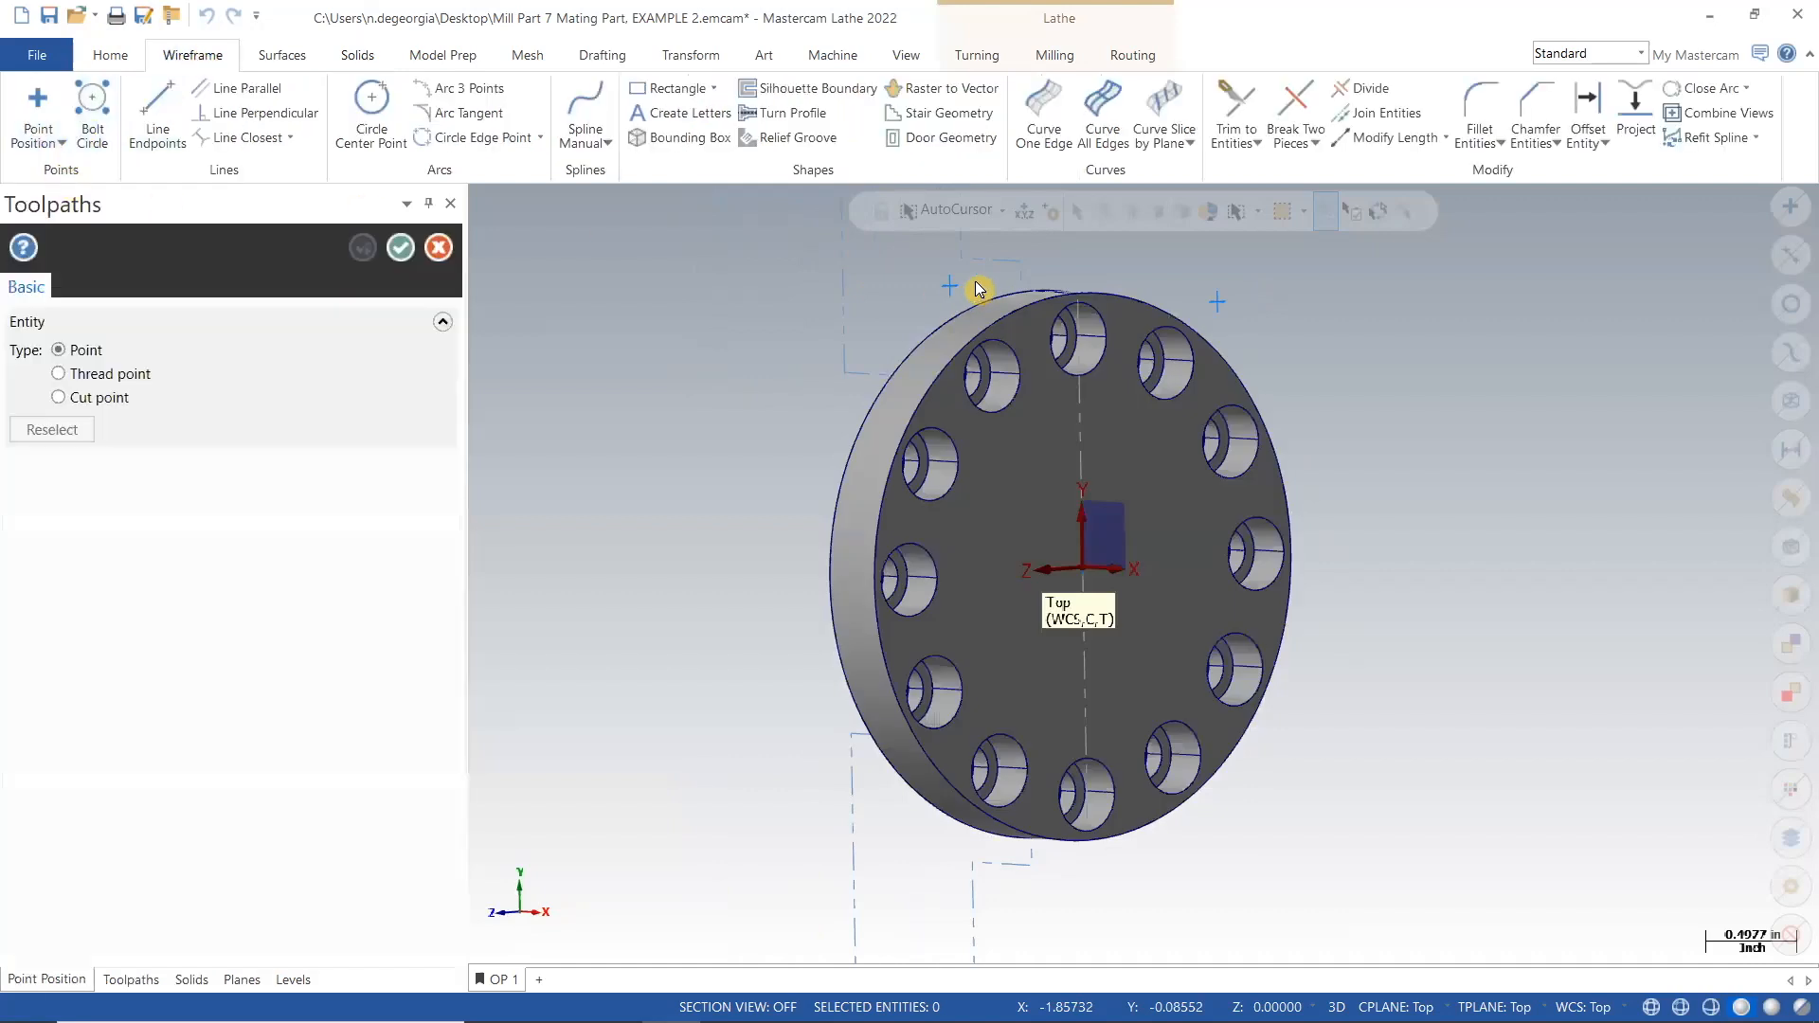
pyautogui.click(1111, 343)
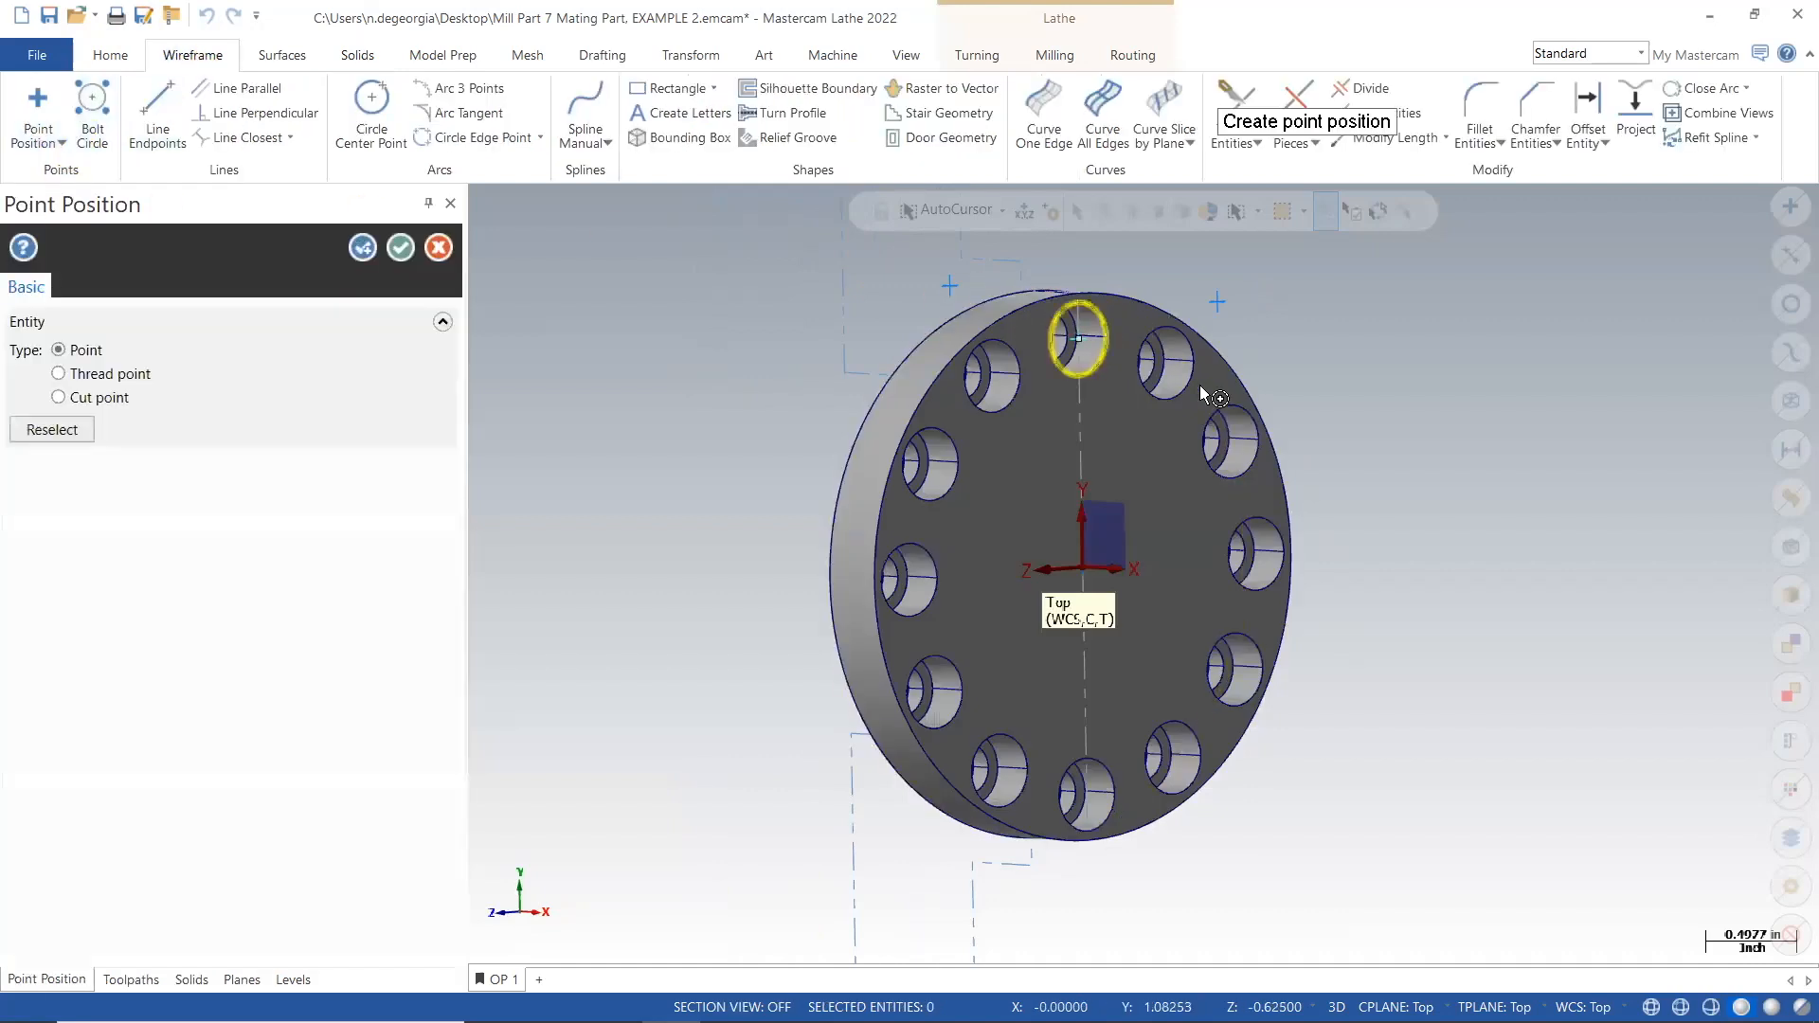
pyautogui.click(1192, 362)
pyautogui.click(1256, 436)
pyautogui.click(1286, 575)
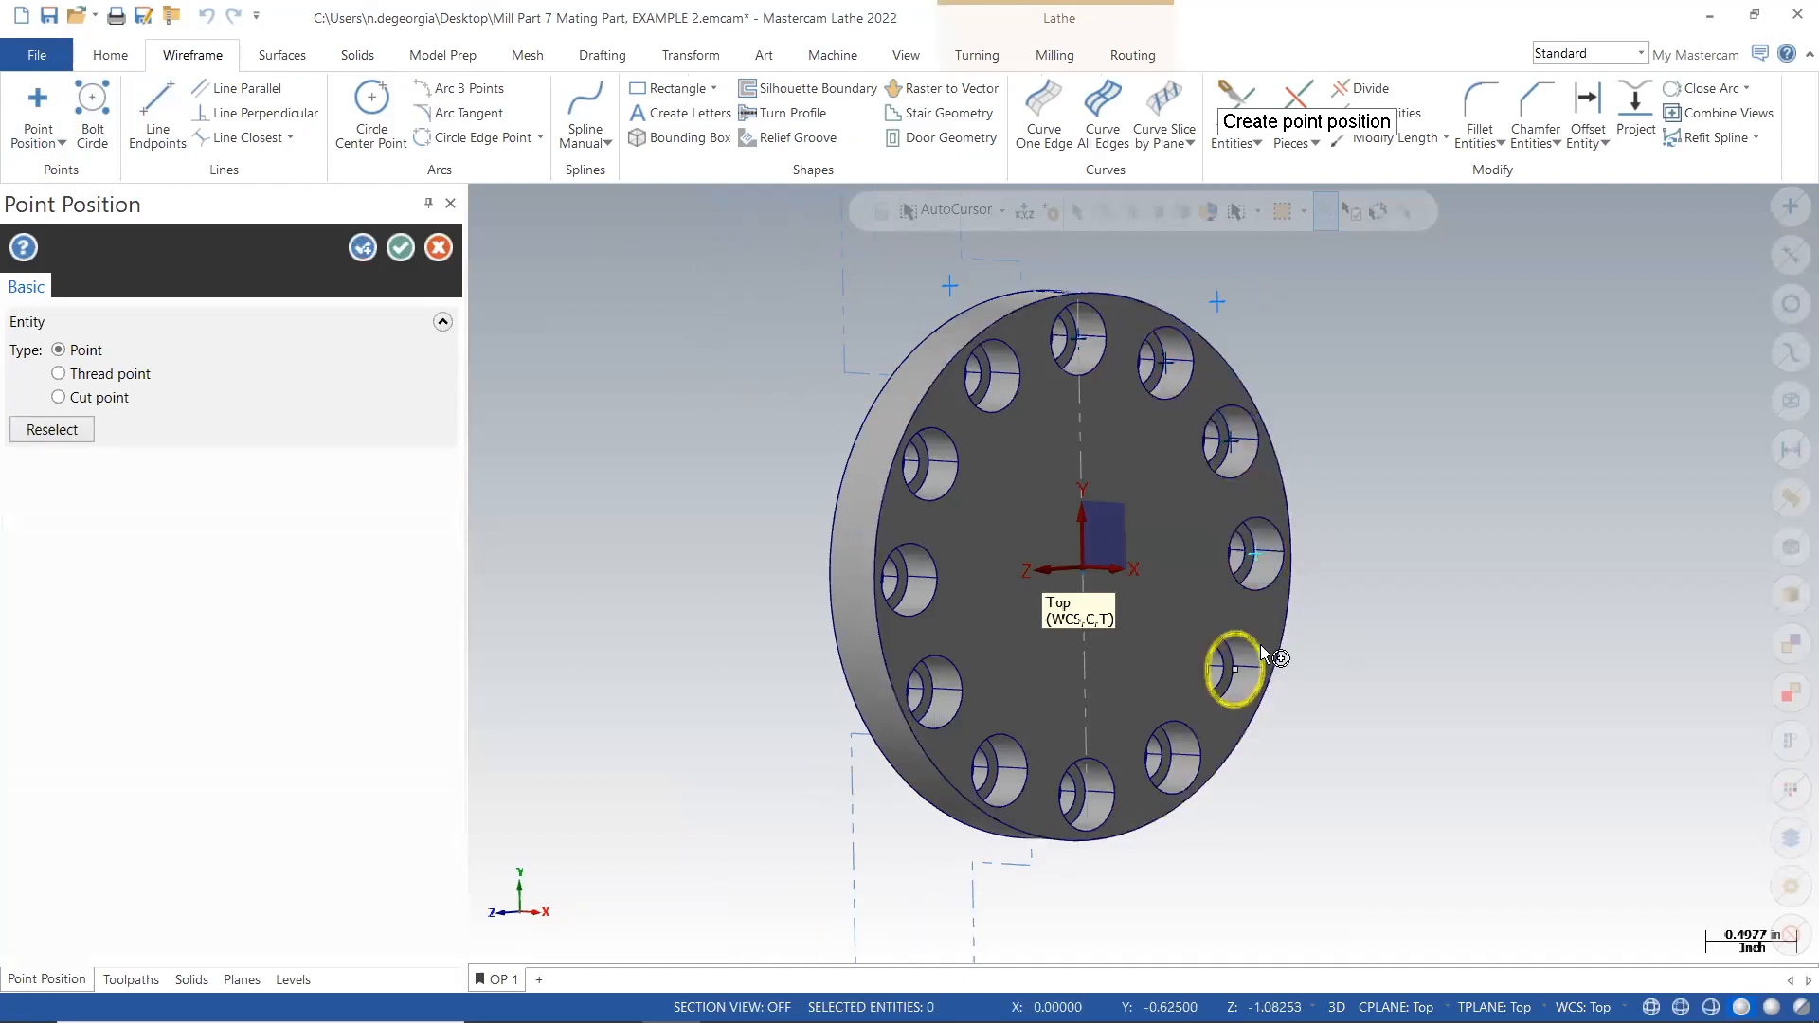
pyautogui.click(1180, 769)
pyautogui.click(1121, 796)
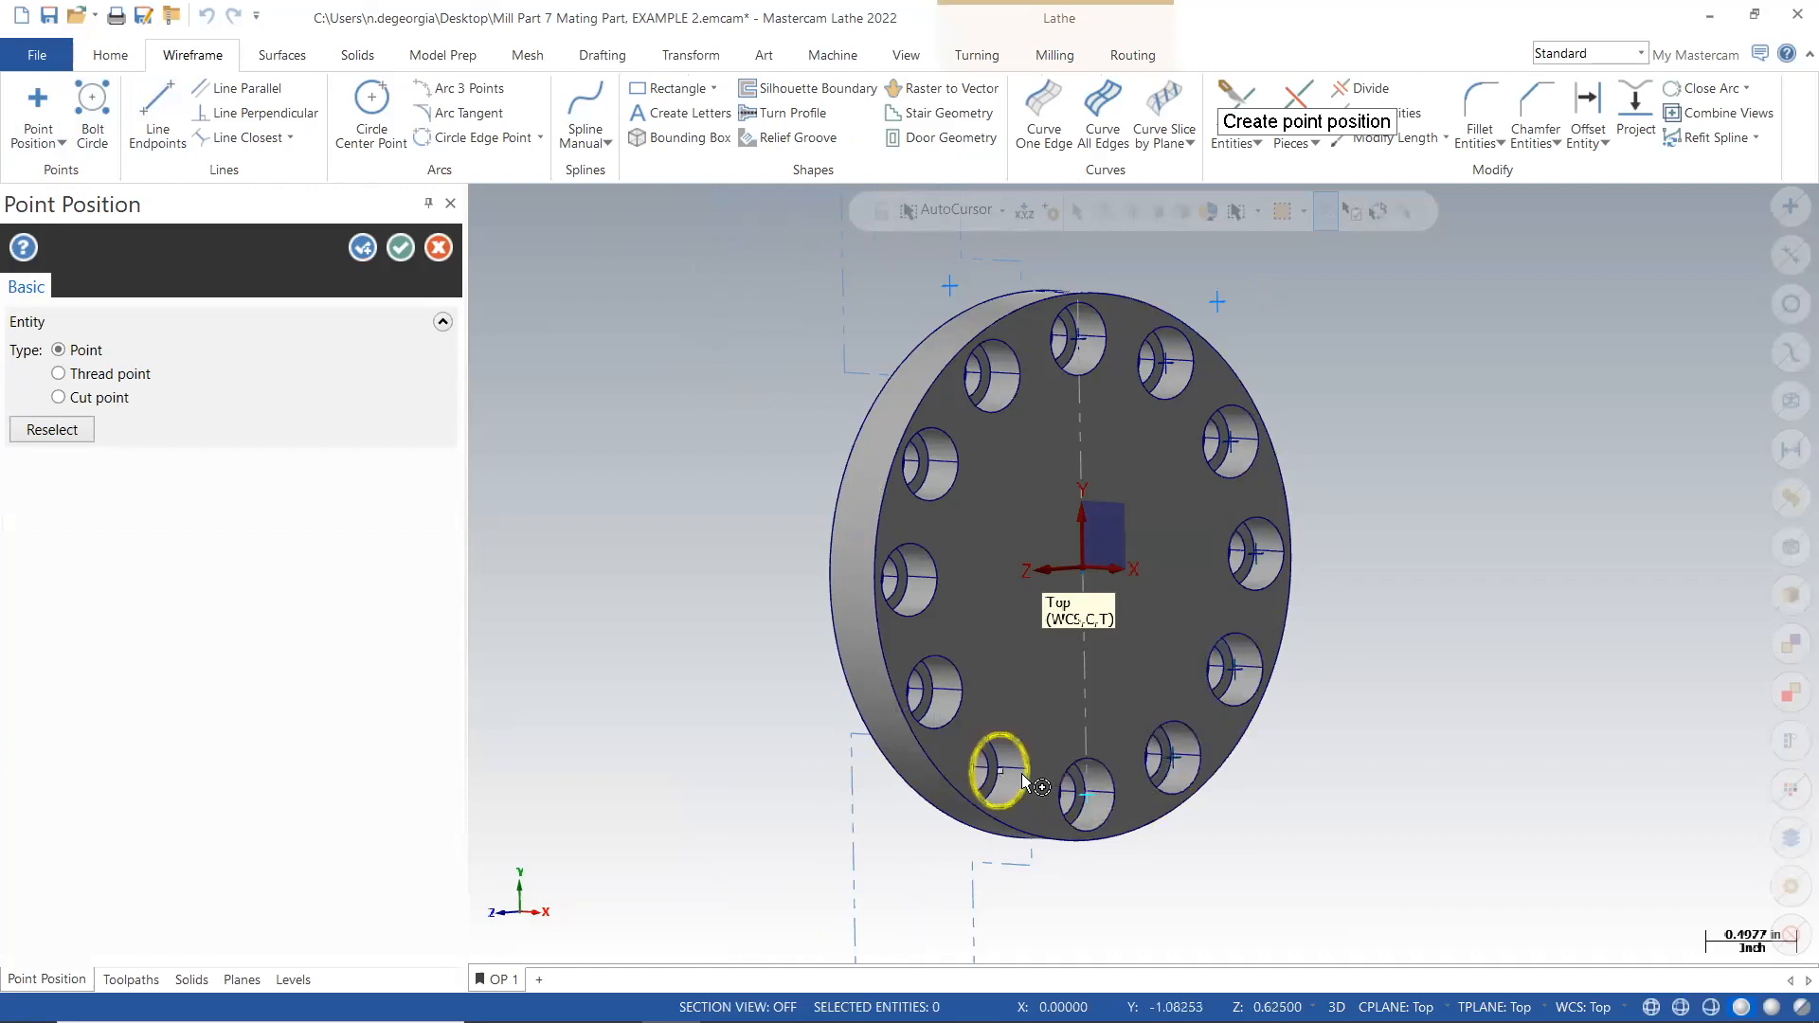
pyautogui.click(1031, 779)
pyautogui.click(931, 586)
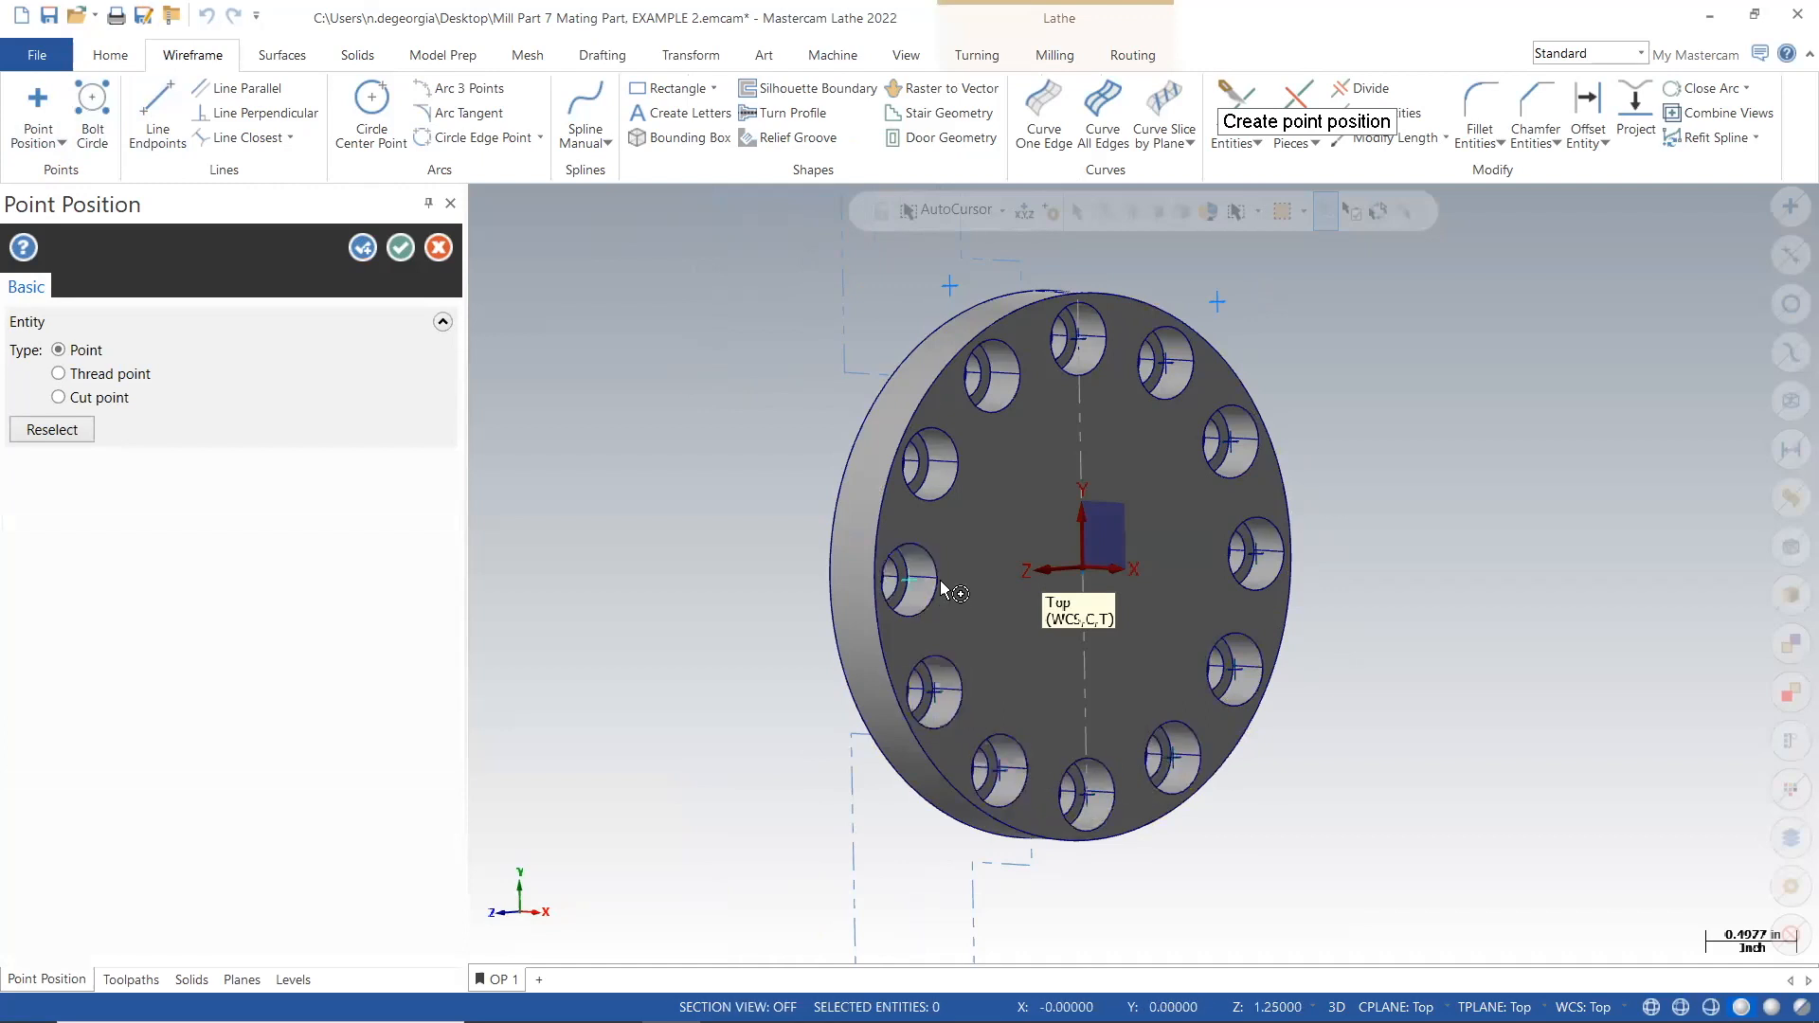
pyautogui.click(945, 471)
pyautogui.click(1011, 407)
pyautogui.click(399, 249)
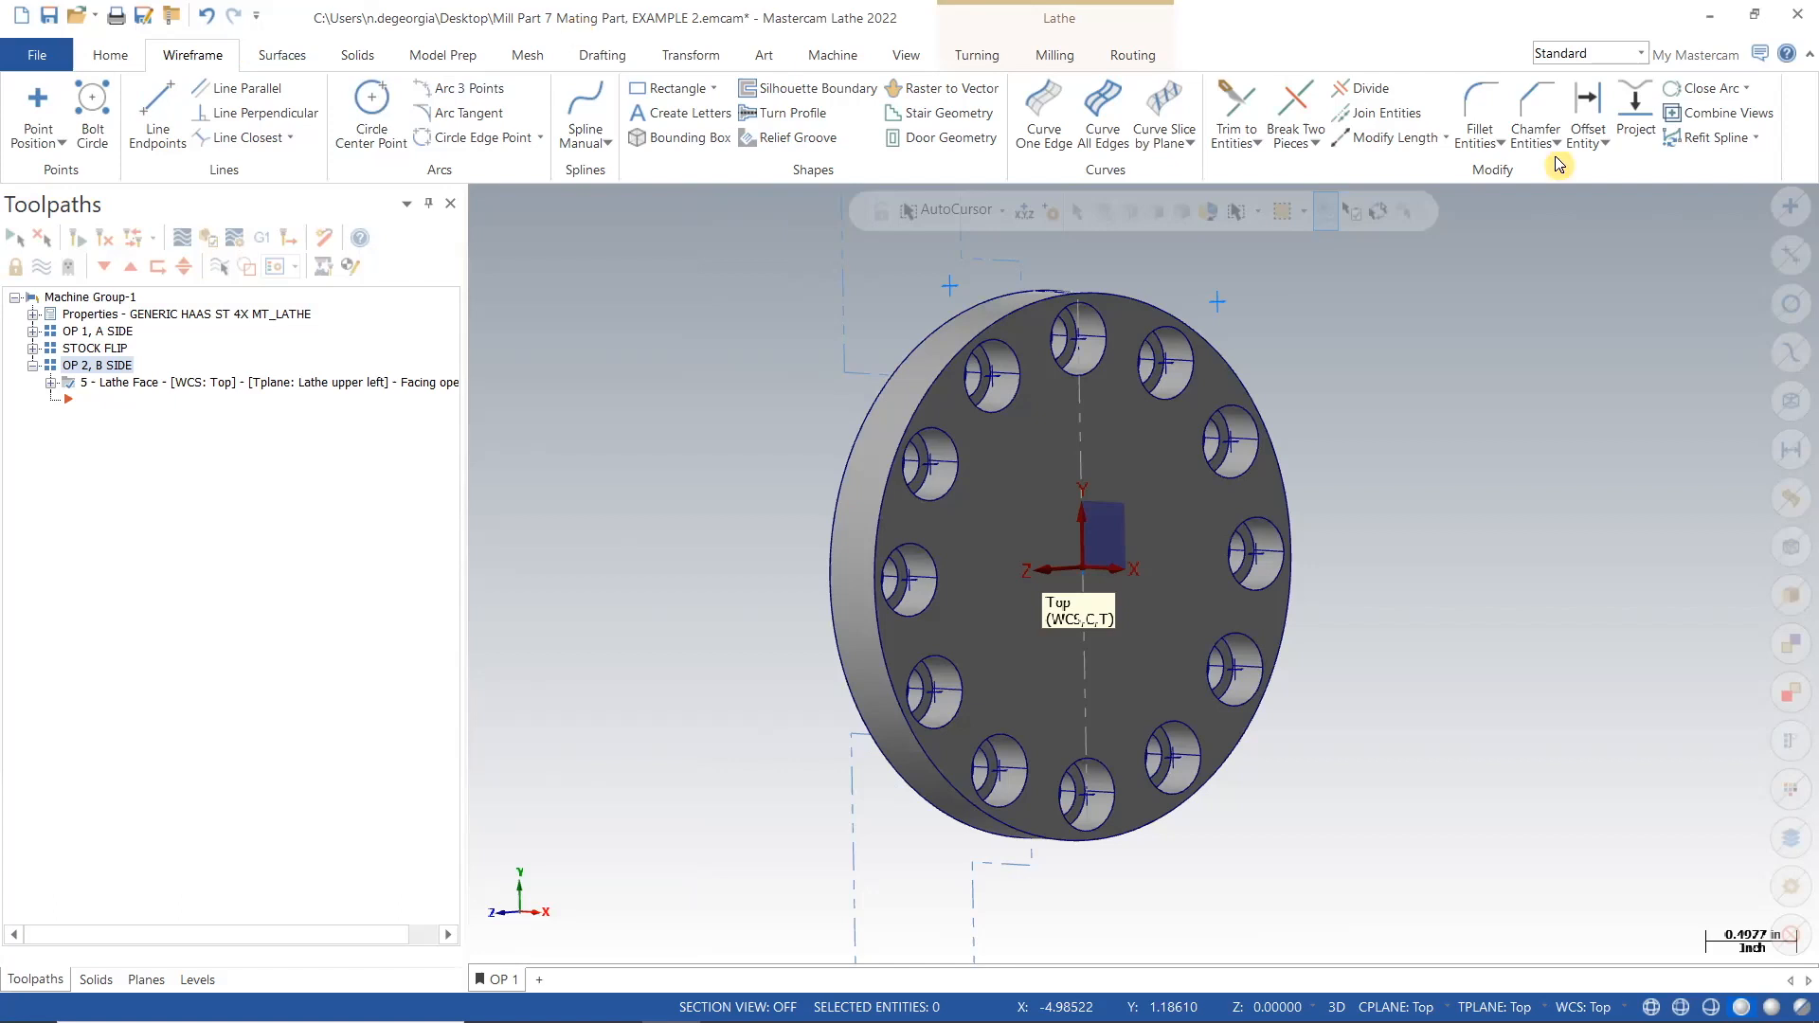
# Start a C-axis Face Drill toolpath using the twelve 0.4 hole edges, selected one after another around the flange.
pyautogui.click(964, 56)
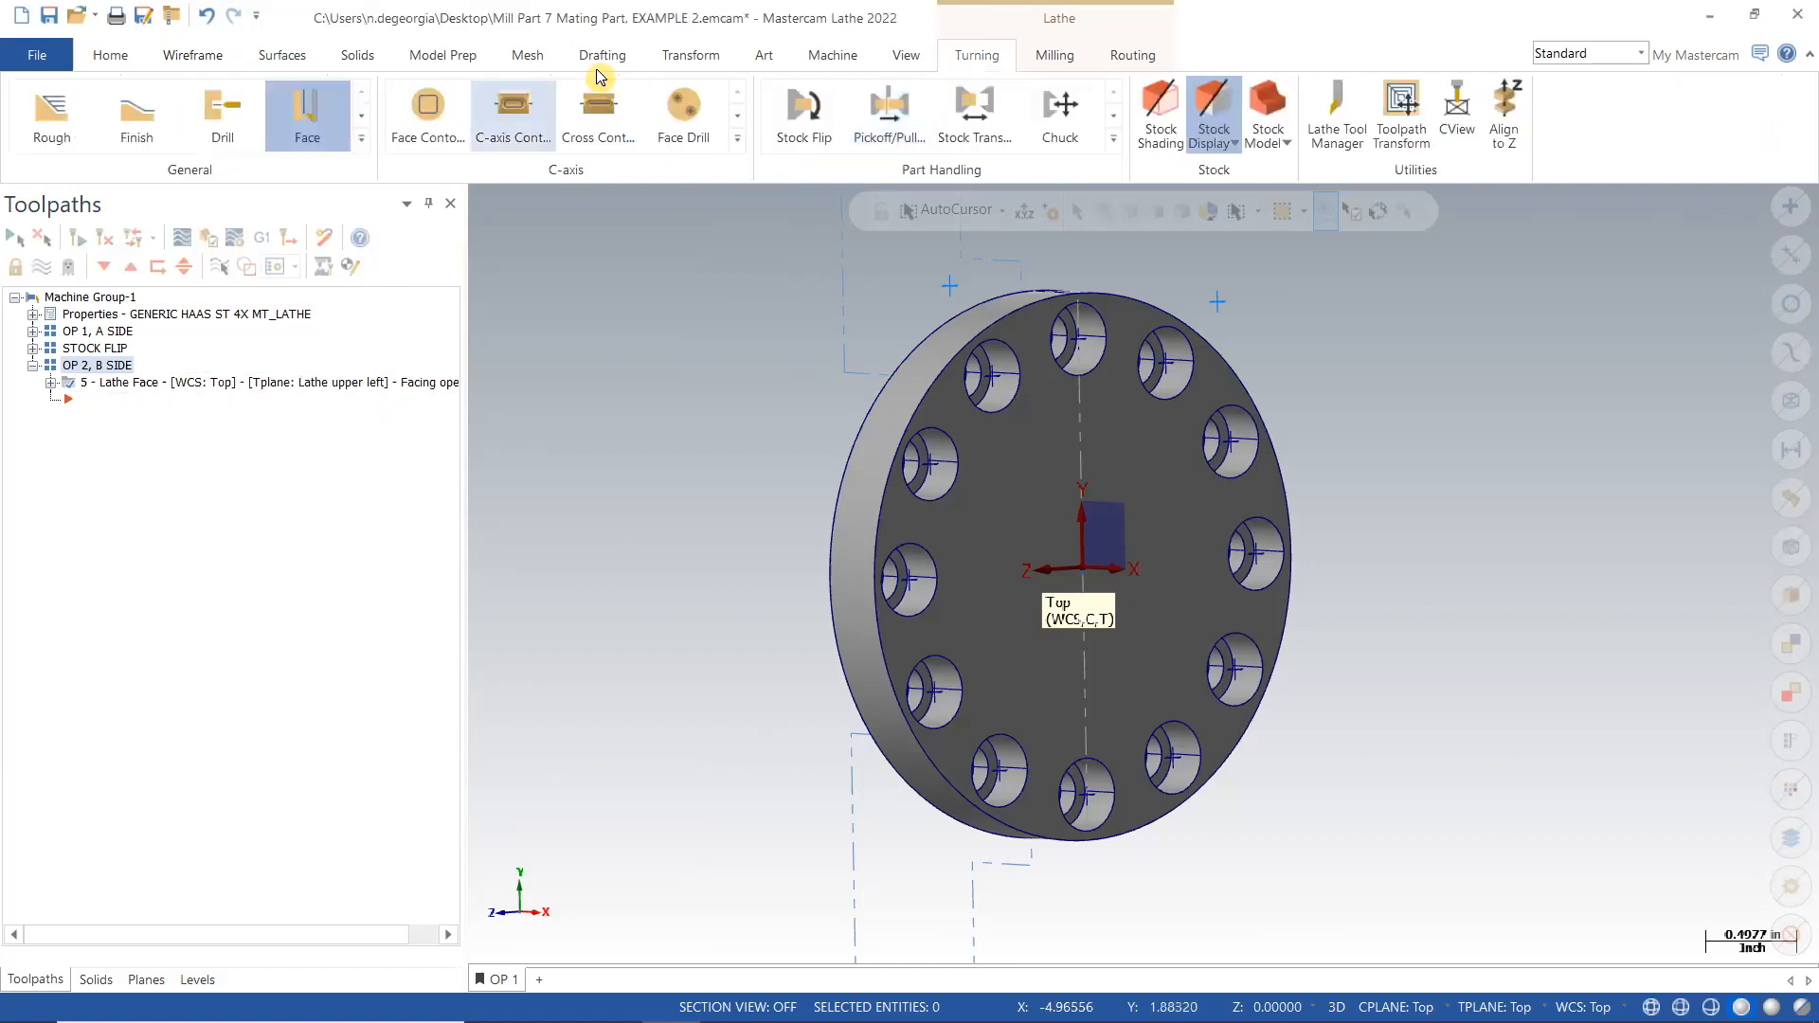
pyautogui.click(688, 111)
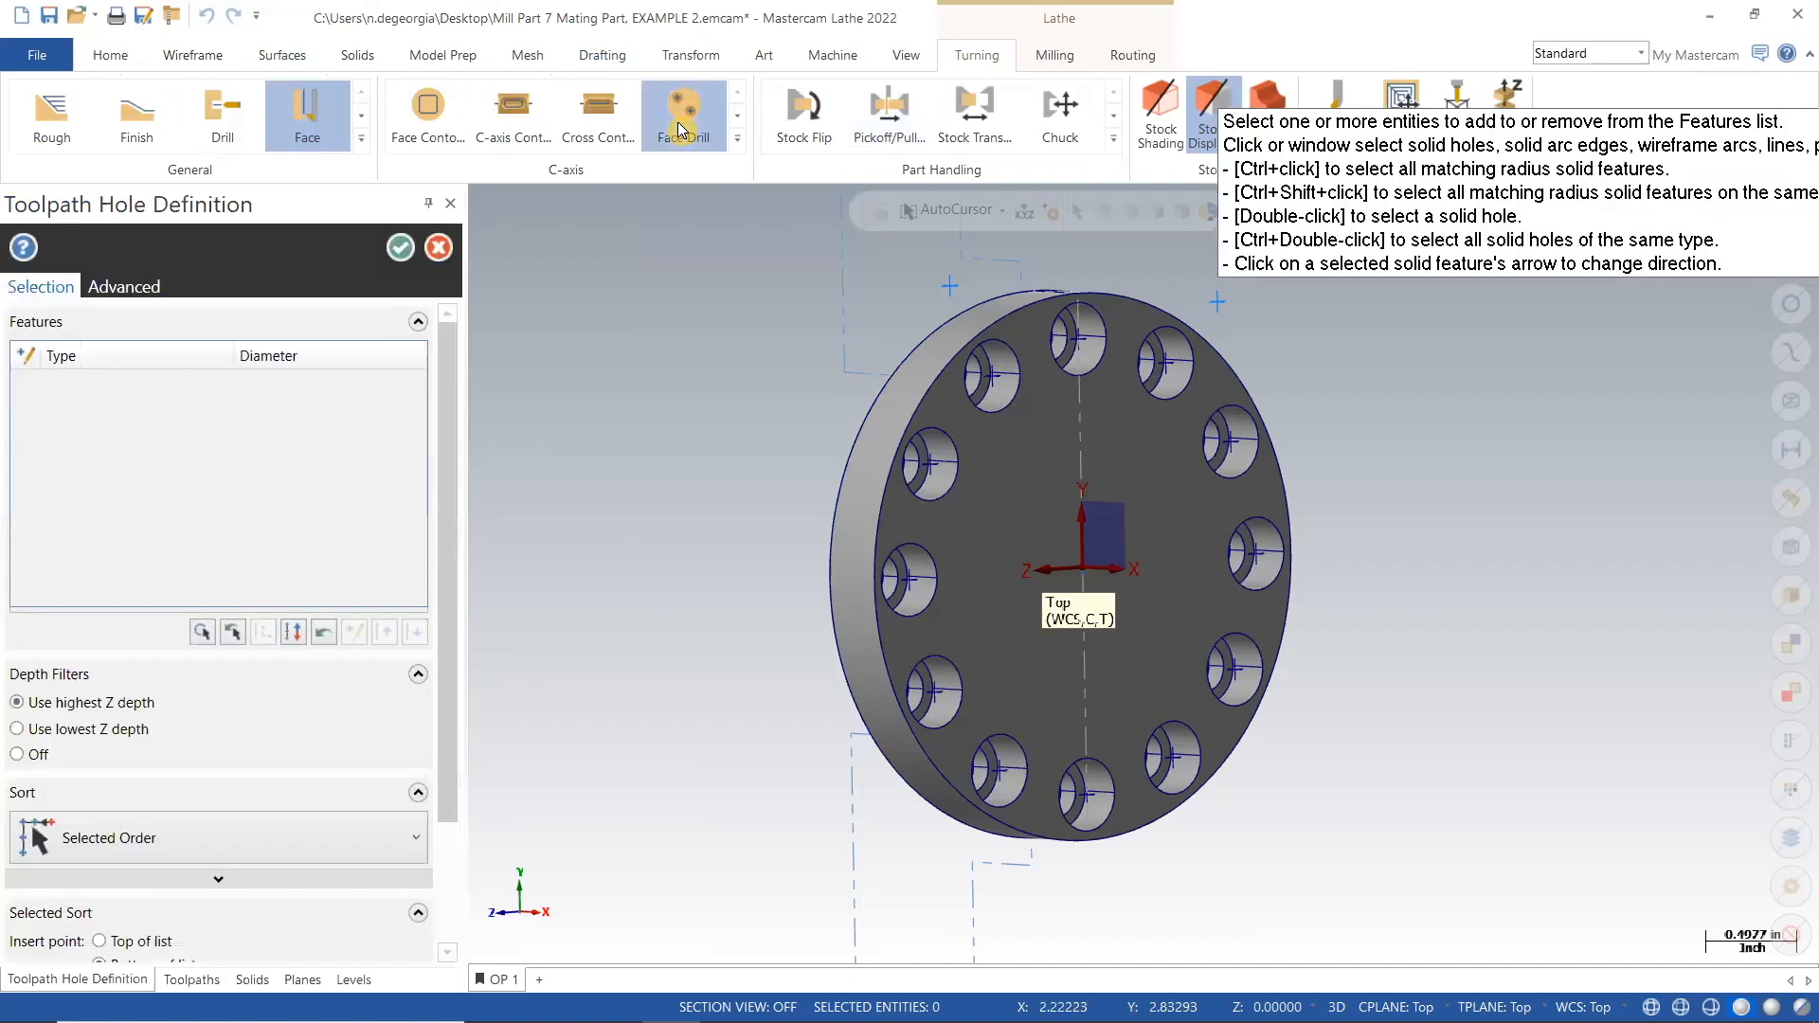
pyautogui.click(1110, 336)
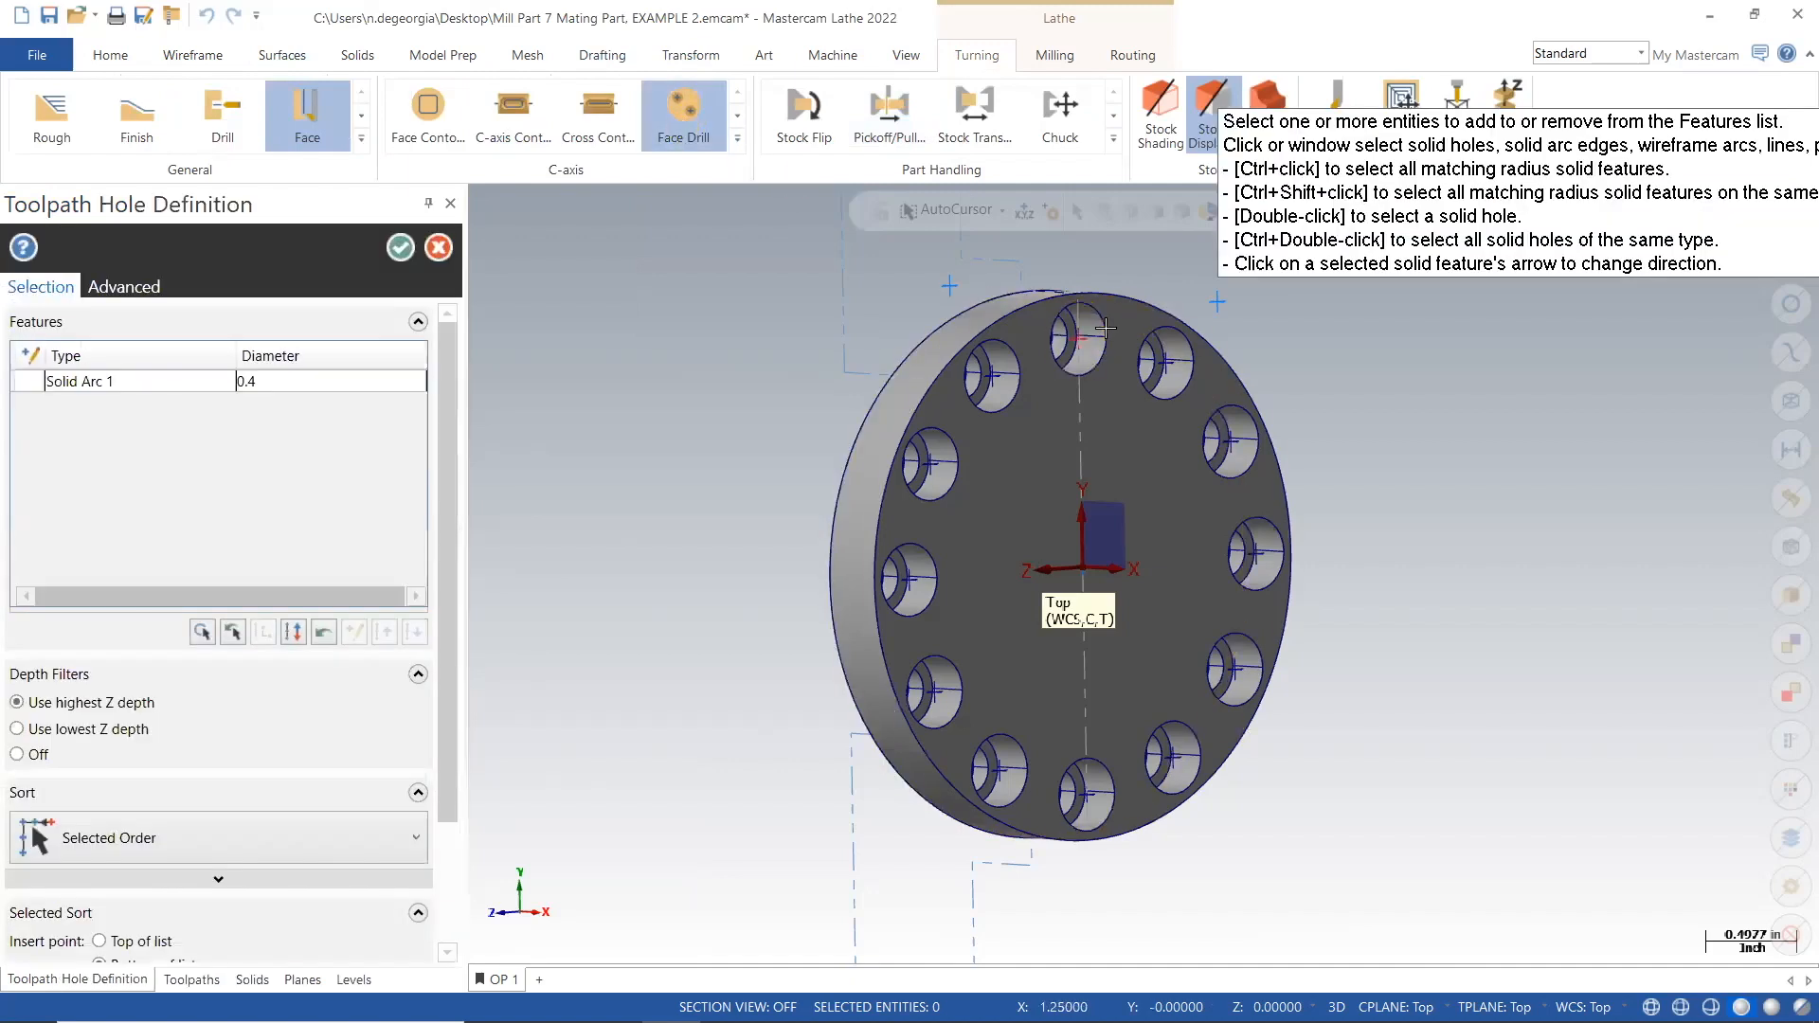
pyautogui.click(1173, 368)
pyautogui.click(1255, 446)
pyautogui.click(1277, 559)
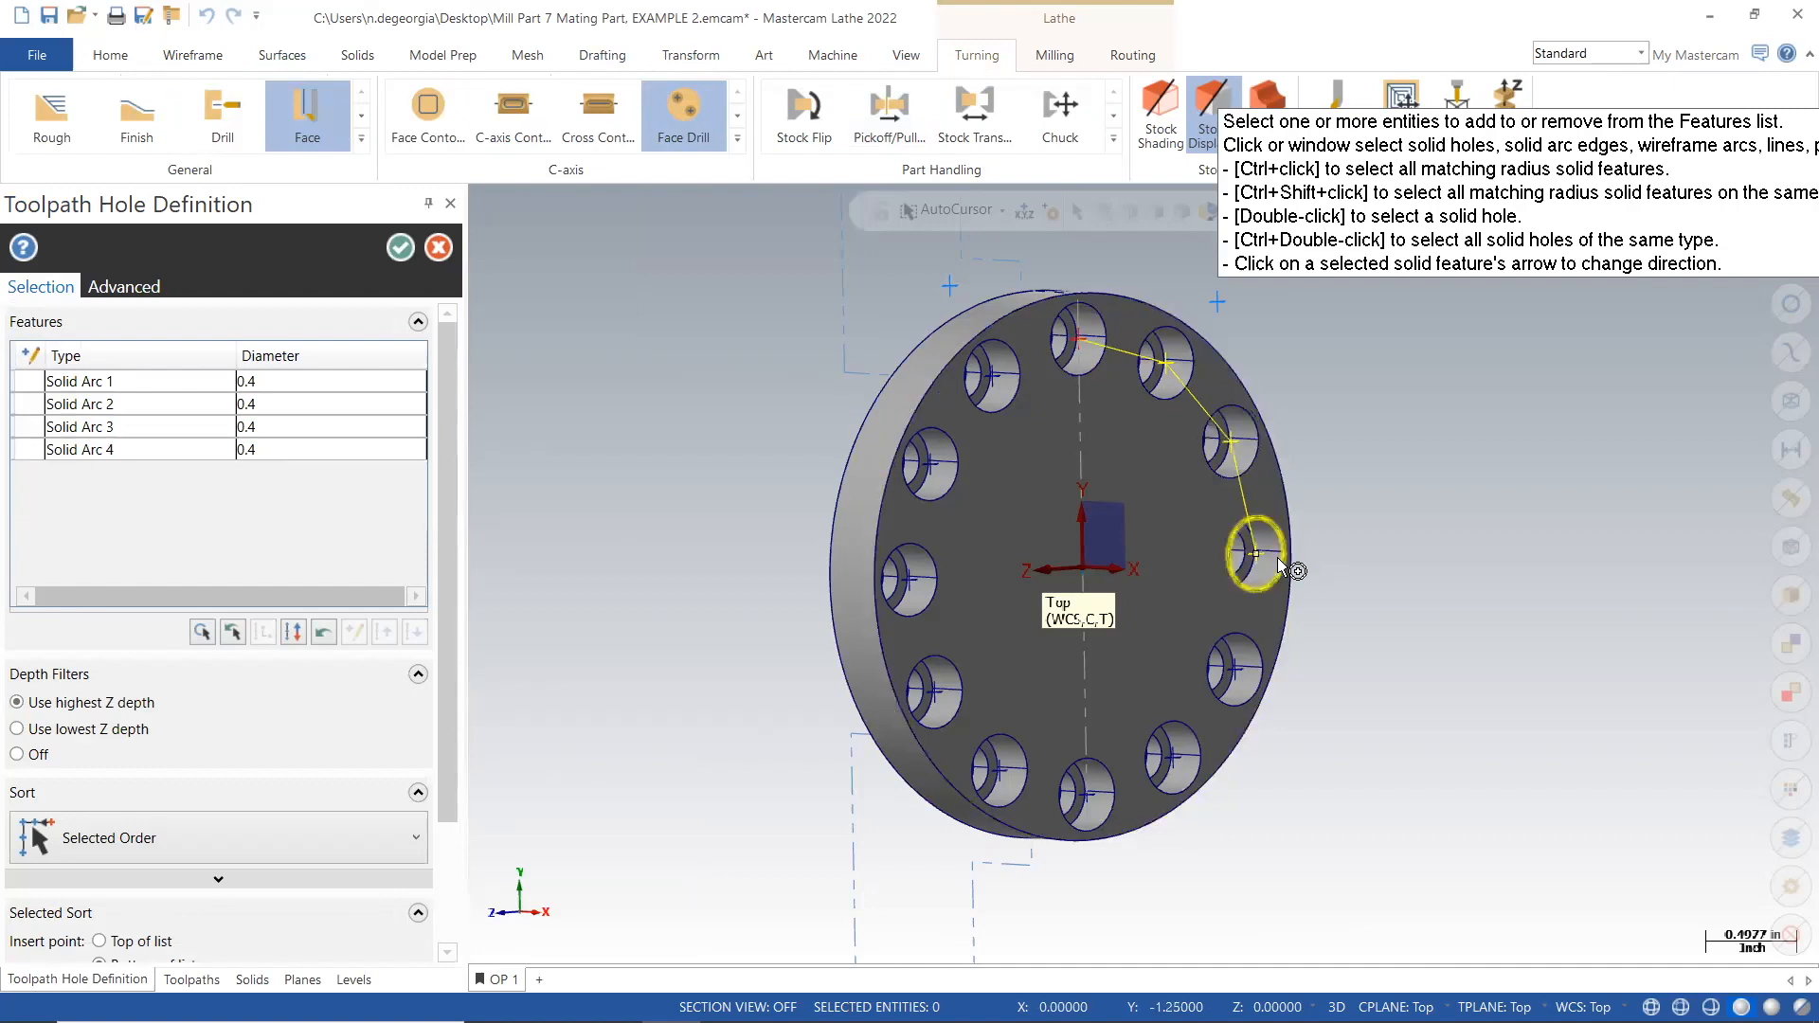
pyautogui.click(1249, 645)
pyautogui.click(1175, 755)
pyautogui.click(1110, 779)
pyautogui.click(1007, 753)
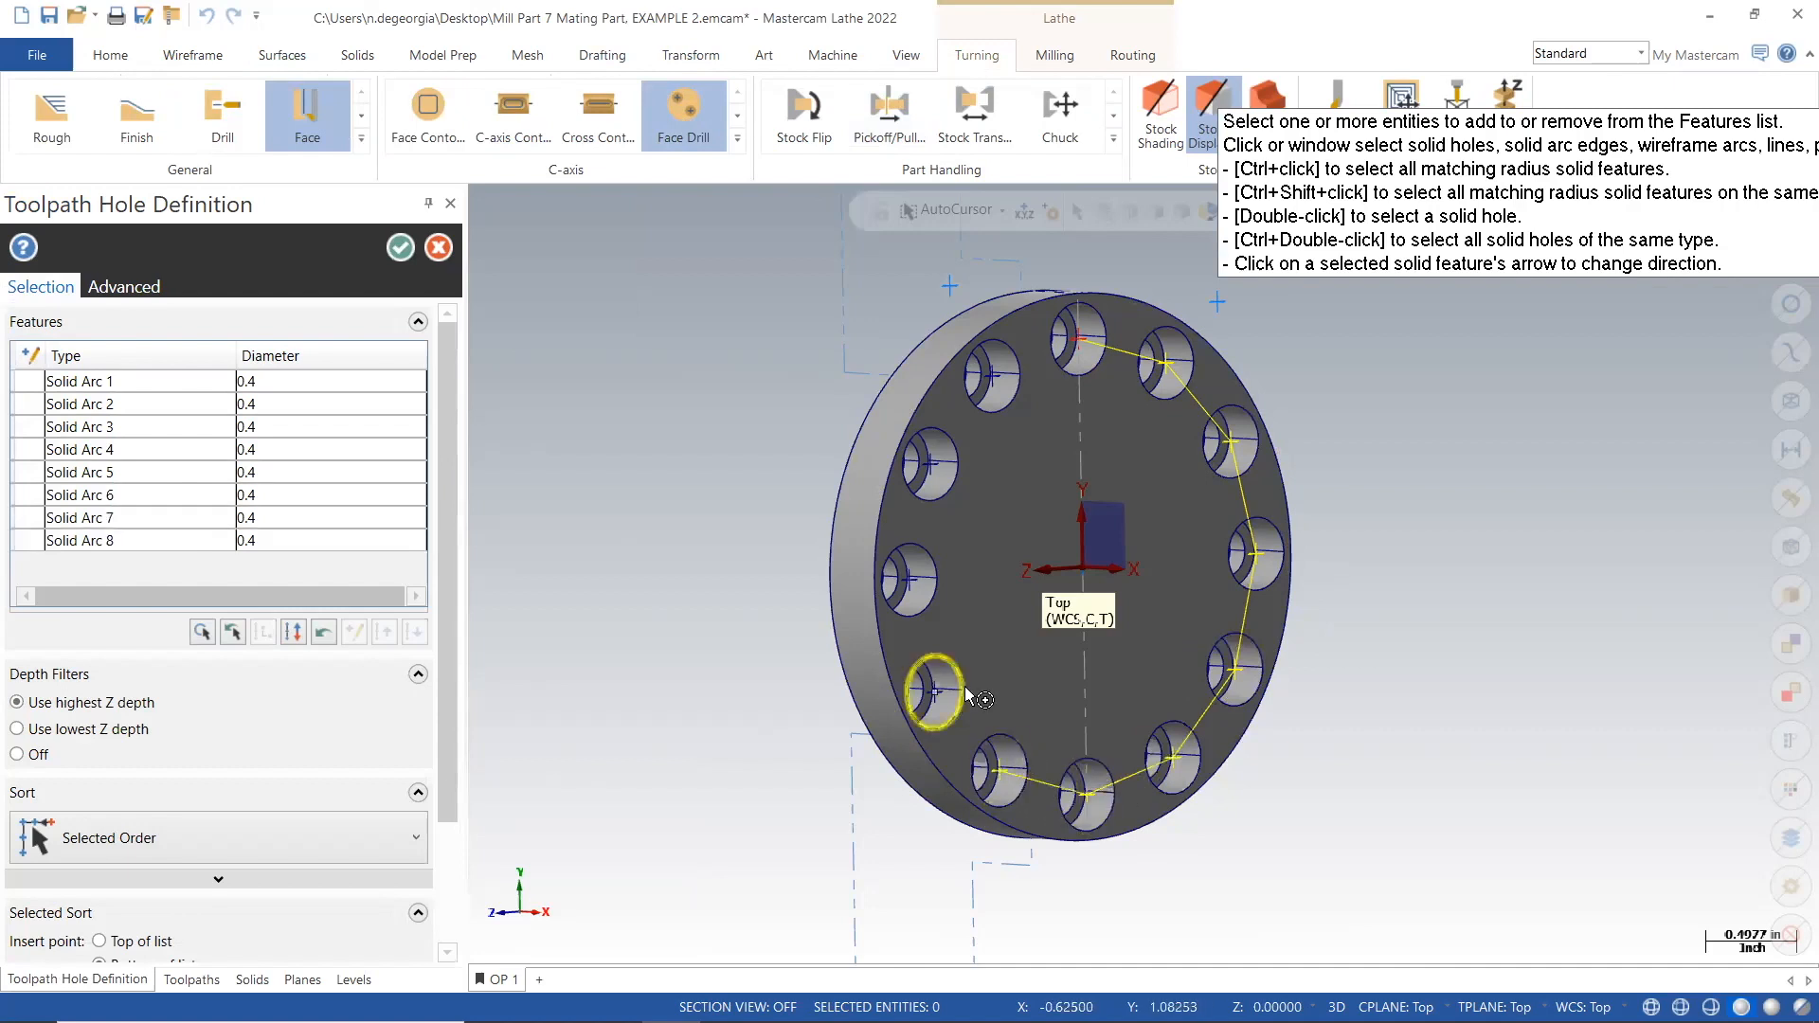
pyautogui.click(932, 694)
pyautogui.click(910, 576)
pyautogui.click(933, 465)
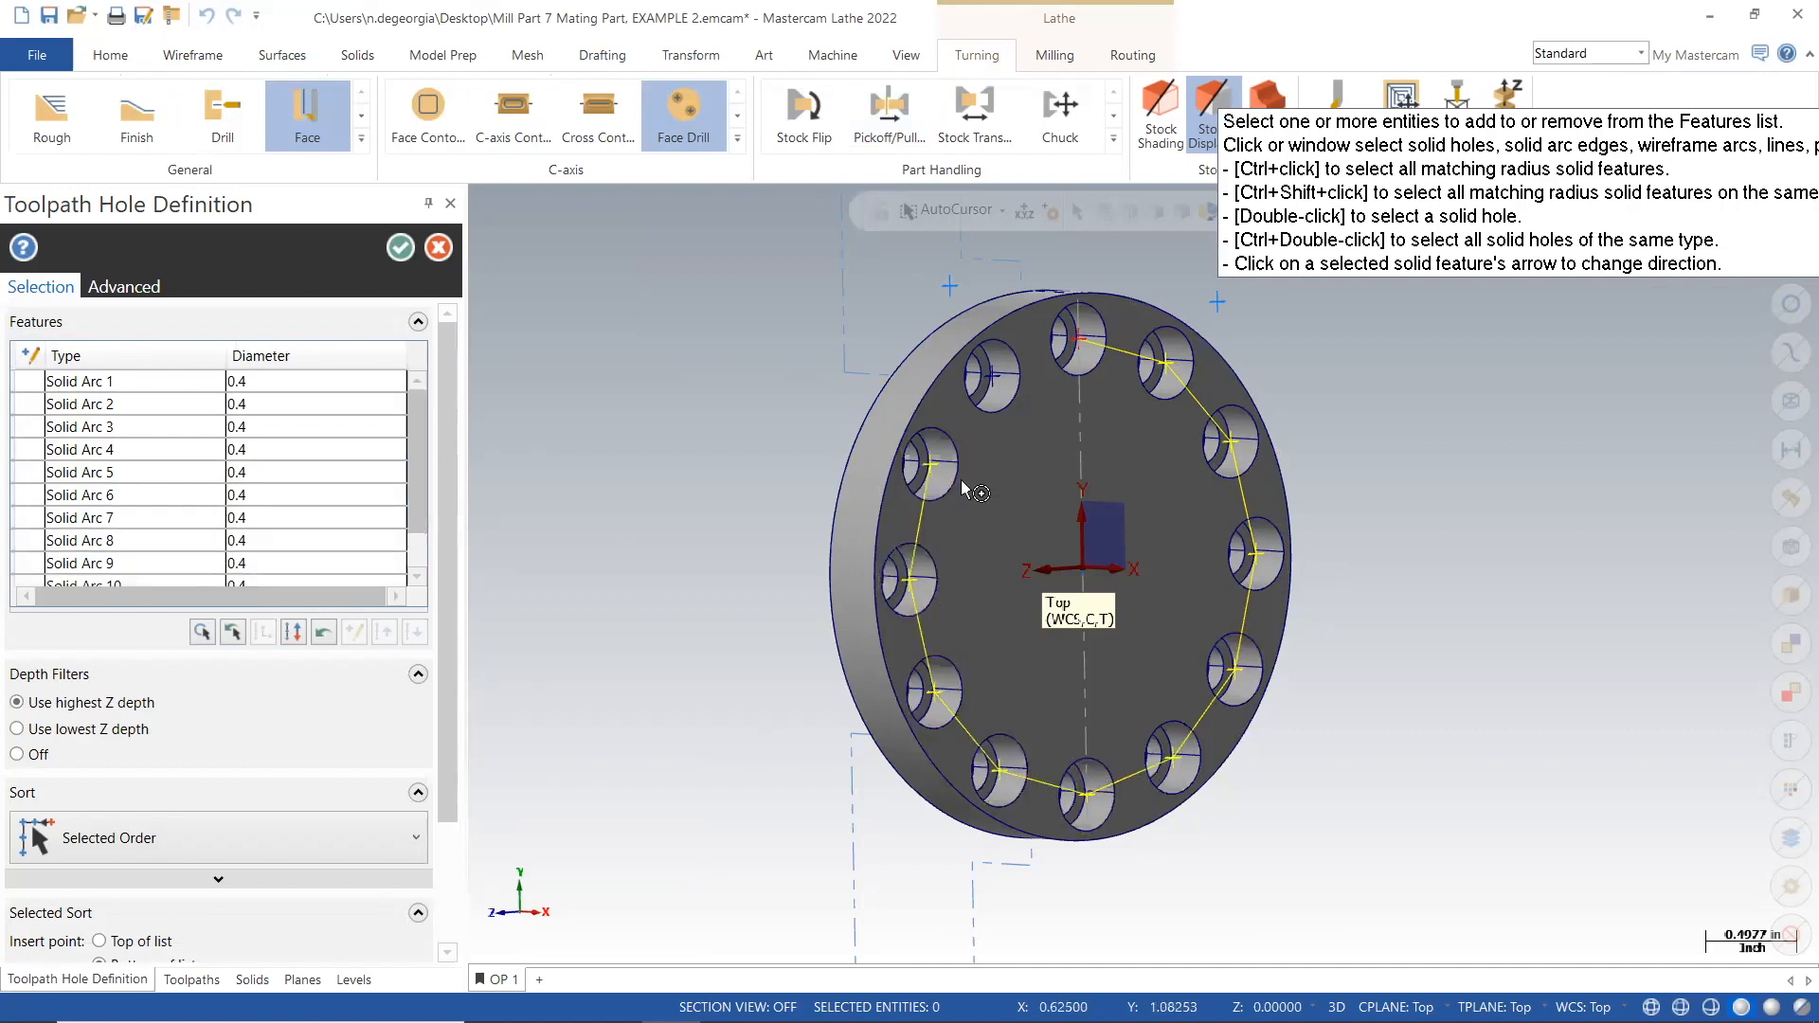
pyautogui.click(997, 379)
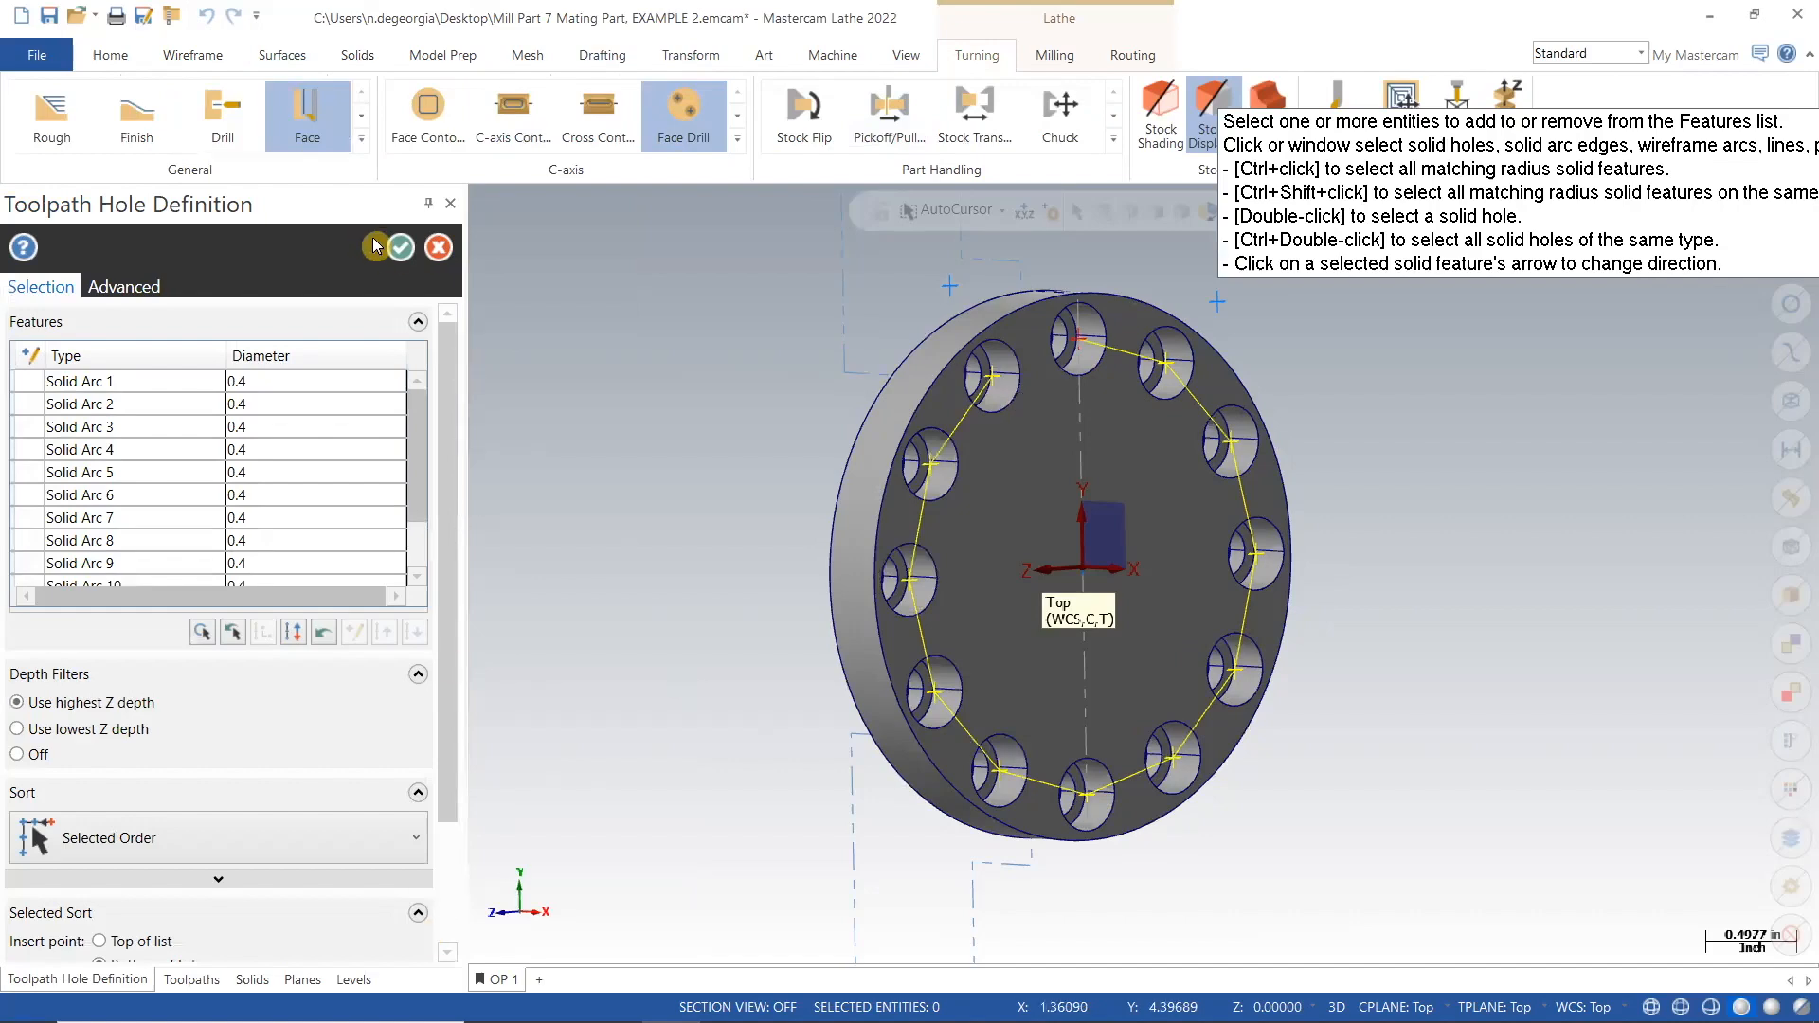
pyautogui.click(401, 248)
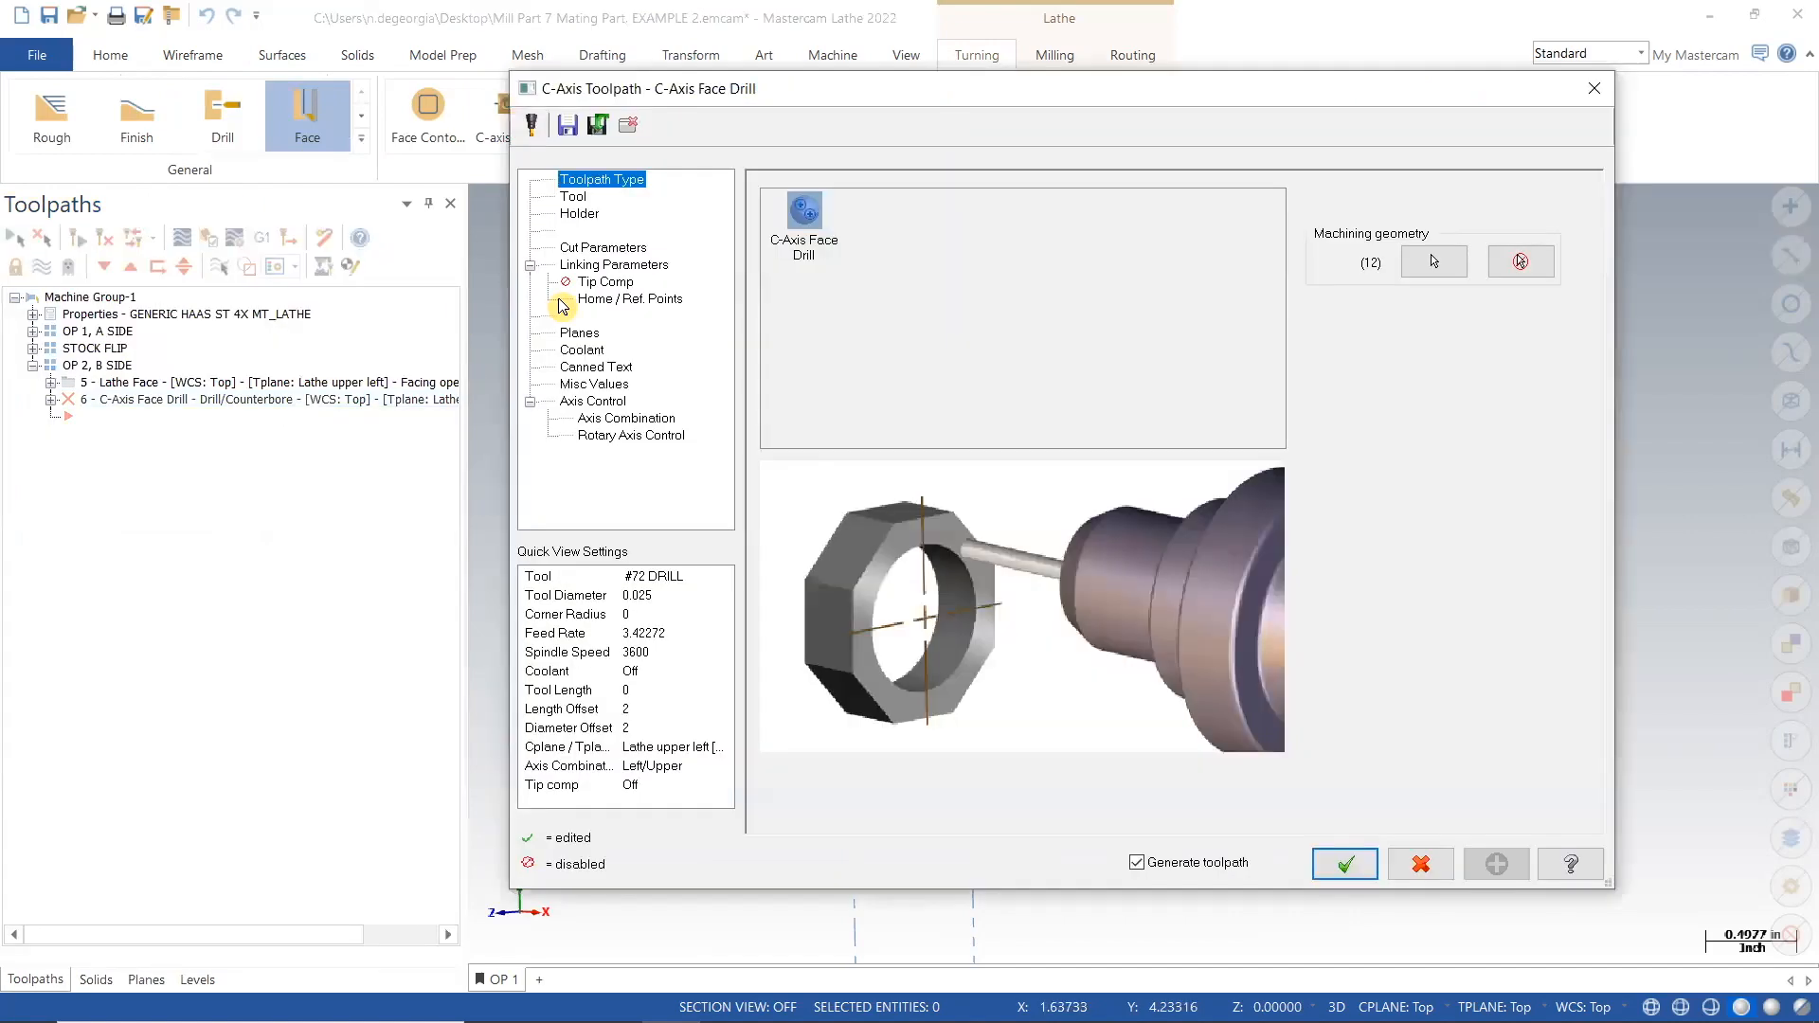
# Filter the tool library to spot drills with diameter equal to 0.375, and load the 3/8 spot drill with tool number and length offset 8.
pyautogui.click(573, 197)
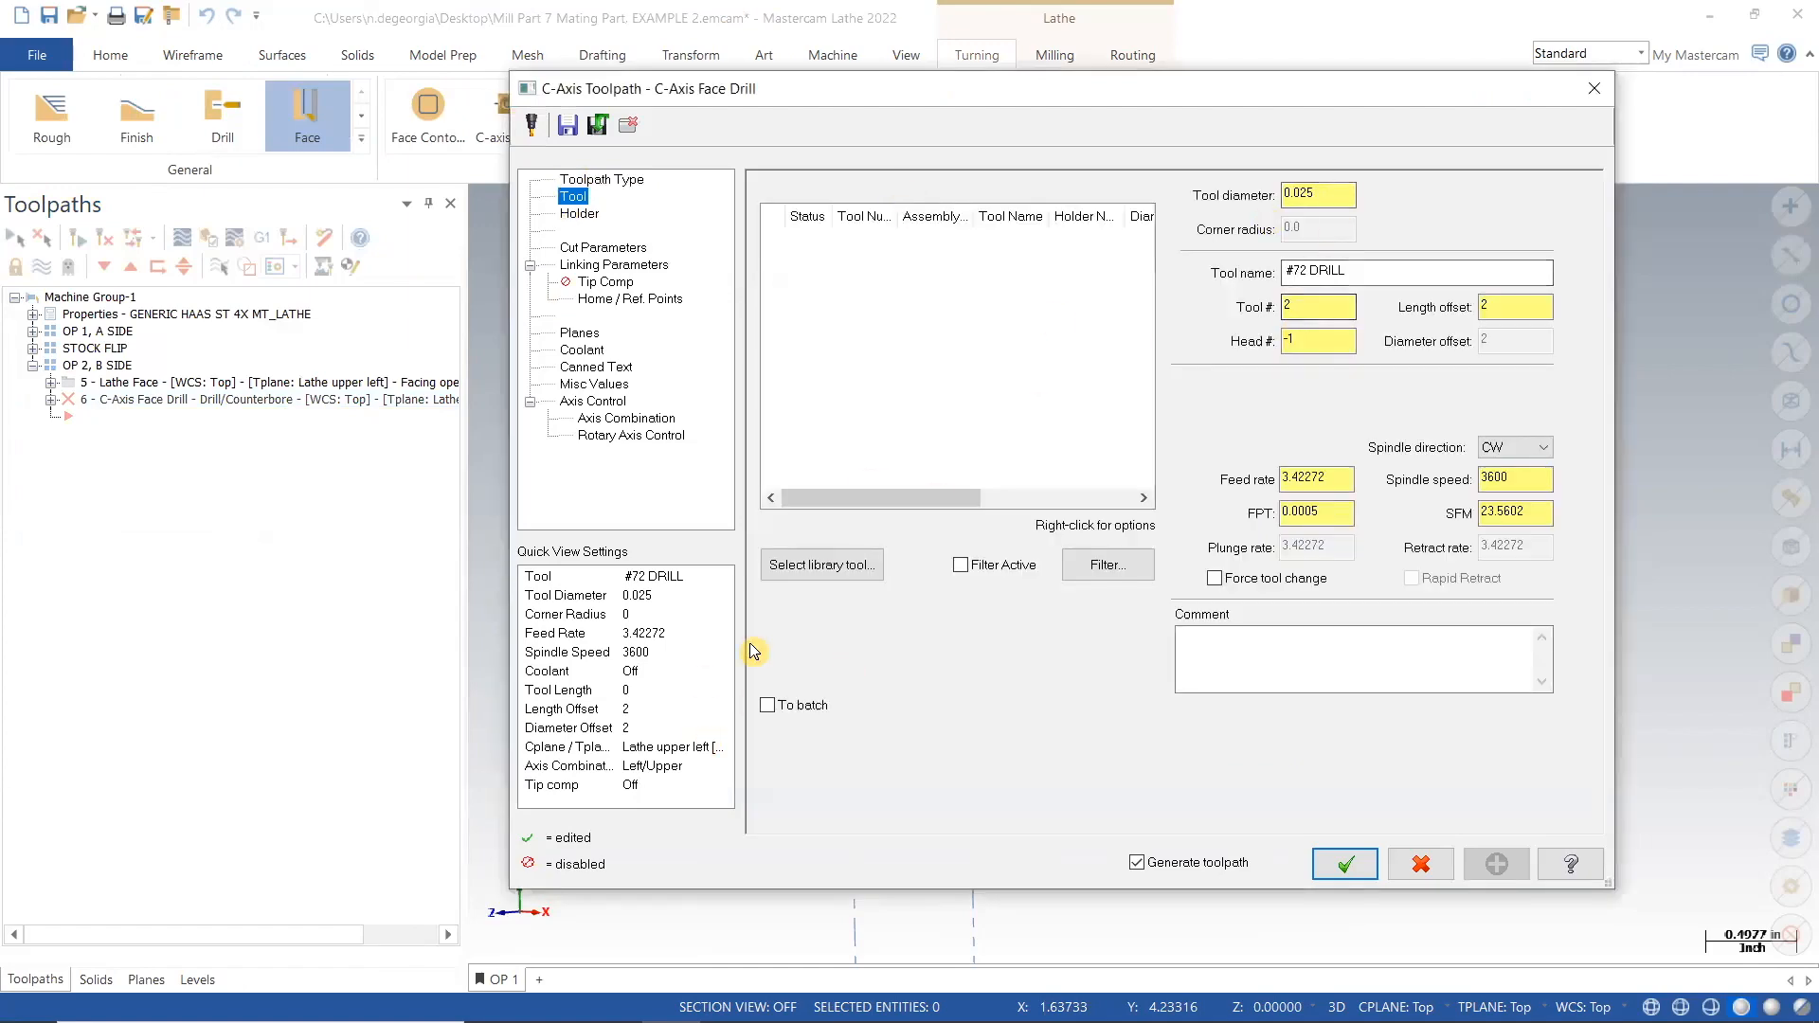
pyautogui.click(822, 565)
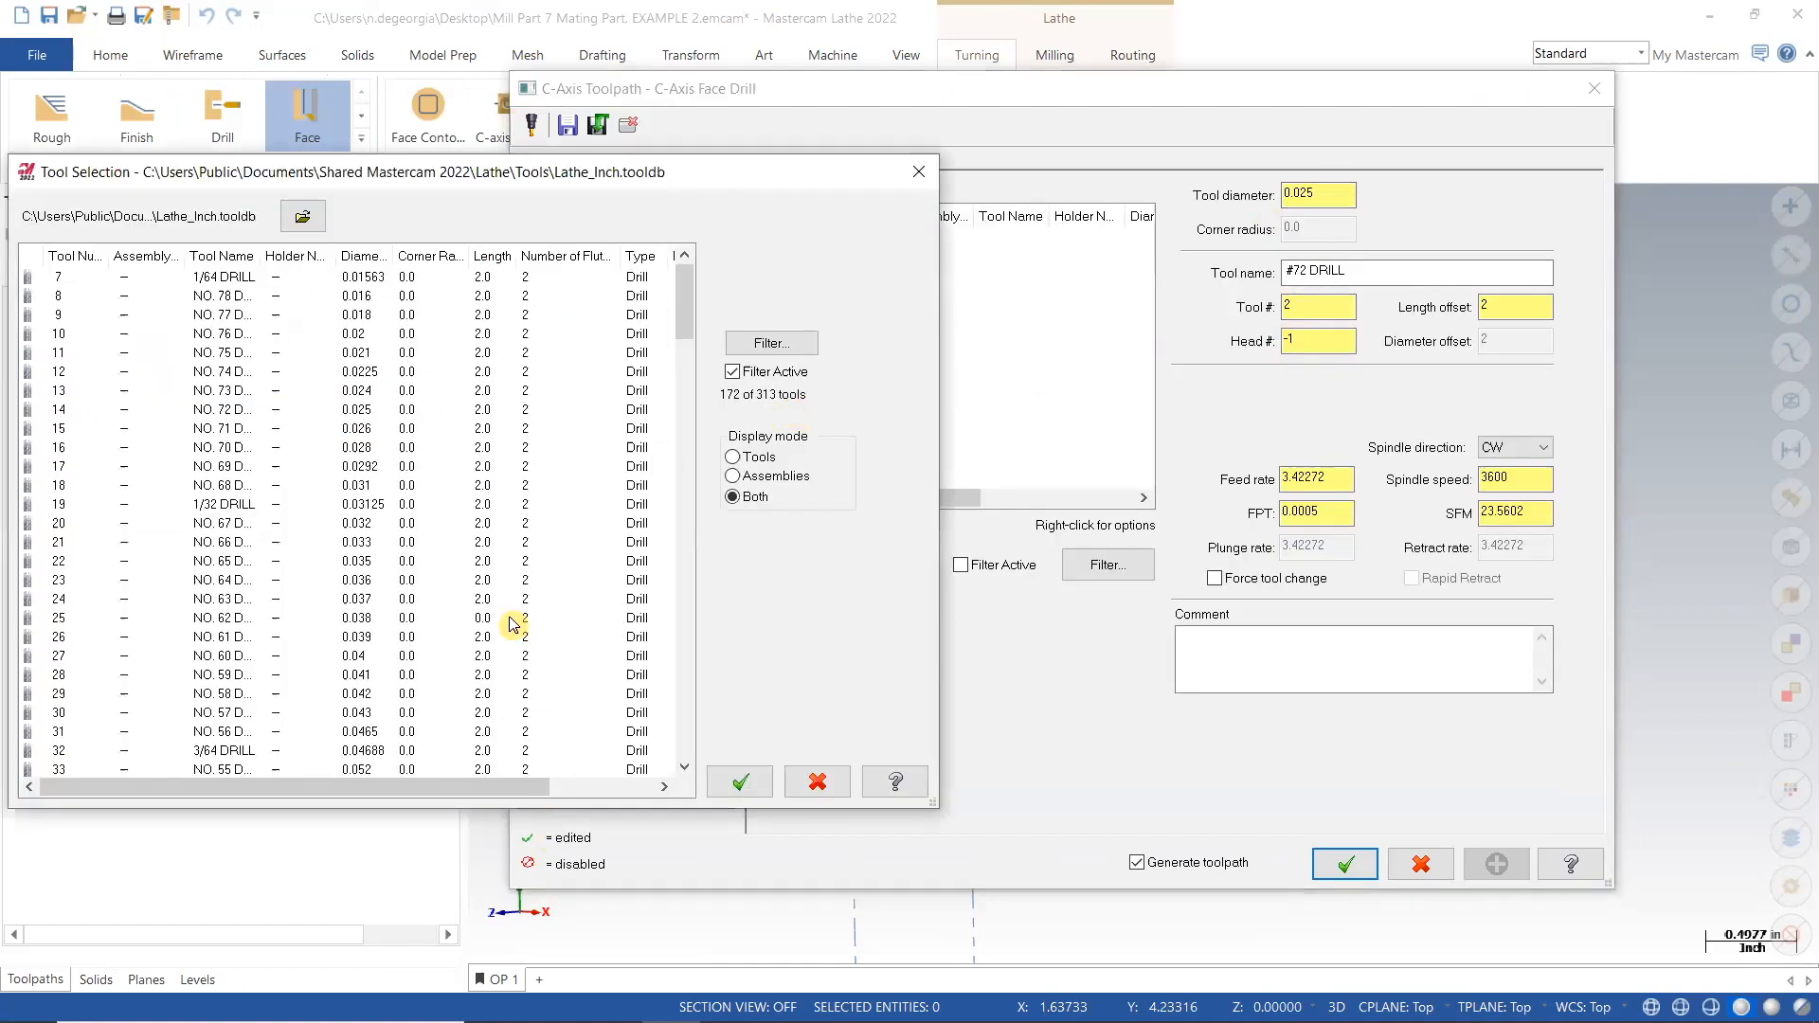
pyautogui.click(763, 342)
pyautogui.click(284, 573)
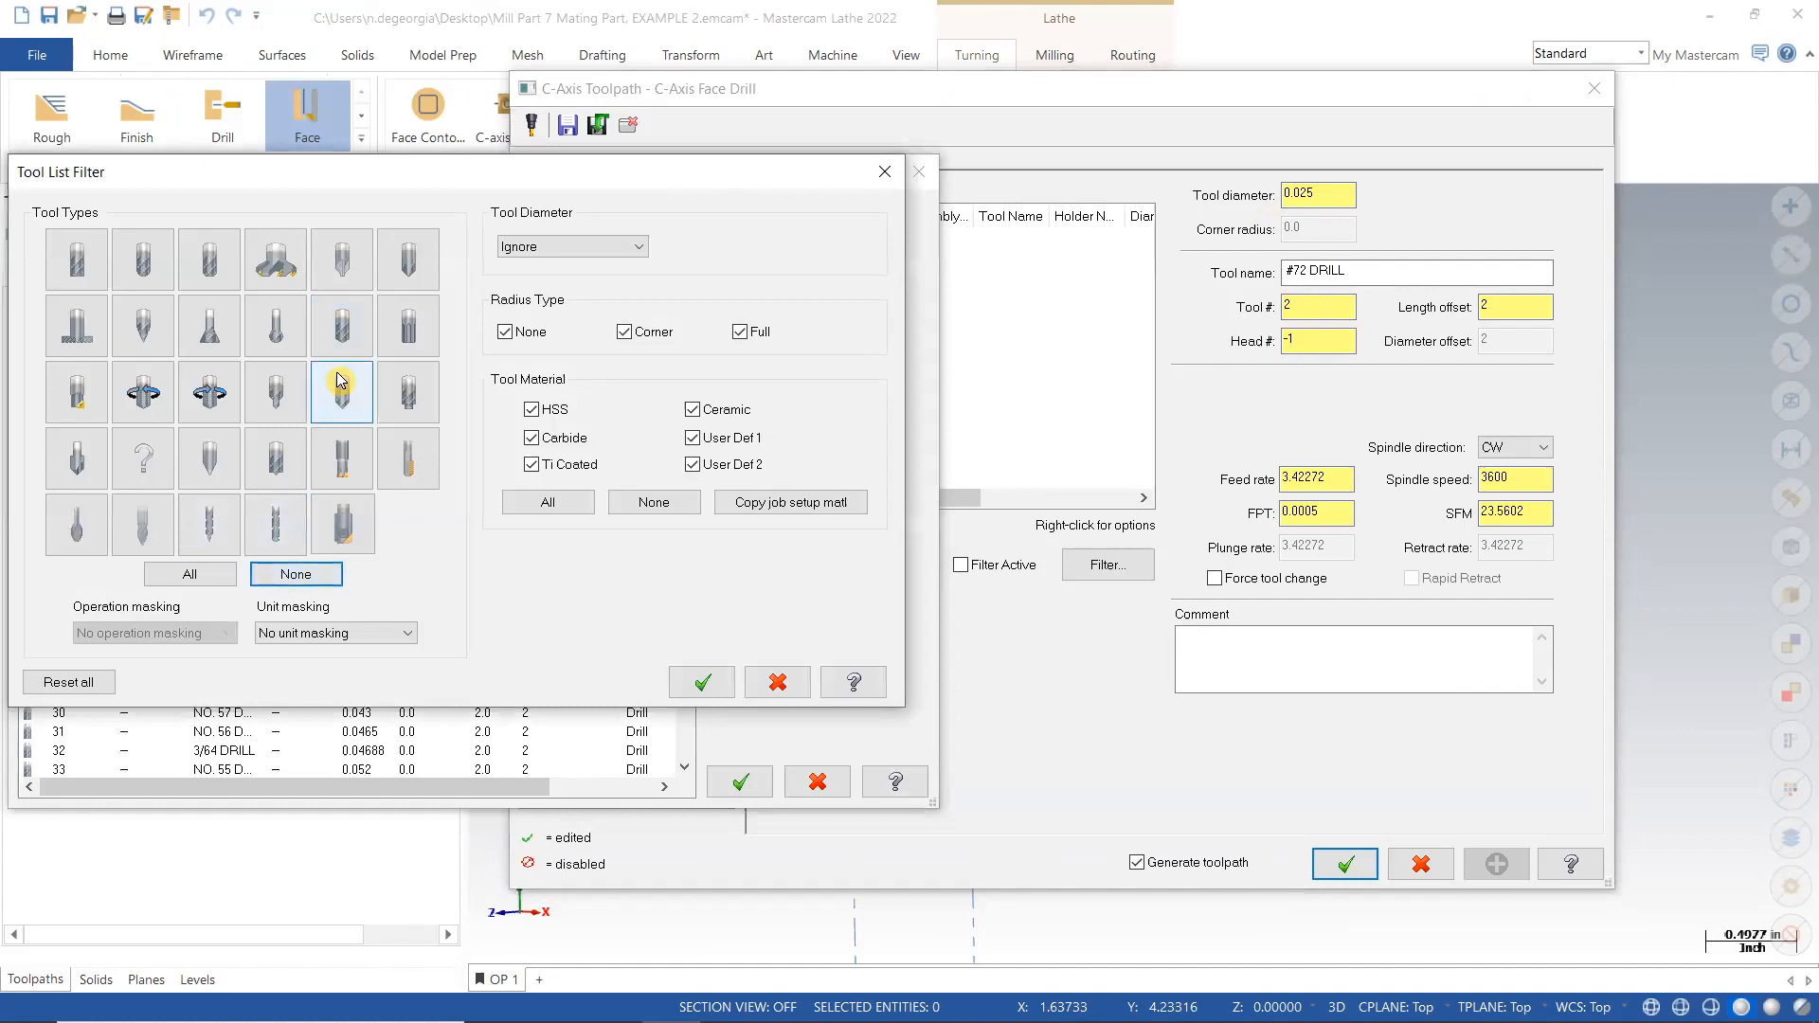
pyautogui.click(342, 401)
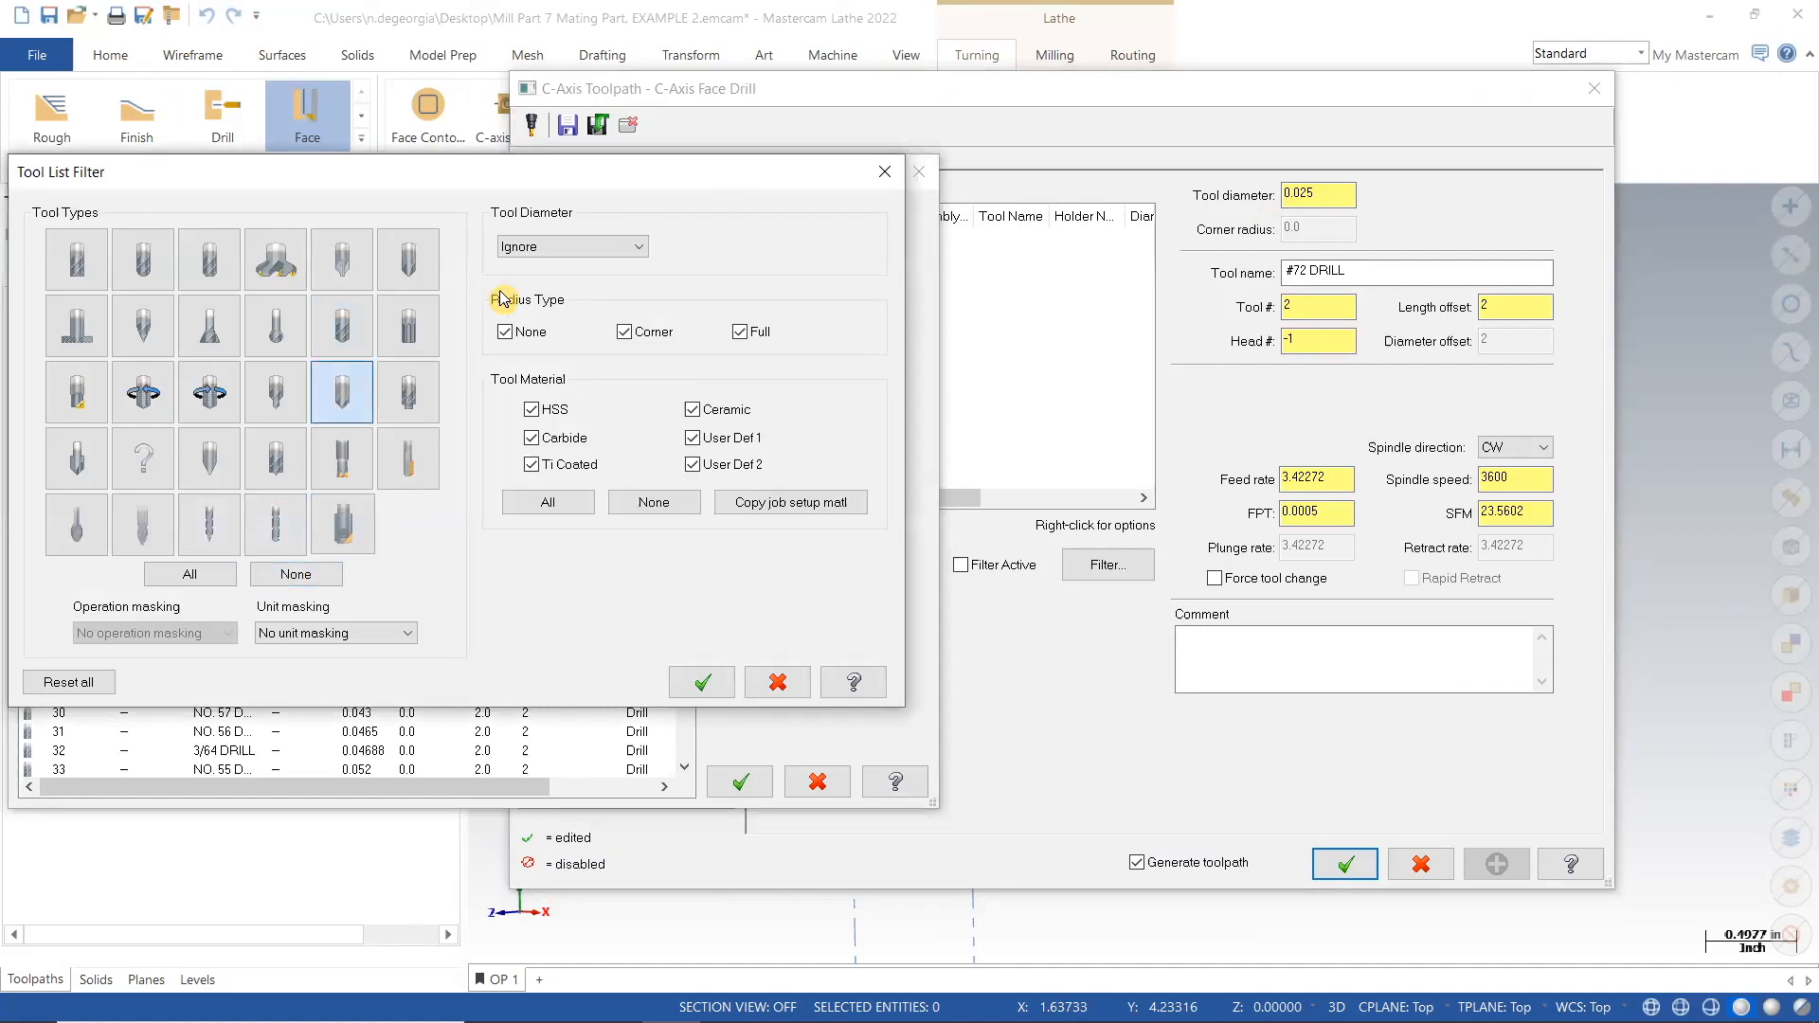
pyautogui.click(599, 249)
pyautogui.click(593, 283)
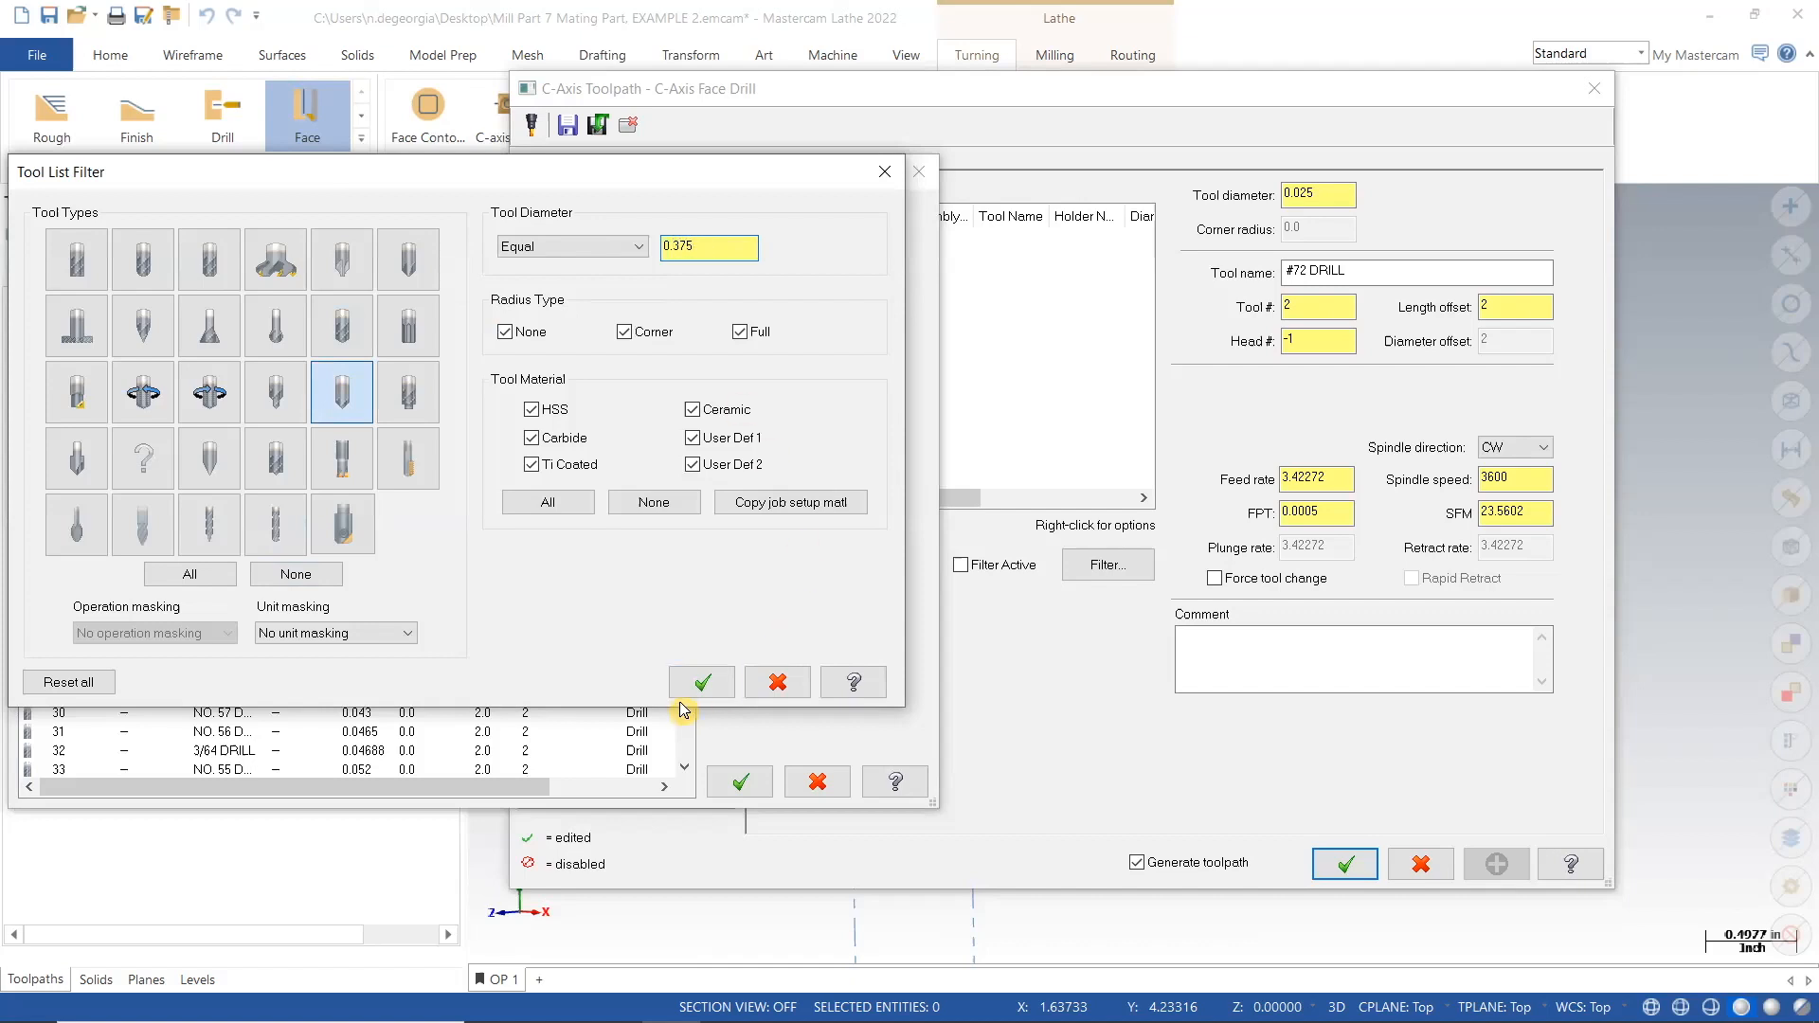
pyautogui.click(702, 683)
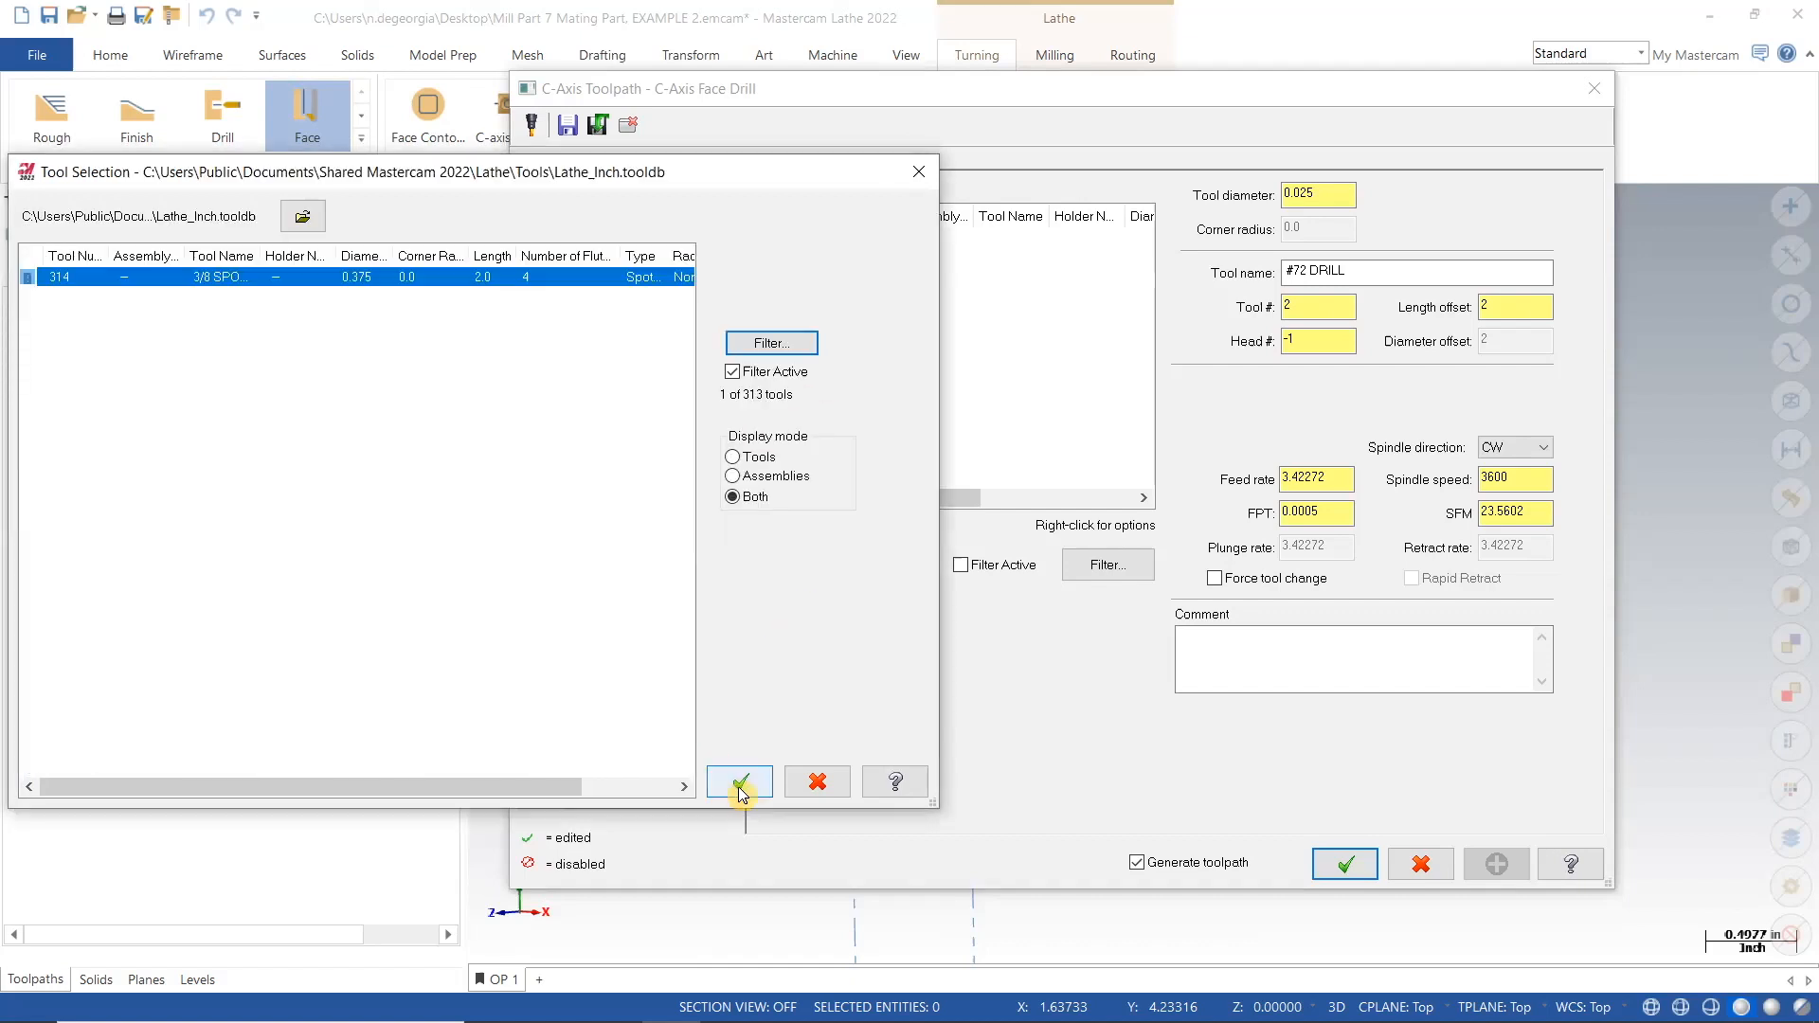
pyautogui.click(740, 781)
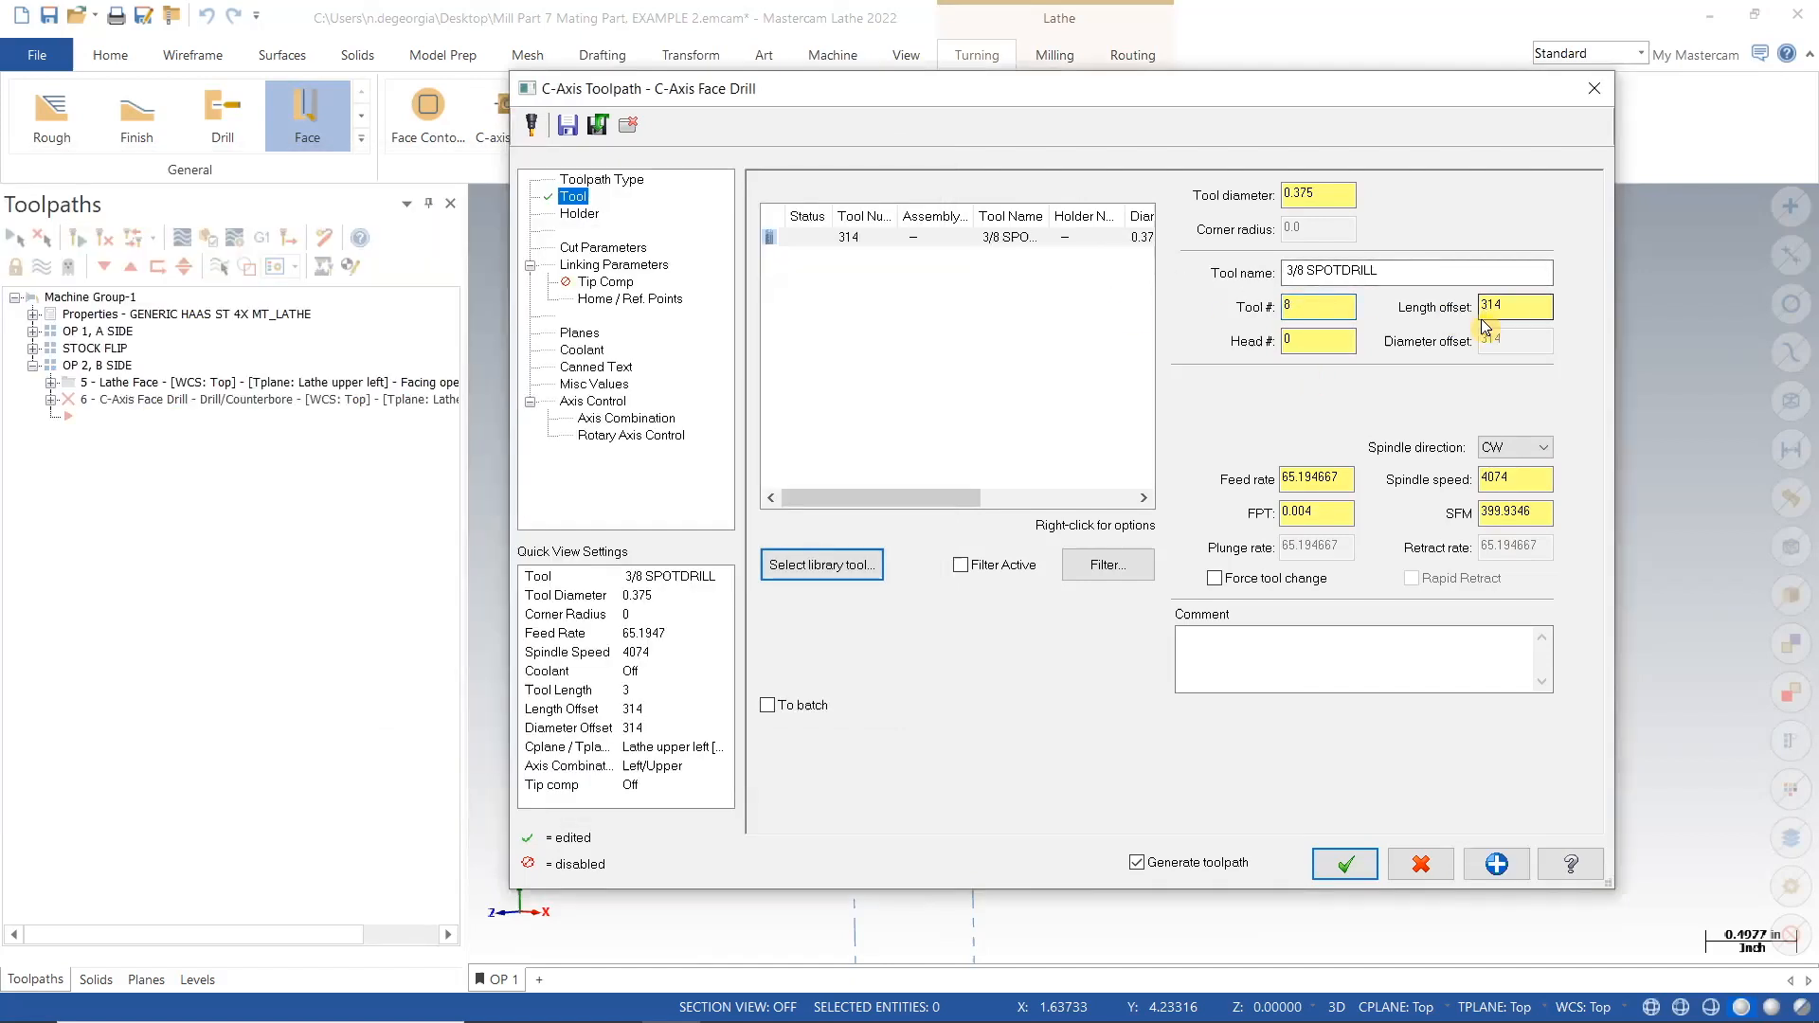
# Edit the spot drill's definition, setting the tip angle to 118 and updating its number of flutes.
pyautogui.click(846, 237)
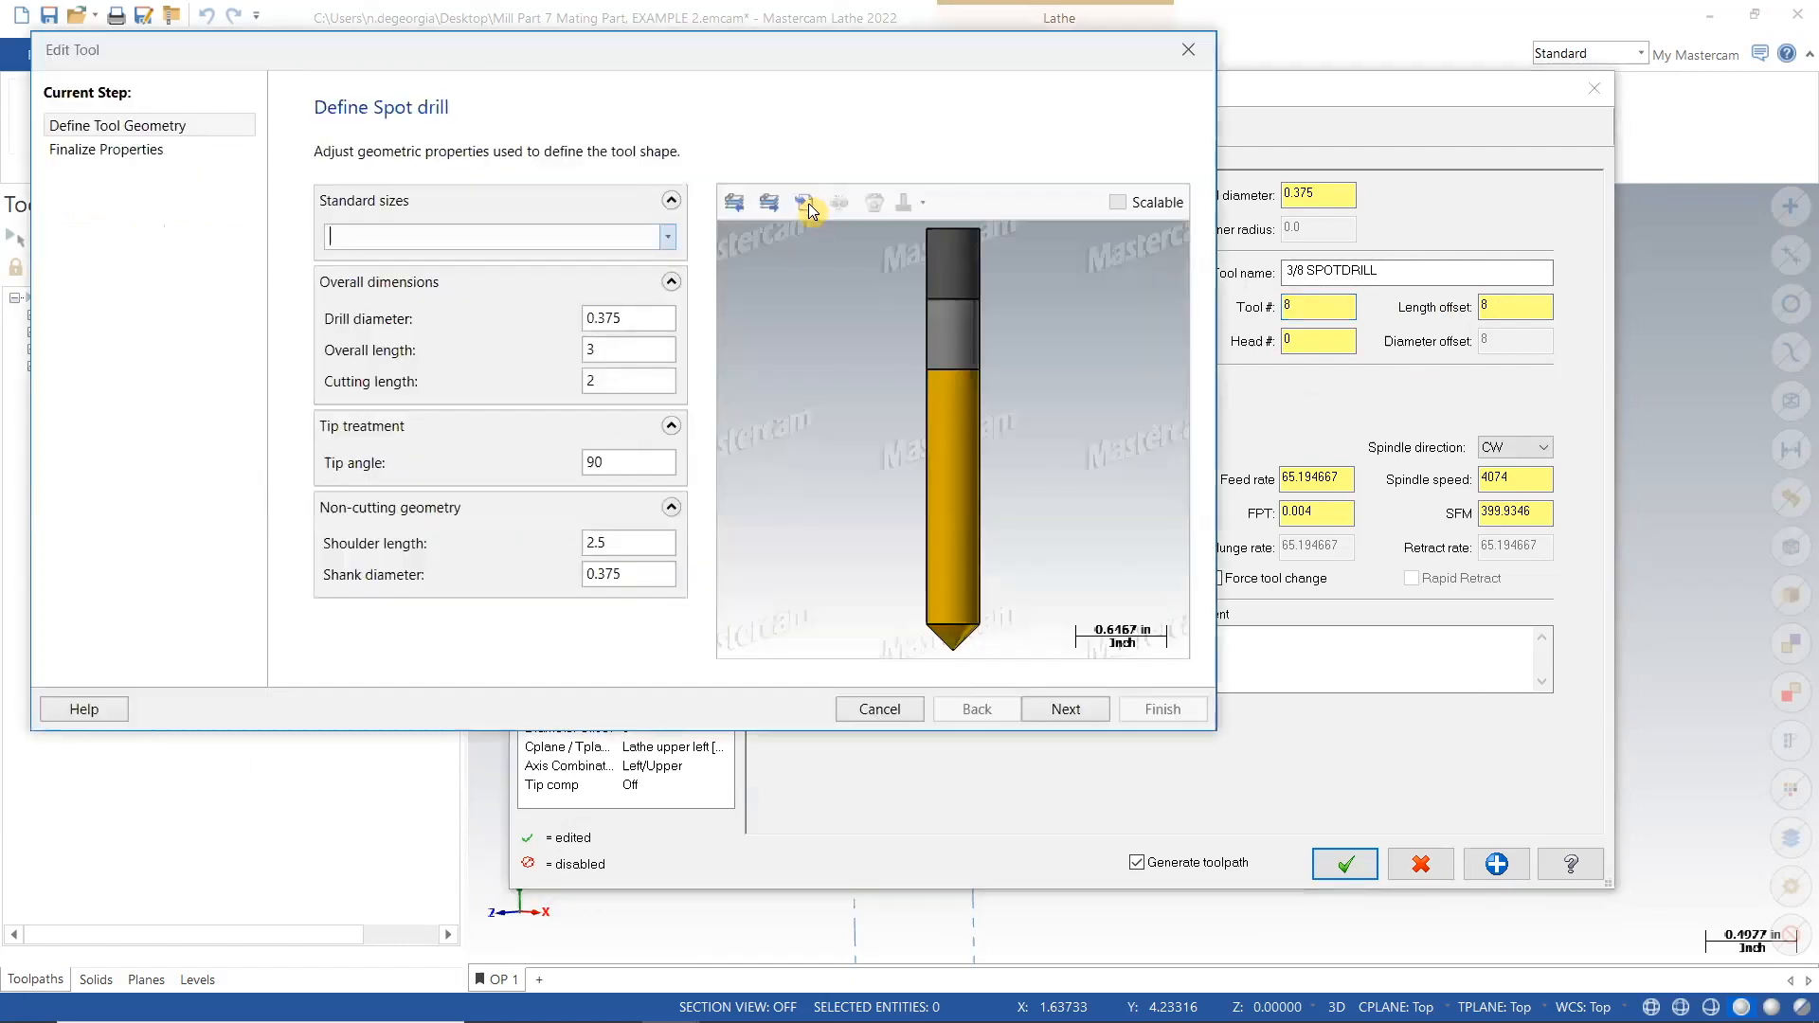
pyautogui.click(640, 466)
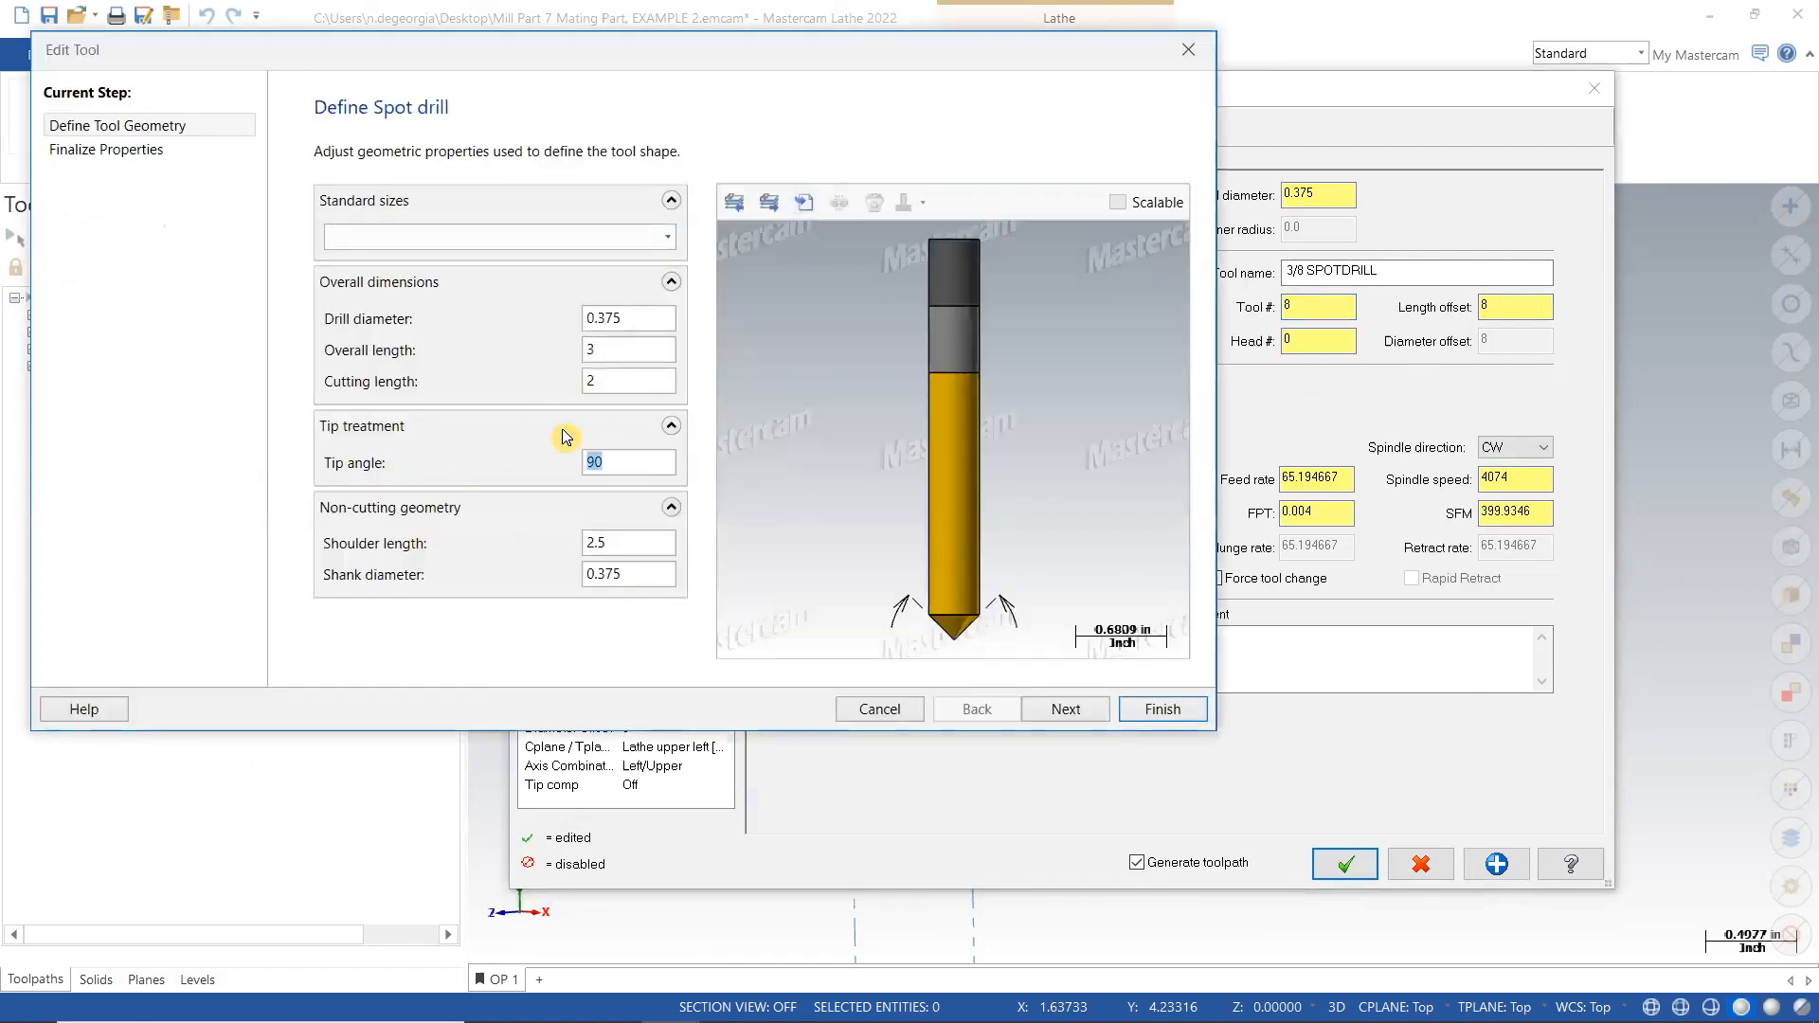
pyautogui.write('118')
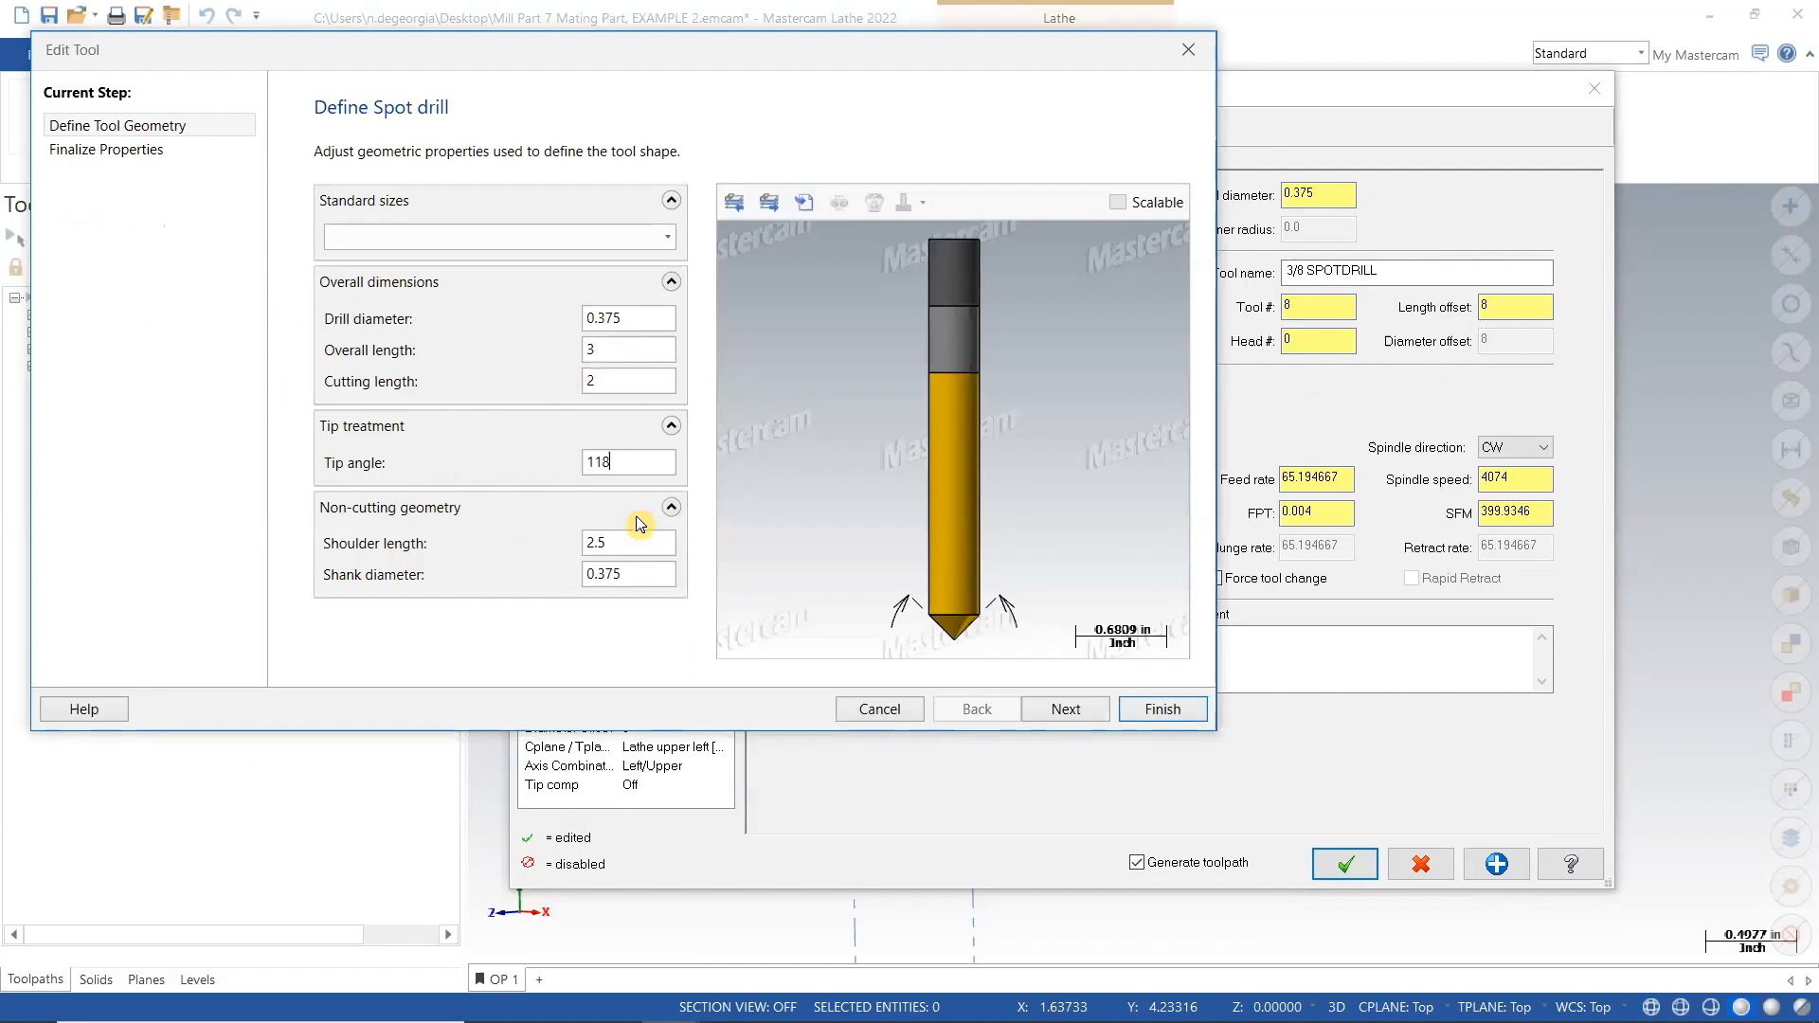
pyautogui.click(1062, 711)
pyautogui.click(646, 424)
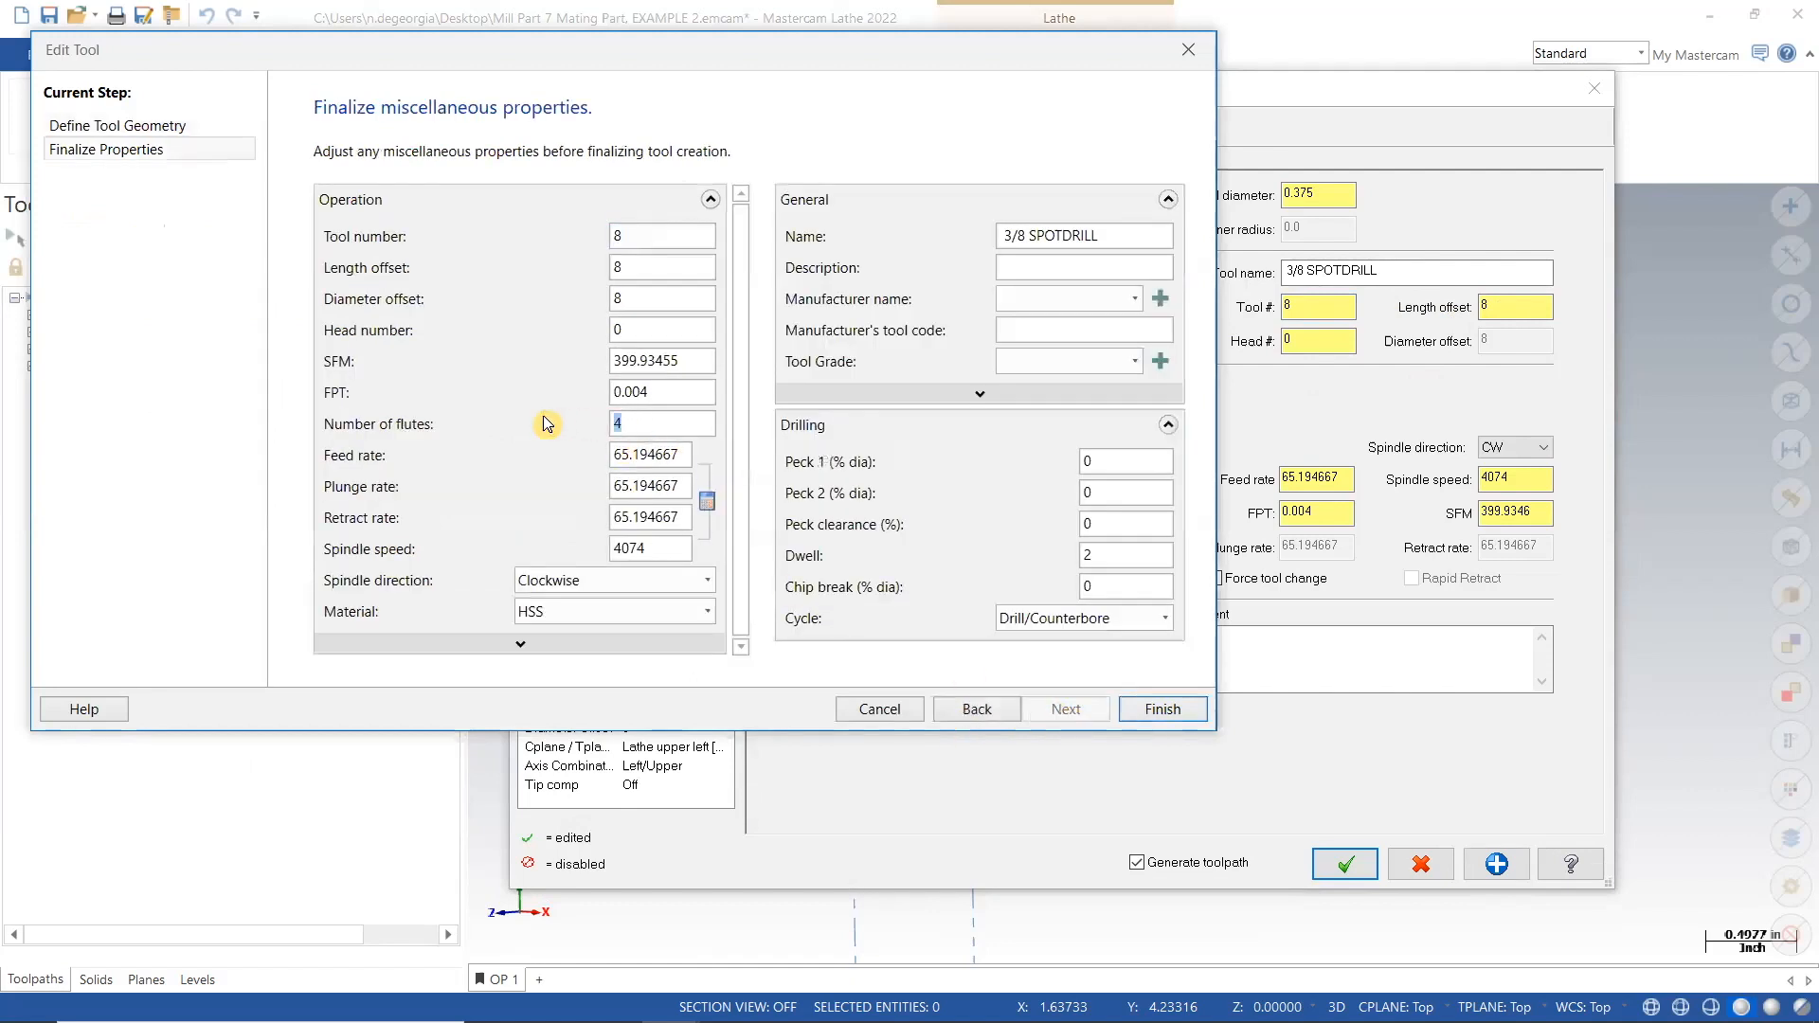
pyautogui.click(1145, 711)
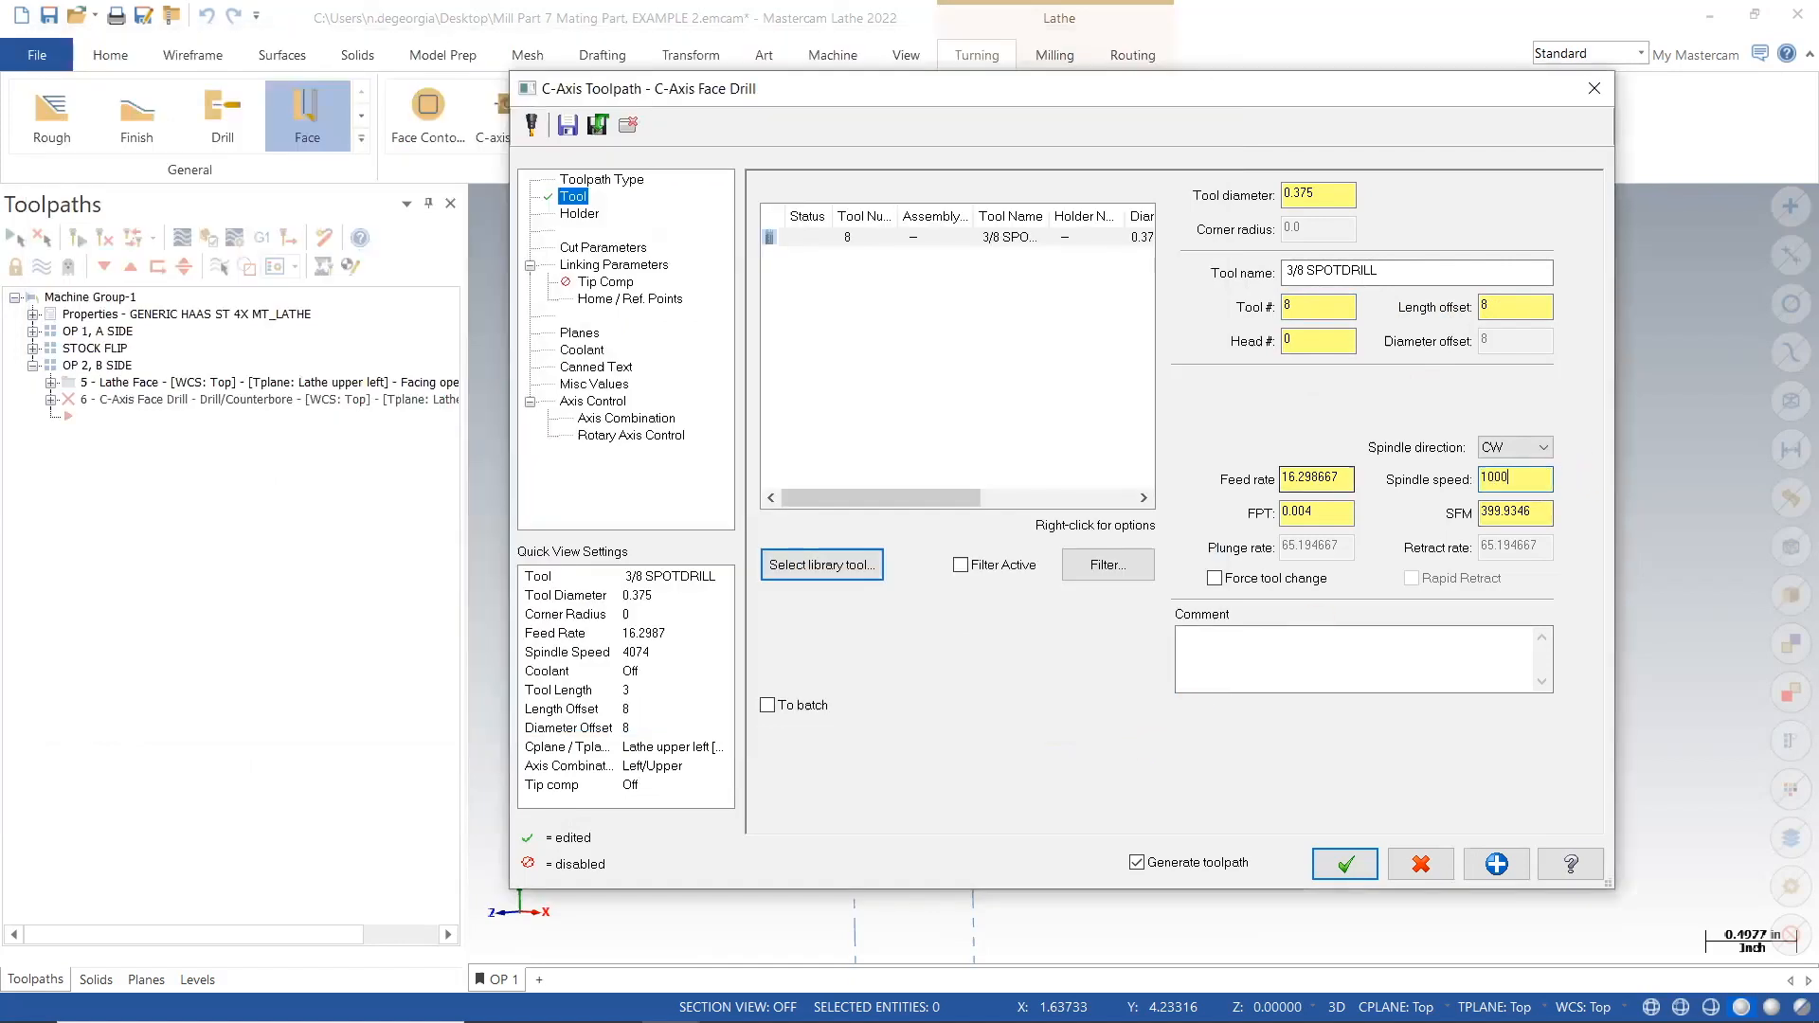
# Set the spindle speed to 1000 with the comment SPOT DRILL, and use the Drill/Counterbore cycle.
pyautogui.click(1290, 657)
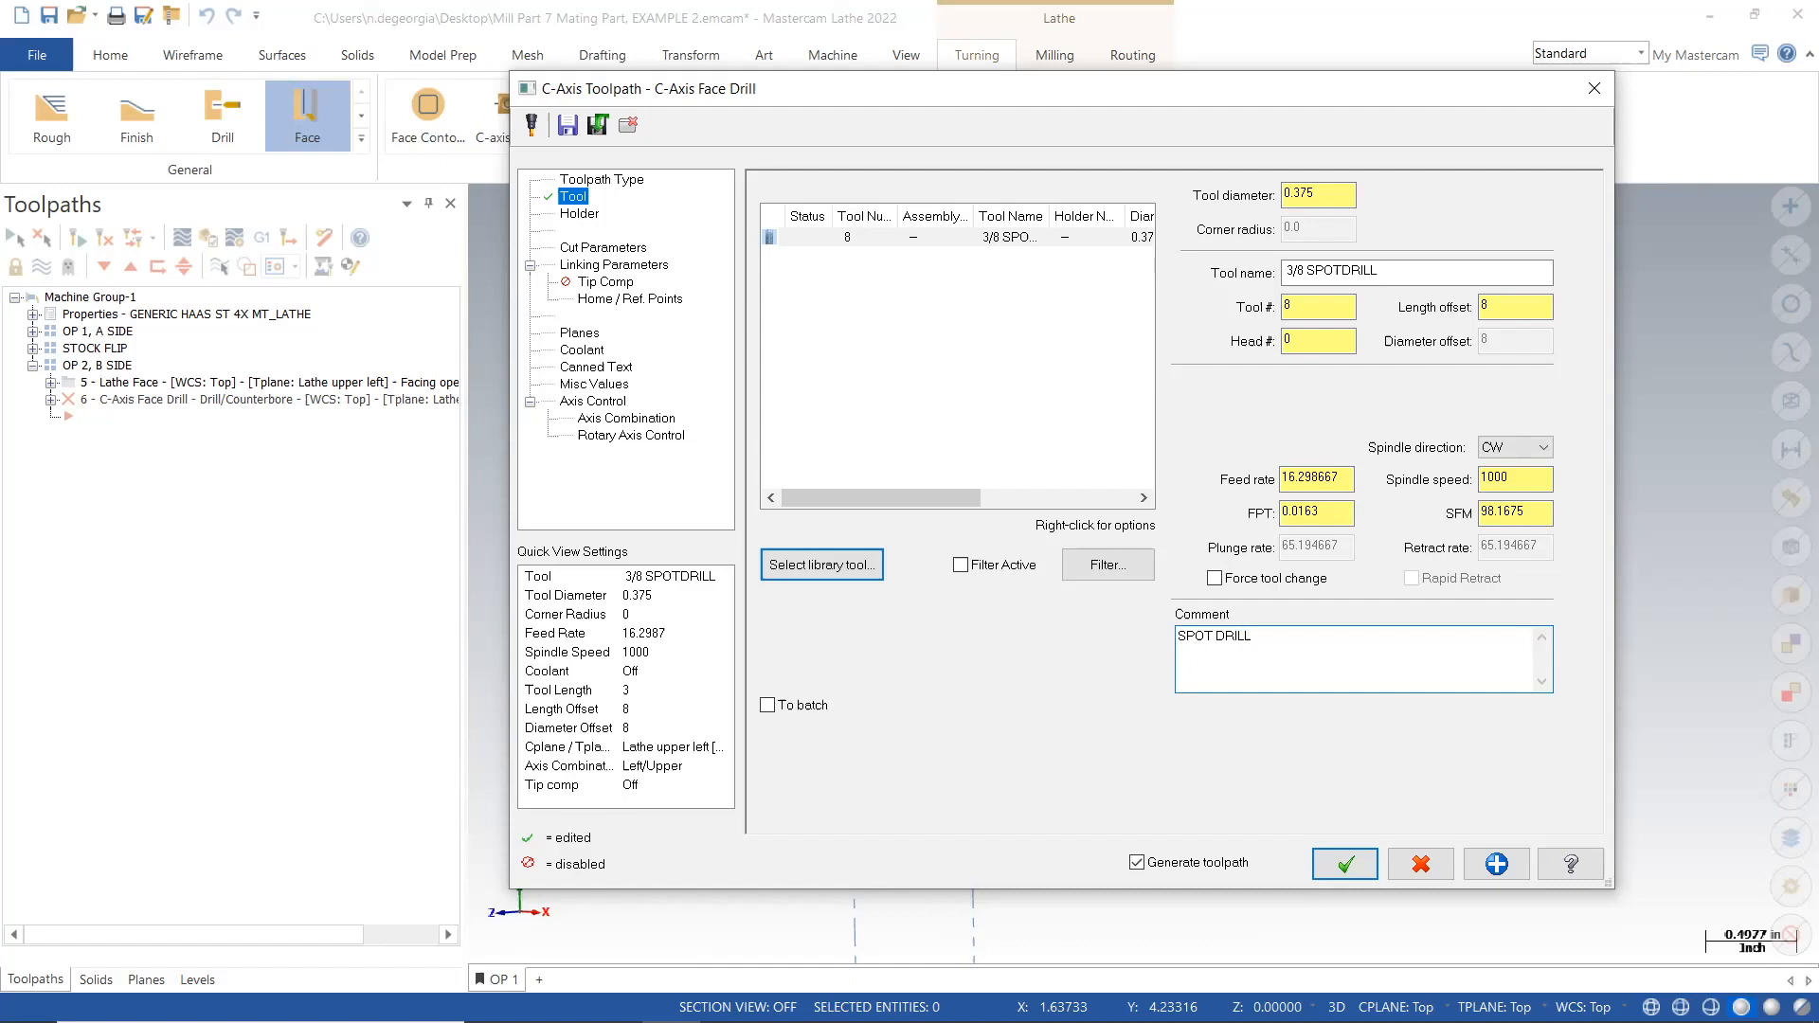
pyautogui.click(581, 213)
pyautogui.click(624, 248)
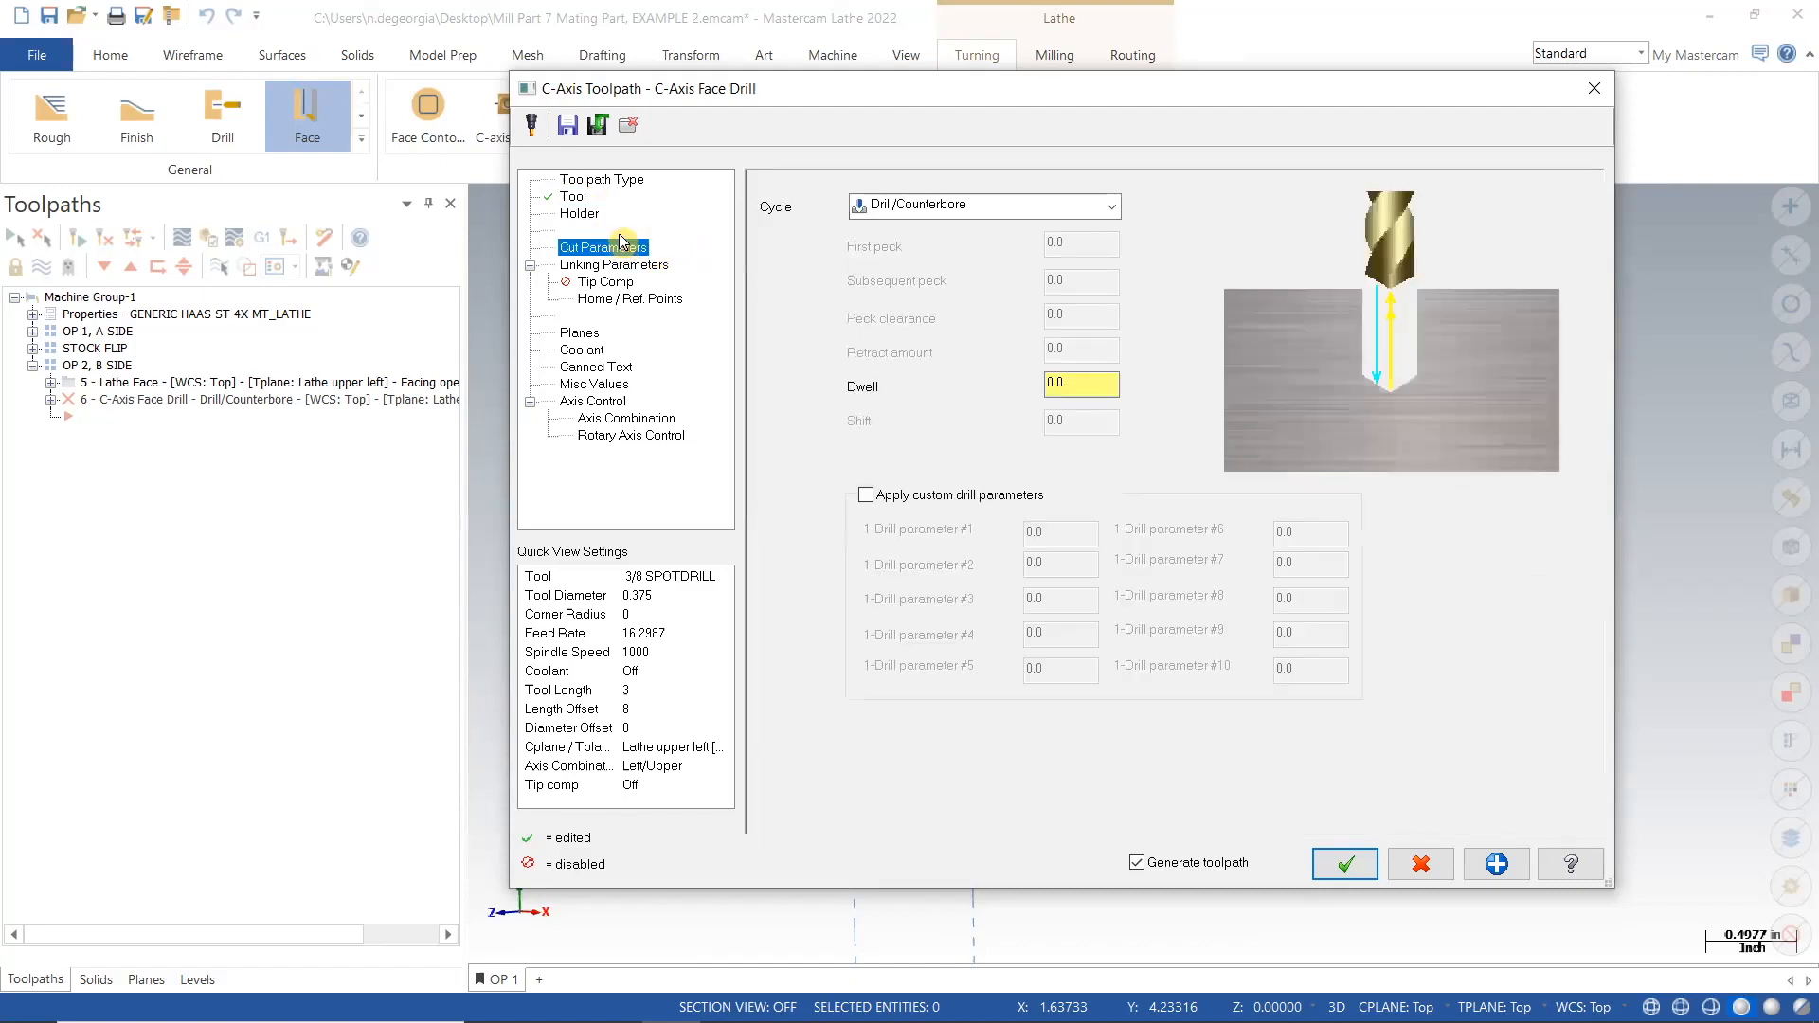
pyautogui.click(1032, 206)
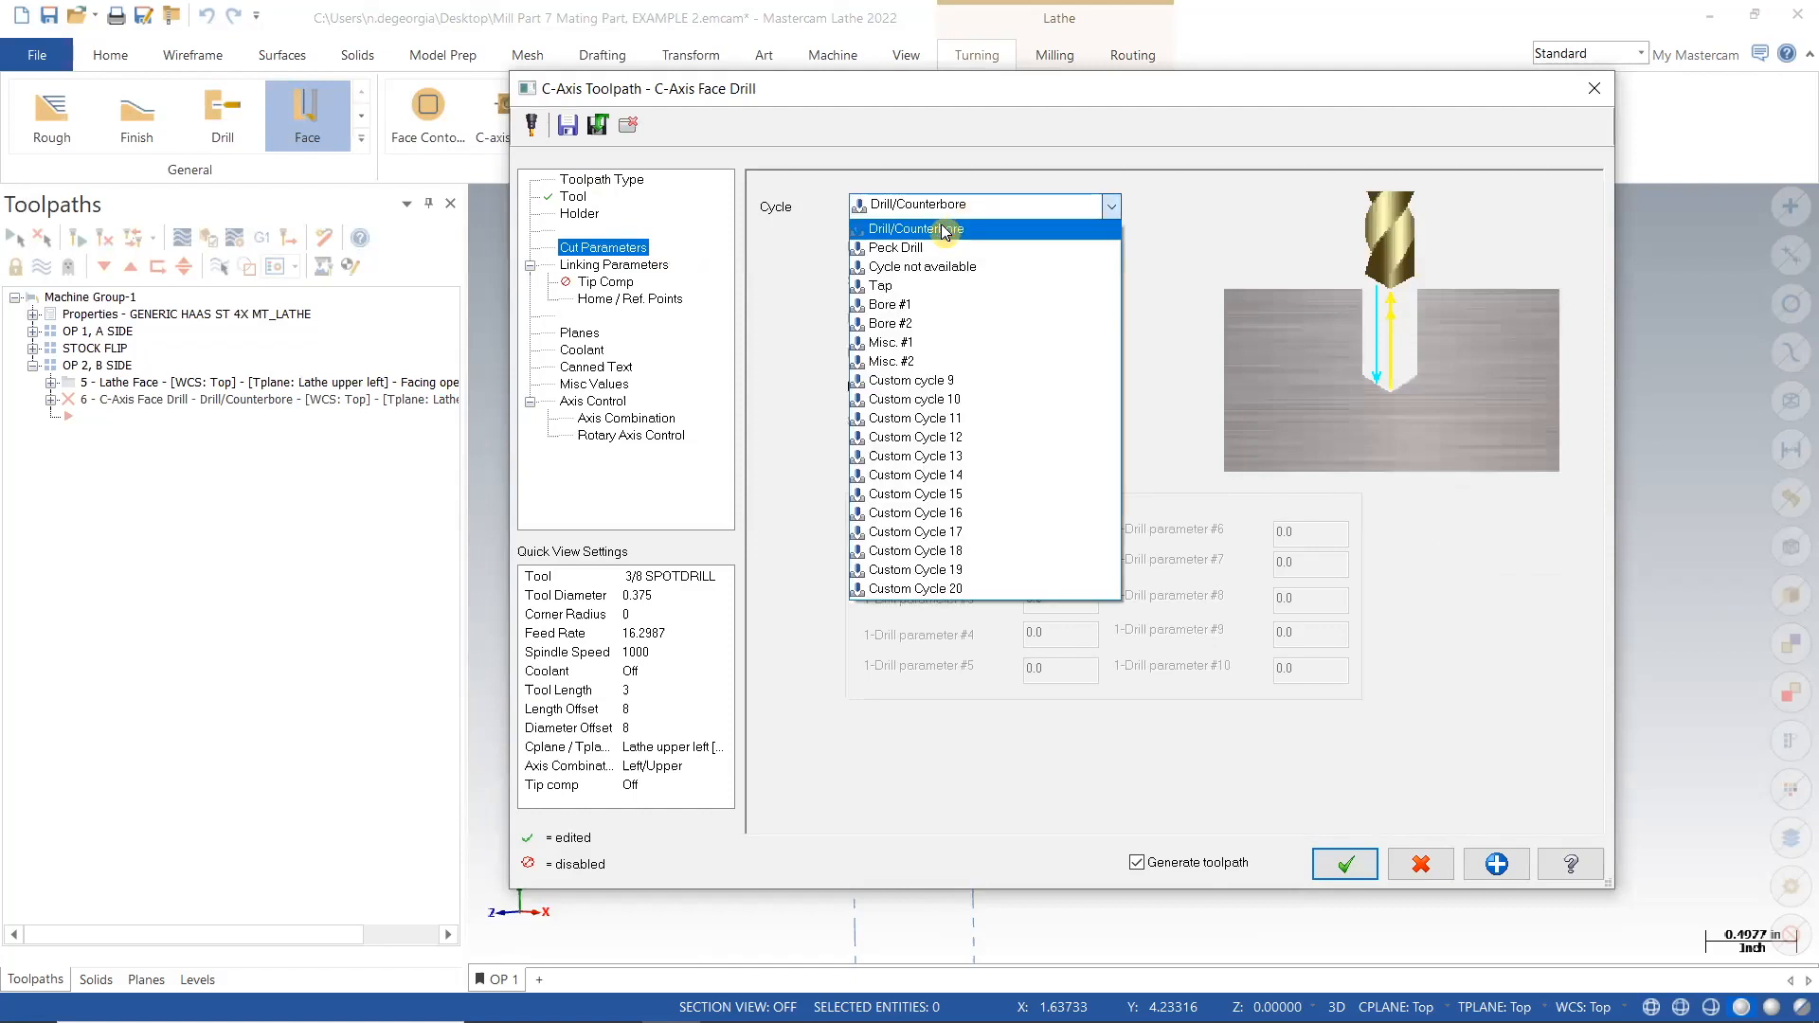
pyautogui.click(945, 230)
# Calculate an incremental drilling depth of -0.082618 from the finish diameter, and check the tip compensation settings.
pyautogui.click(635, 265)
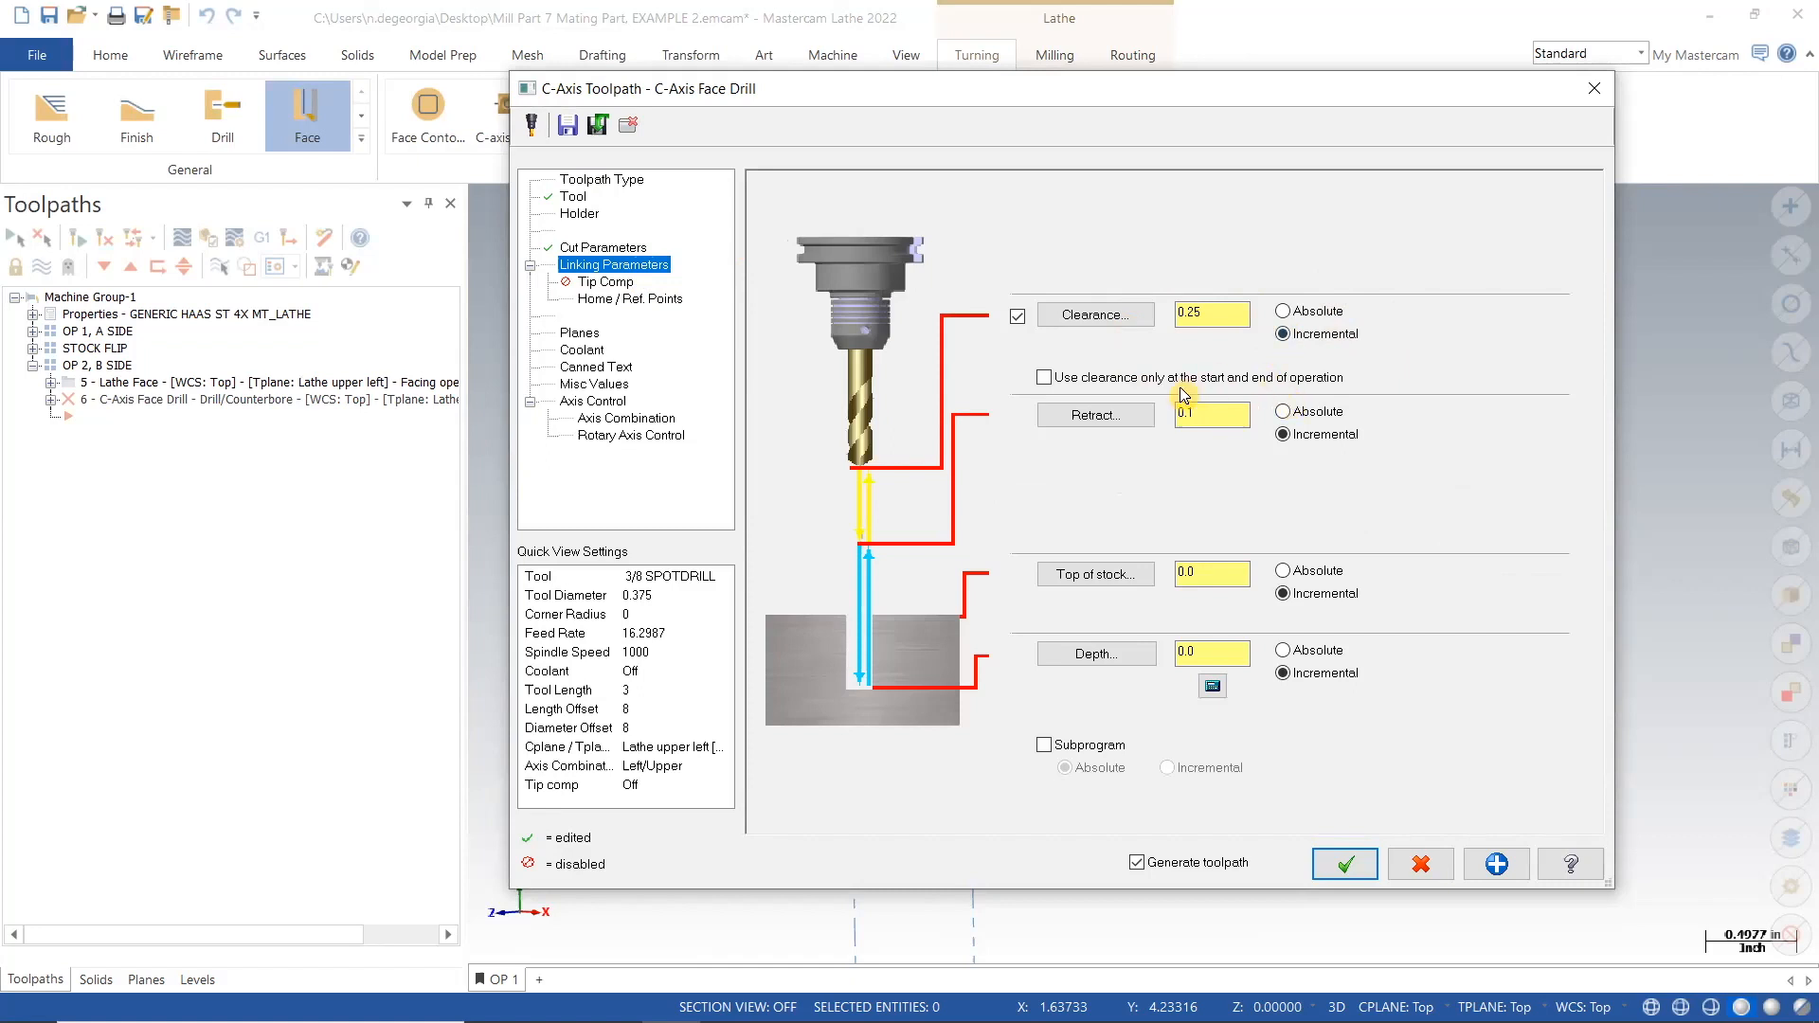
pyautogui.click(1213, 688)
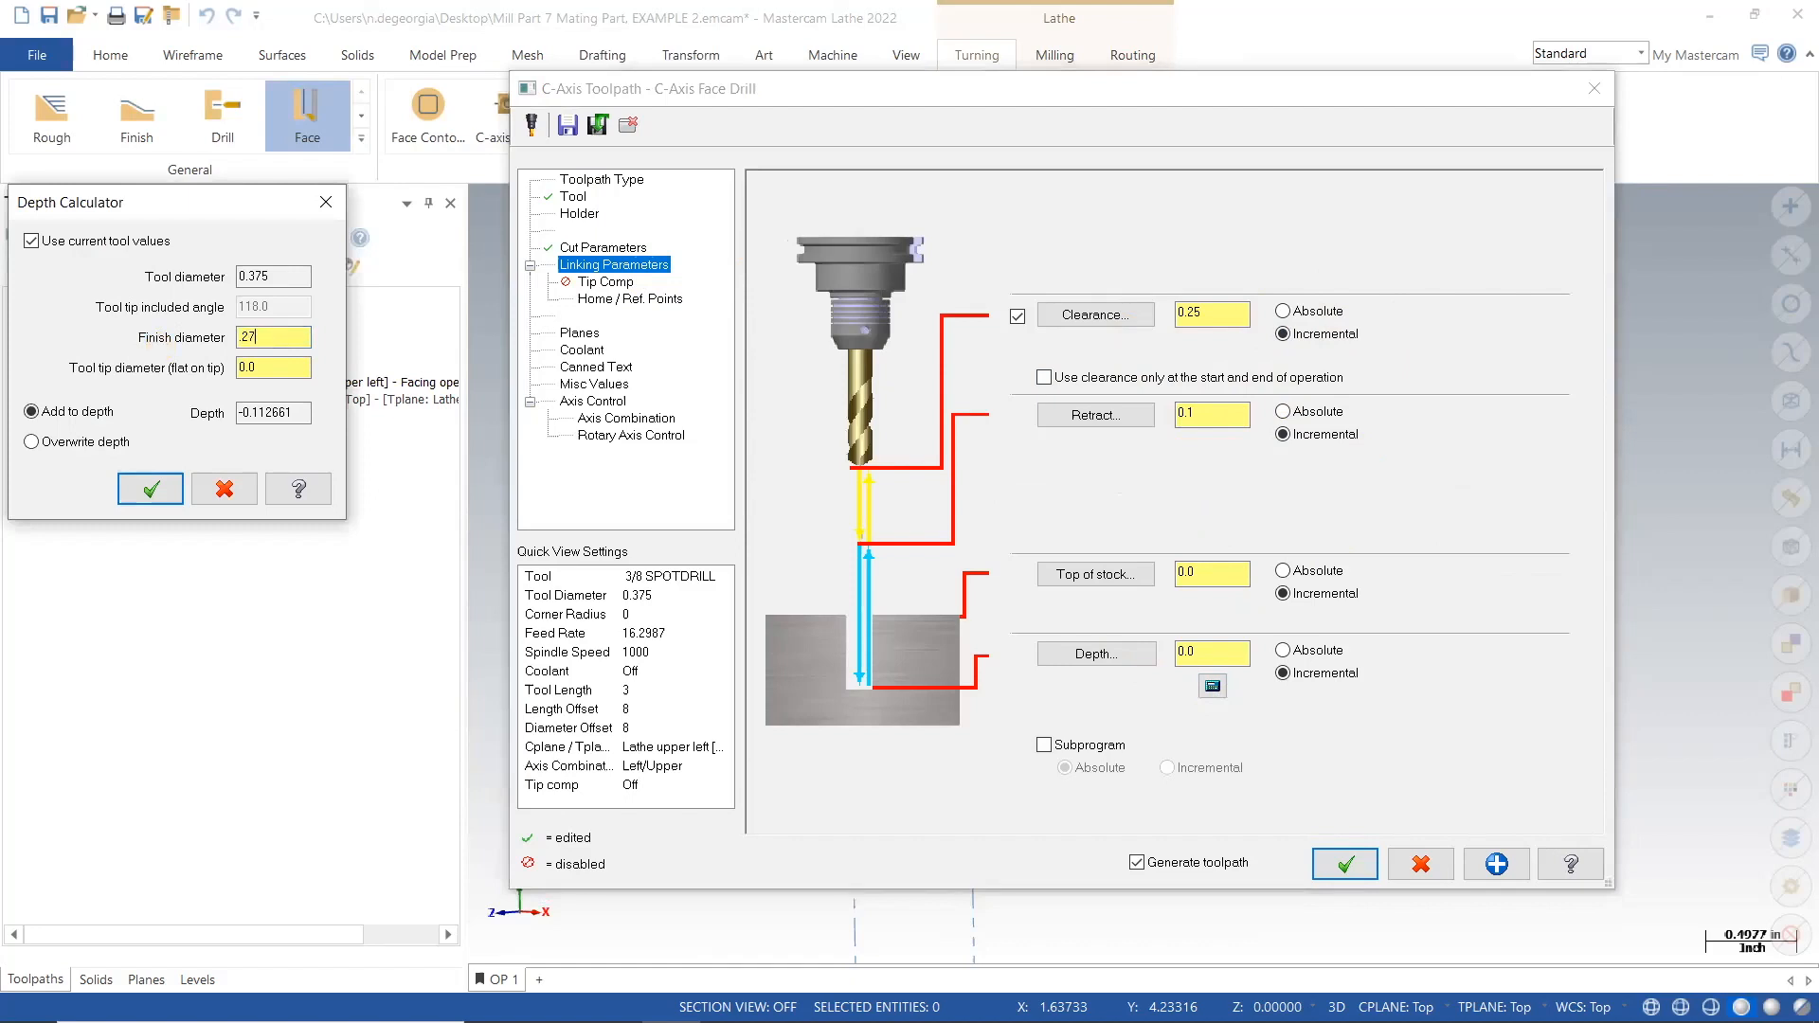
pyautogui.click(152, 493)
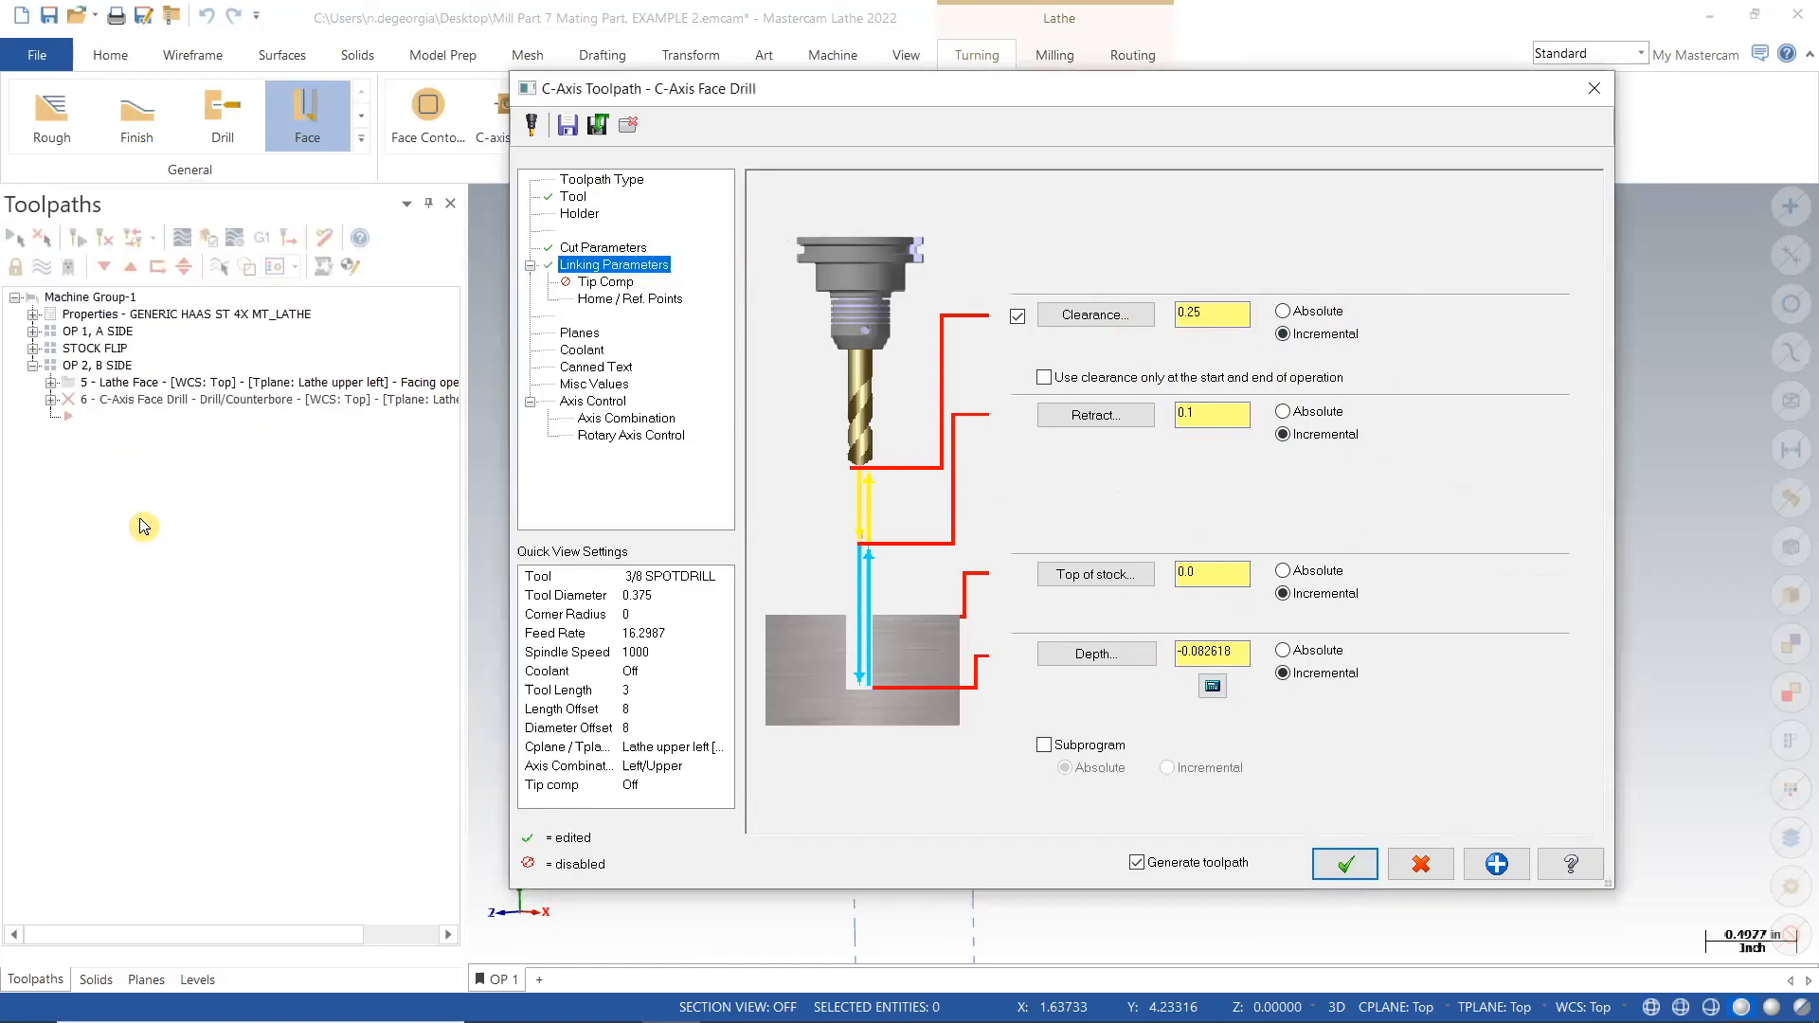
pyautogui.click(611, 283)
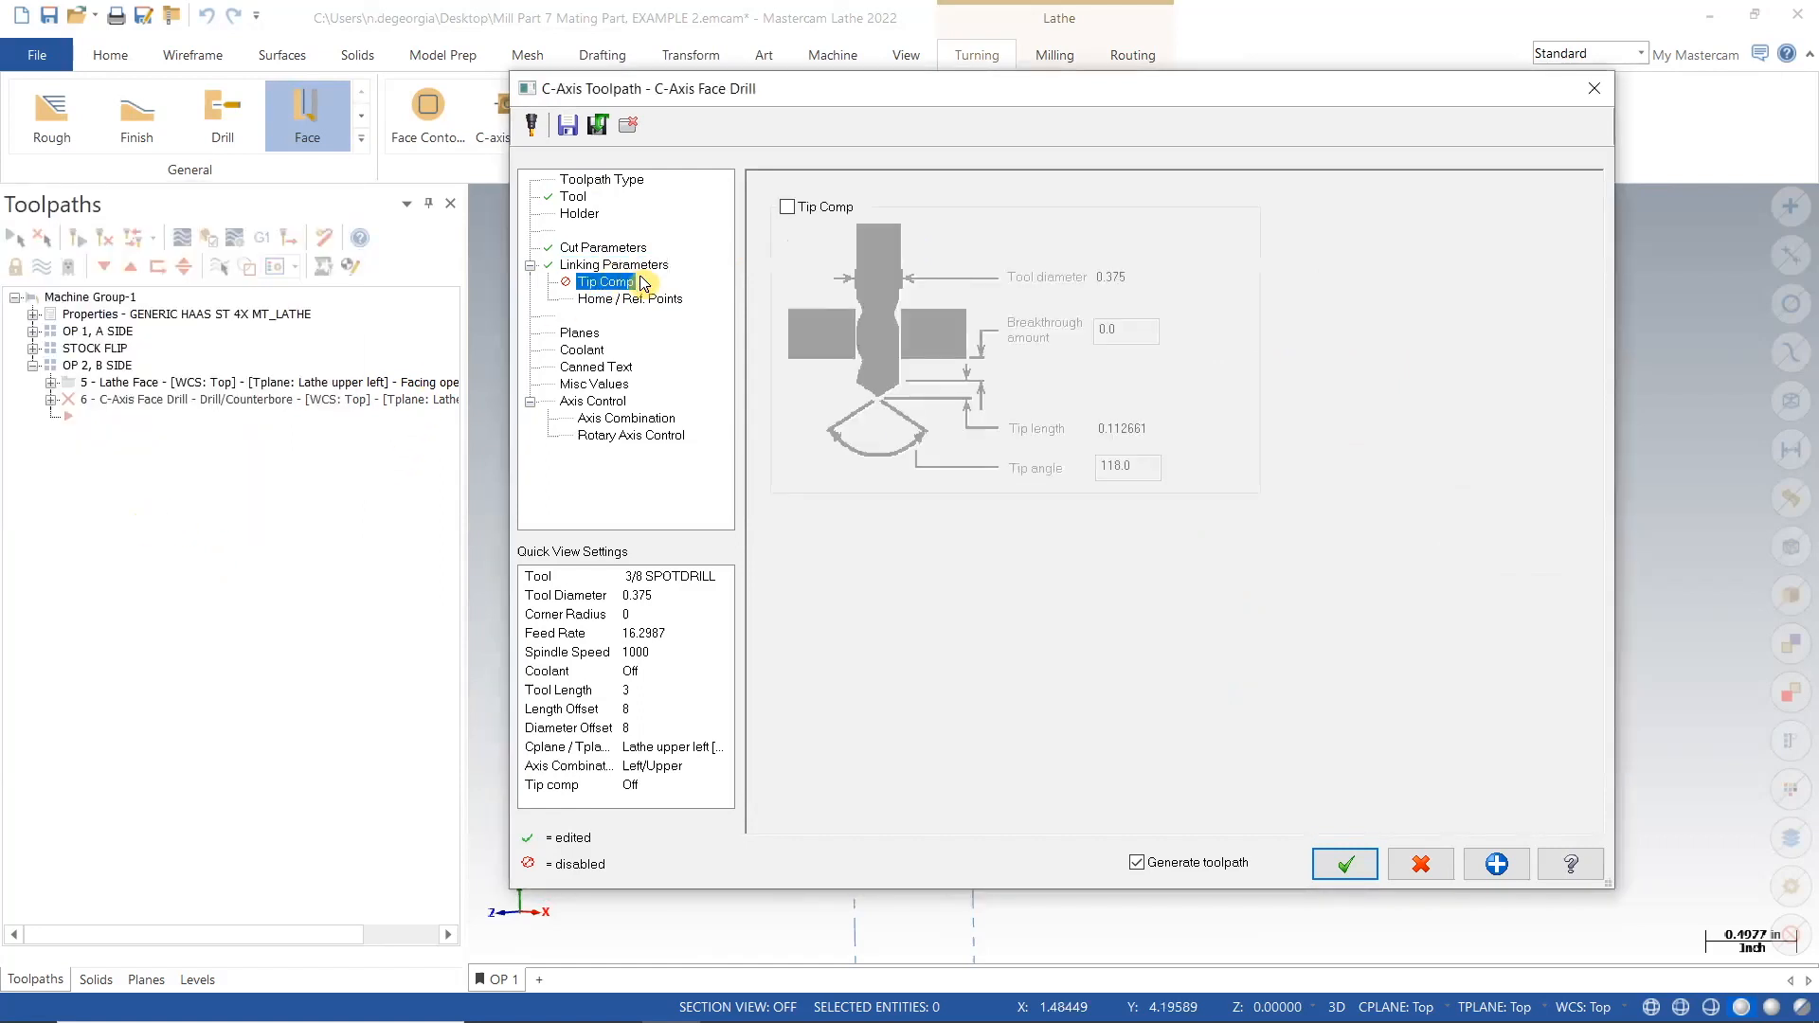
# Review the reference point, plane and coolant settings, set the rotation type to C axis, then generate the toolpath and save the file.
pyautogui.click(638, 299)
pyautogui.click(580, 333)
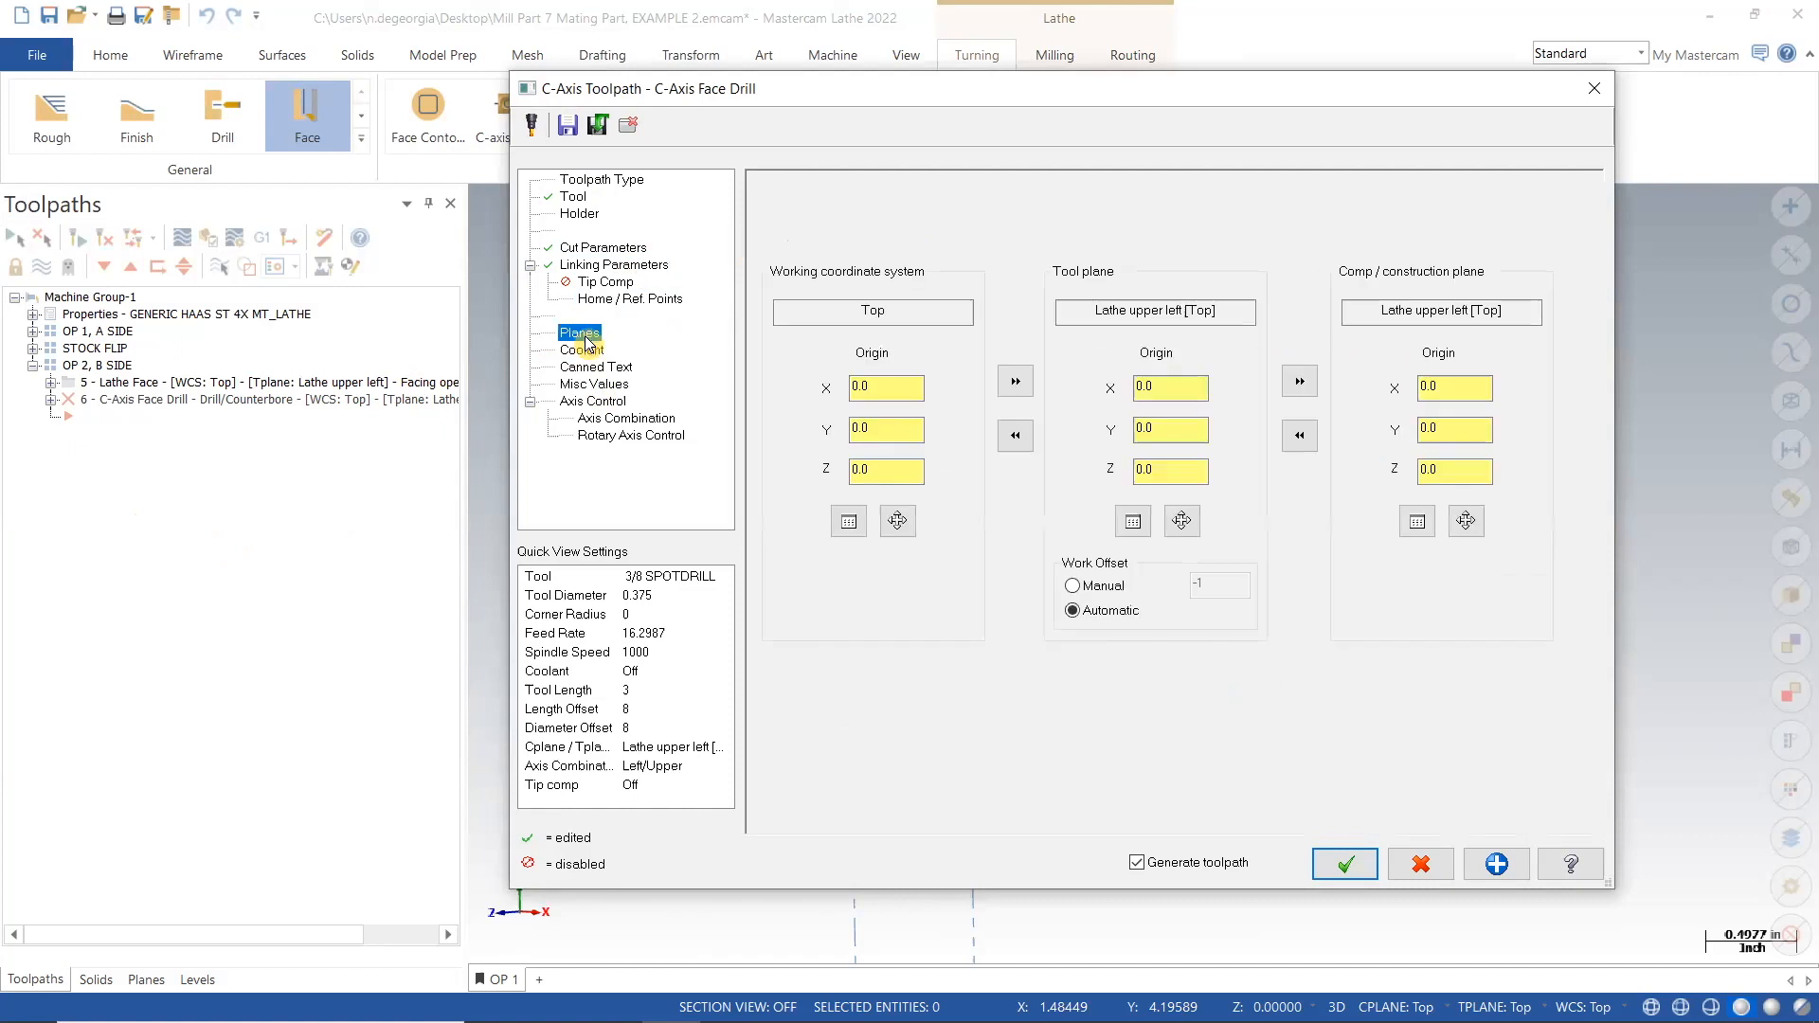
pyautogui.click(583, 352)
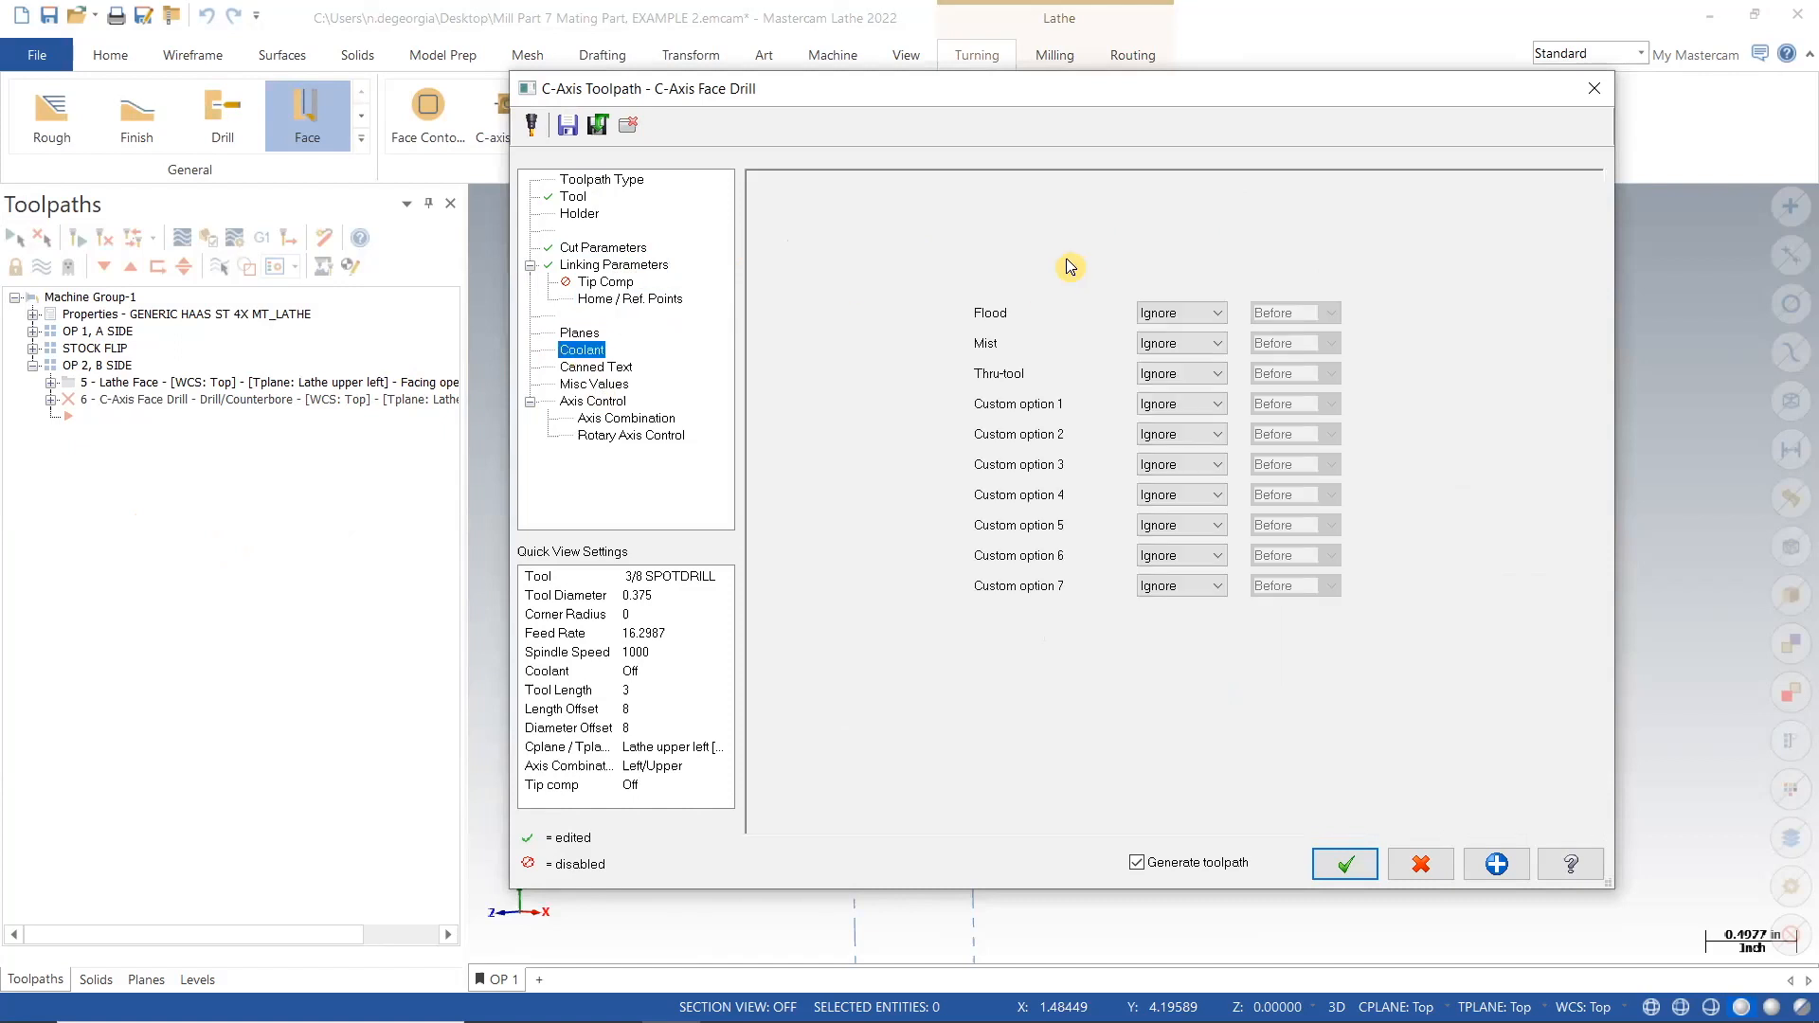
pyautogui.click(625, 438)
pyautogui.click(986, 339)
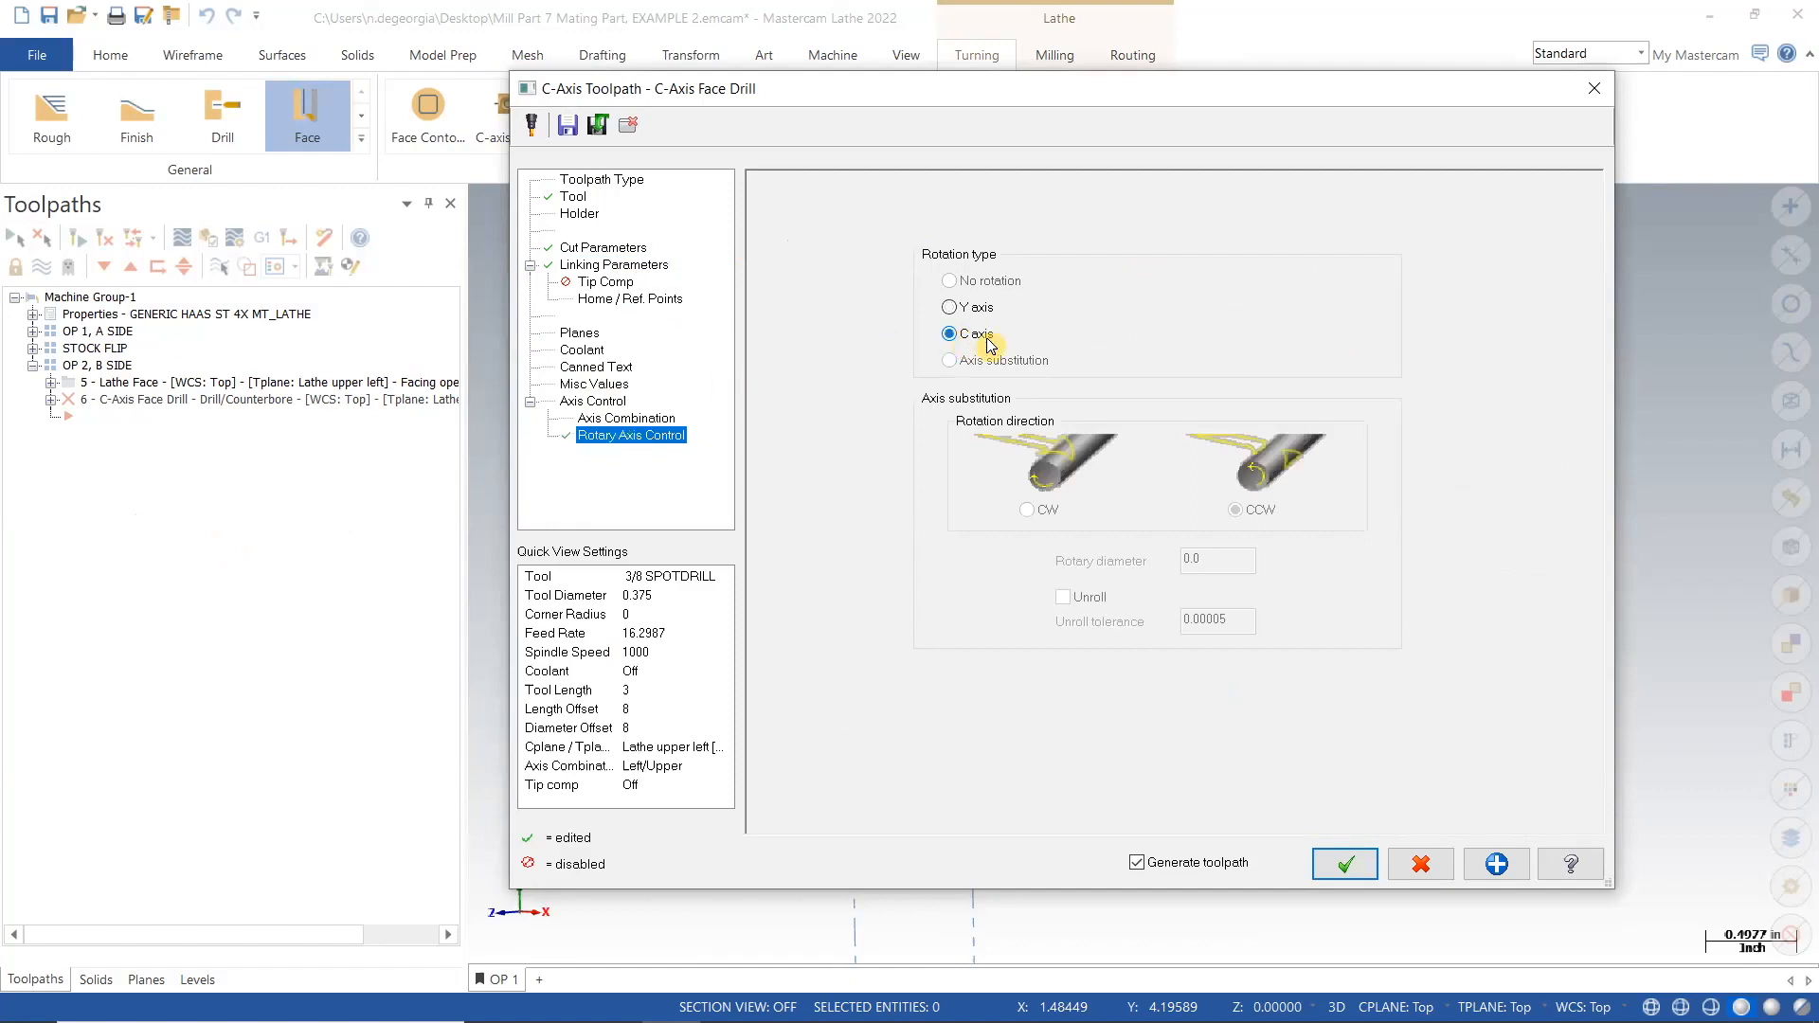
pyautogui.click(1344, 864)
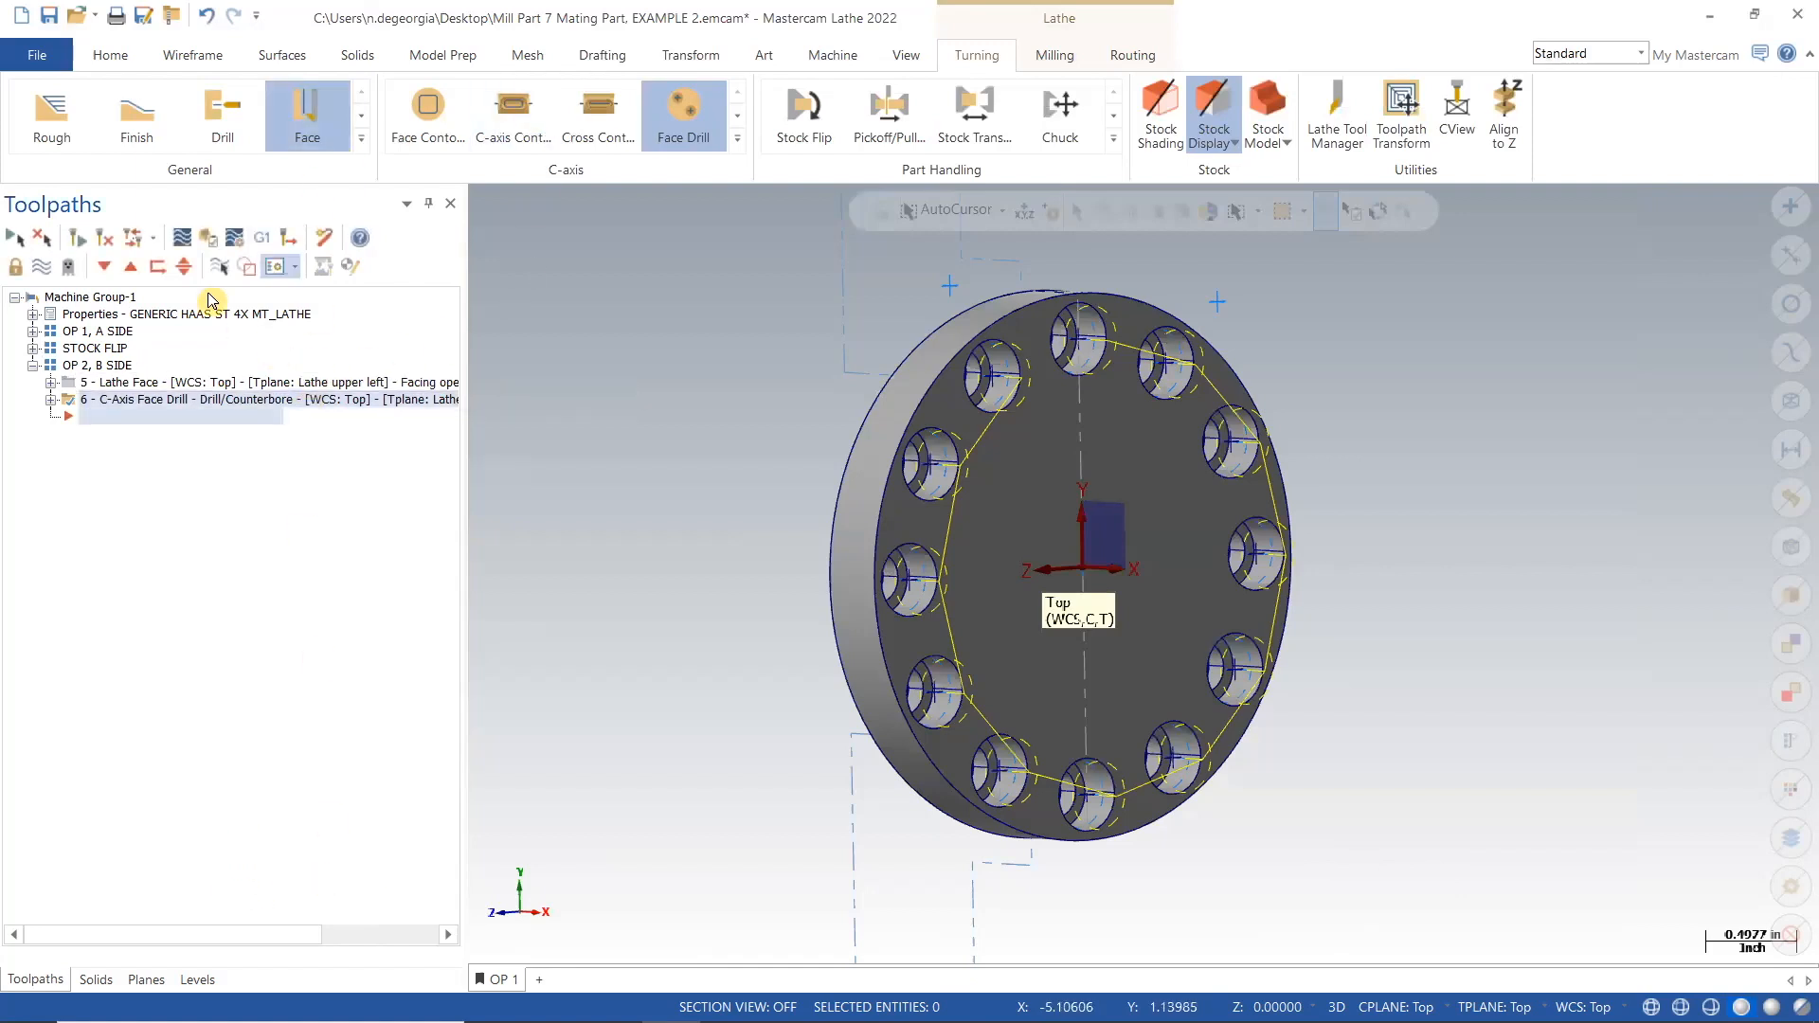
pyautogui.click(52, 17)
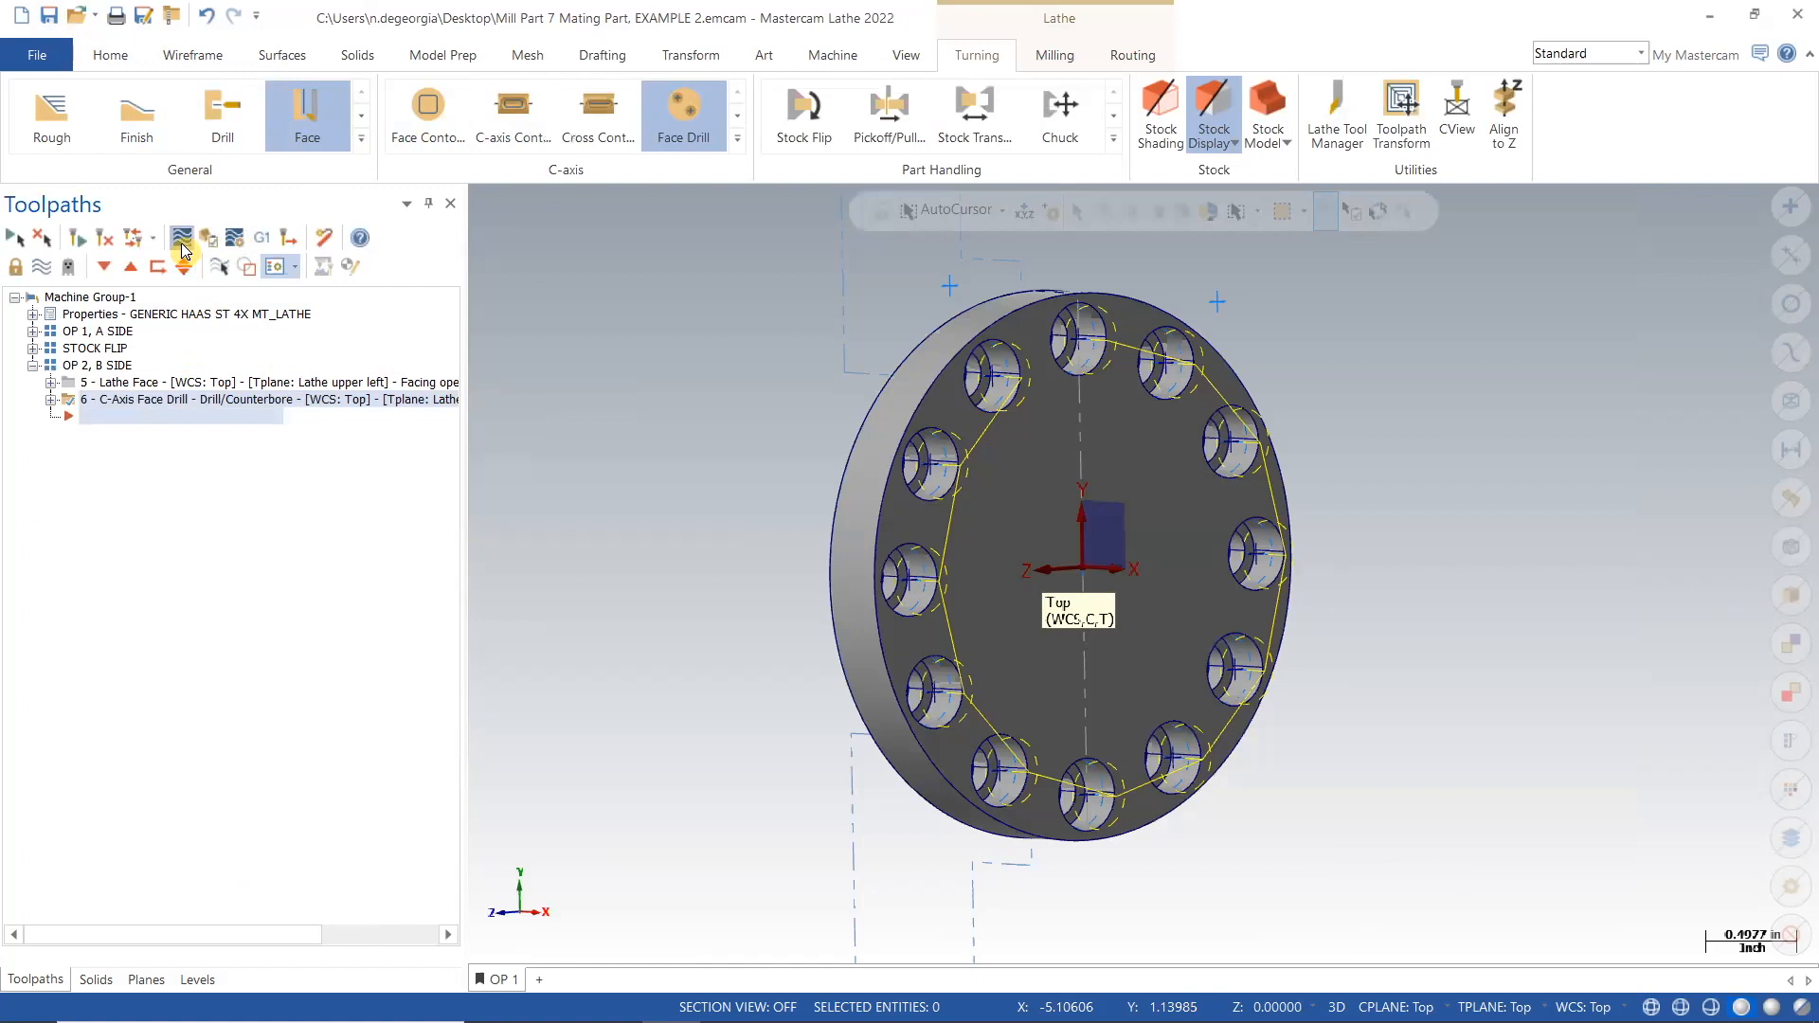
# Backplot the spot drill toolpath around the twelve flange holes, viewing it from the side and adjusting the playback speed.
pyautogui.click(290, 231)
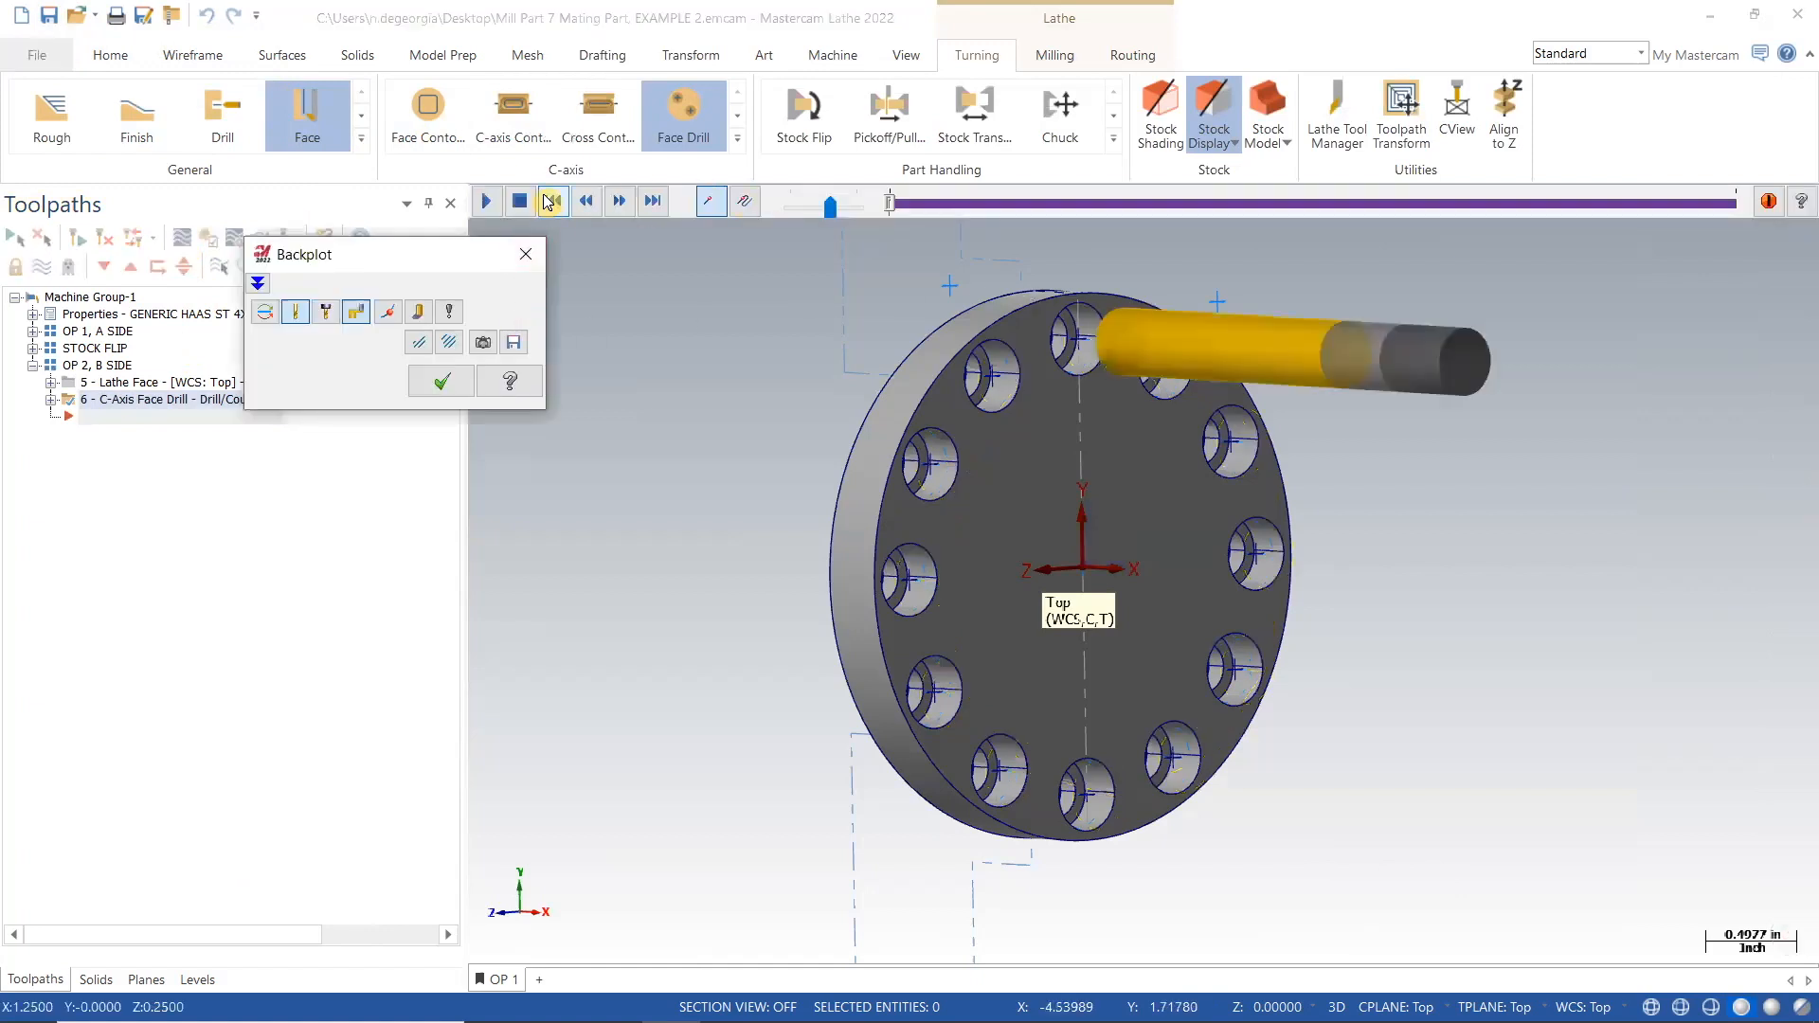
pyautogui.click(487, 202)
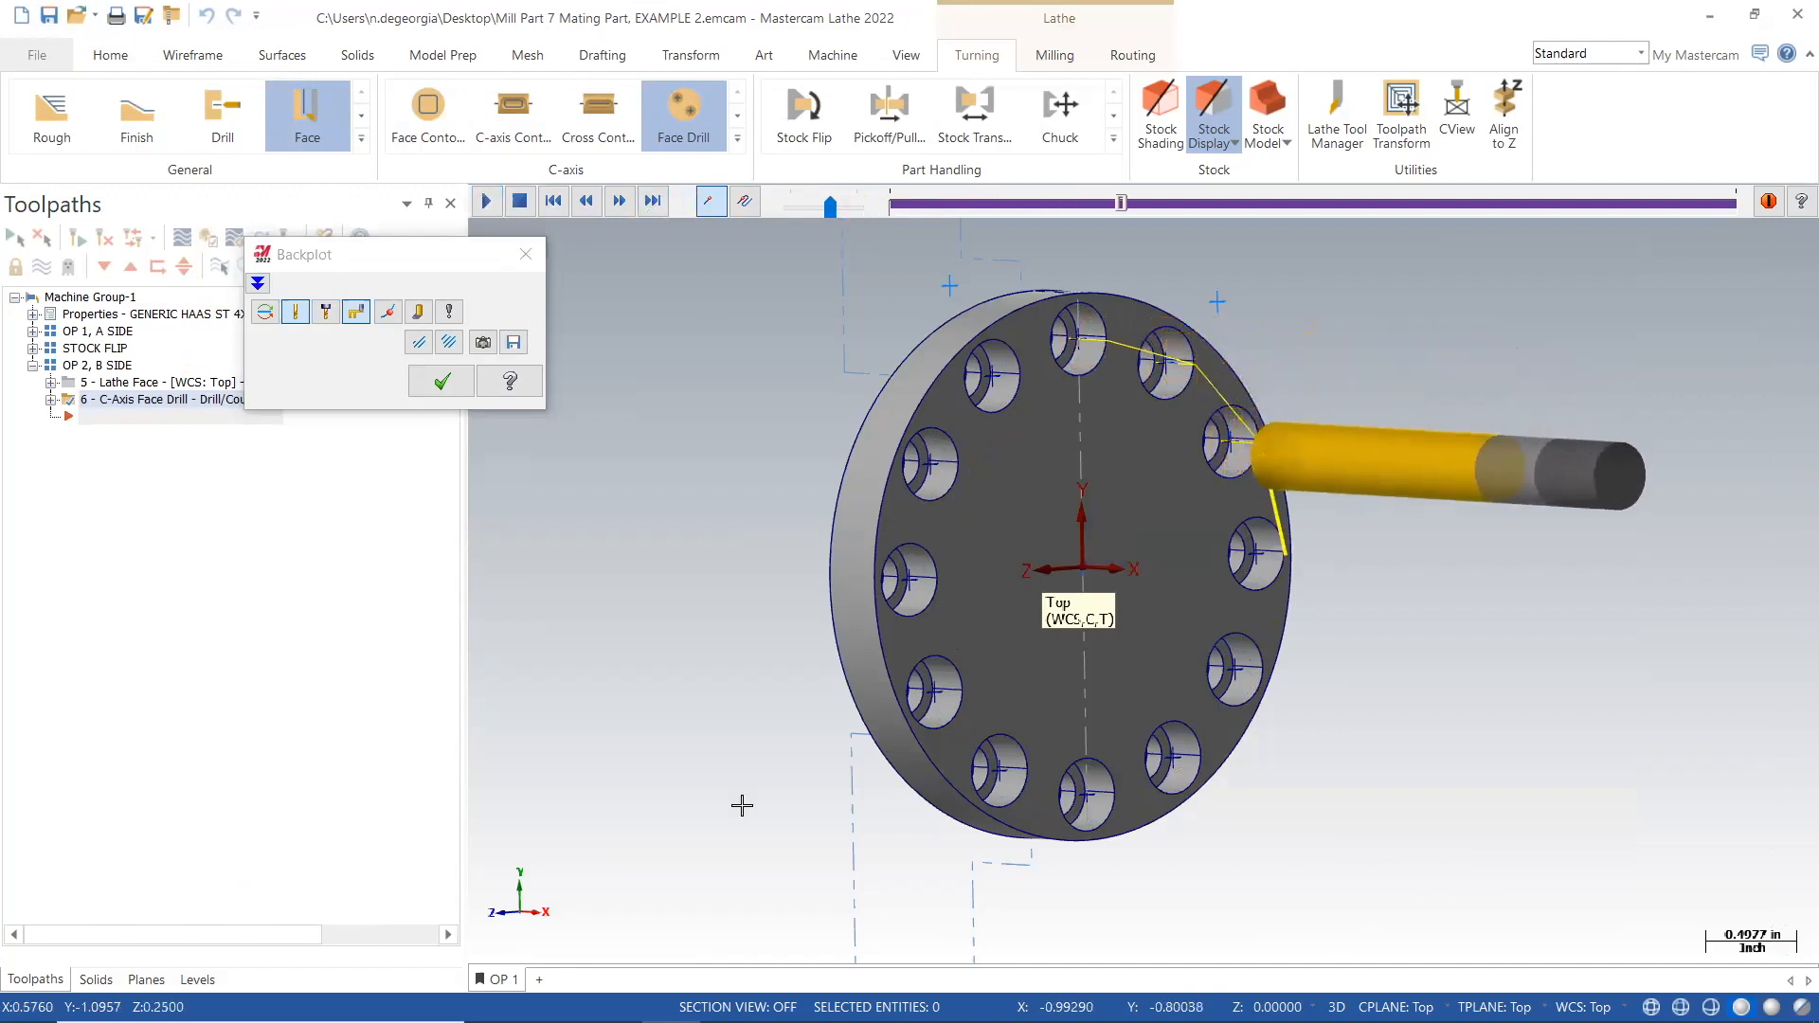
pyautogui.moveTo(663, 611); pyautogui.dragTo(723, 609, button='middle')
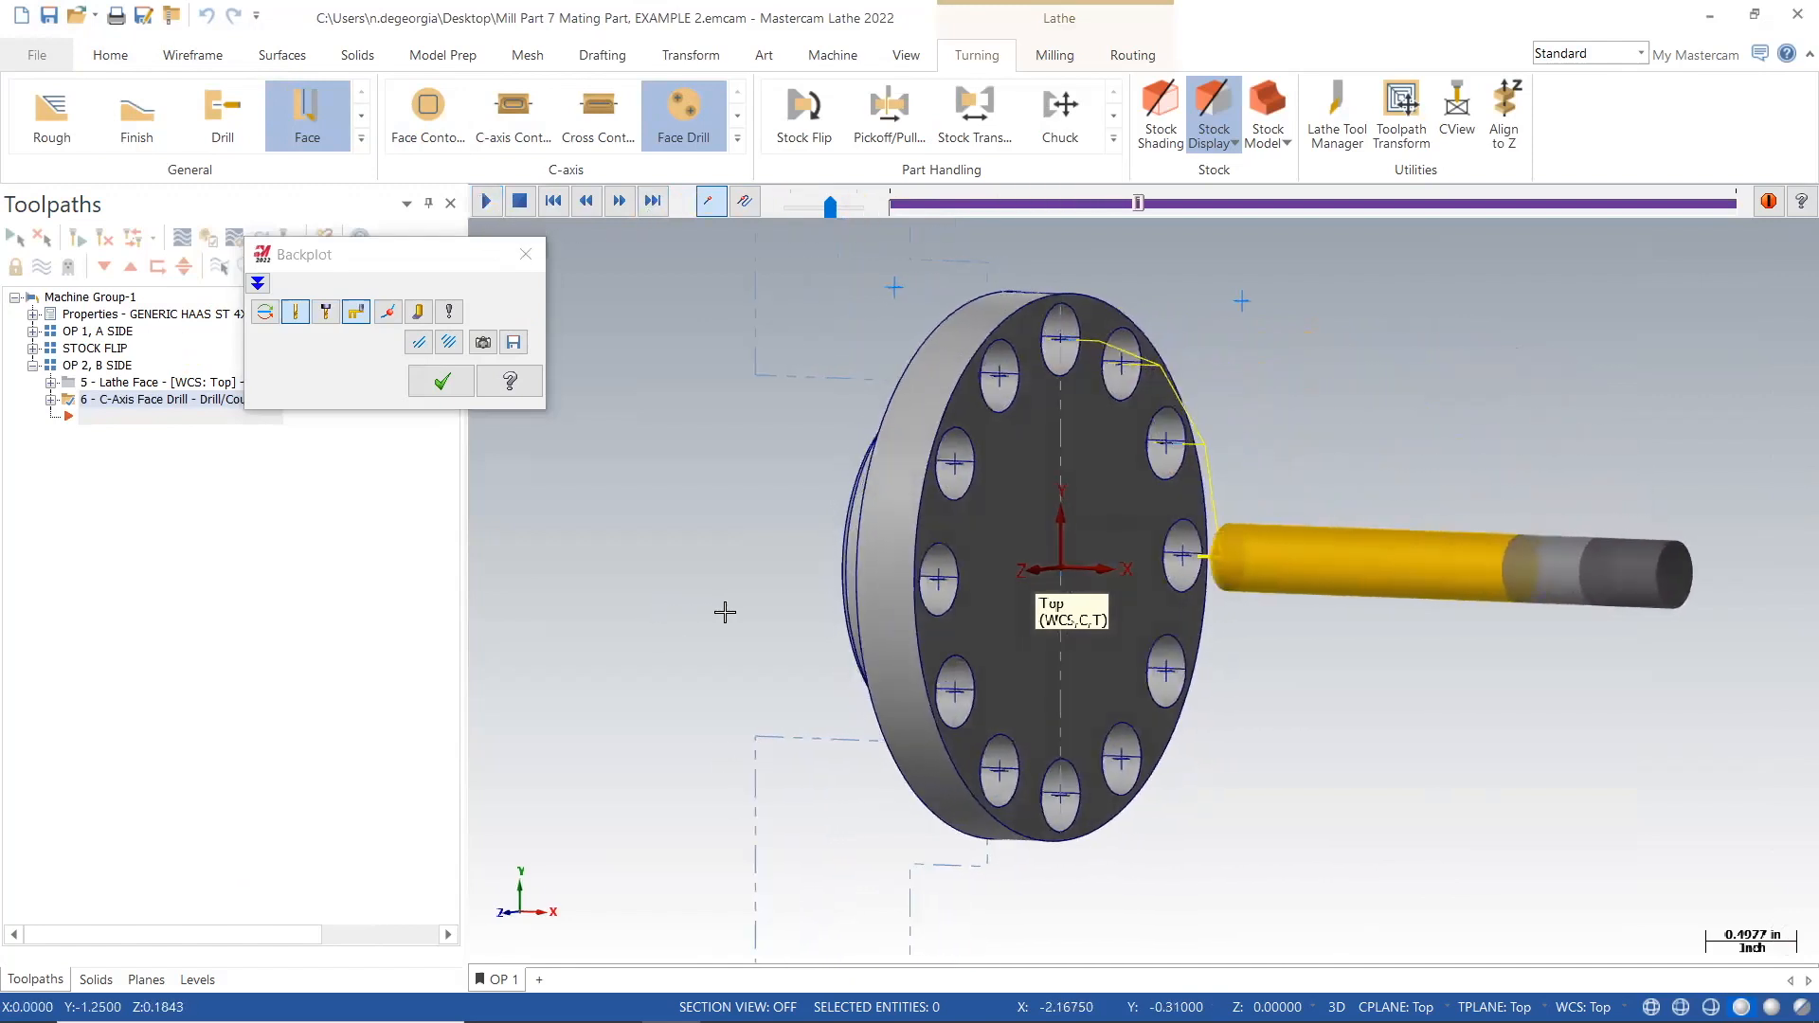
pyautogui.moveTo(610, 622); pyautogui.dragTo(657, 614, button='middle')
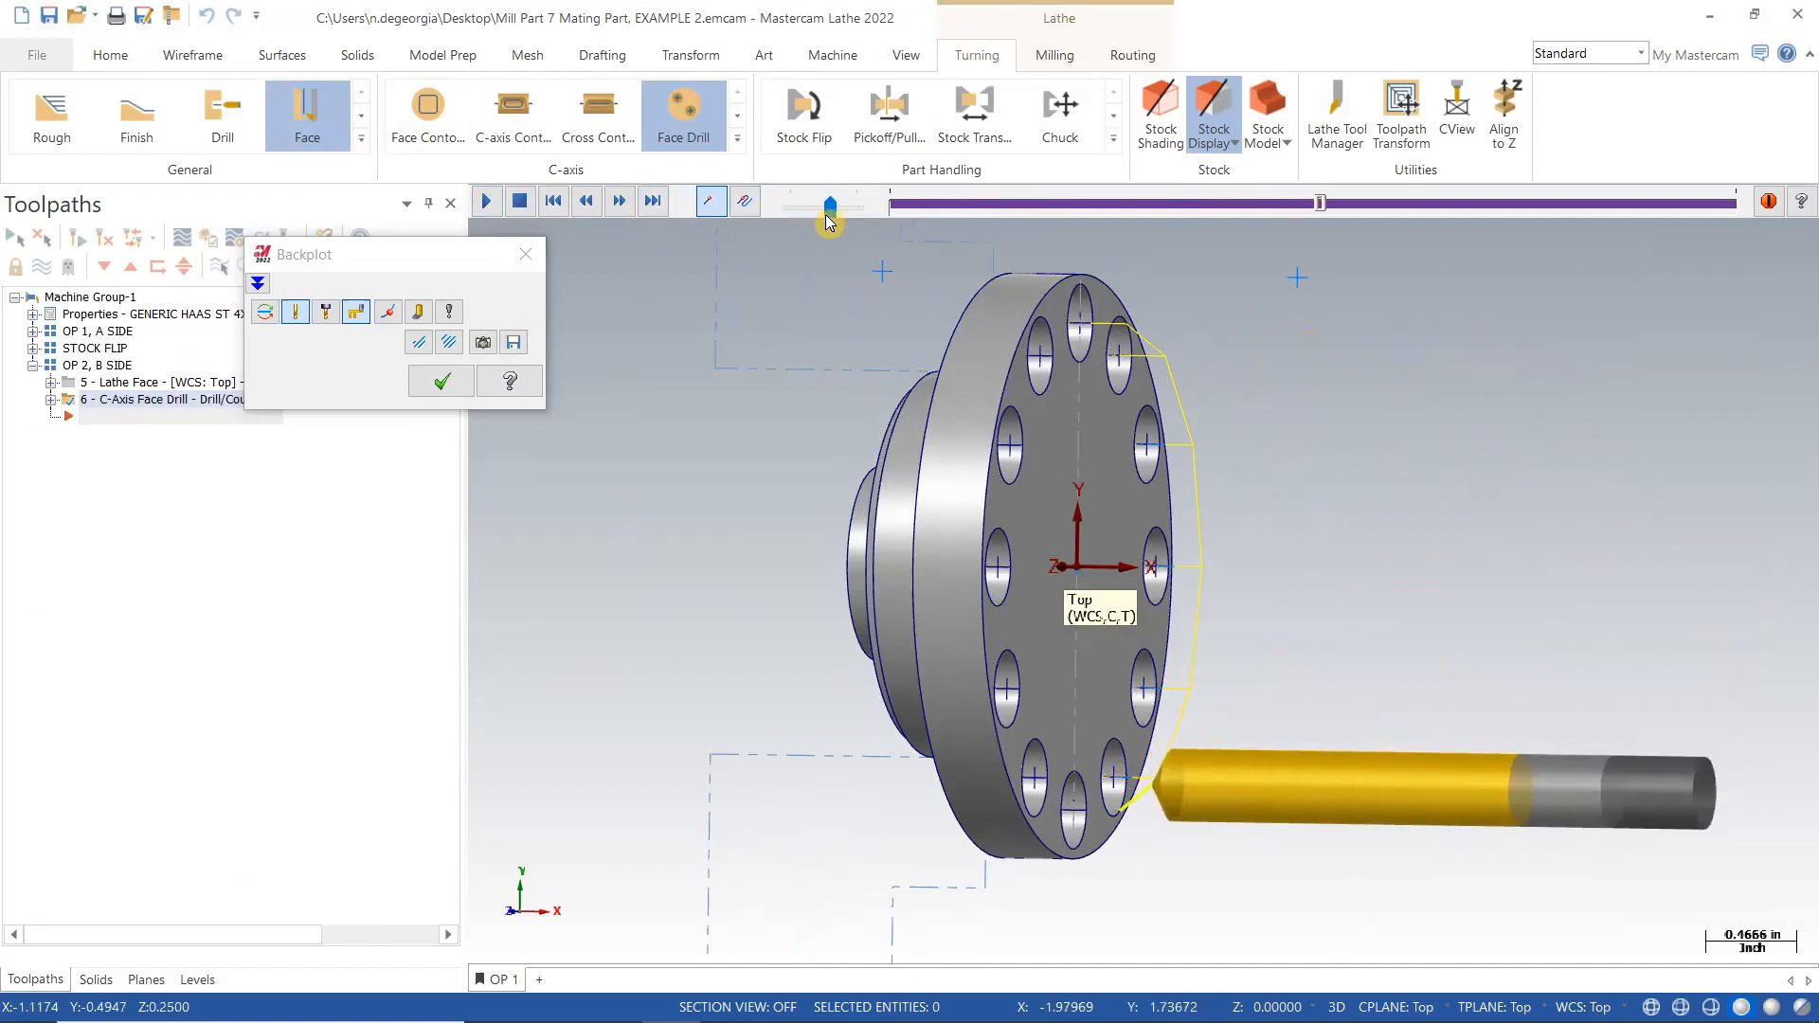
pyautogui.moveTo(833, 210); pyautogui.dragTo(844, 211)
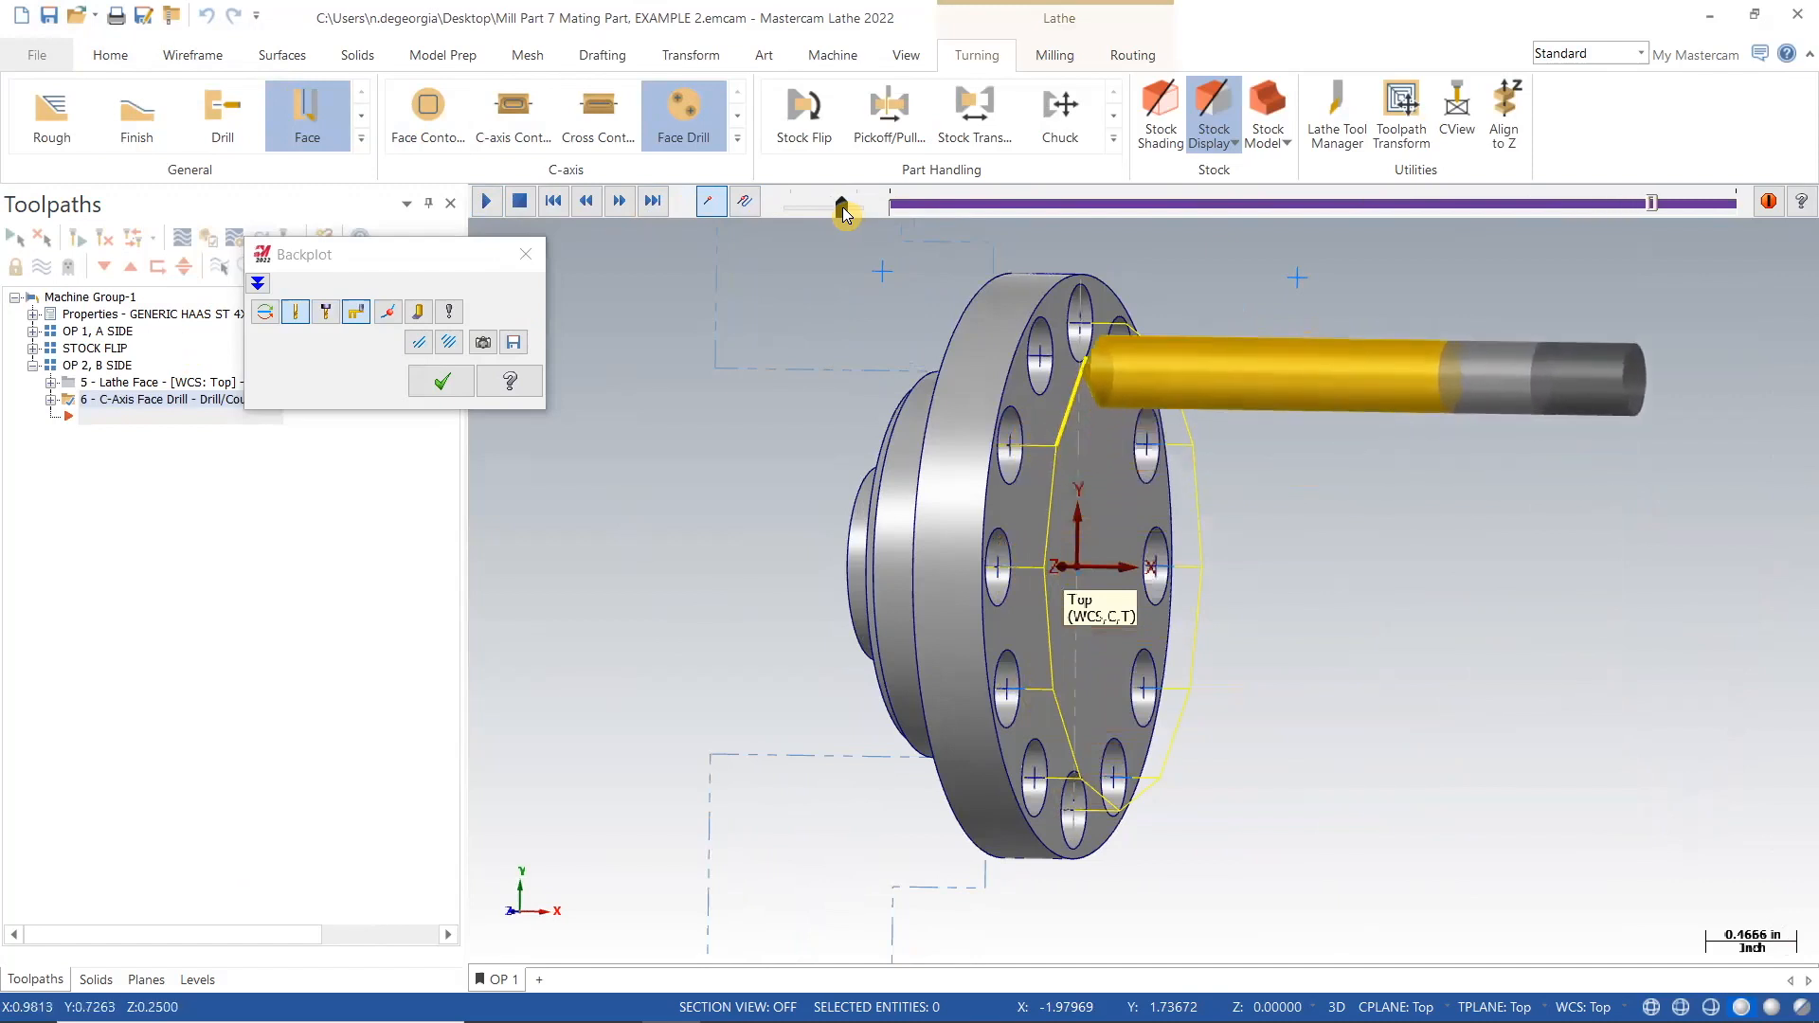
pyautogui.click(526, 254)
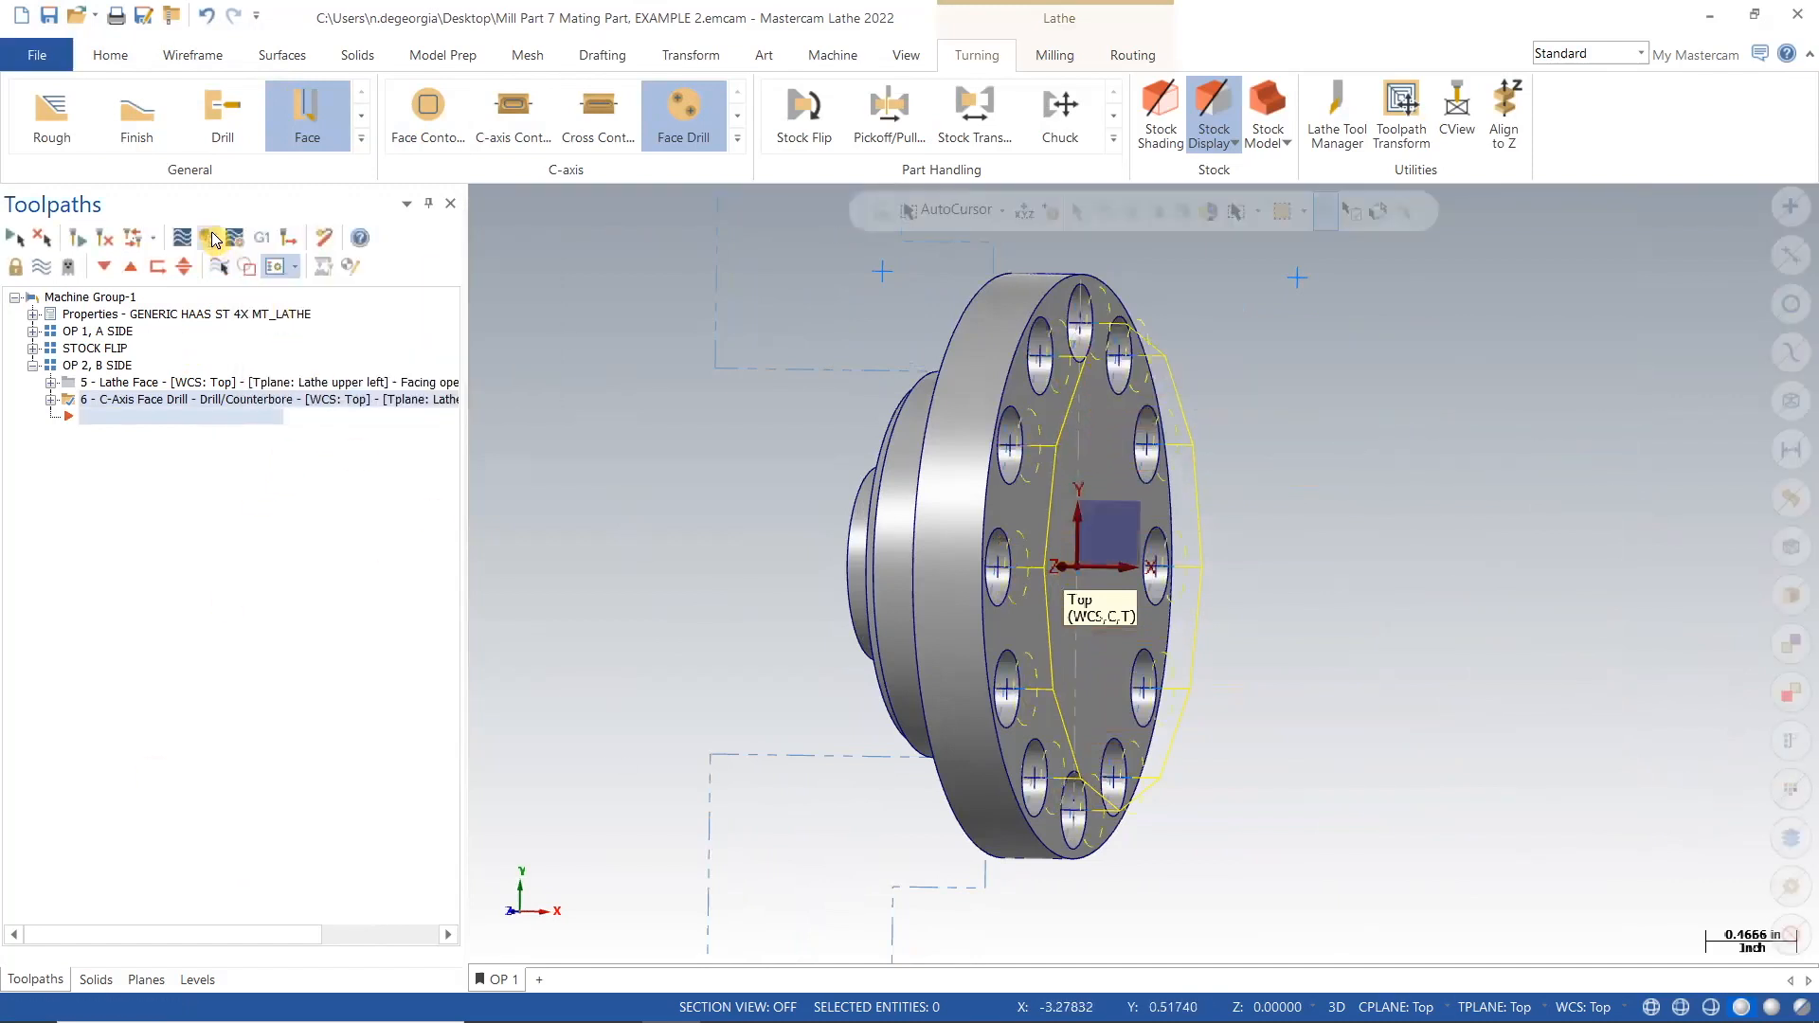
# Hide the spot drill operation's toolpath display and paste a copy of the operation at the end of the OP 2, B SIDE group.
pyautogui.click(42, 266)
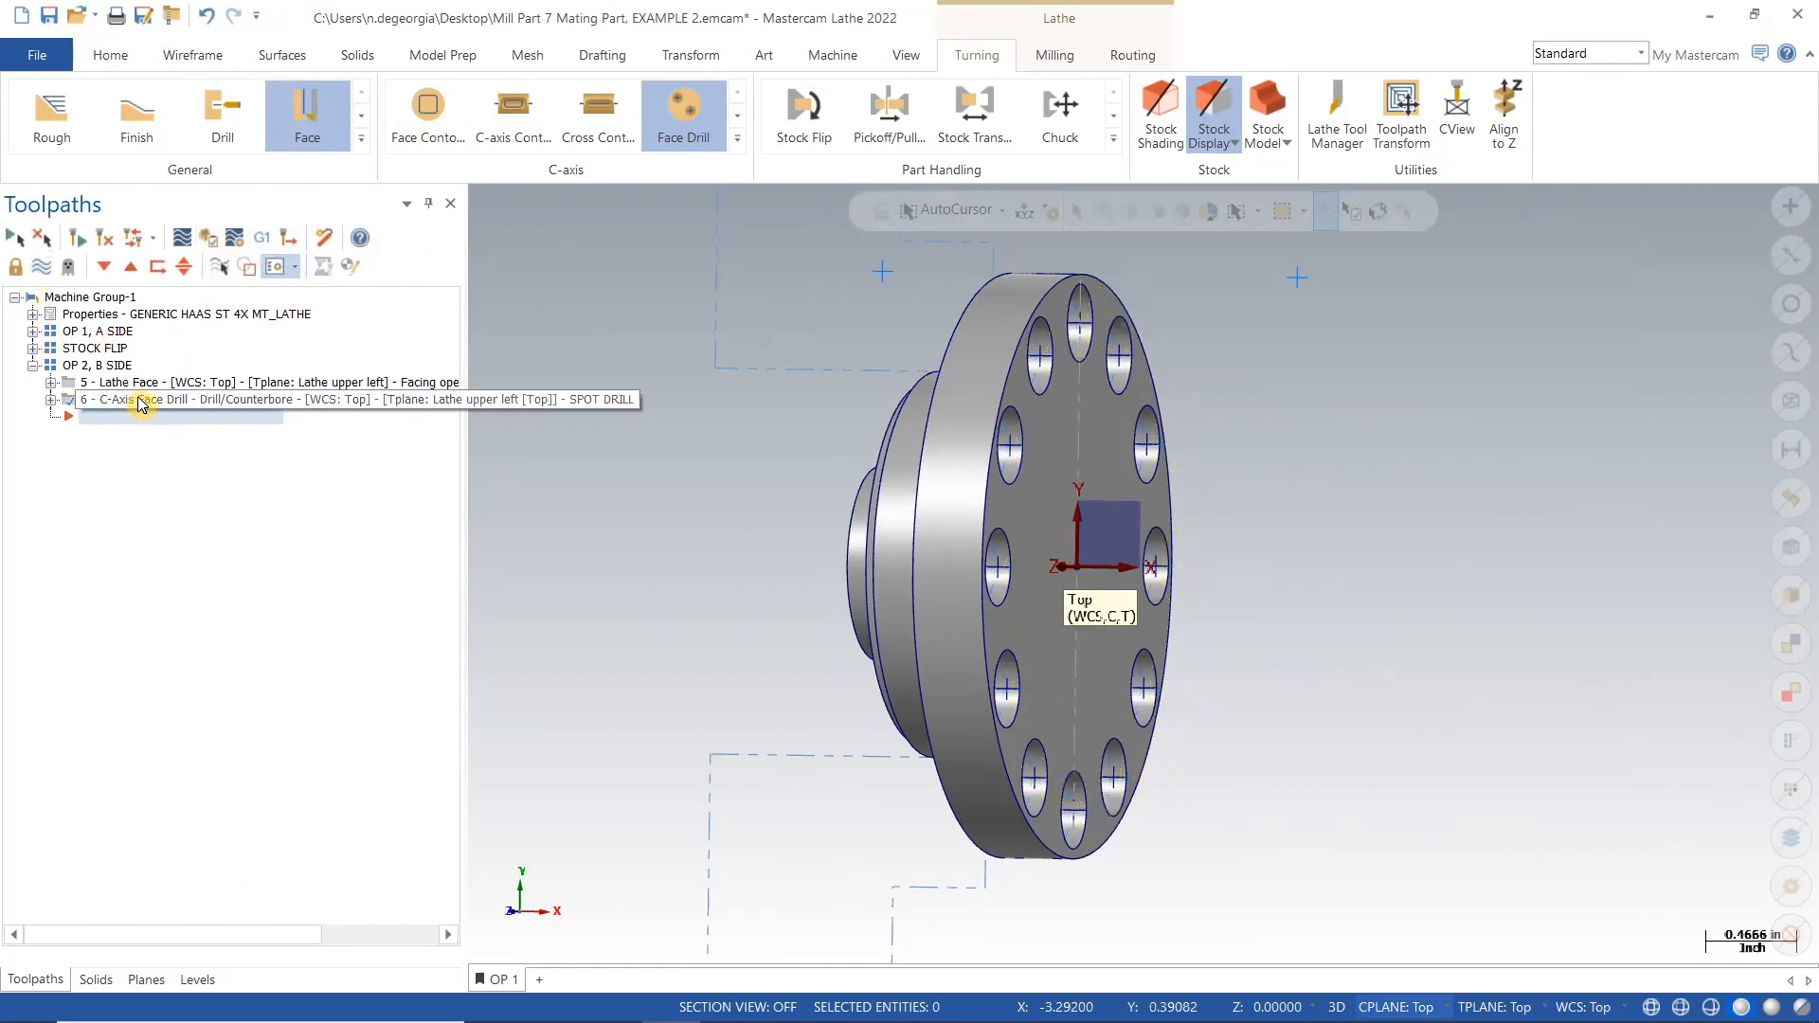
pyautogui.rightClick(141, 405)
pyautogui.click(204, 554)
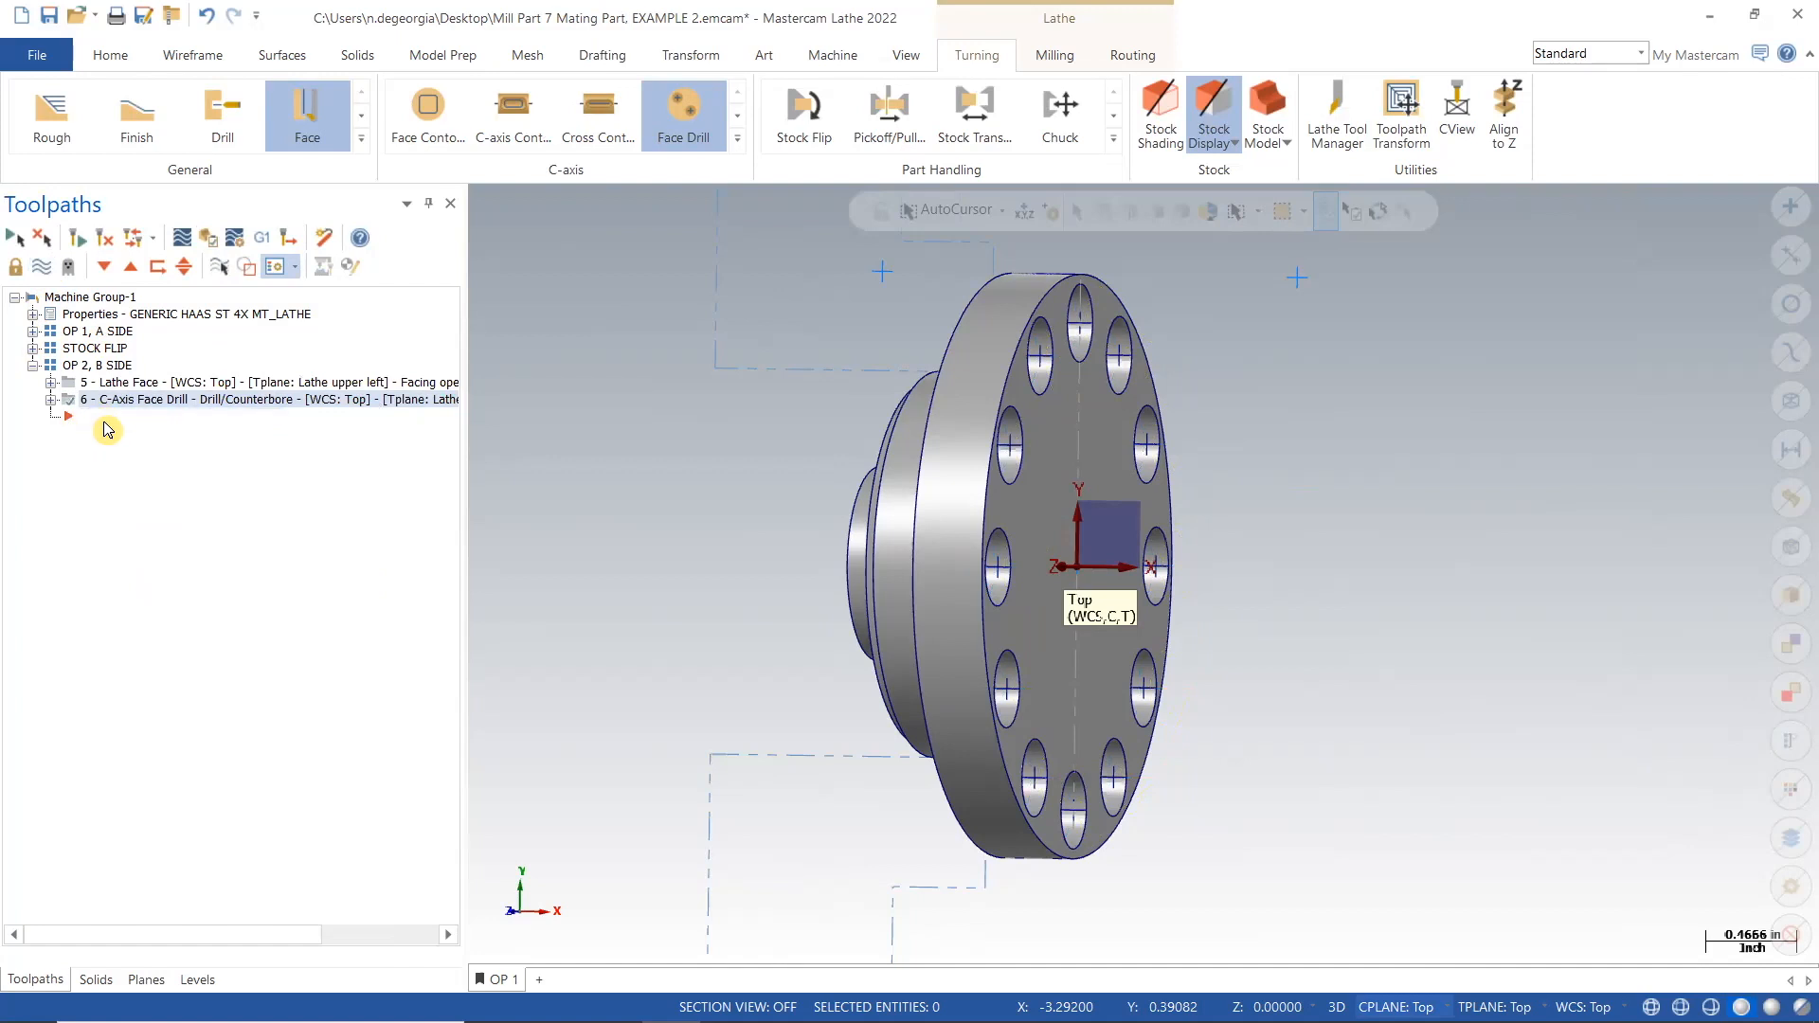
pyautogui.rightClick(215, 621)
pyautogui.click(151, 609)
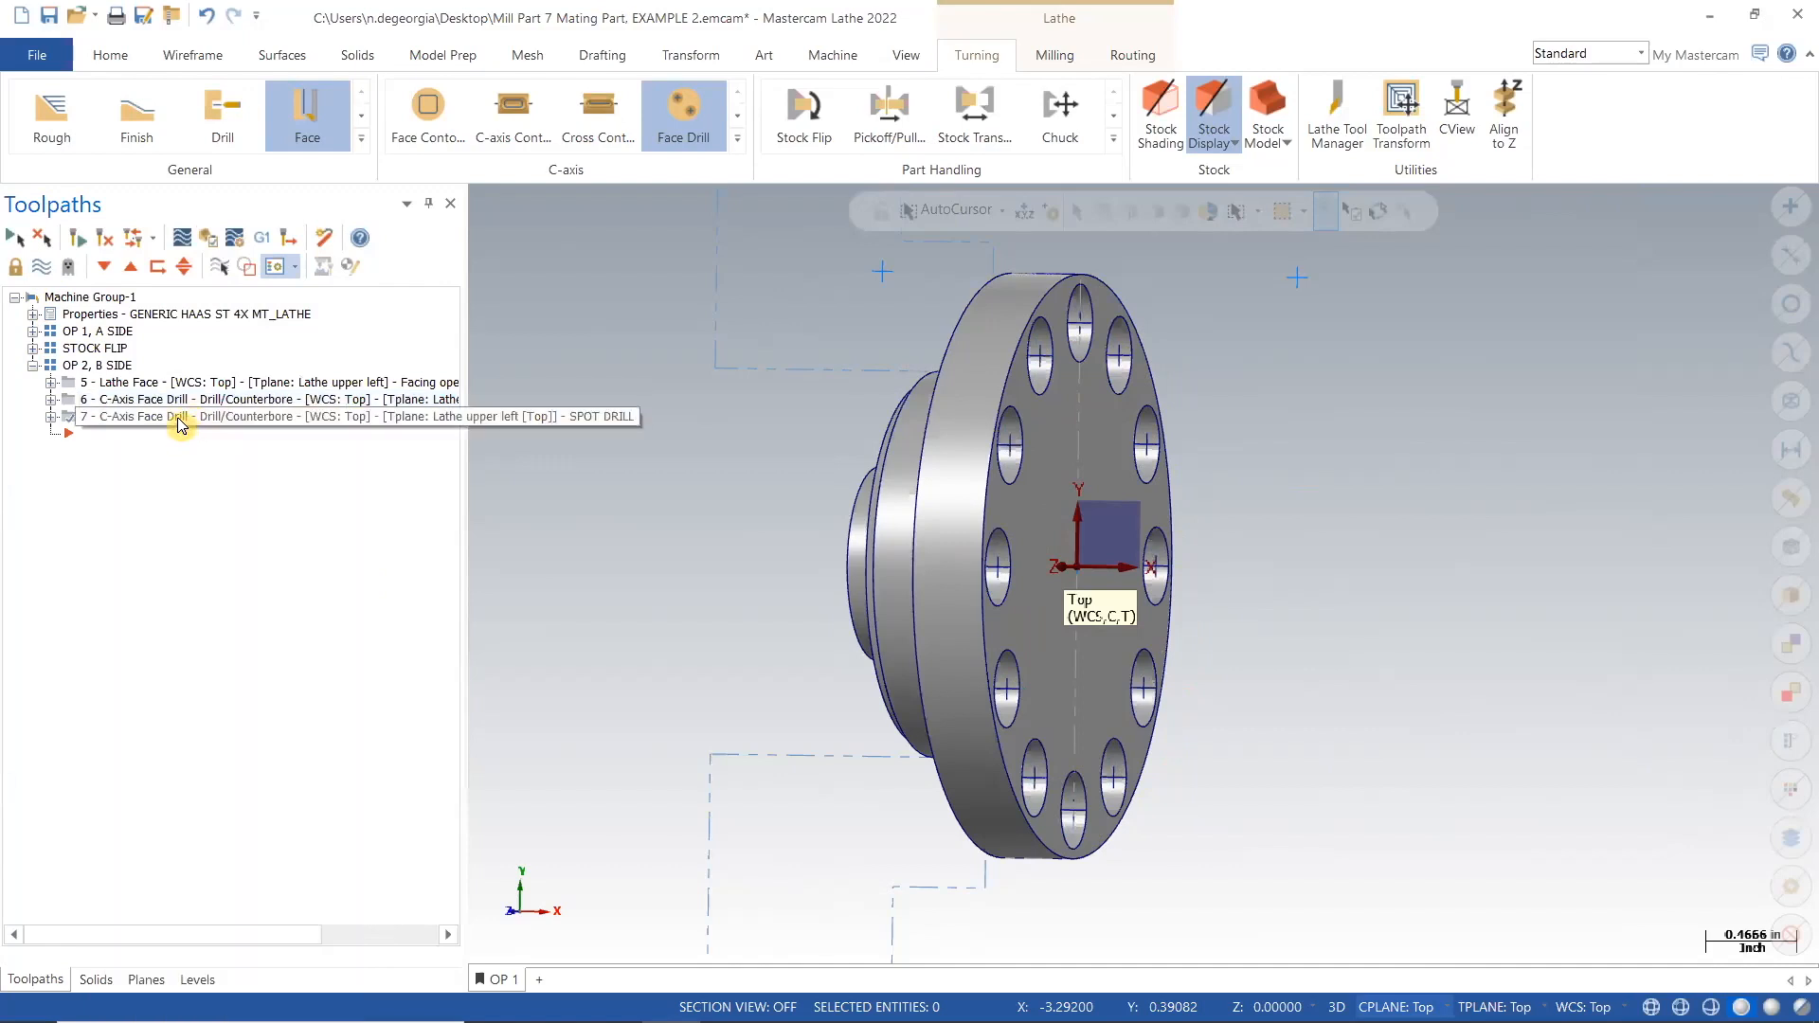
# Open the tool settings of the copied C-Axis Face Drill operation and bring up the tool library.
pyautogui.click(199, 420)
pyautogui.click(350, 269)
pyautogui.moveTo(107, 921); pyautogui.dragTo(60, 920)
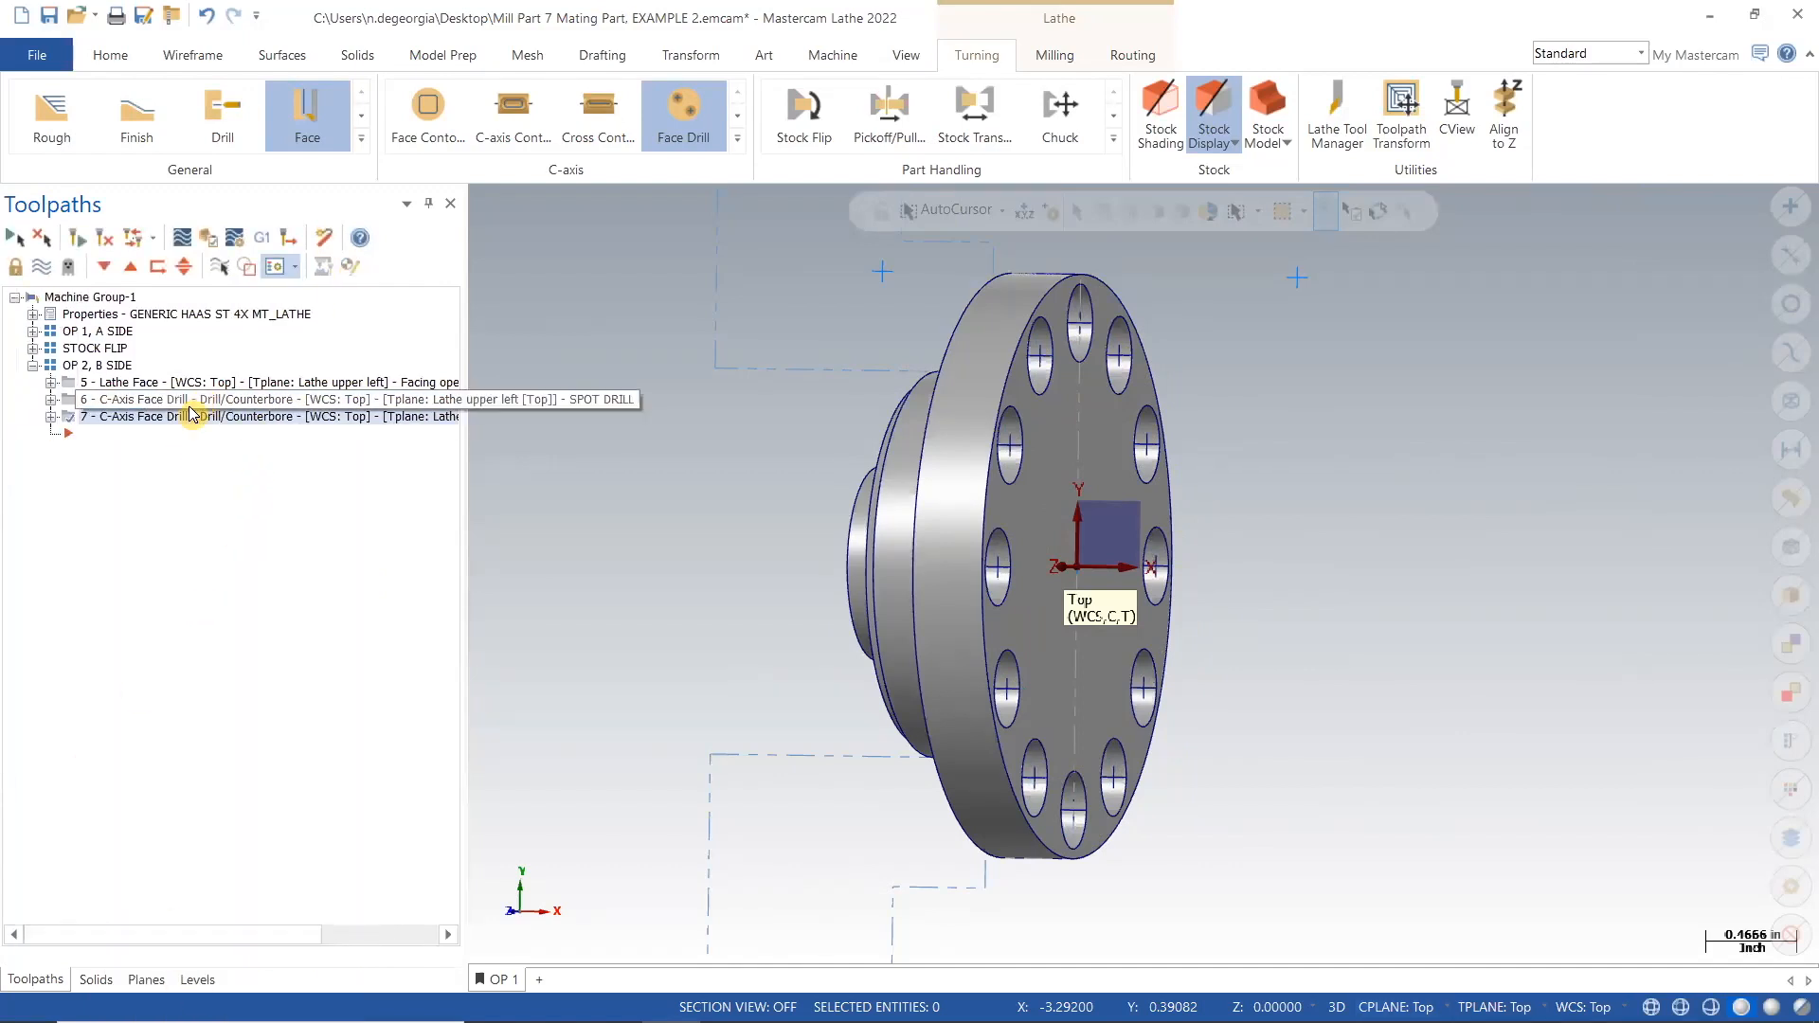
pyautogui.click(50, 419)
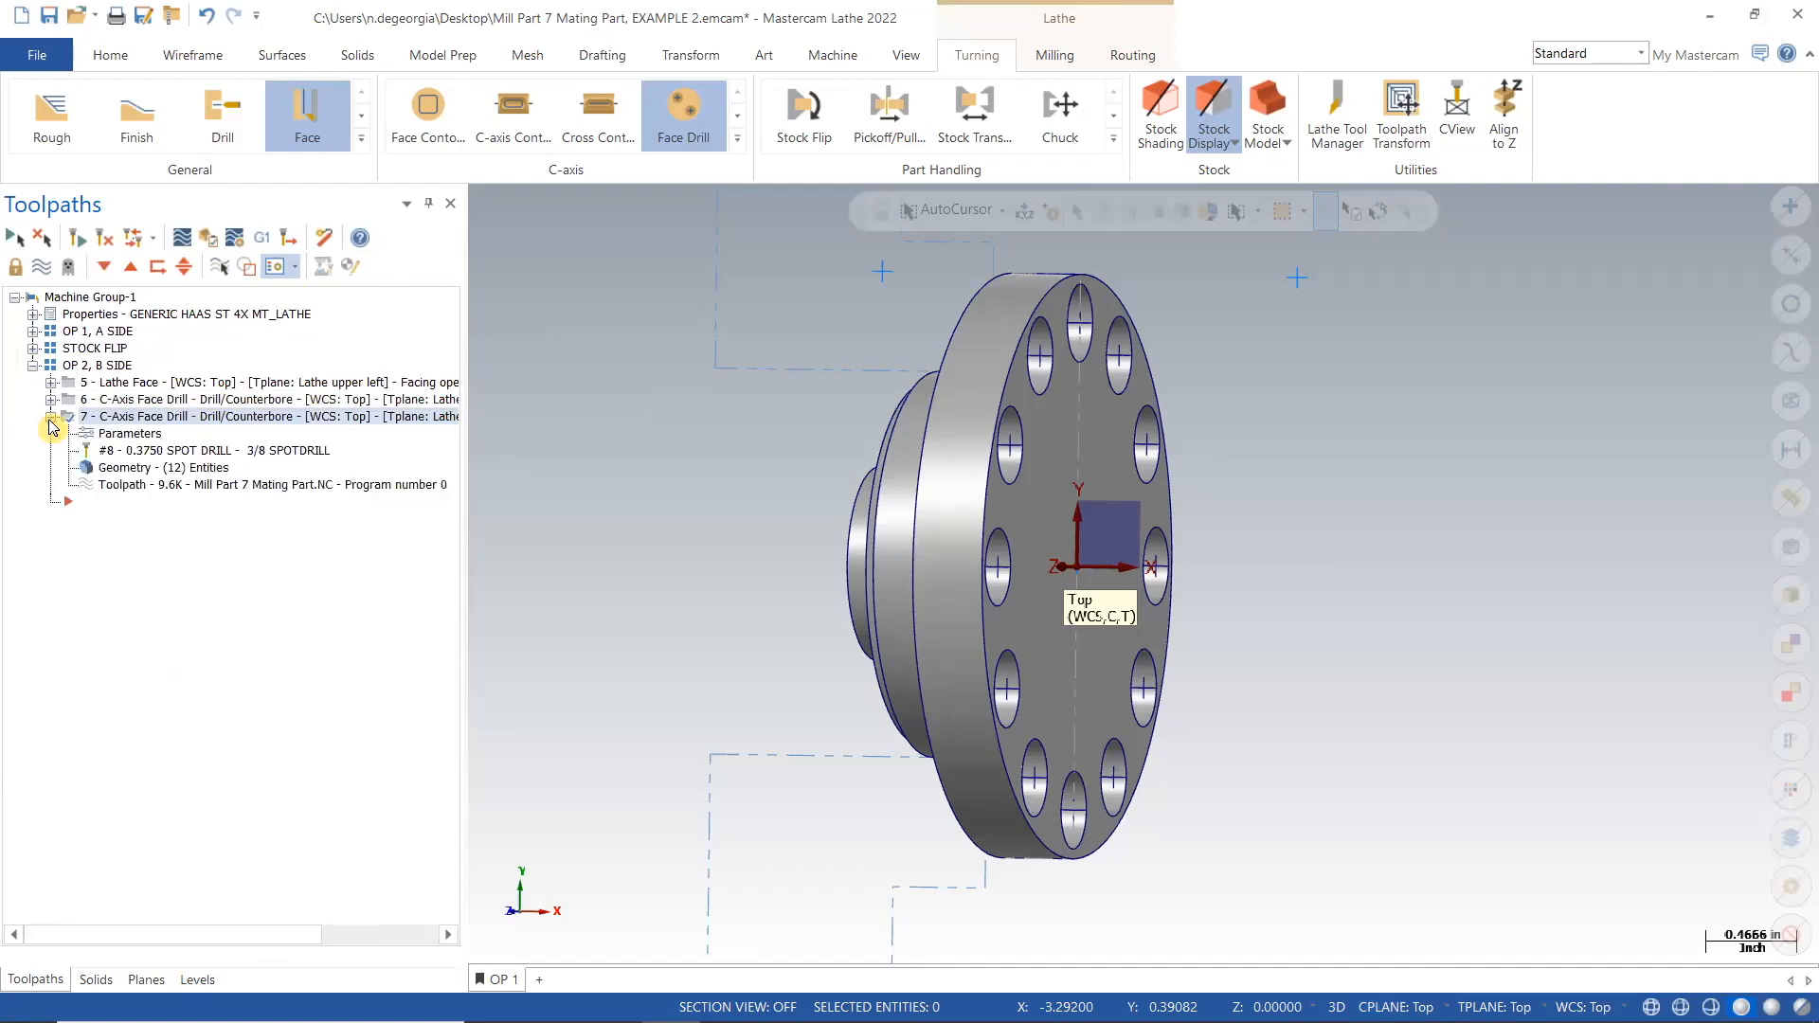
pyautogui.click(145, 436)
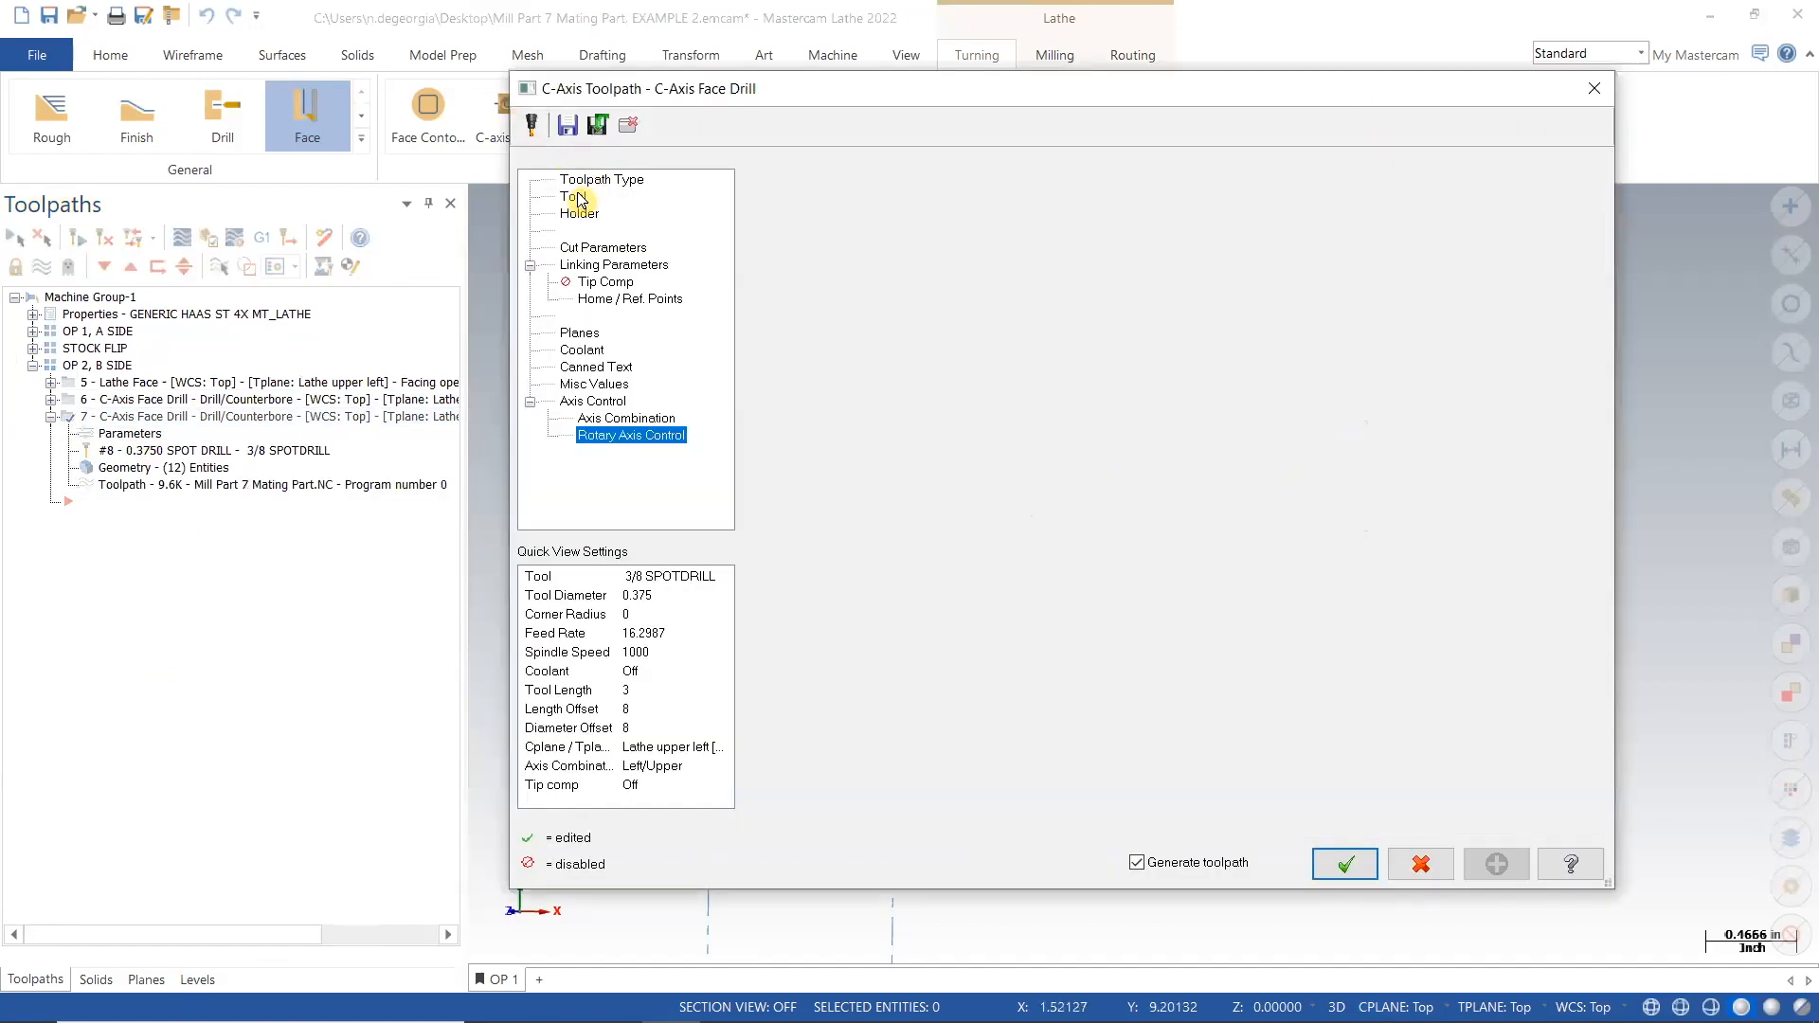
pyautogui.click(584, 180)
pyautogui.click(574, 197)
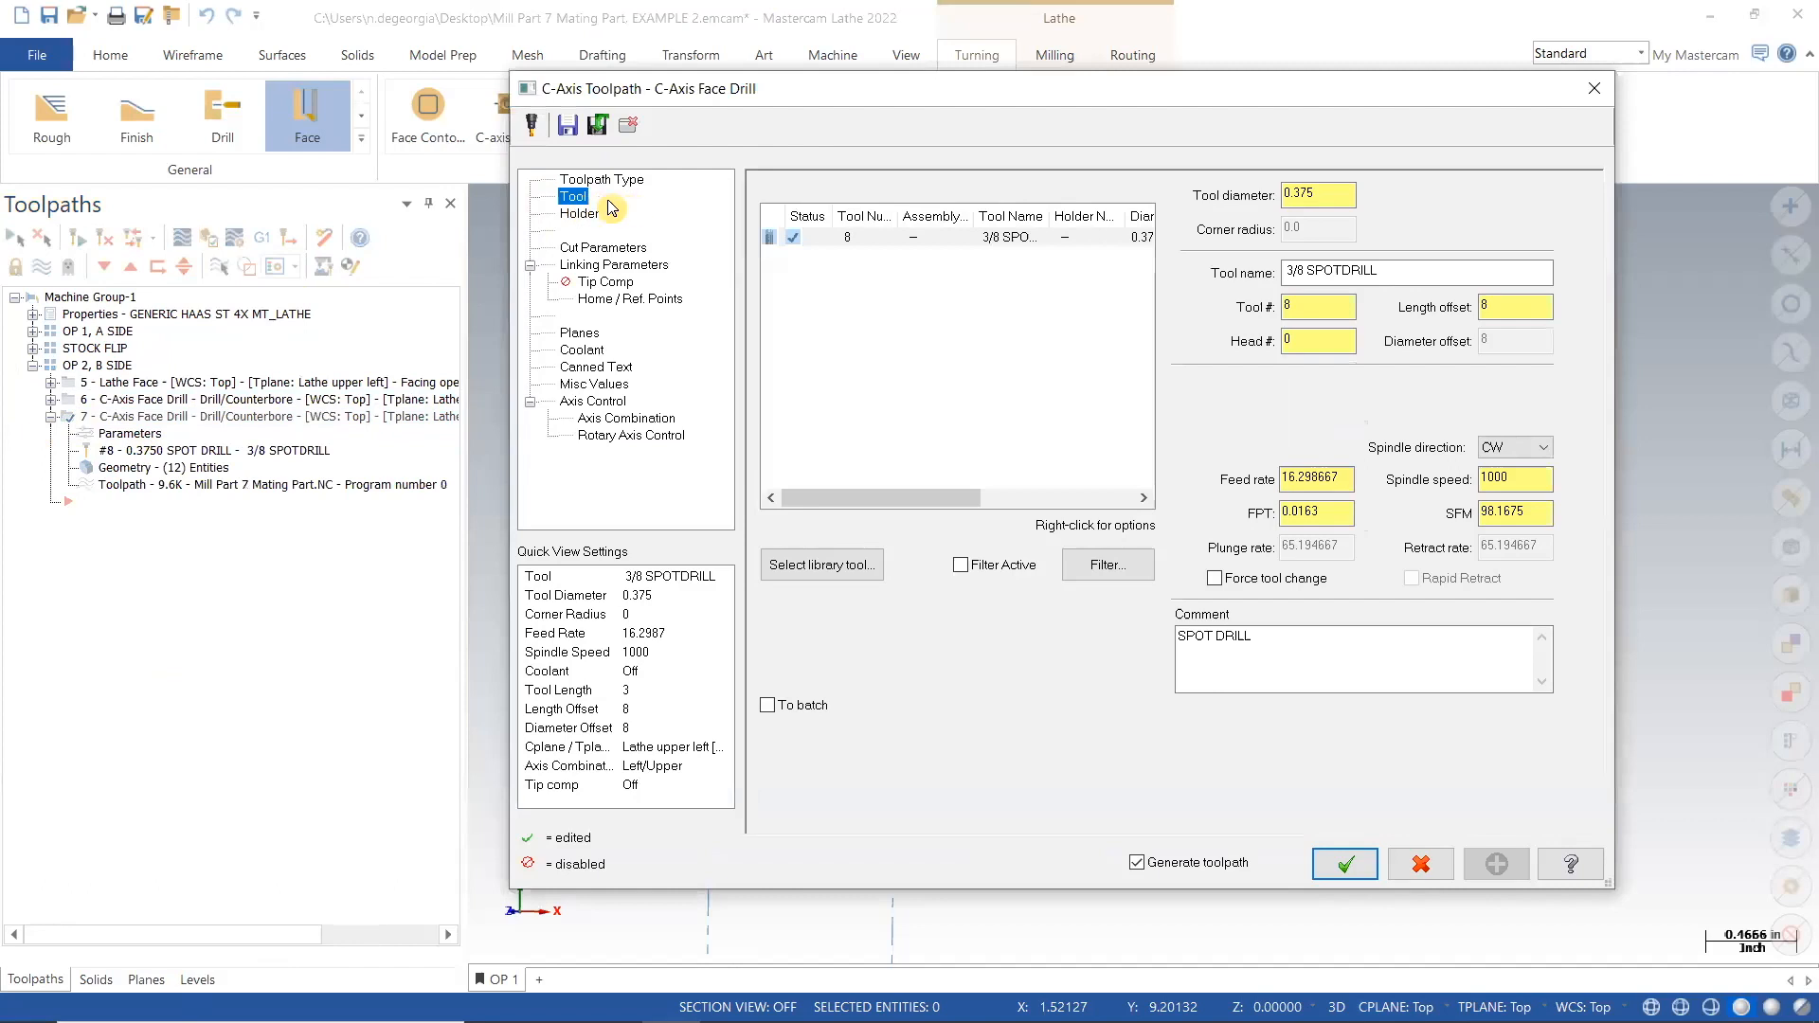
pyautogui.click(830, 572)
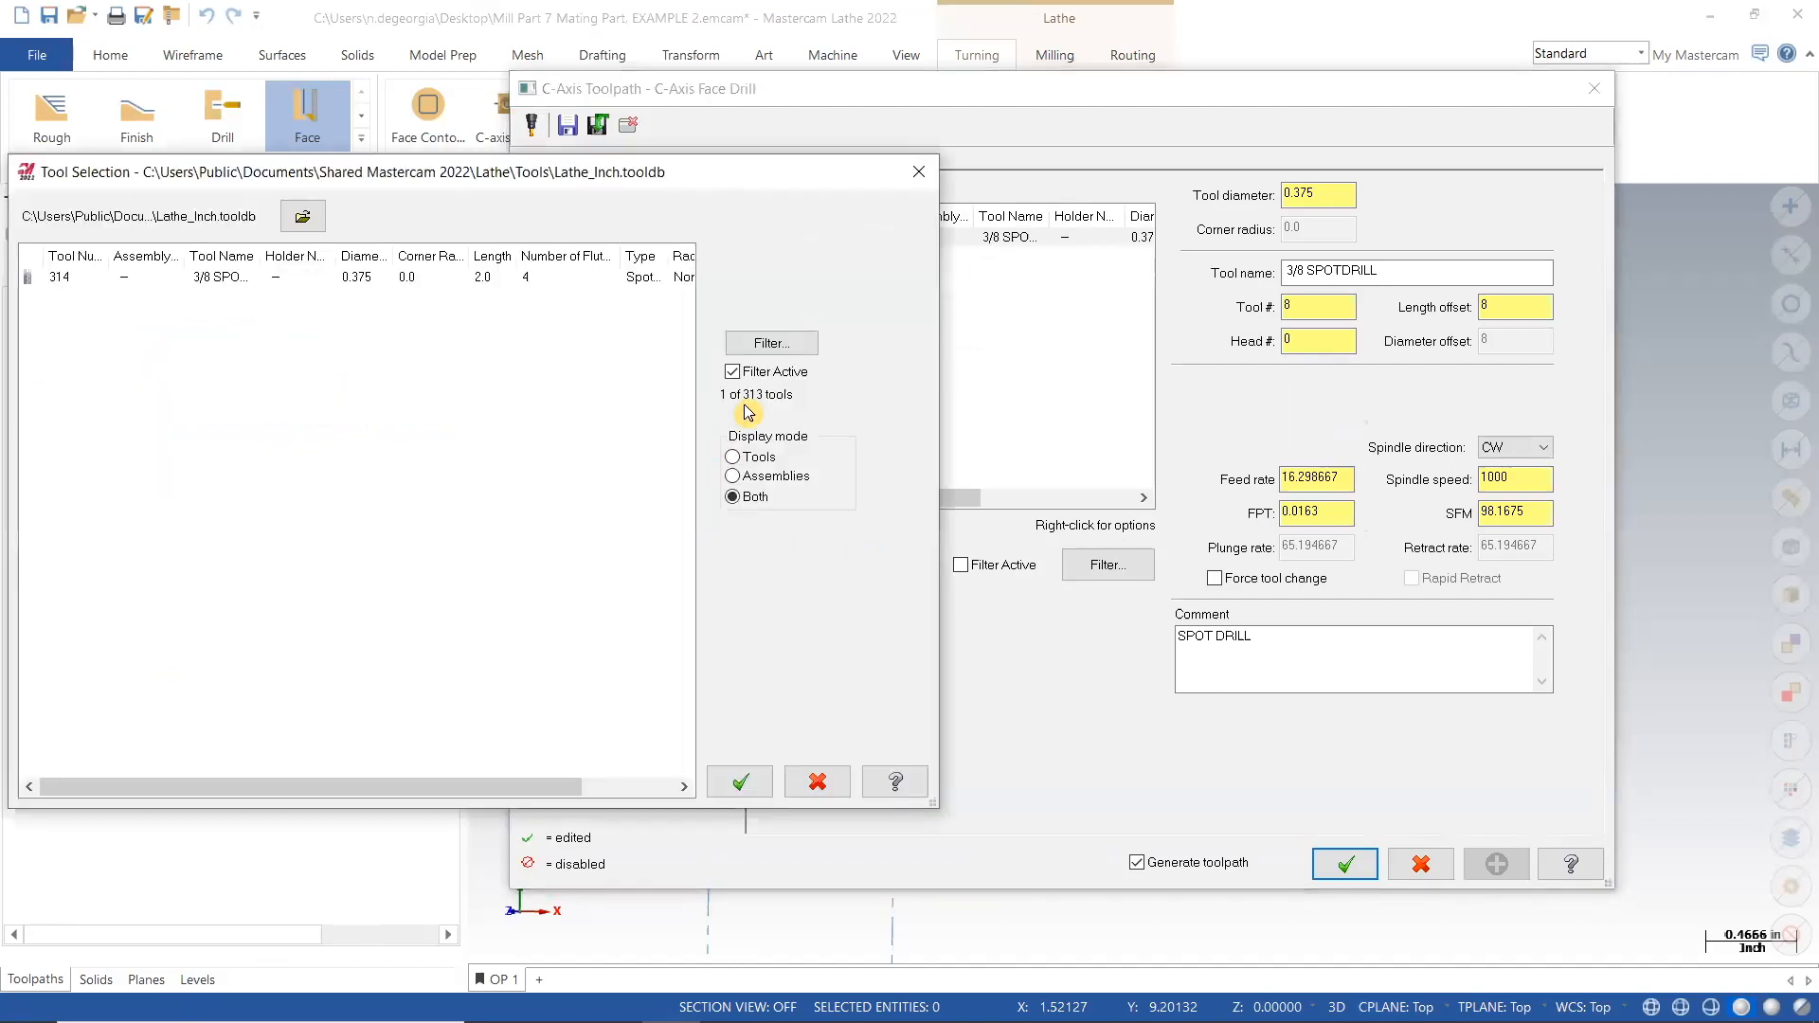
# Filter the tool library to drills only, with the tool diameter condition set to Ignore.
pyautogui.click(772, 345)
pyautogui.click(288, 574)
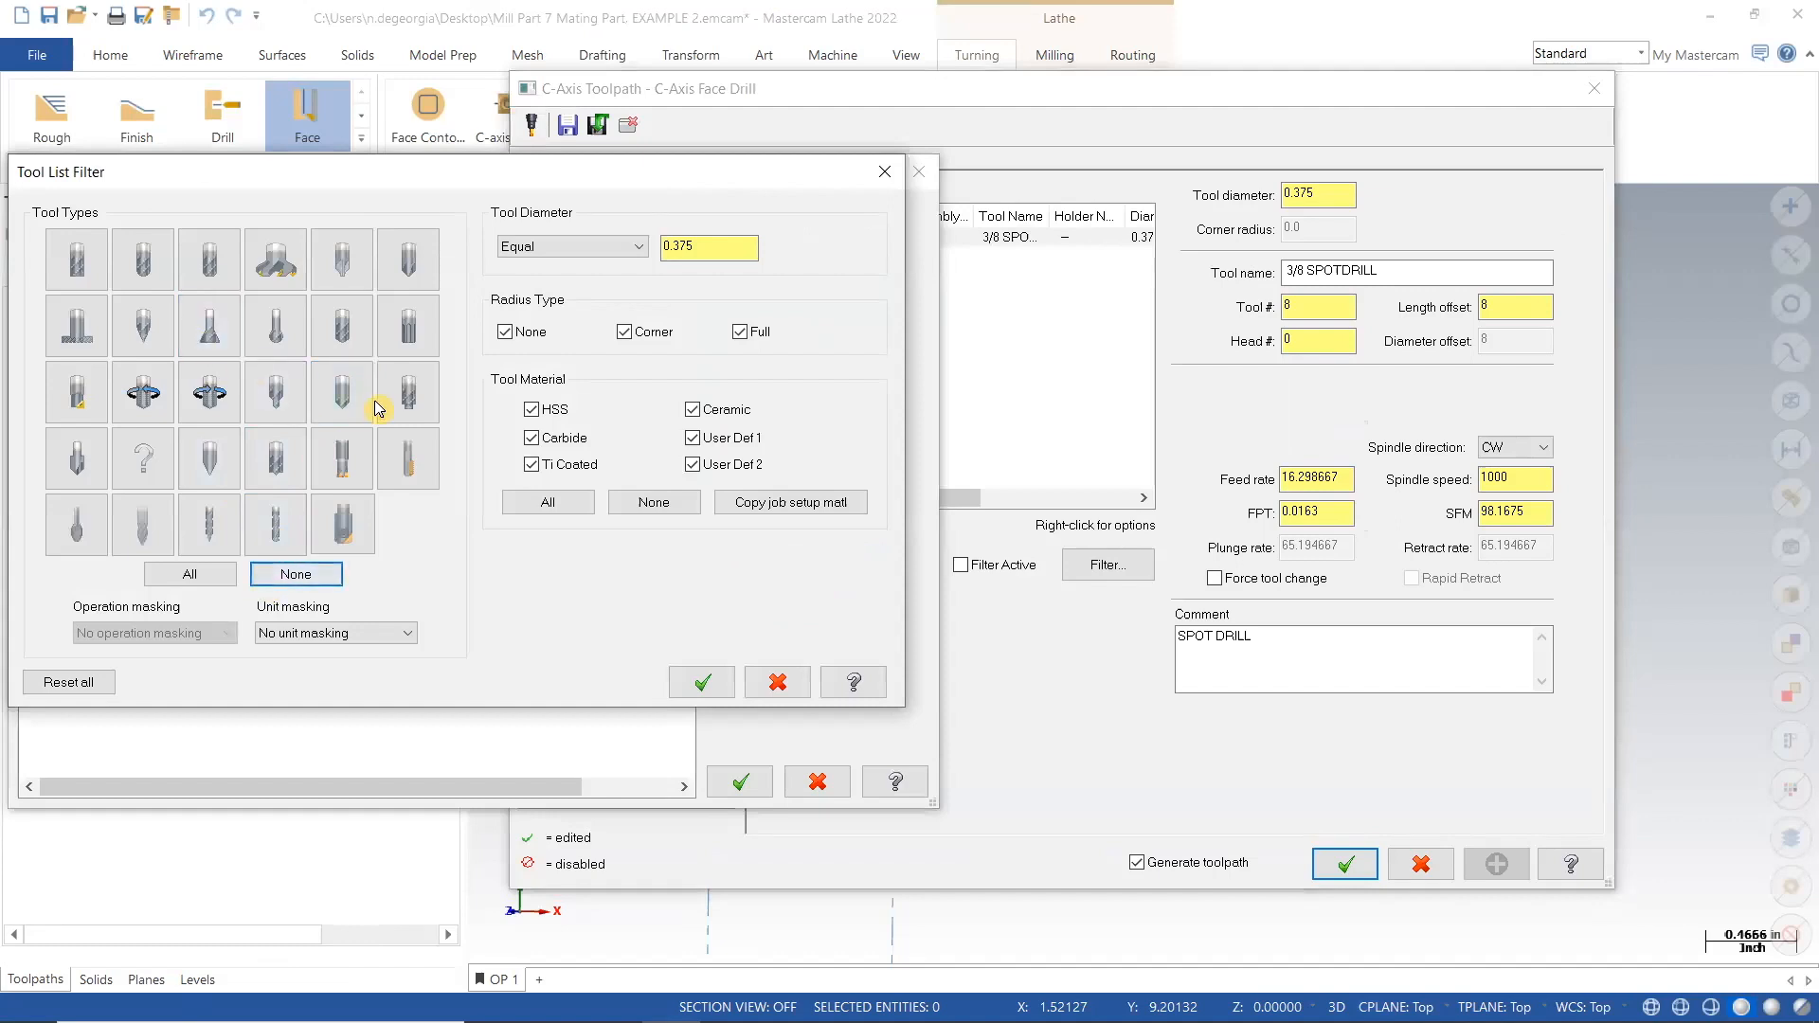
pyautogui.click(339, 328)
pyautogui.click(339, 327)
pyautogui.click(641, 250)
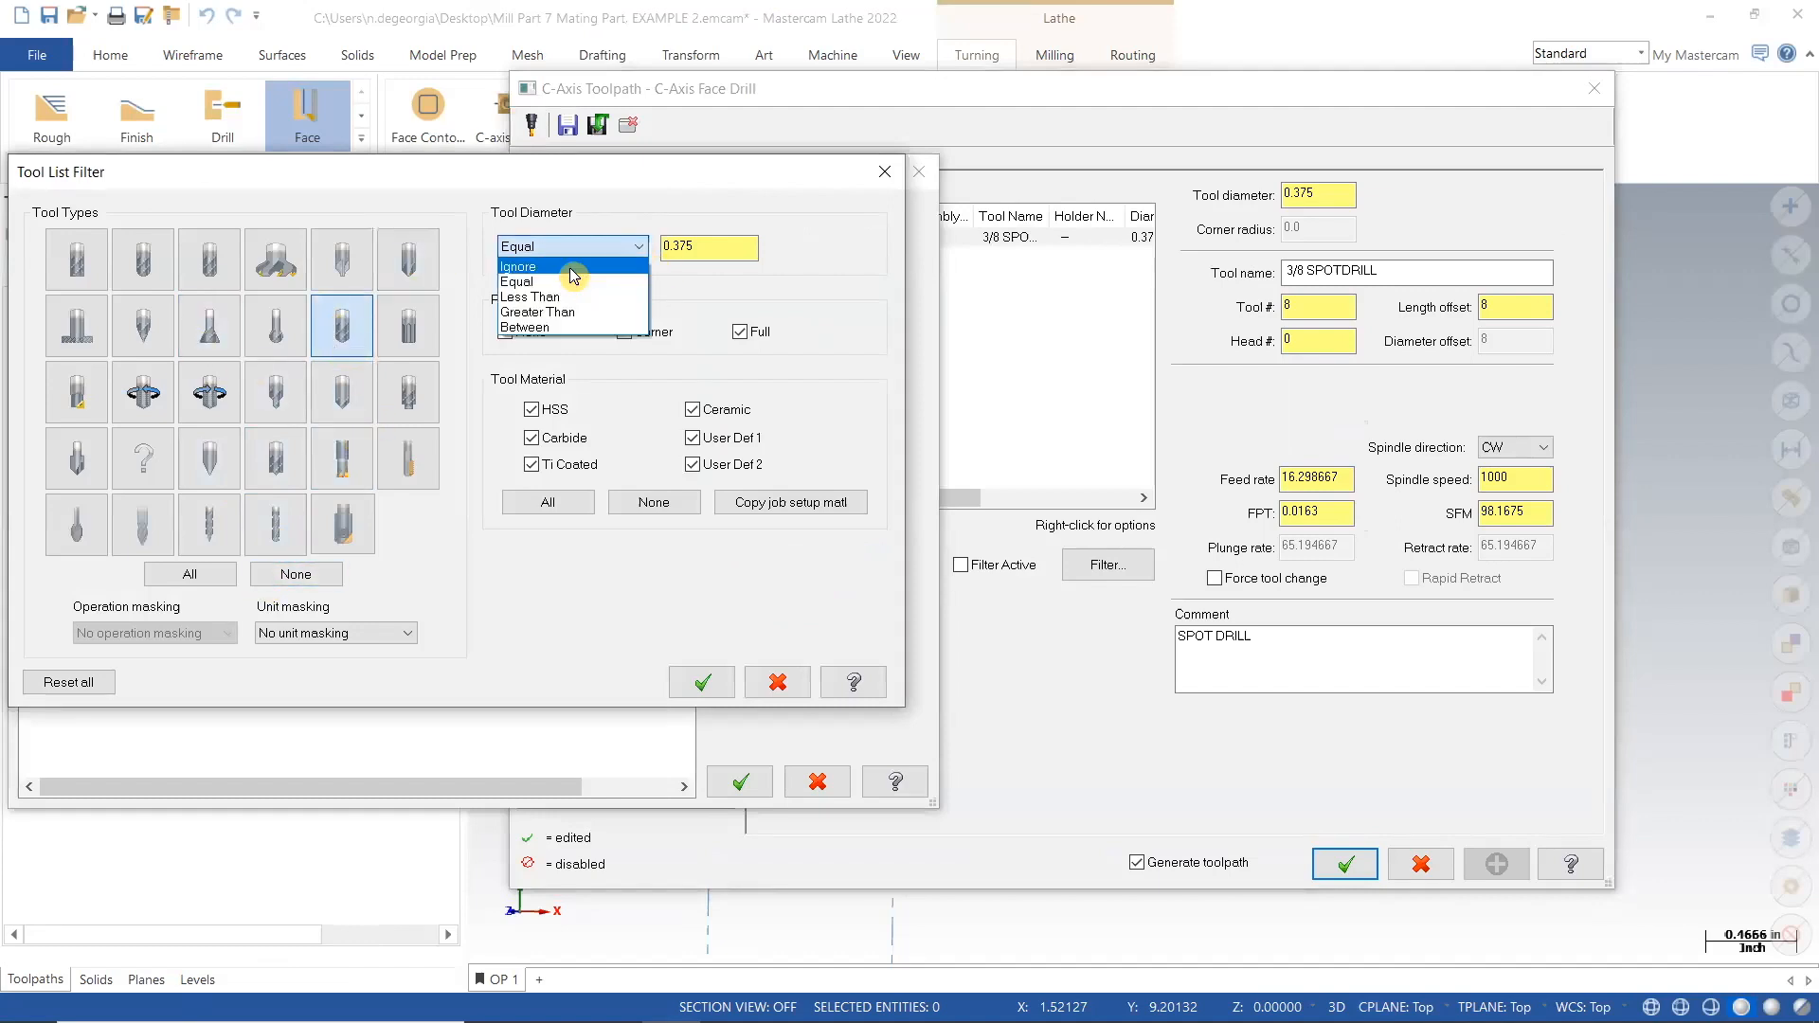
pyautogui.click(574, 267)
pyautogui.click(701, 683)
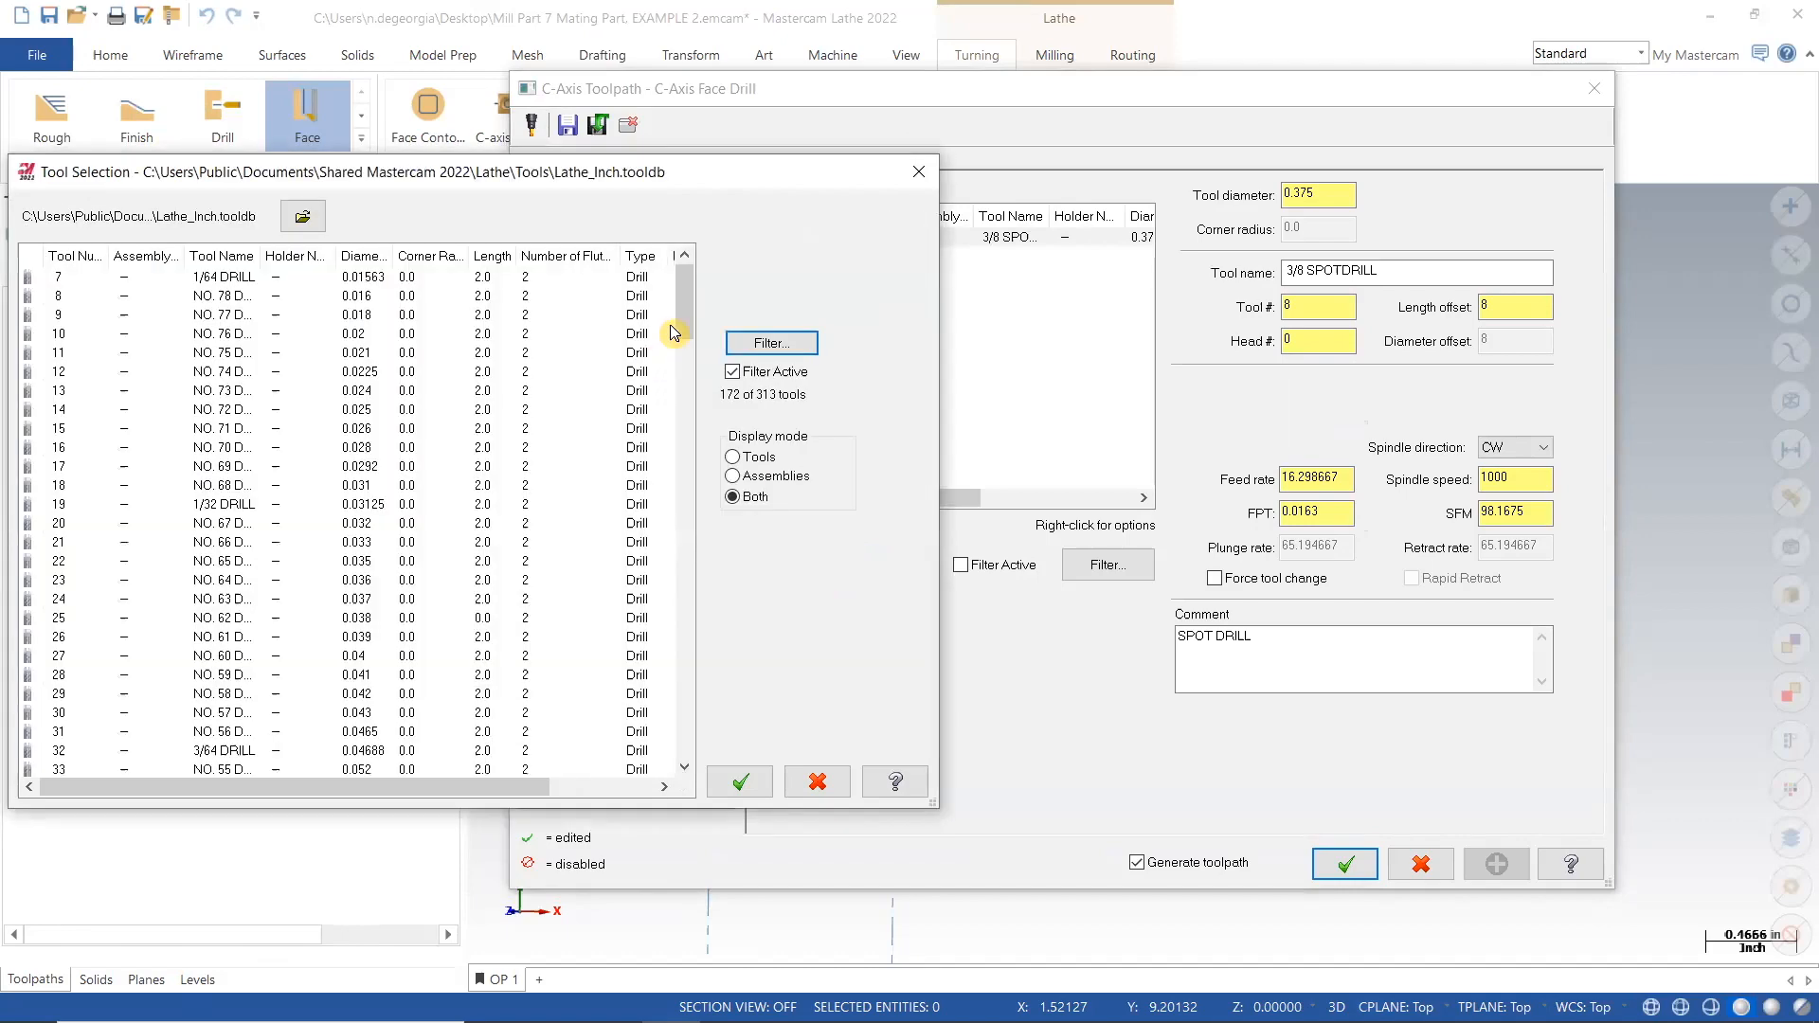
# Load the 0.266 diameter LTR. H DRILL from the library into the copied operation.
pyautogui.moveTo(688, 303); pyautogui.dragTo(706, 545)
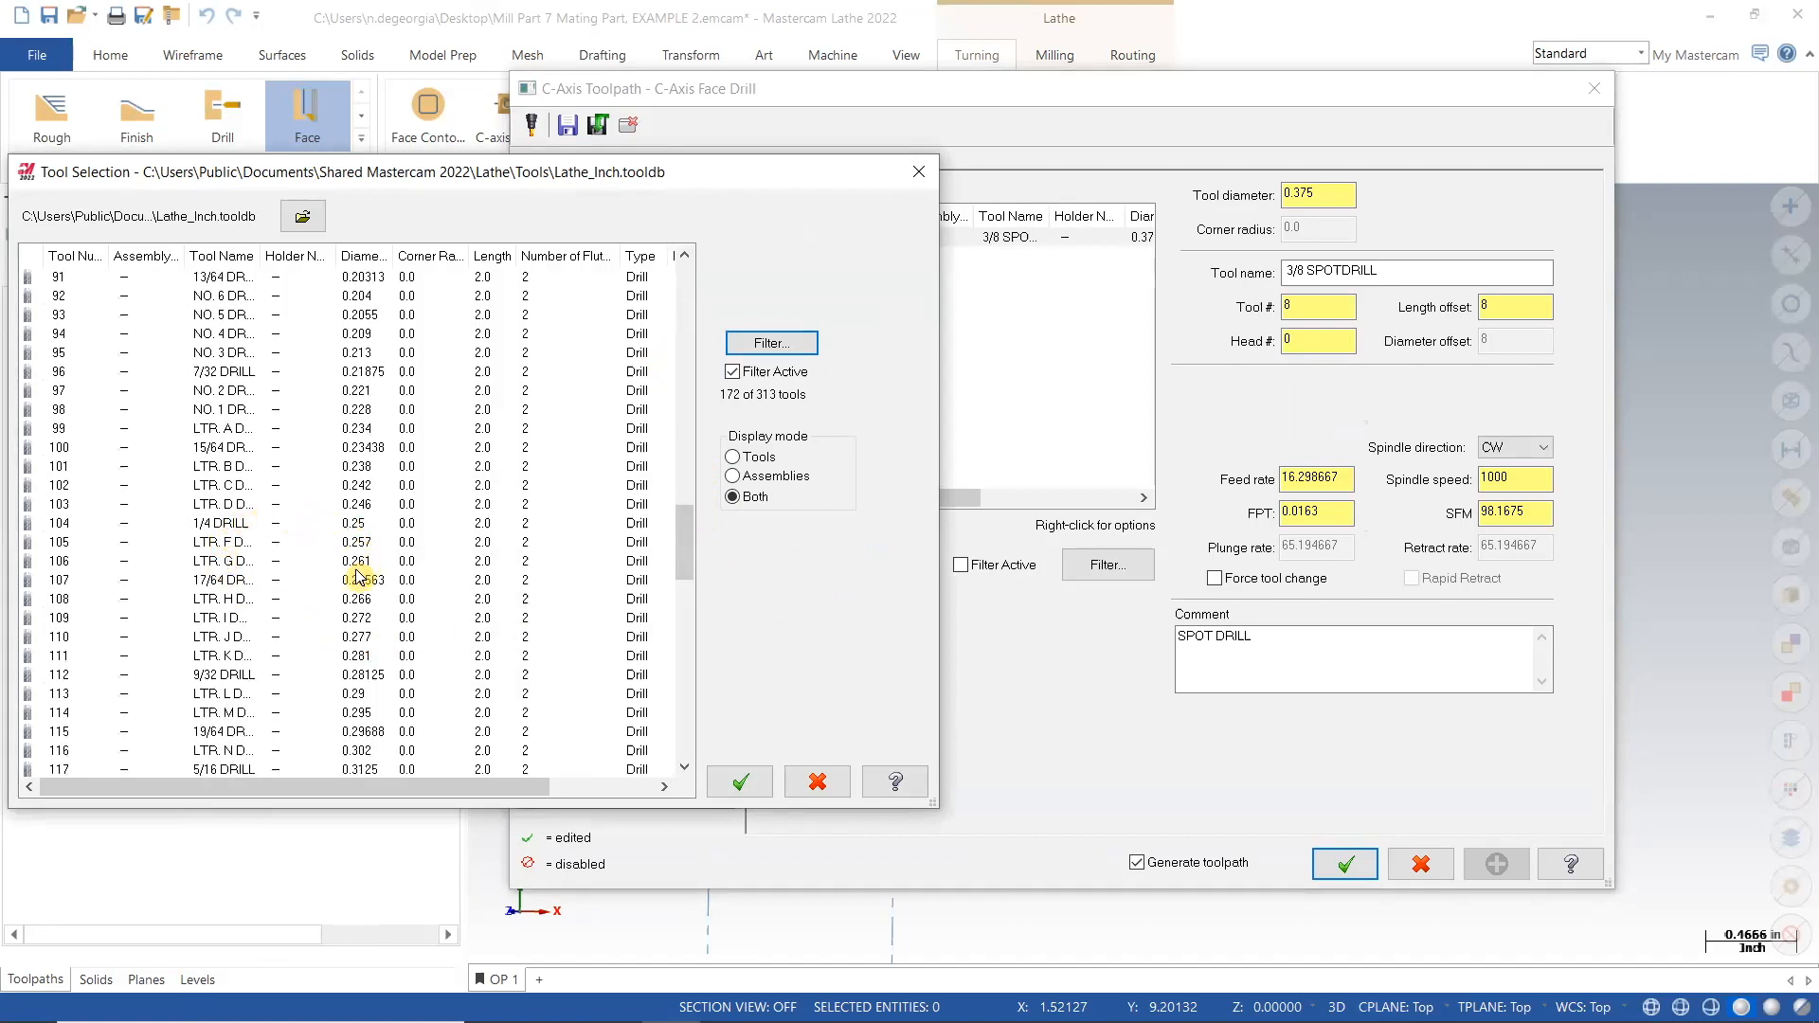
pyautogui.click(232, 600)
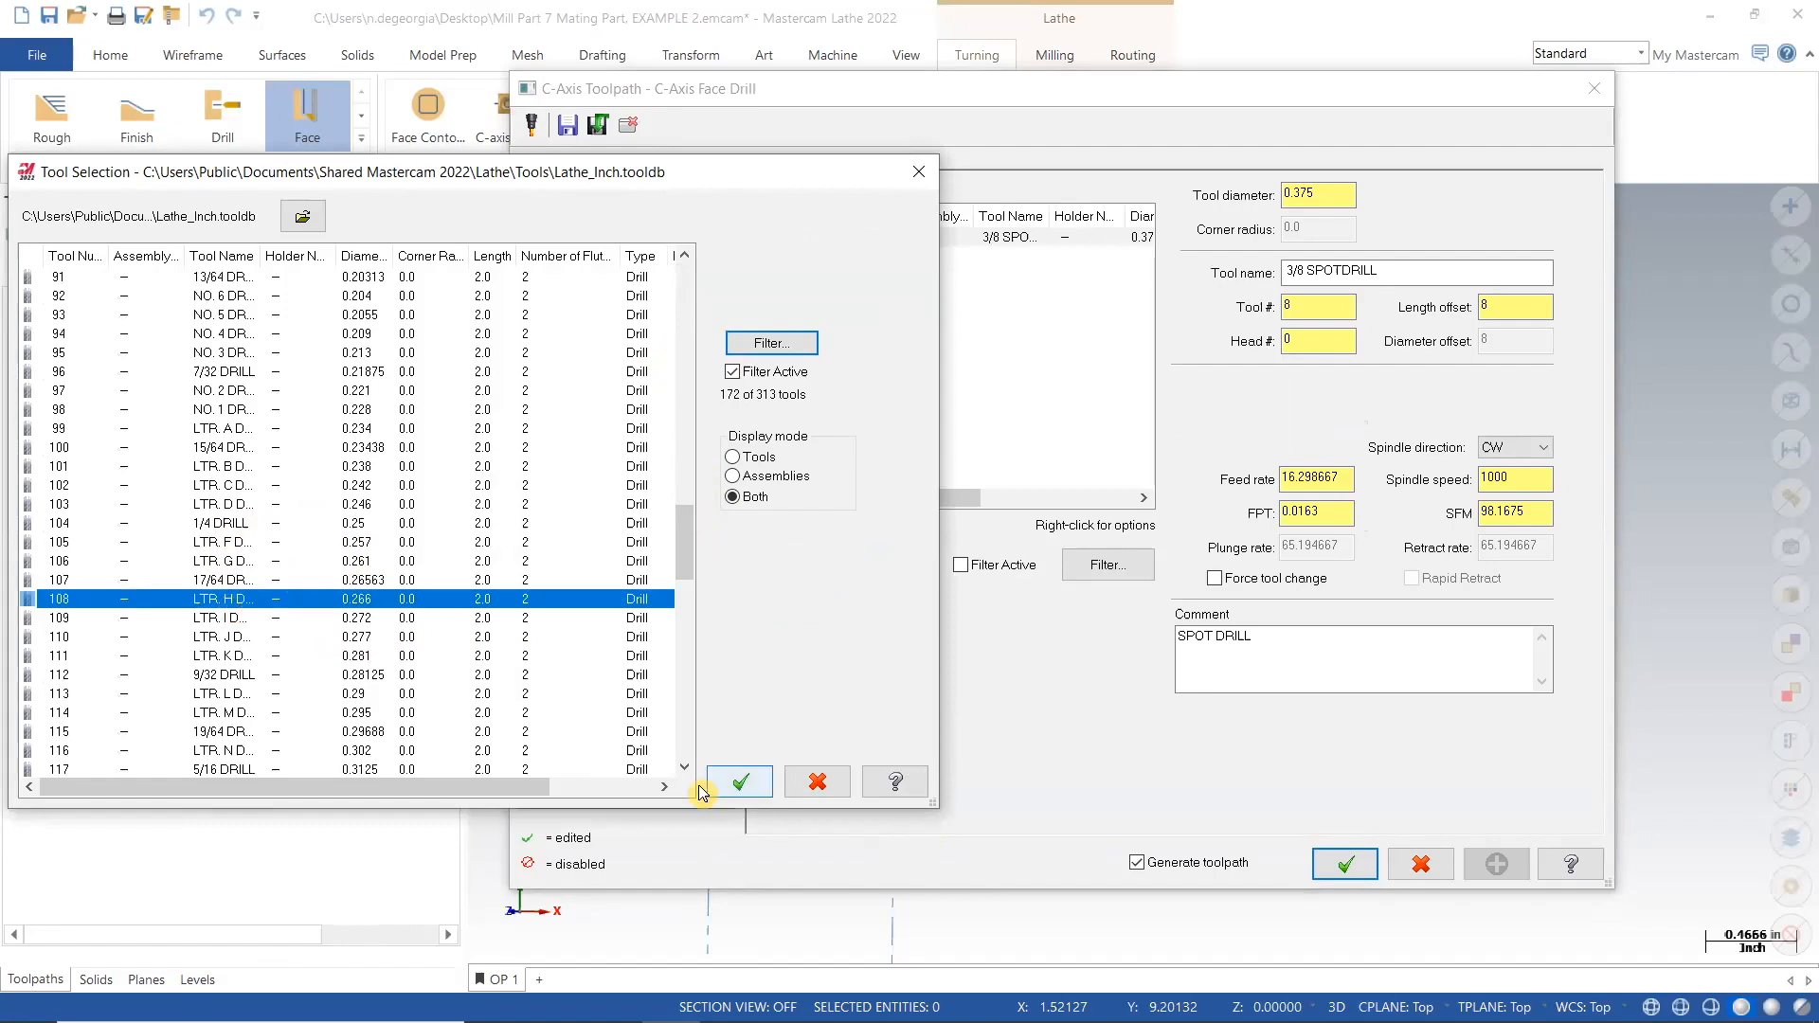
pyautogui.click(732, 787)
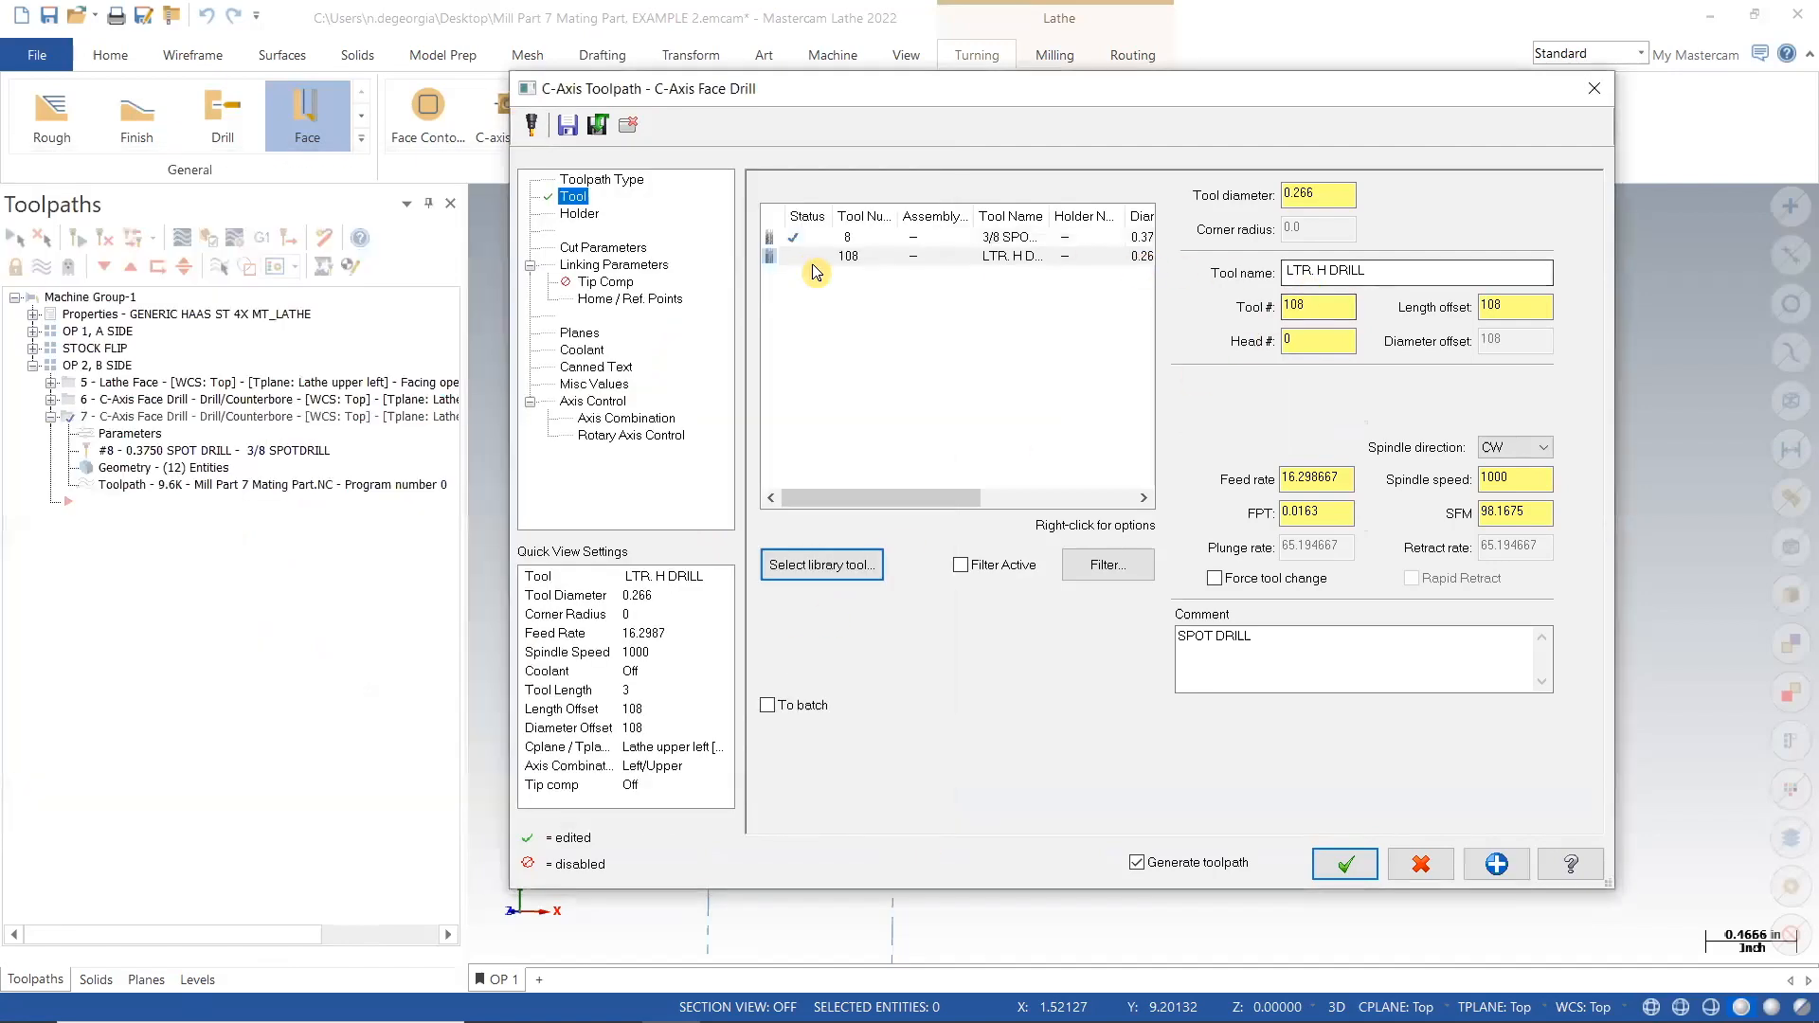
# Set the letter H drill's tool number and offsets to 10, and change the operation comment to DRILL.
pyautogui.doubleClick(865, 257)
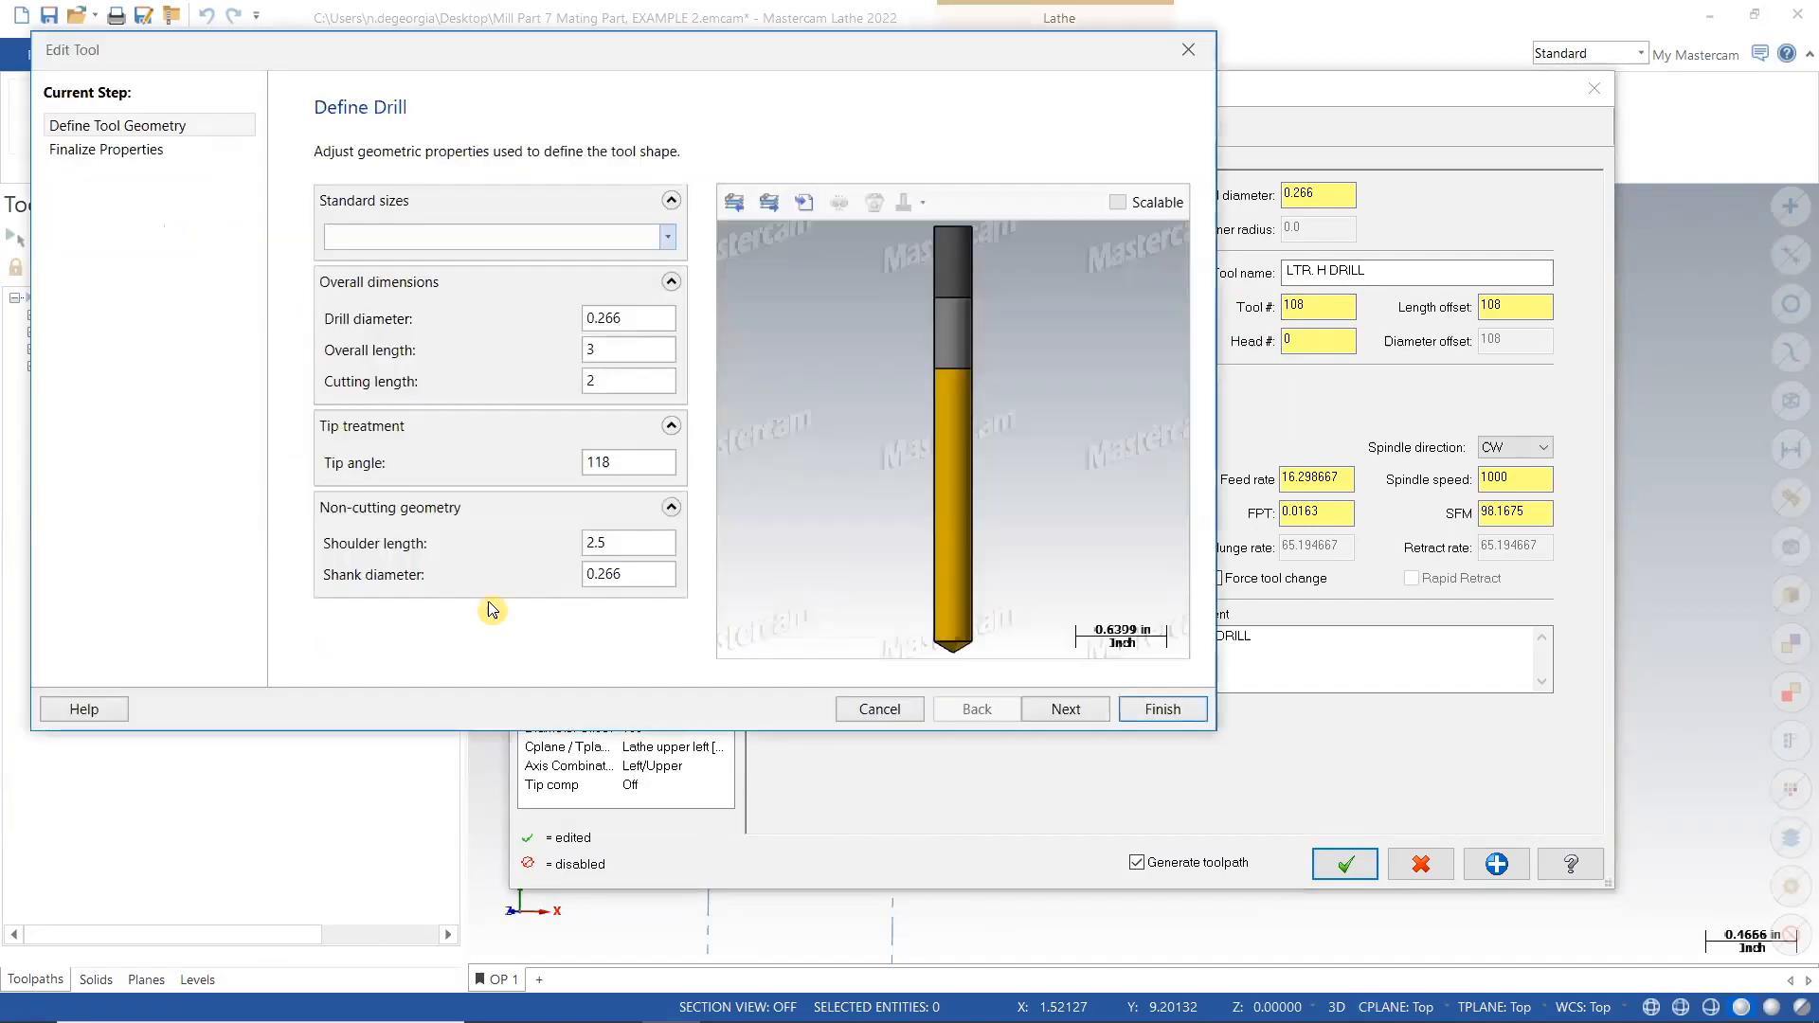
pyautogui.click(1038, 710)
pyautogui.write('1')
pyautogui.click(1134, 710)
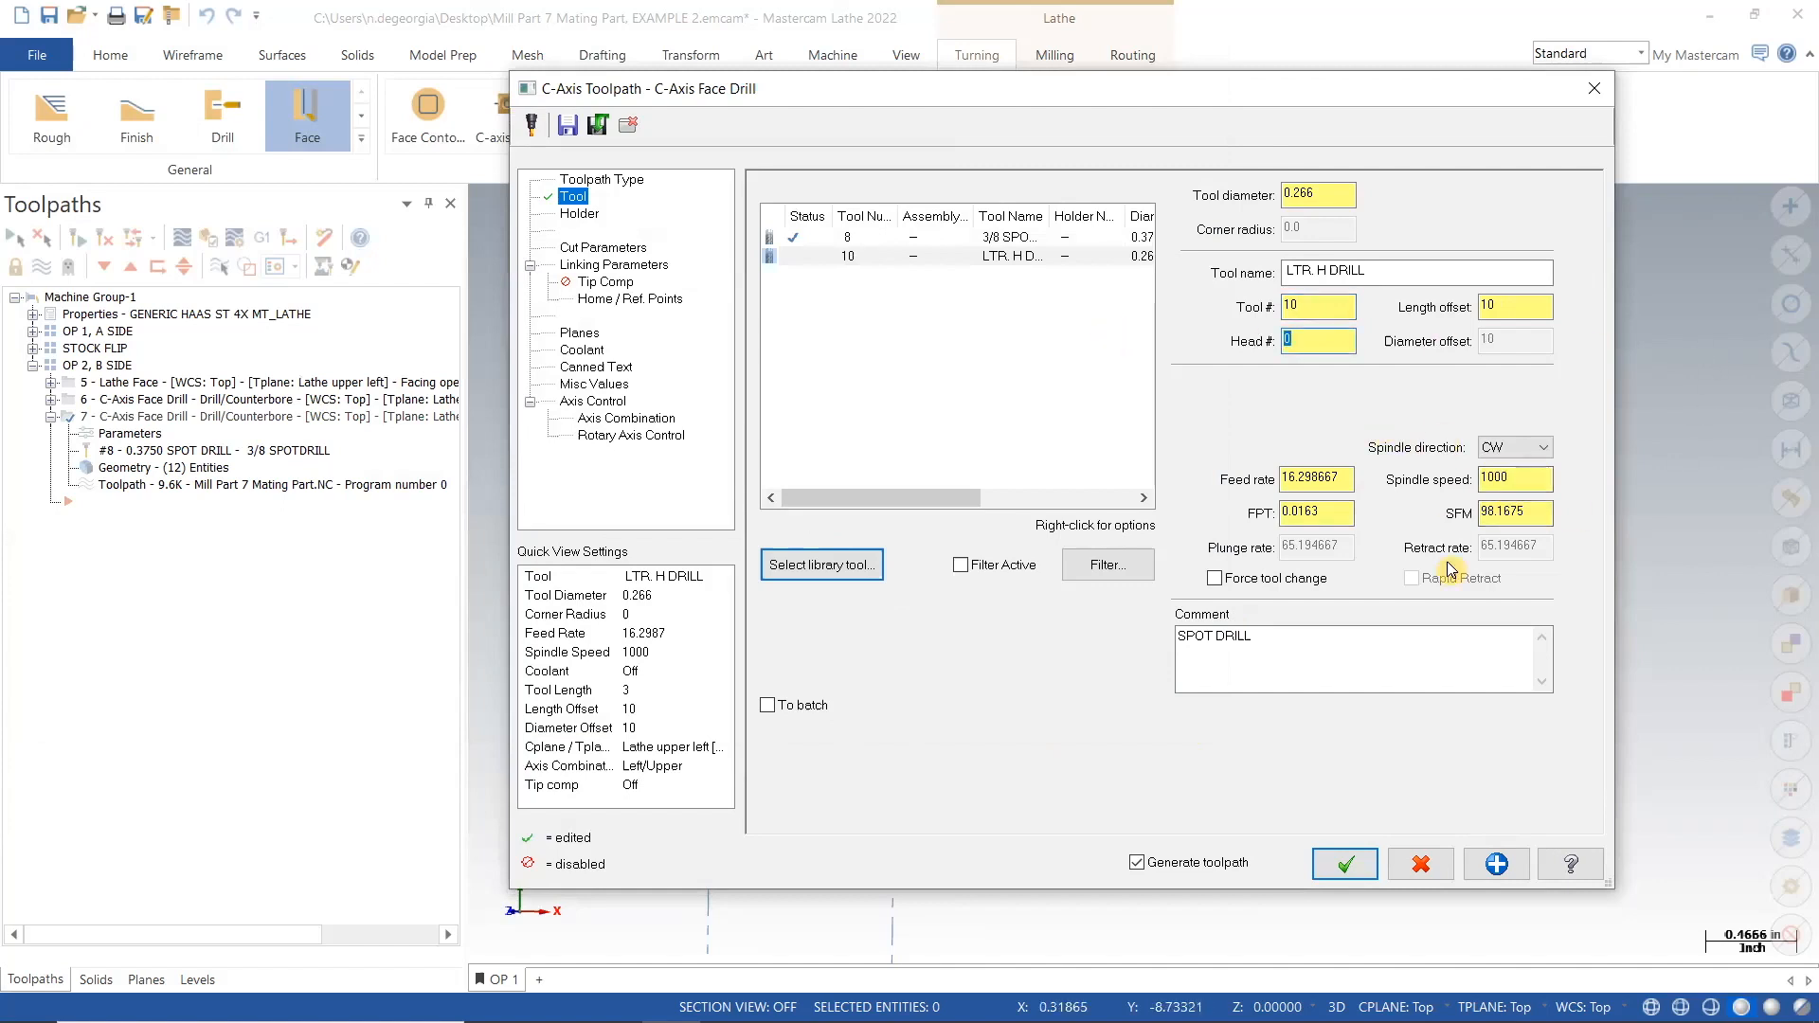
pyautogui.press('Tab')
pyautogui.write('D')
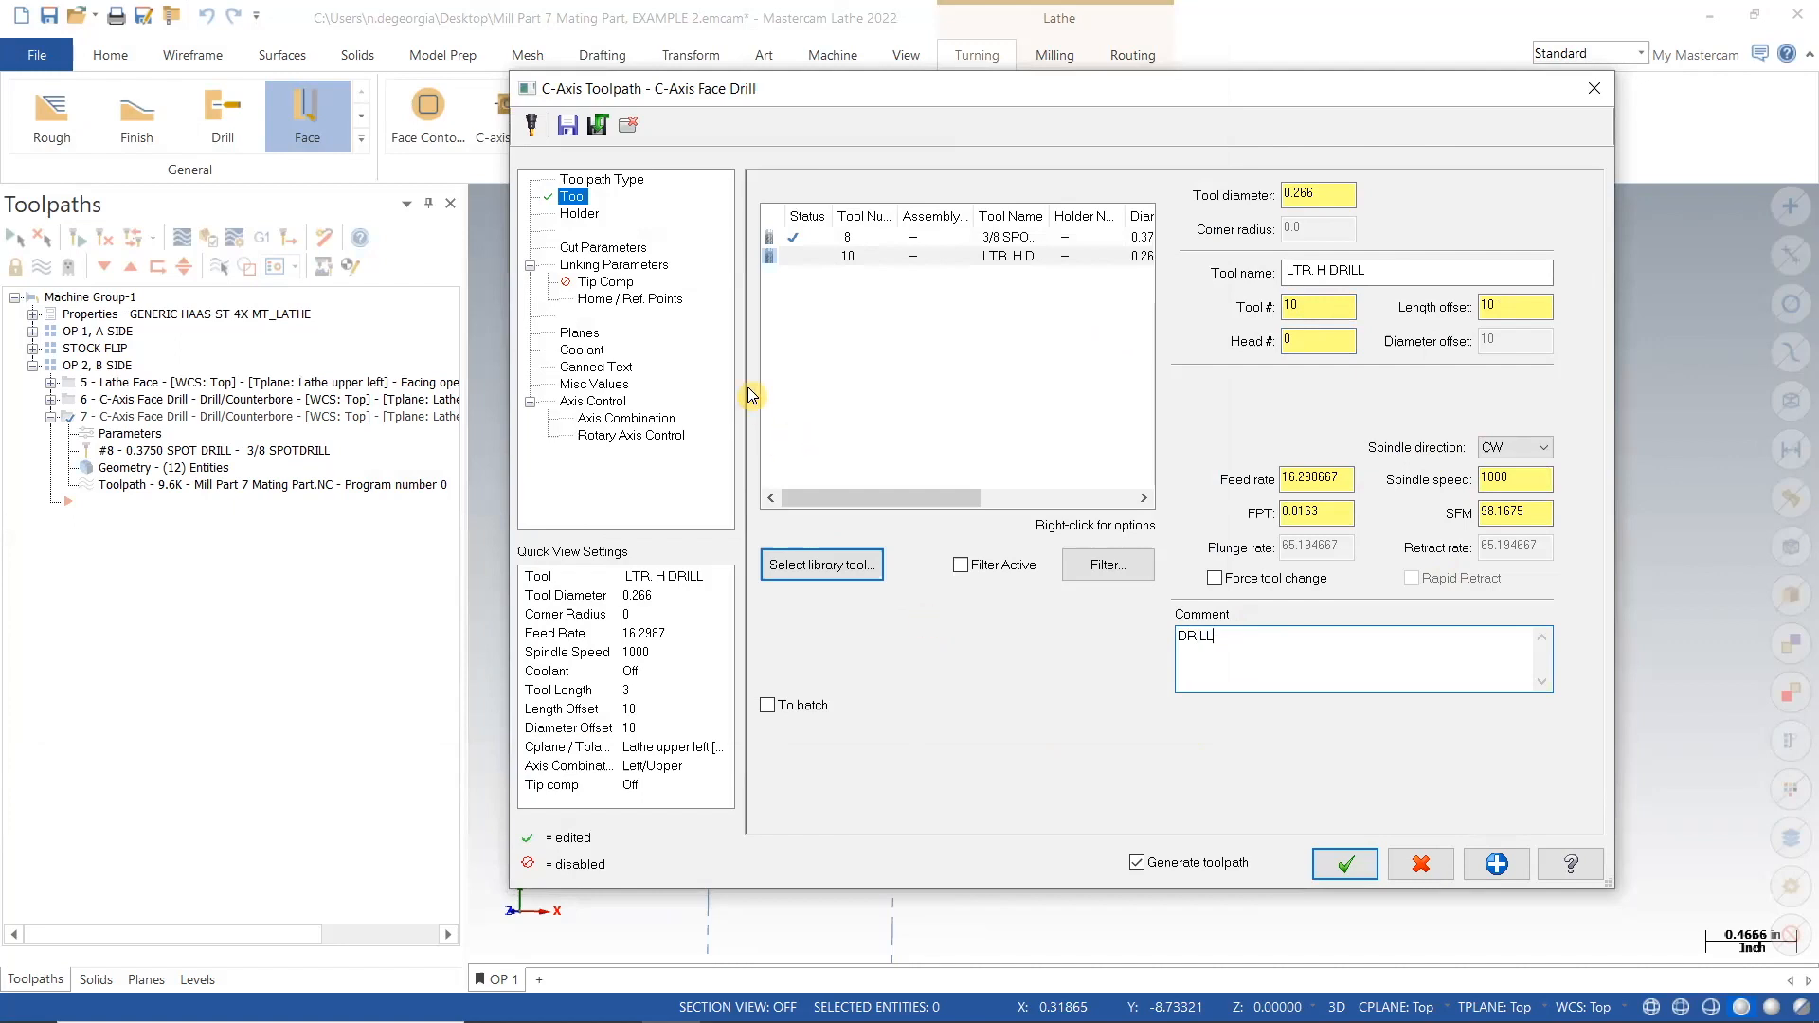
# Switch the drilling cycle to Peck Drill with a first peck of 0.05.
pyautogui.click(579, 213)
pyautogui.click(609, 251)
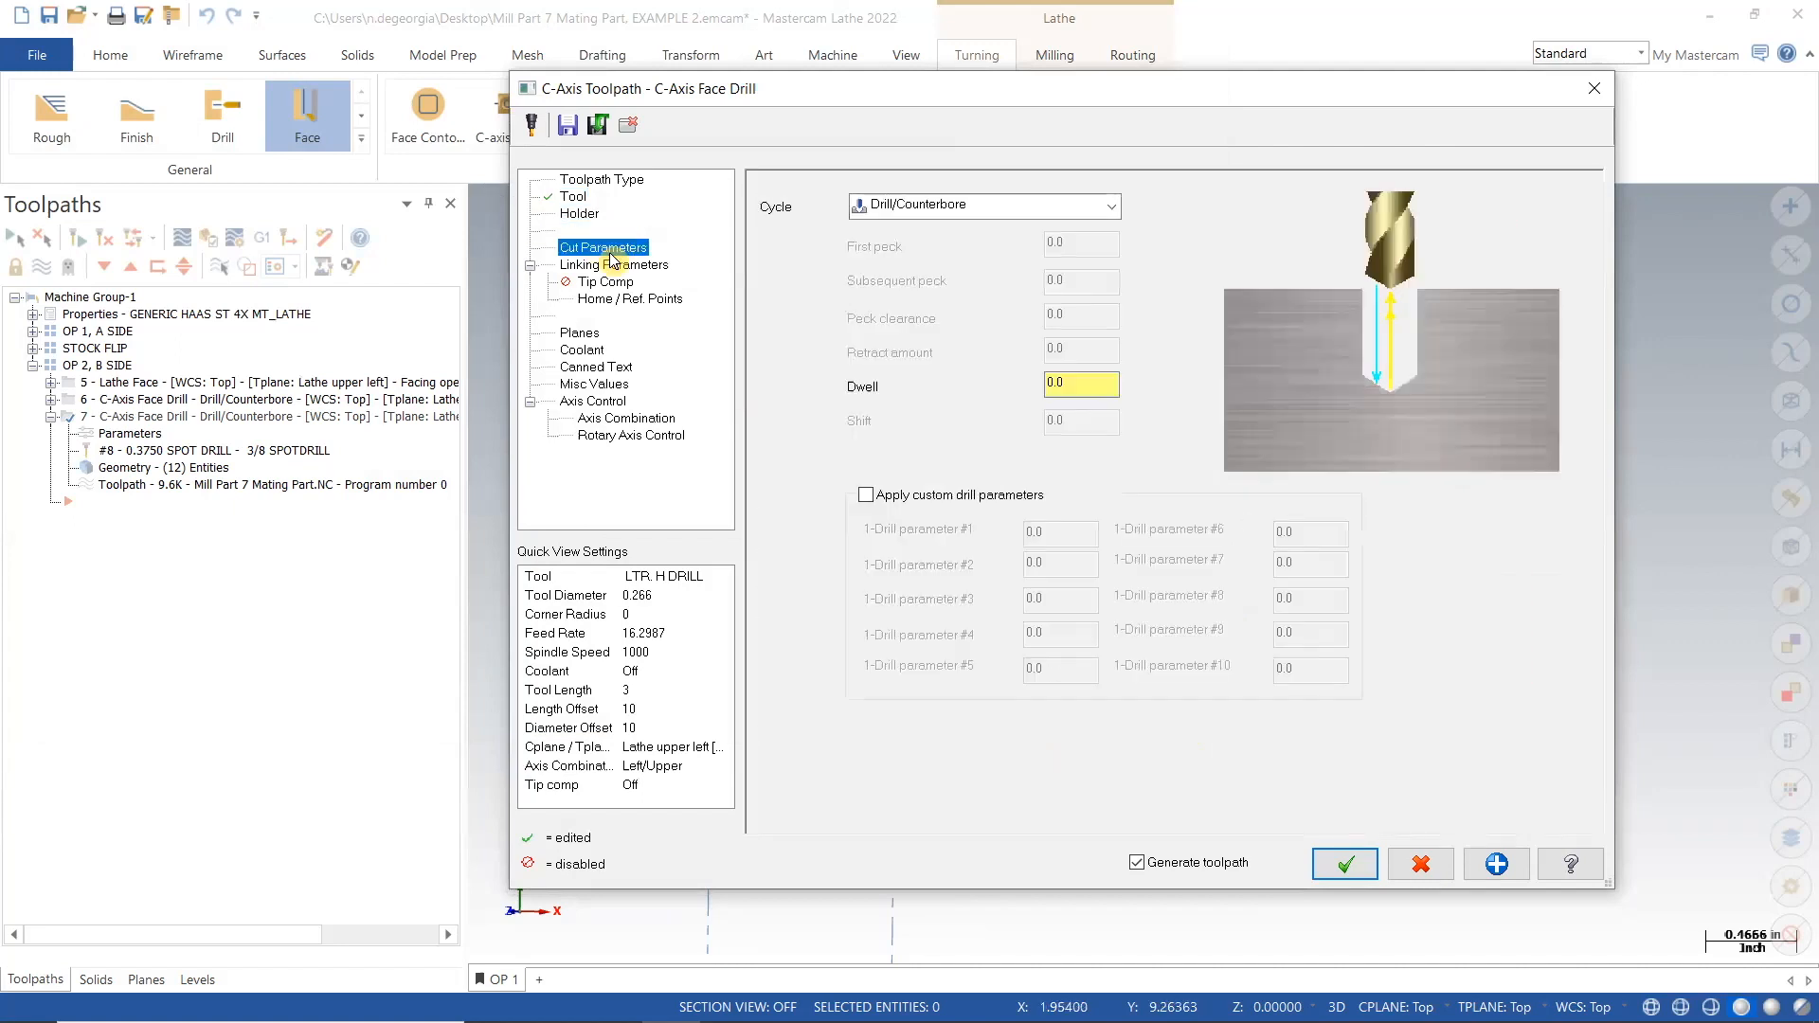
pyautogui.click(1085, 215)
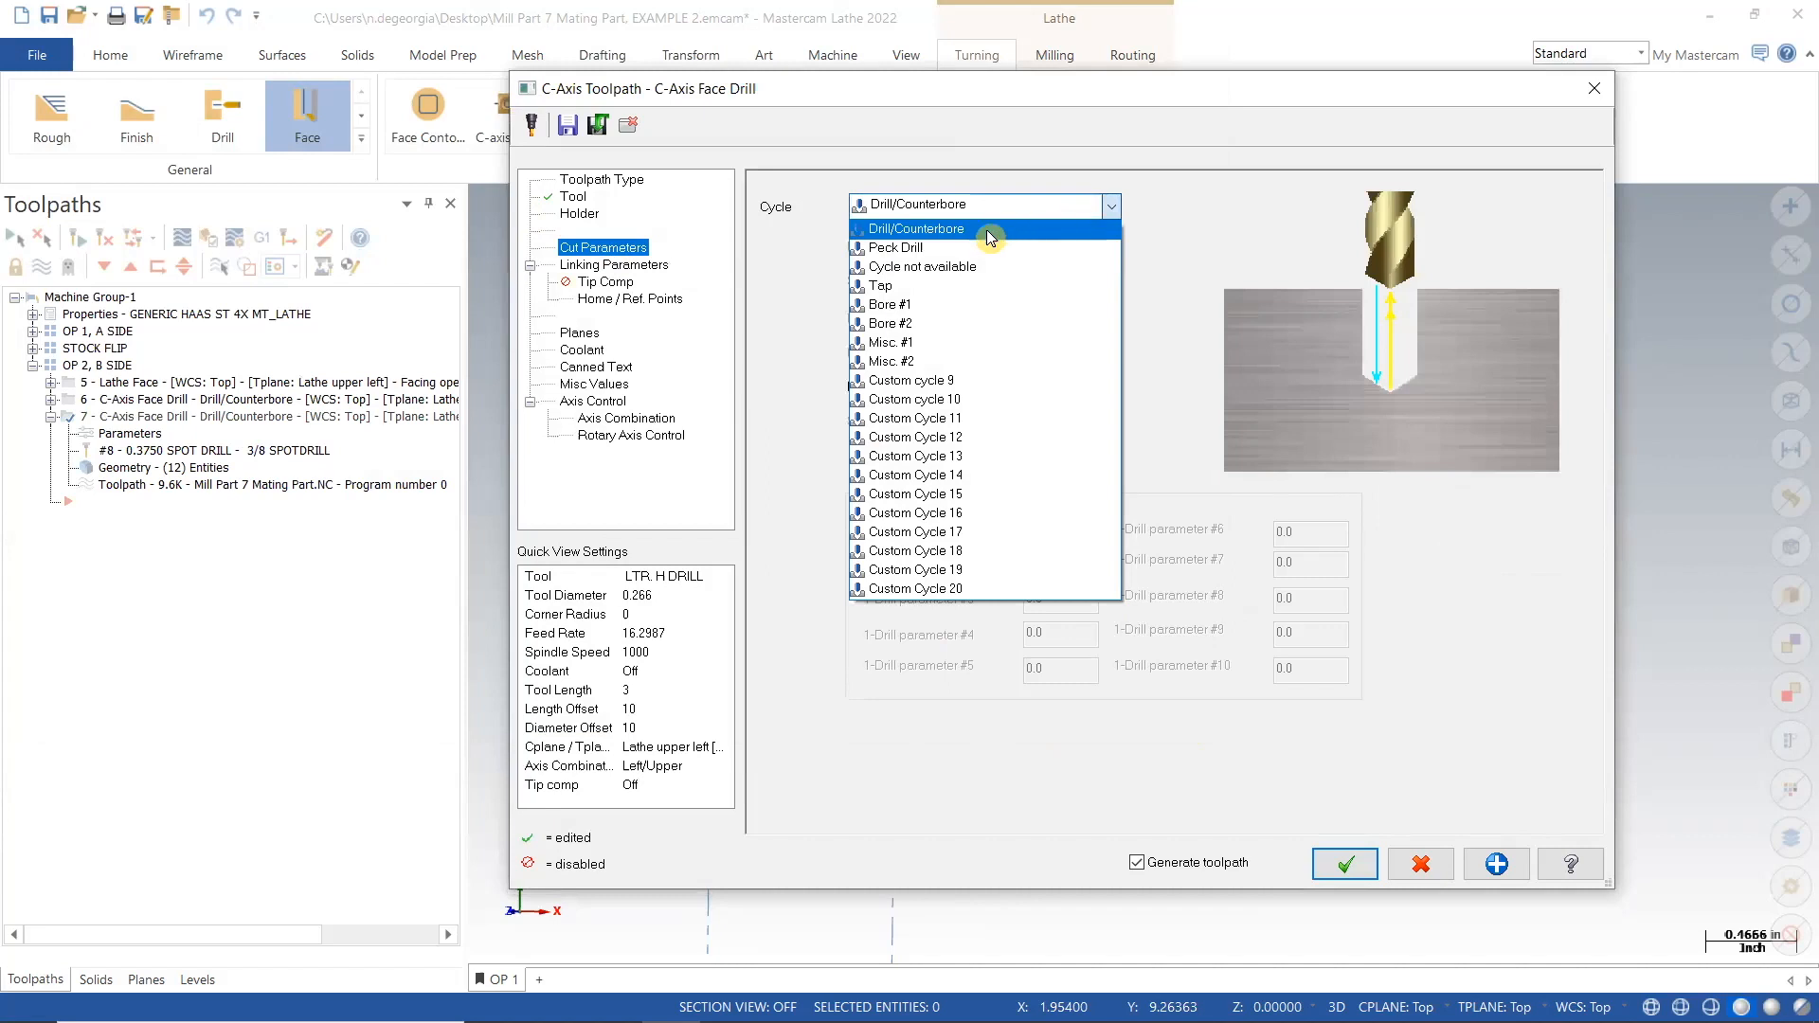
pyautogui.click(927, 249)
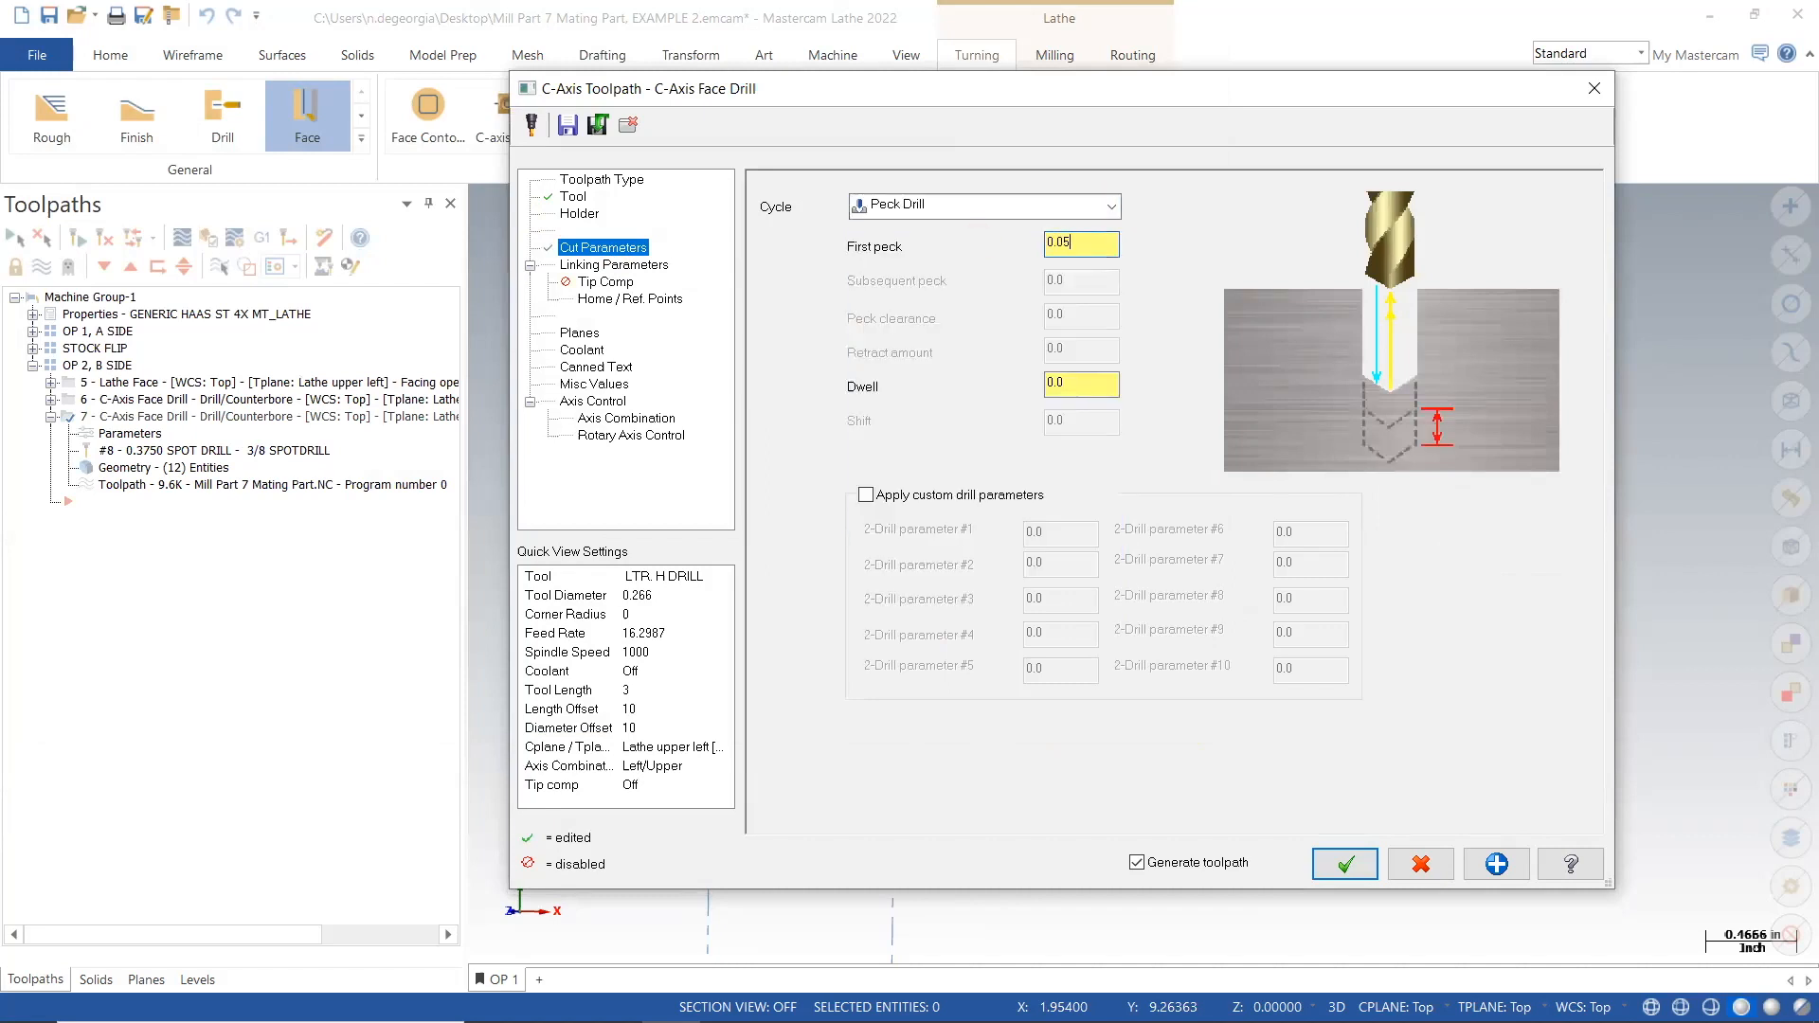
# Set the drilling depth in the linking parameters by picking a point on a hole at the flange's back face.
pyautogui.click(641, 265)
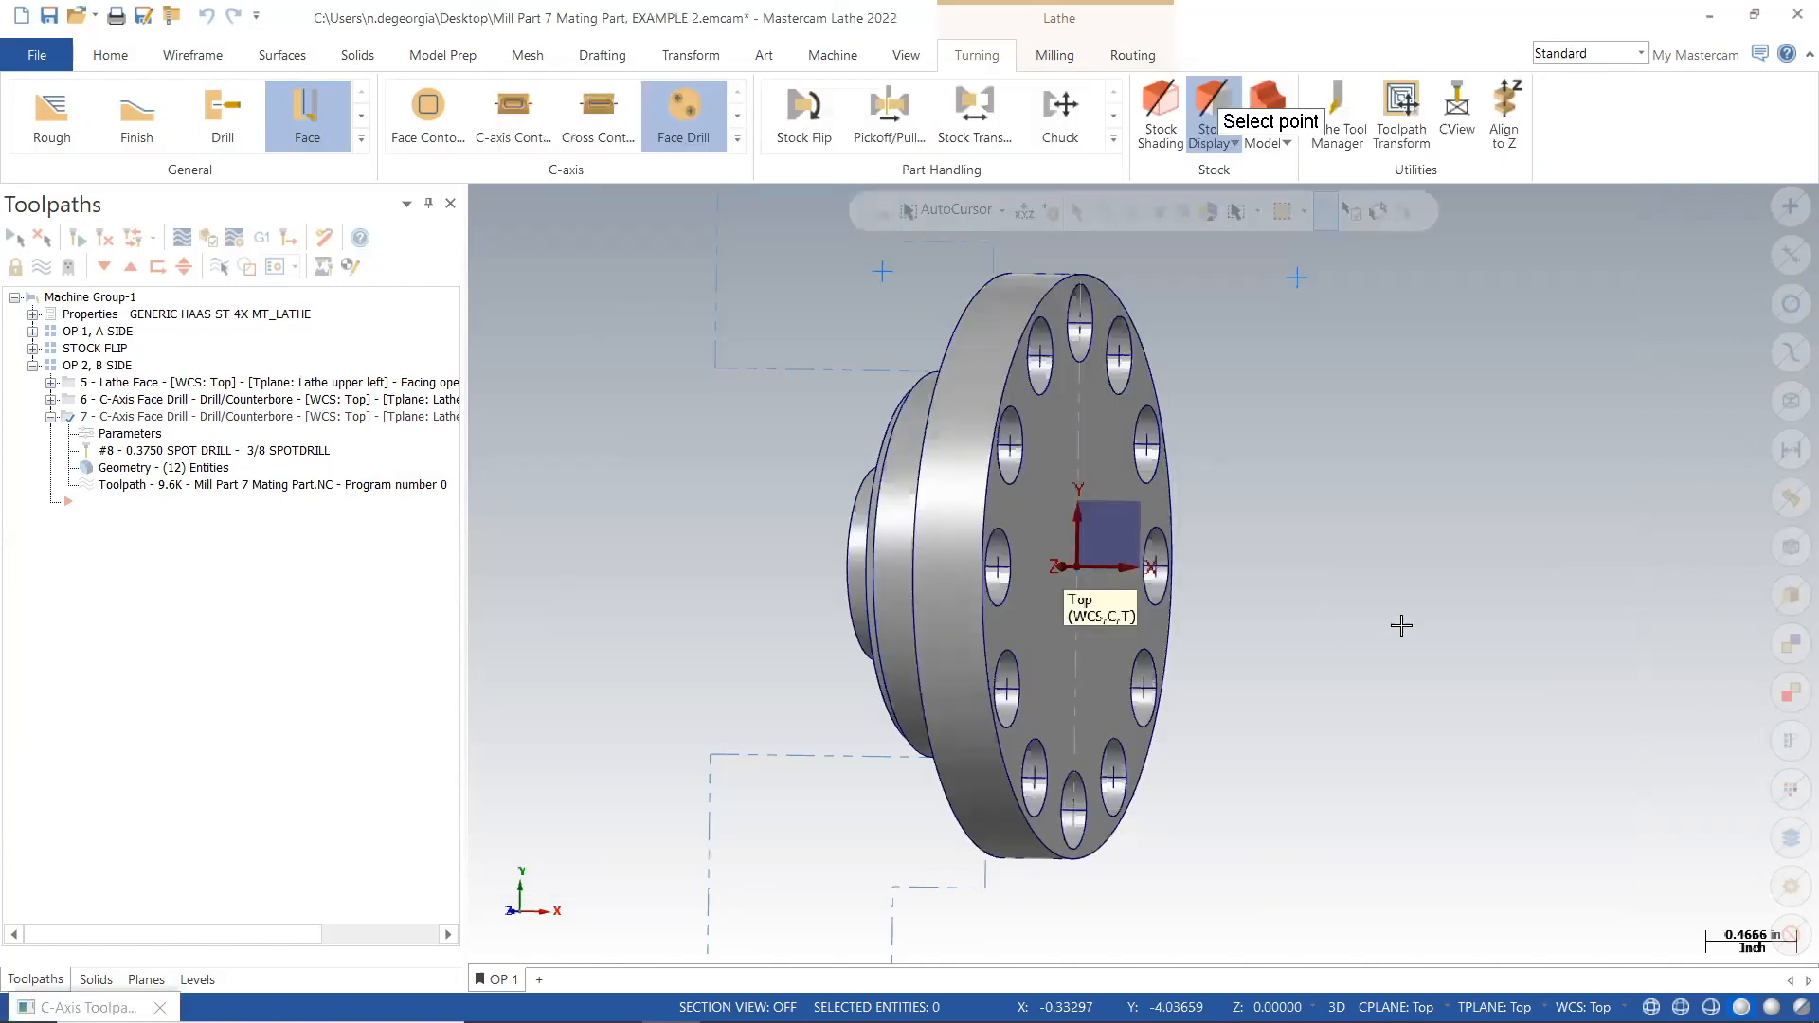
pyautogui.moveTo(1402, 626); pyautogui.dragTo(1482, 622, button='middle')
pyautogui.scroll(1, 1413, 517)
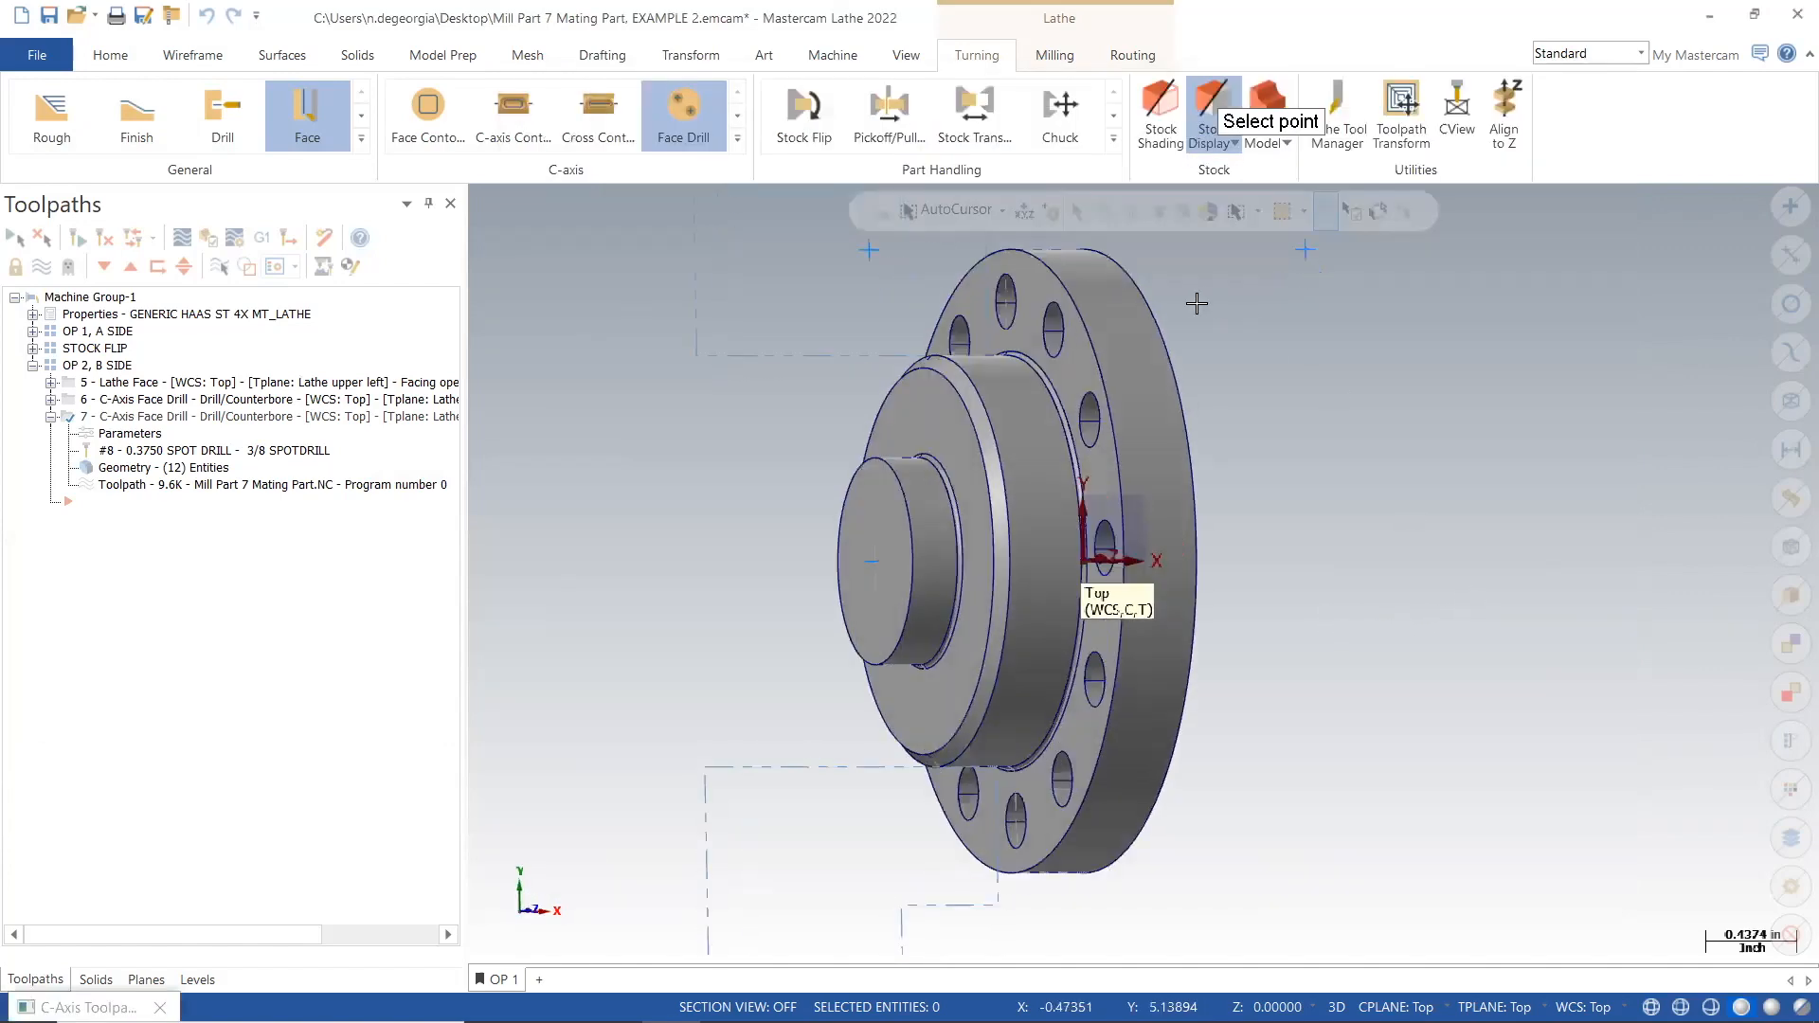
pyautogui.click(1063, 343)
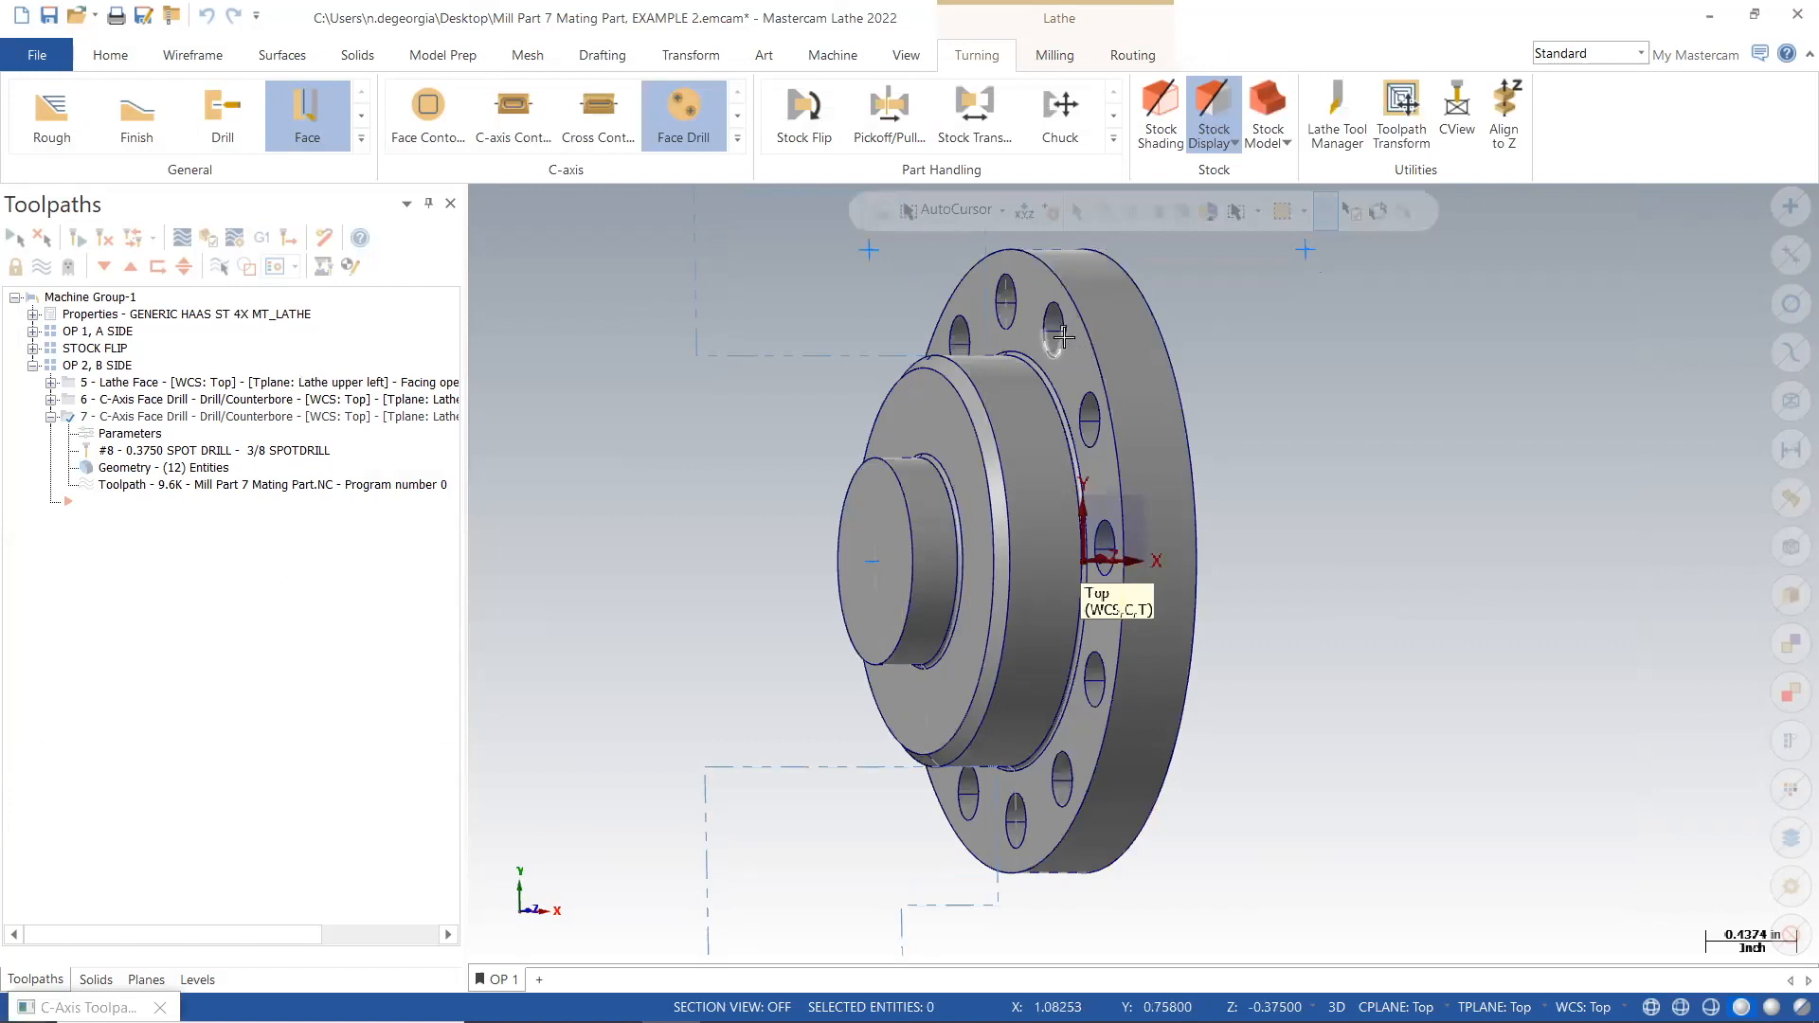
# Enable tip compensation with a 0.010 breakthrough amount for the letter H drill and accept the operation's parameters.
pyautogui.click(606, 282)
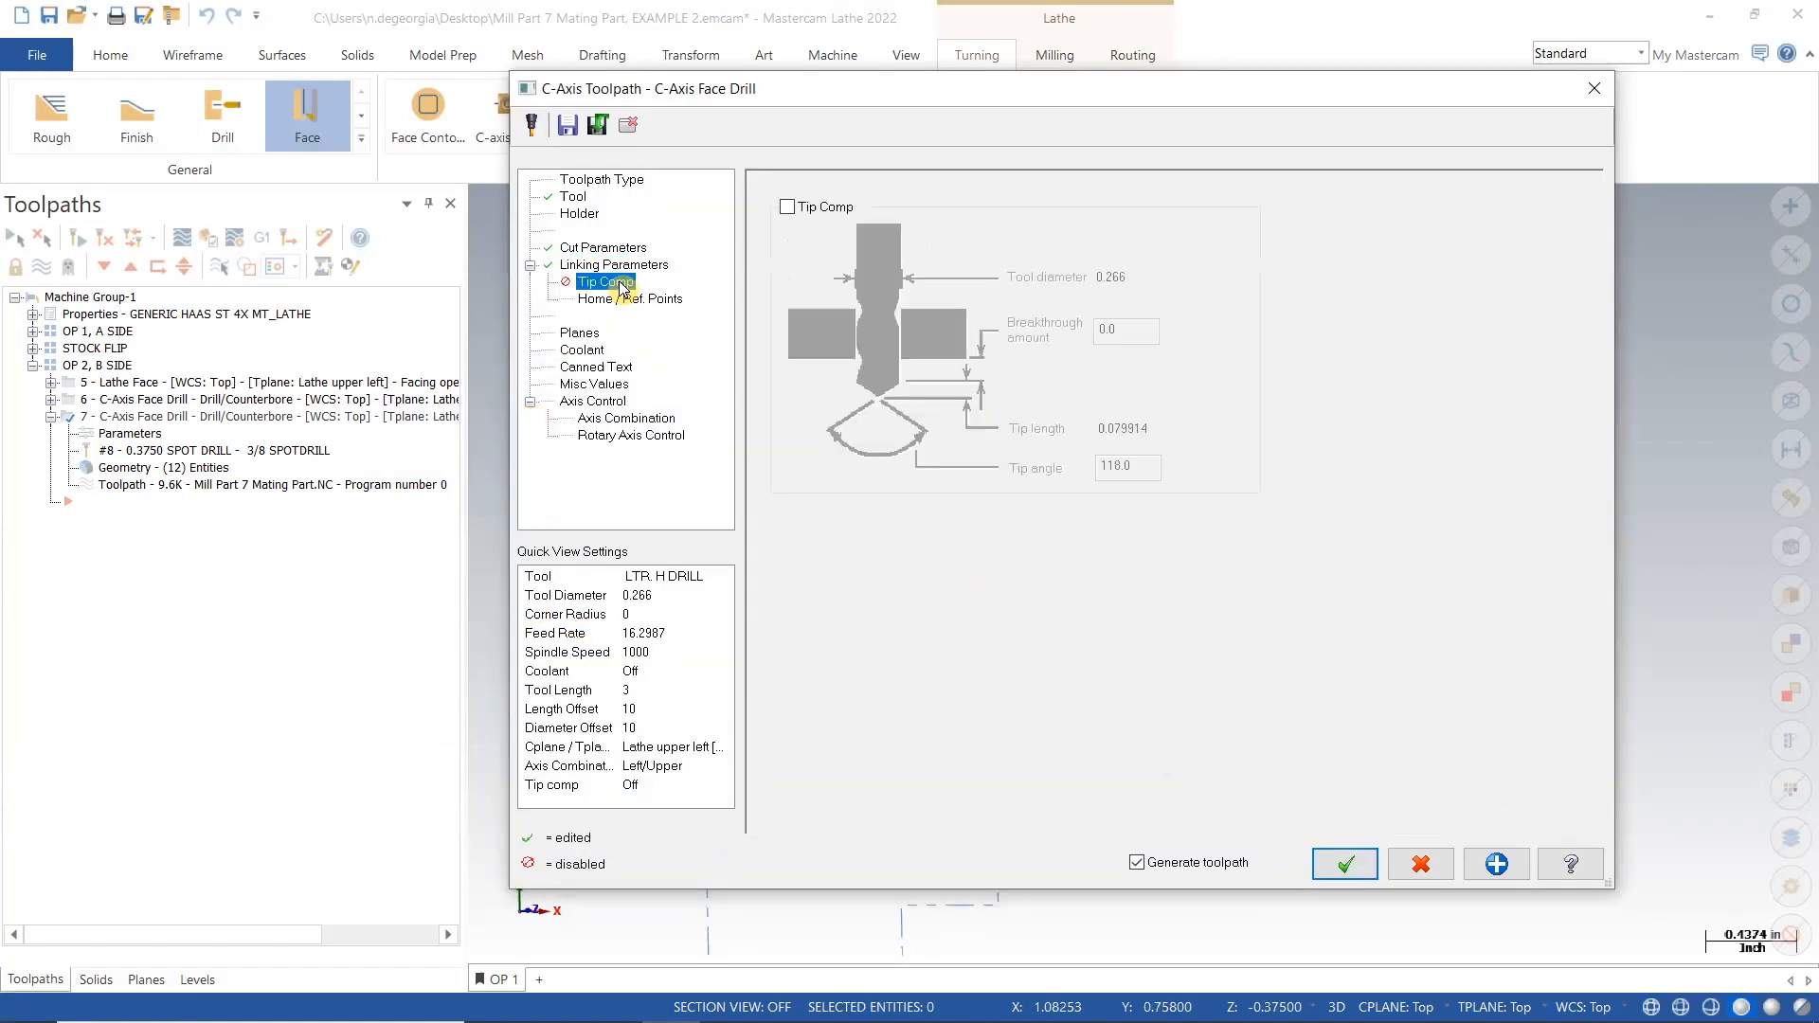
pyautogui.click(787, 207)
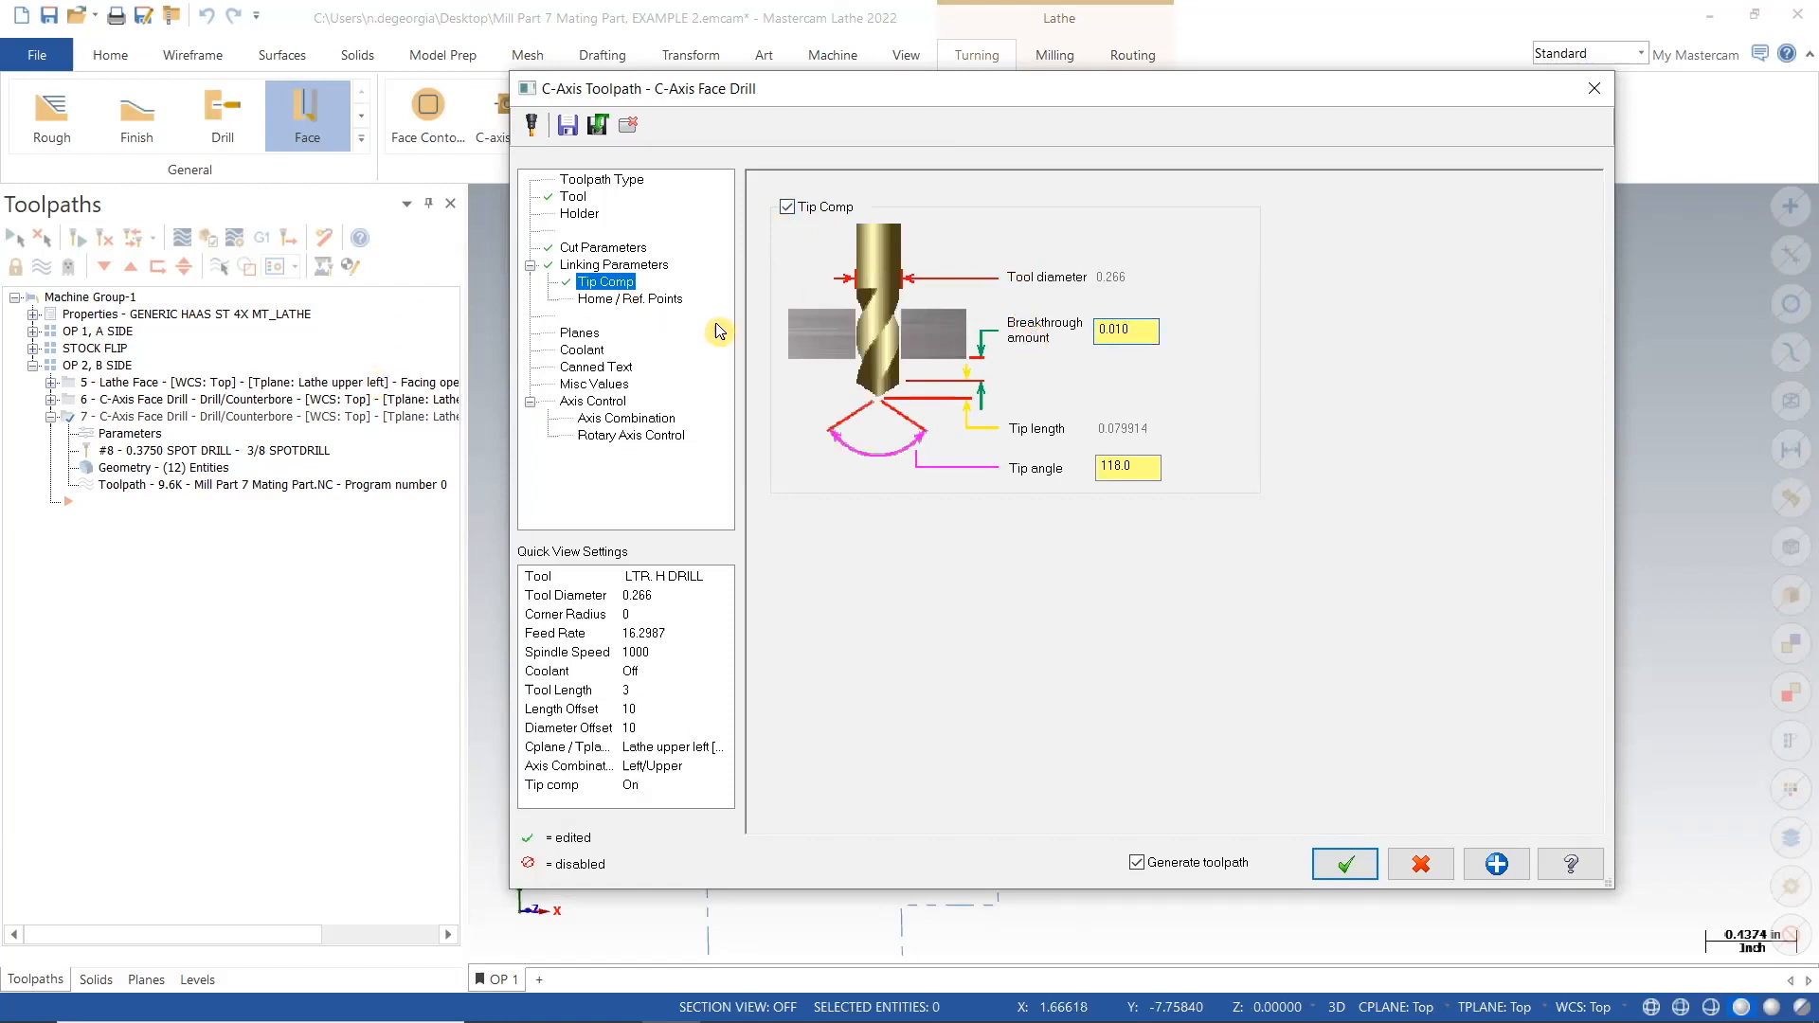
pyautogui.click(681, 302)
pyautogui.click(583, 335)
pyautogui.click(582, 351)
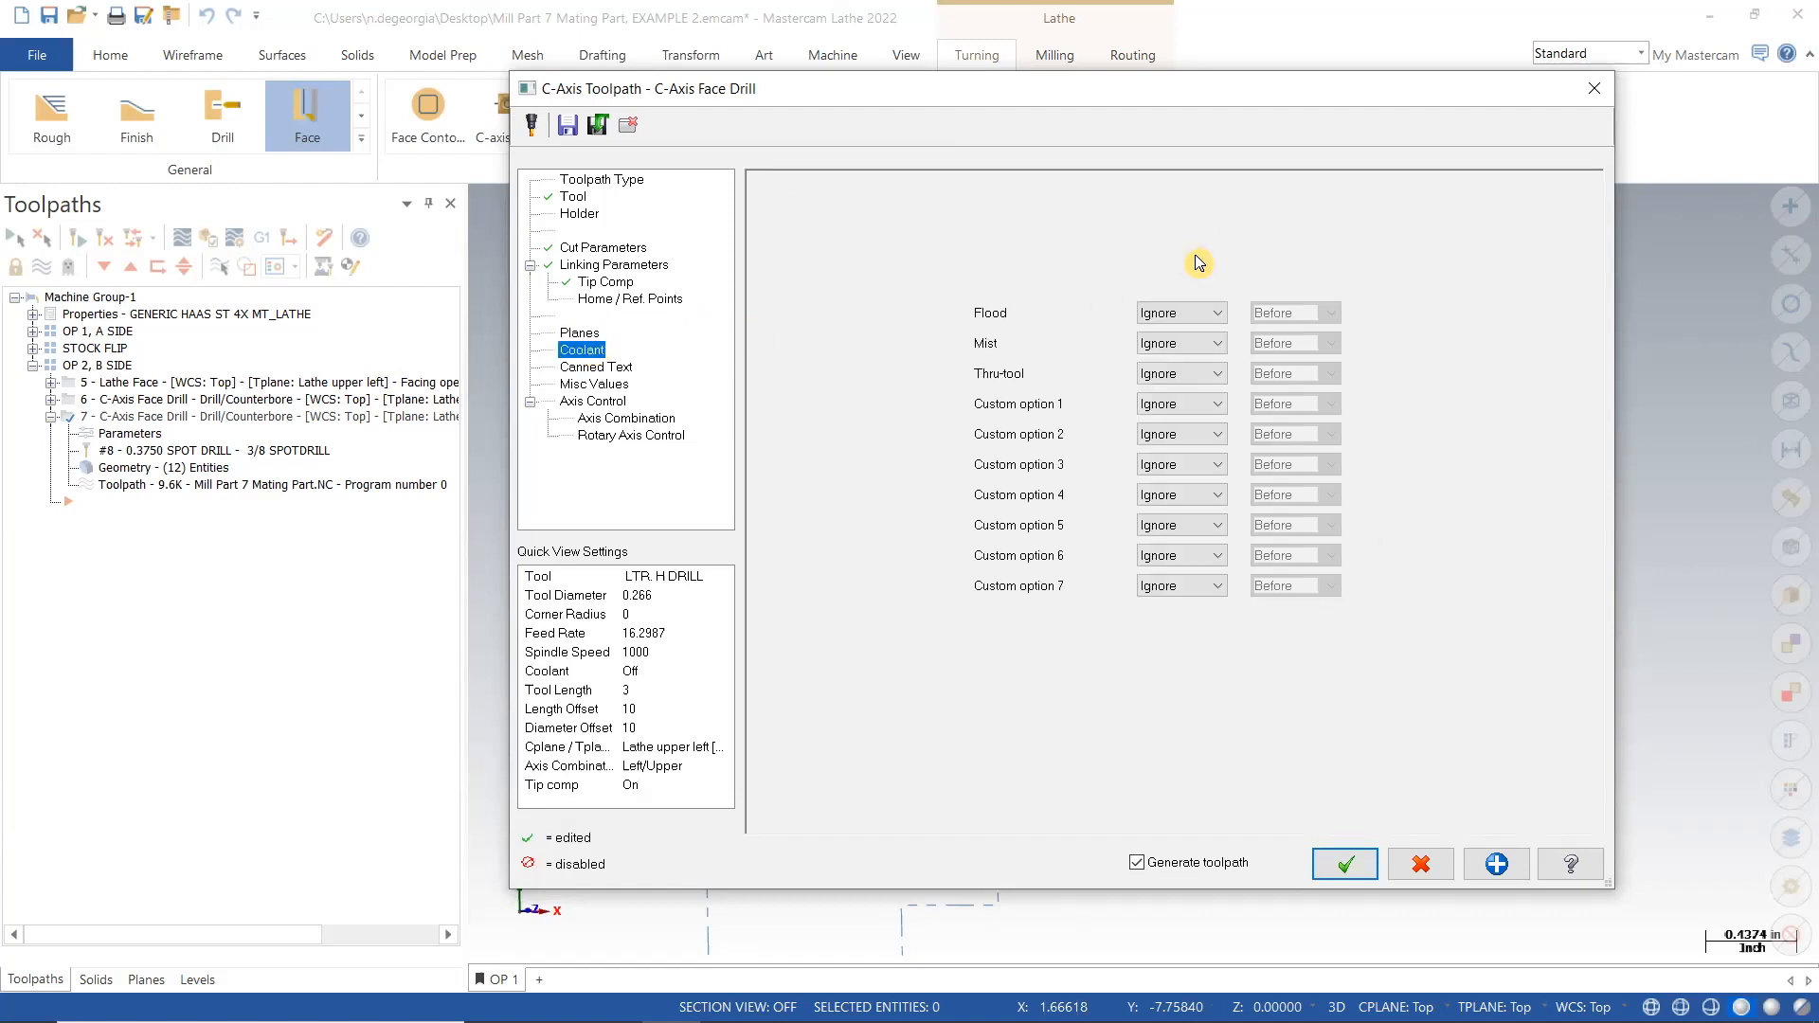
pyautogui.click(633, 436)
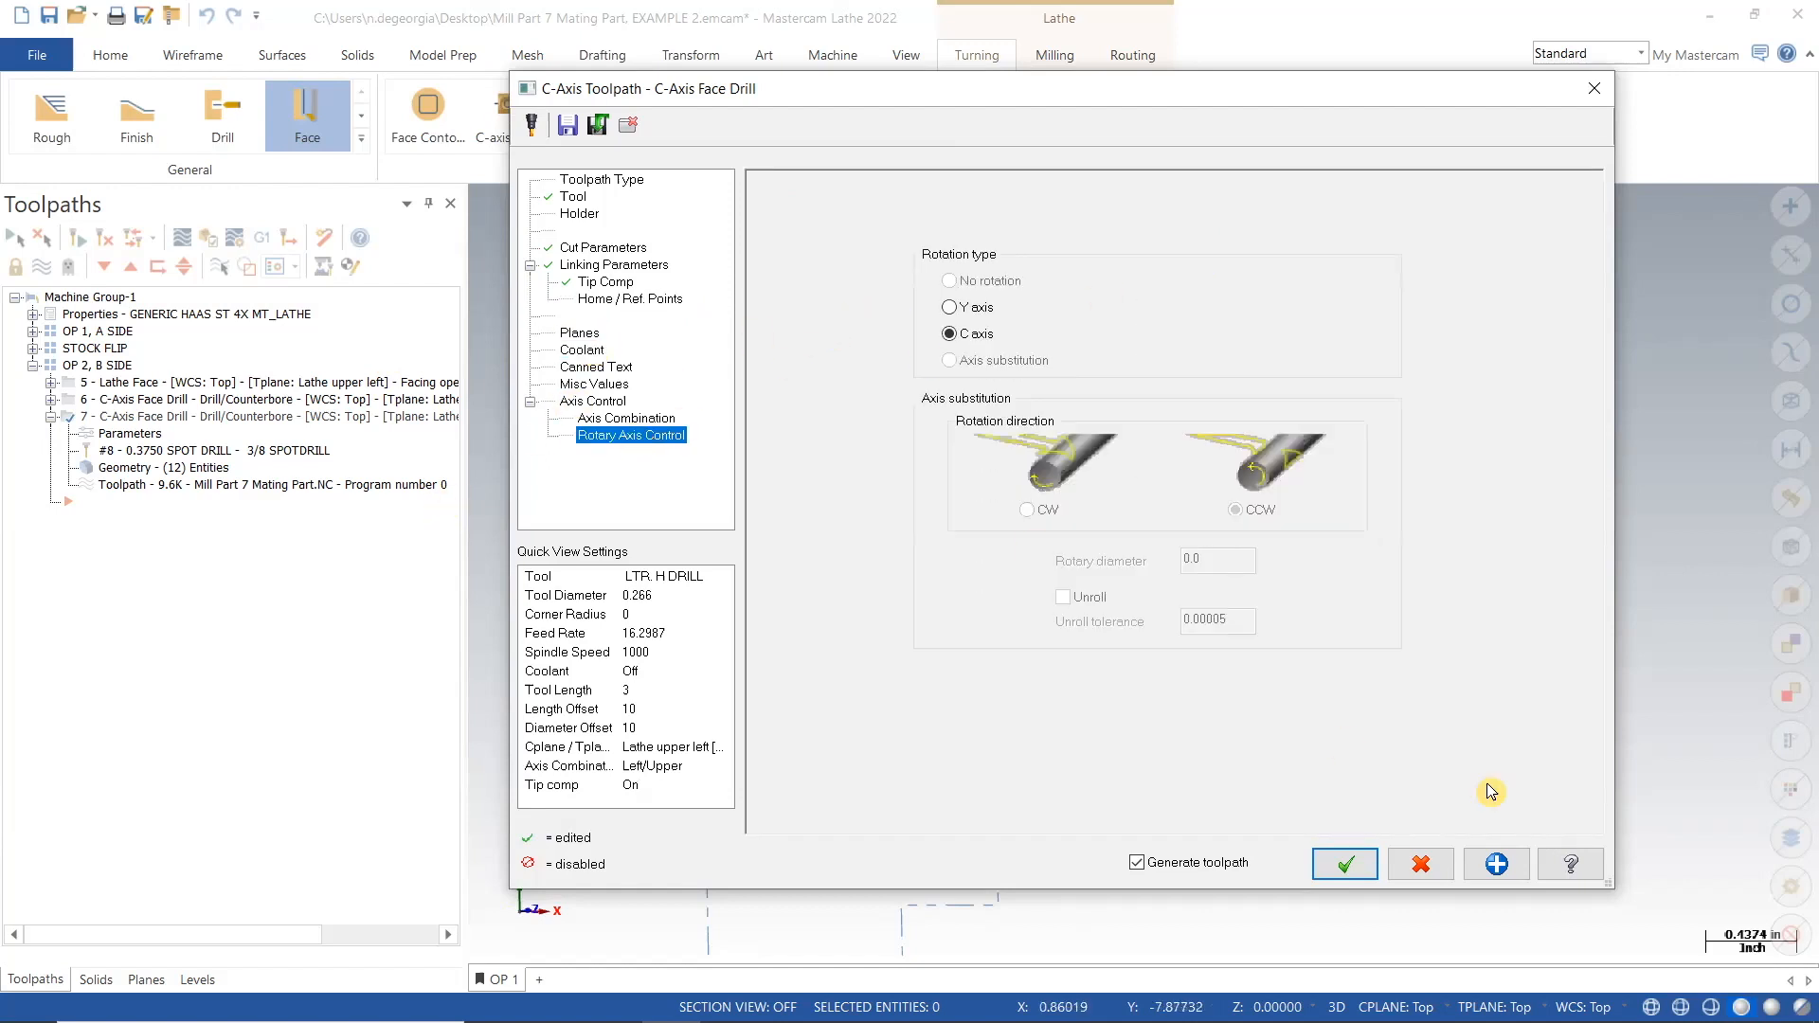
pyautogui.click(1347, 865)
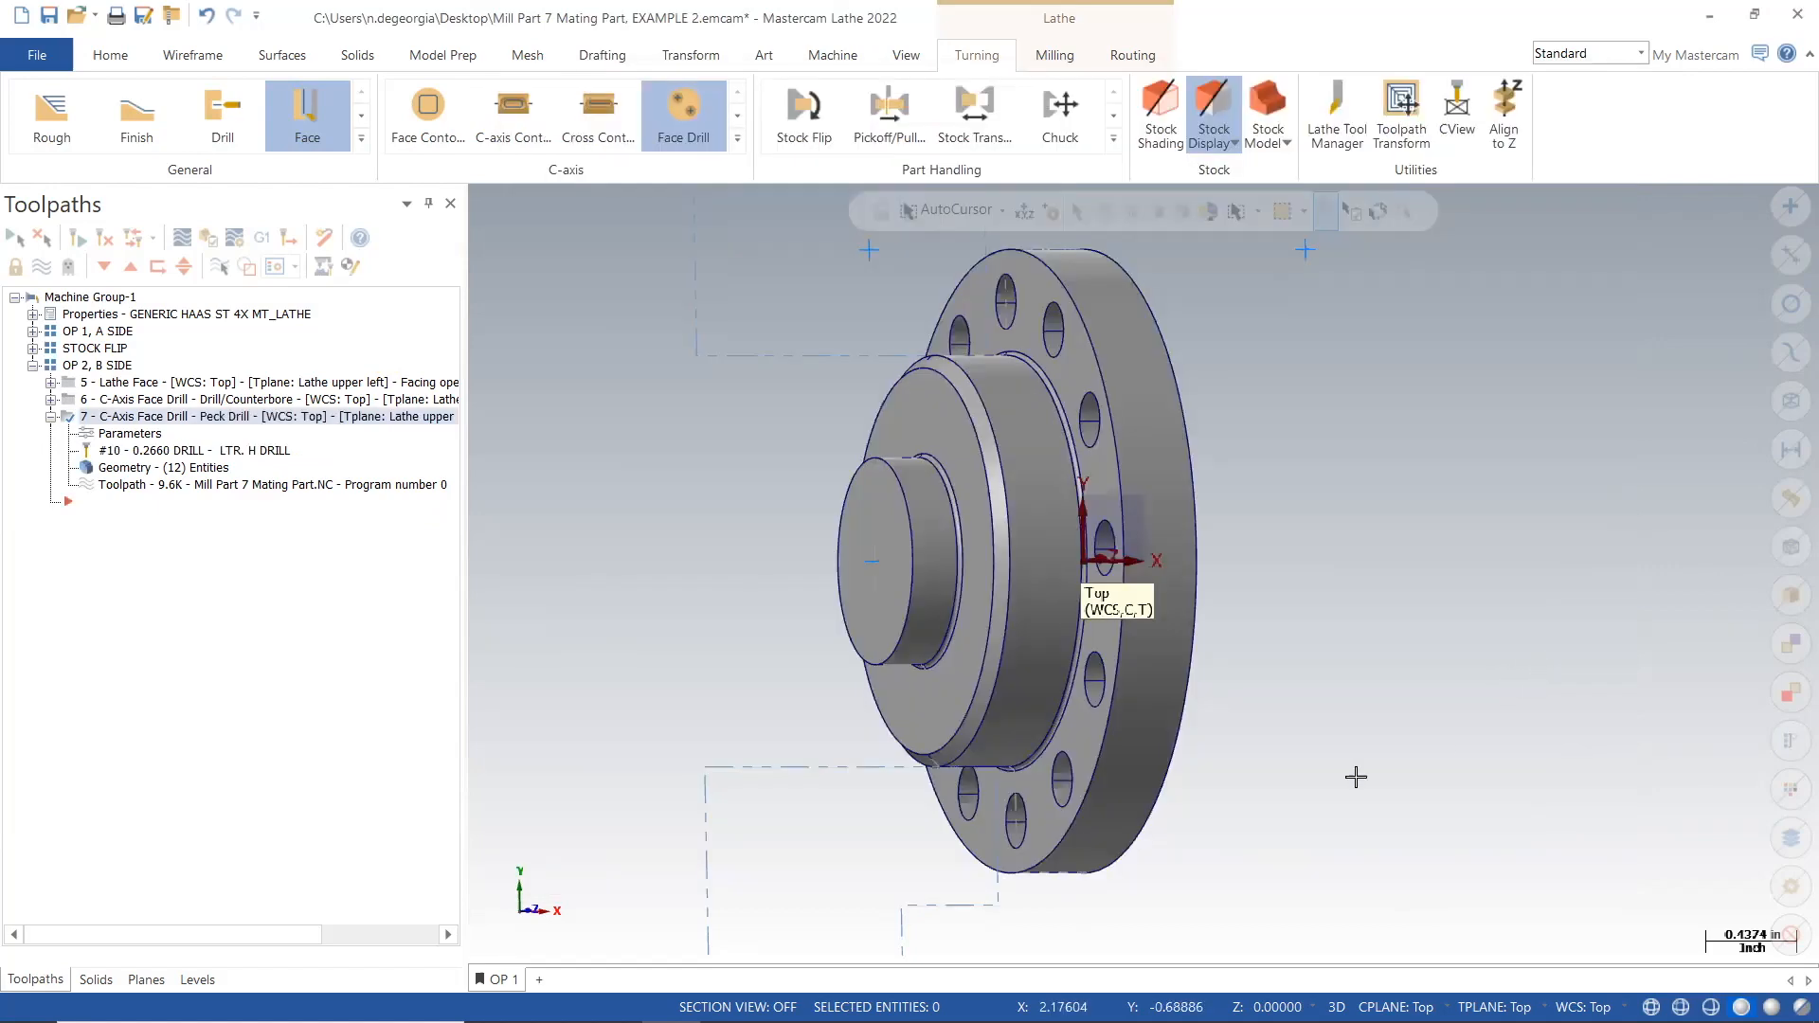
# Turn on the peck drill operation's toolpath display and save the part file.
pyautogui.moveTo(1370, 737); pyautogui.dragTo(1185, 715, button='middle')
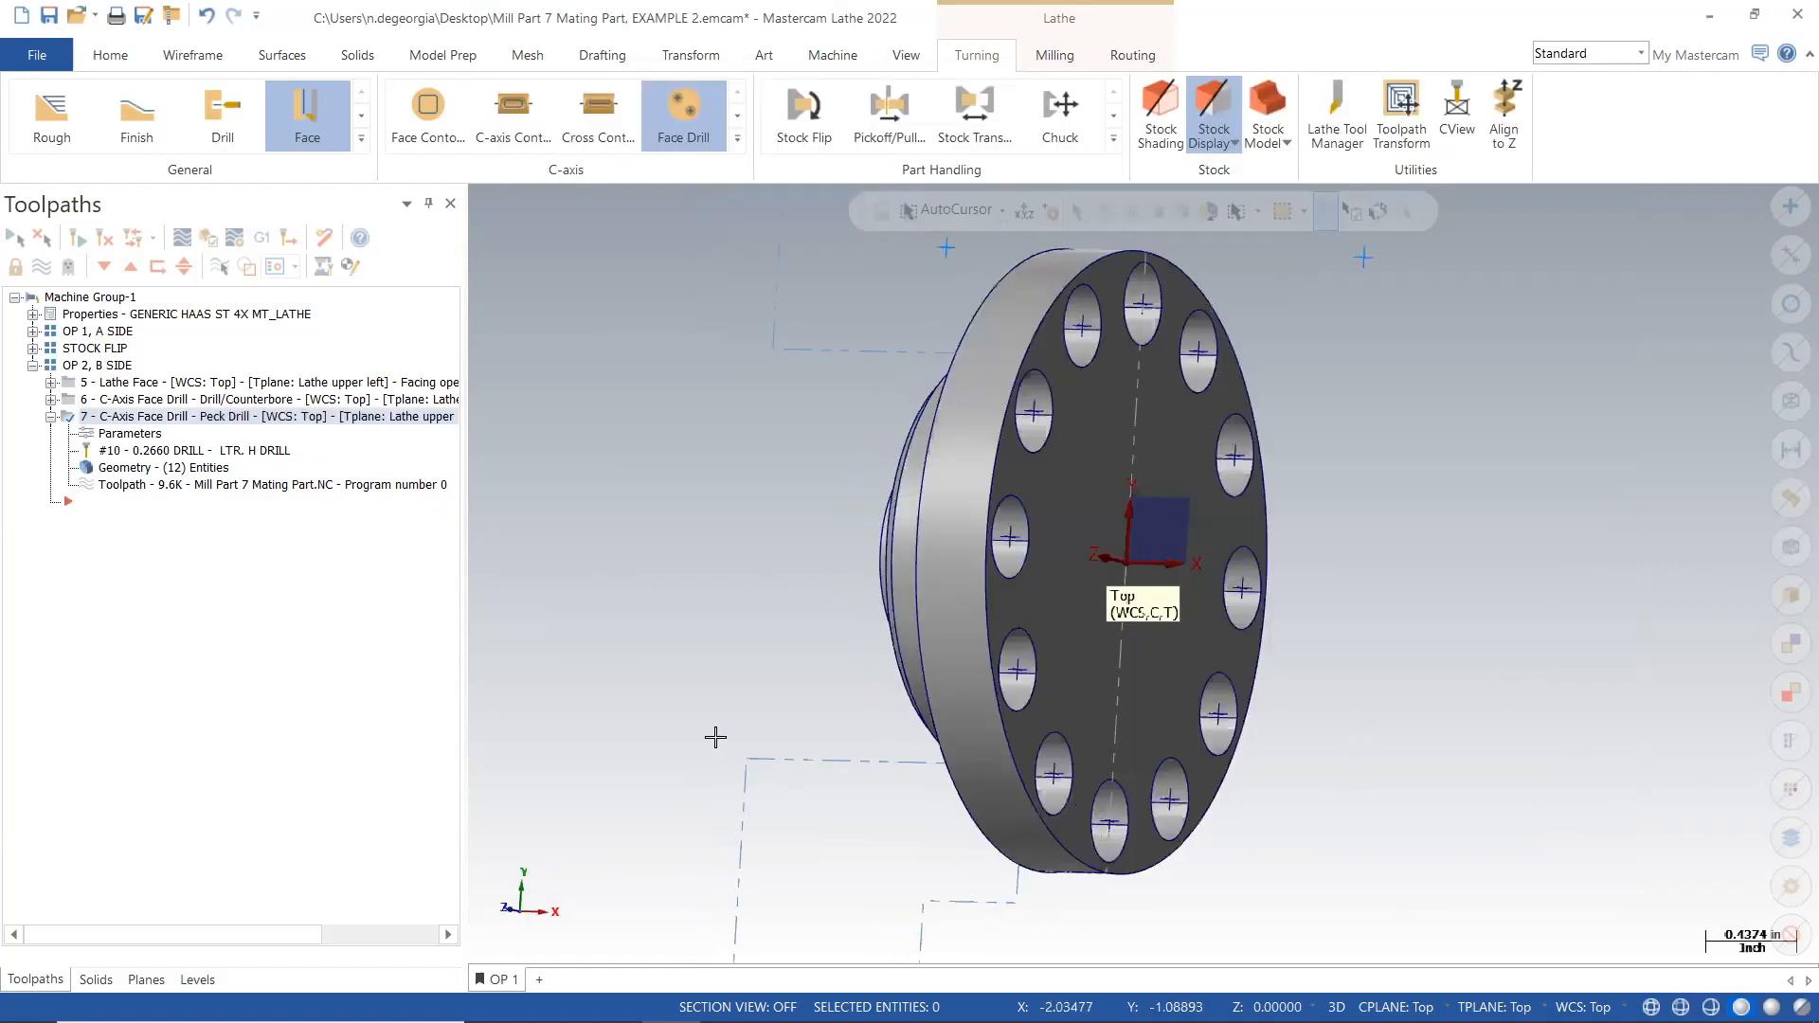
pyautogui.moveTo(1459, 514)
pyautogui.mouseDown(button='middle')
pyautogui.moveTo(1422, 503)
pyautogui.moveTo(1452, 529)
pyautogui.mouseUp(button='middle')
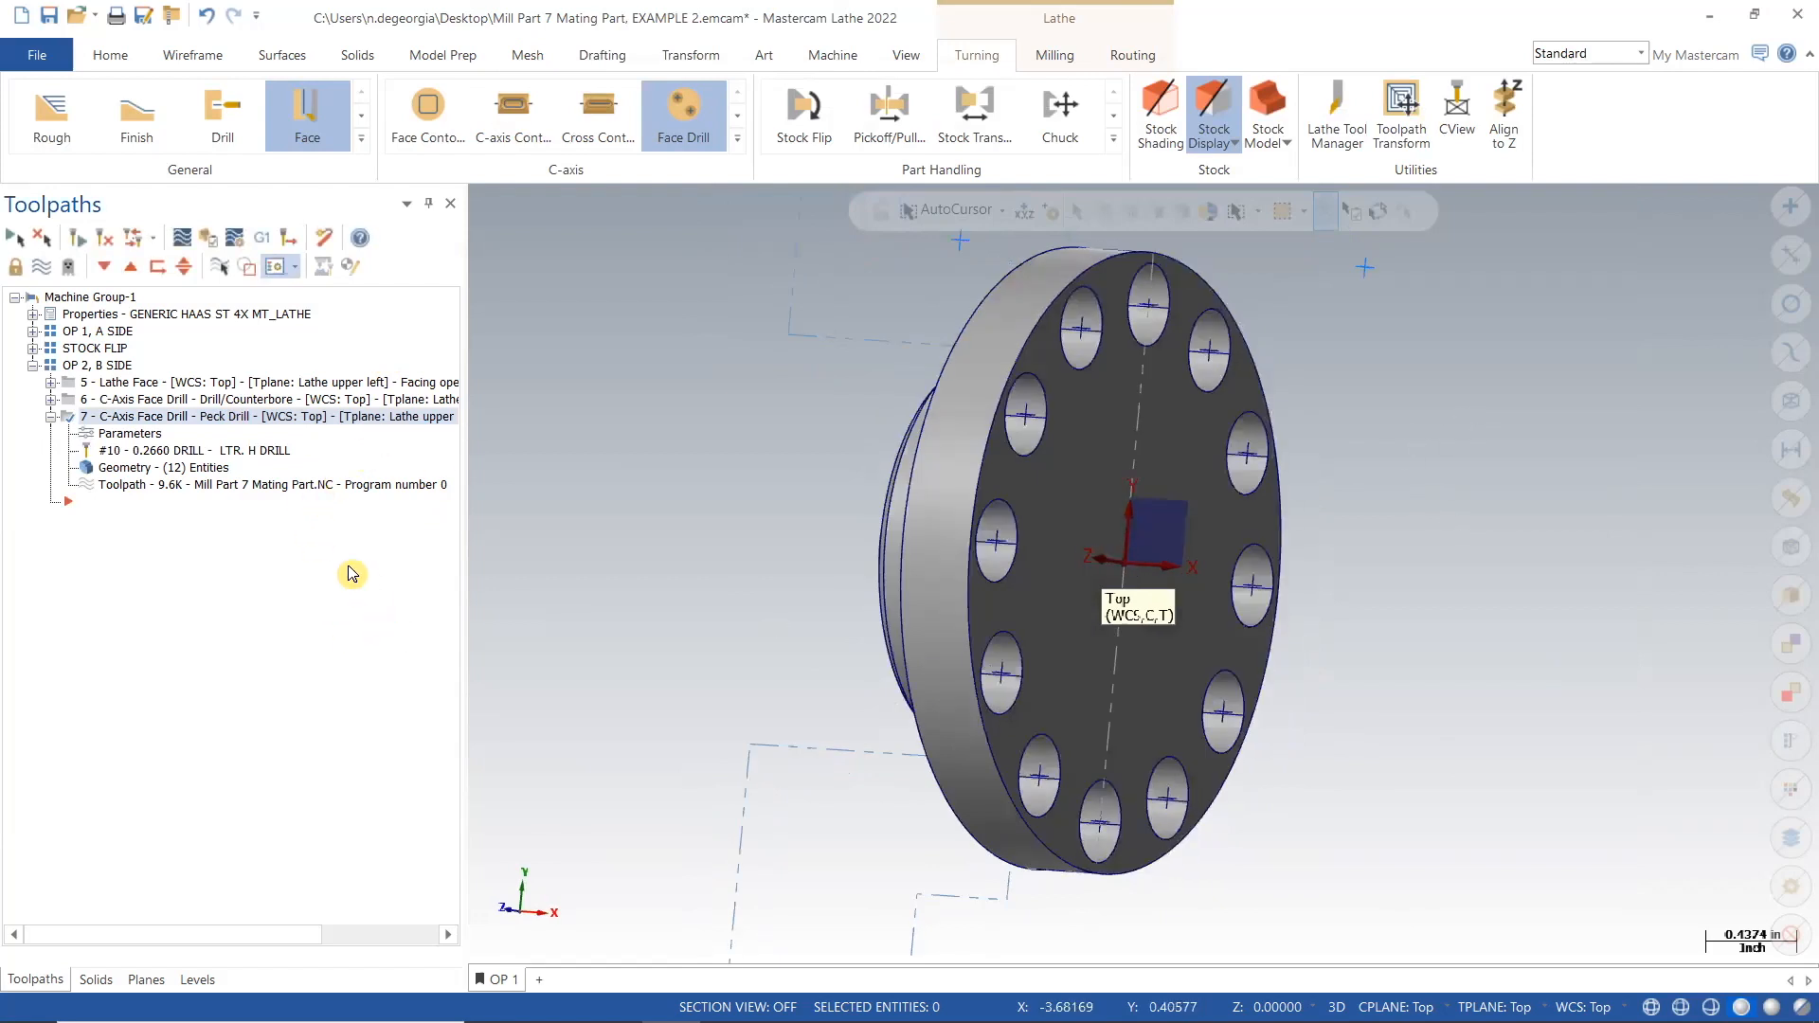
pyautogui.click(42, 269)
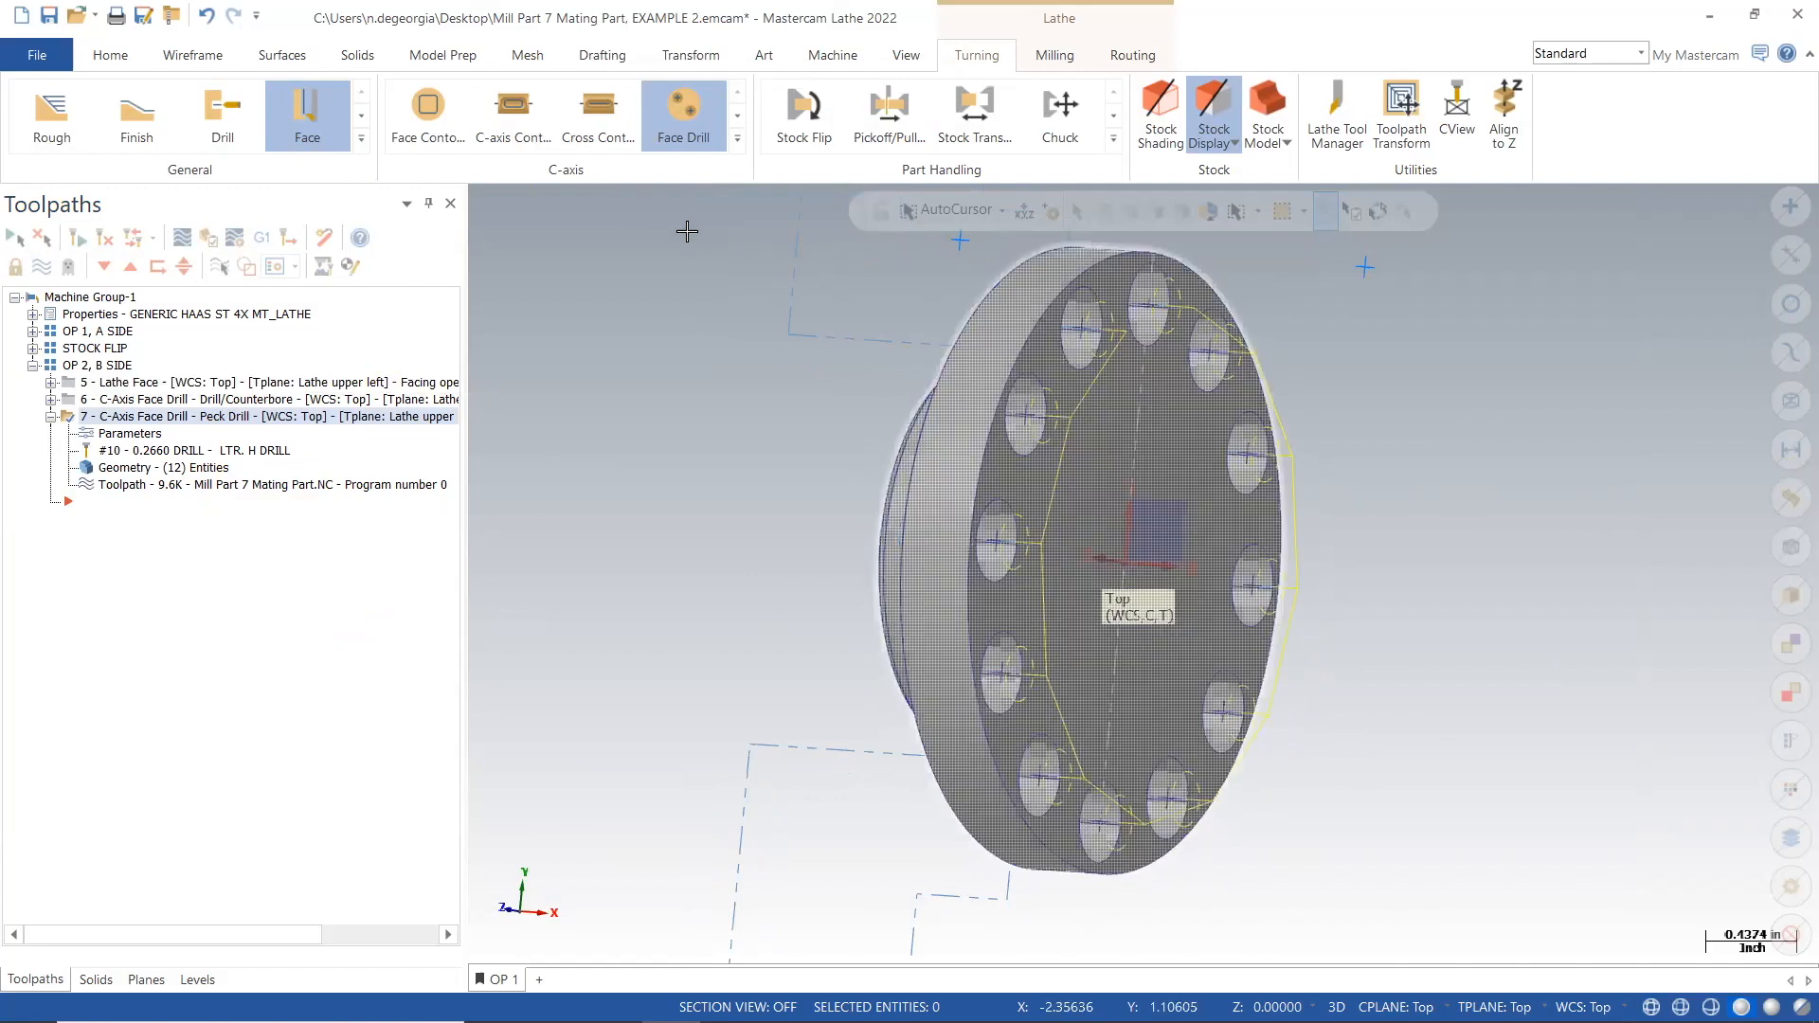
pyautogui.click(48, 15)
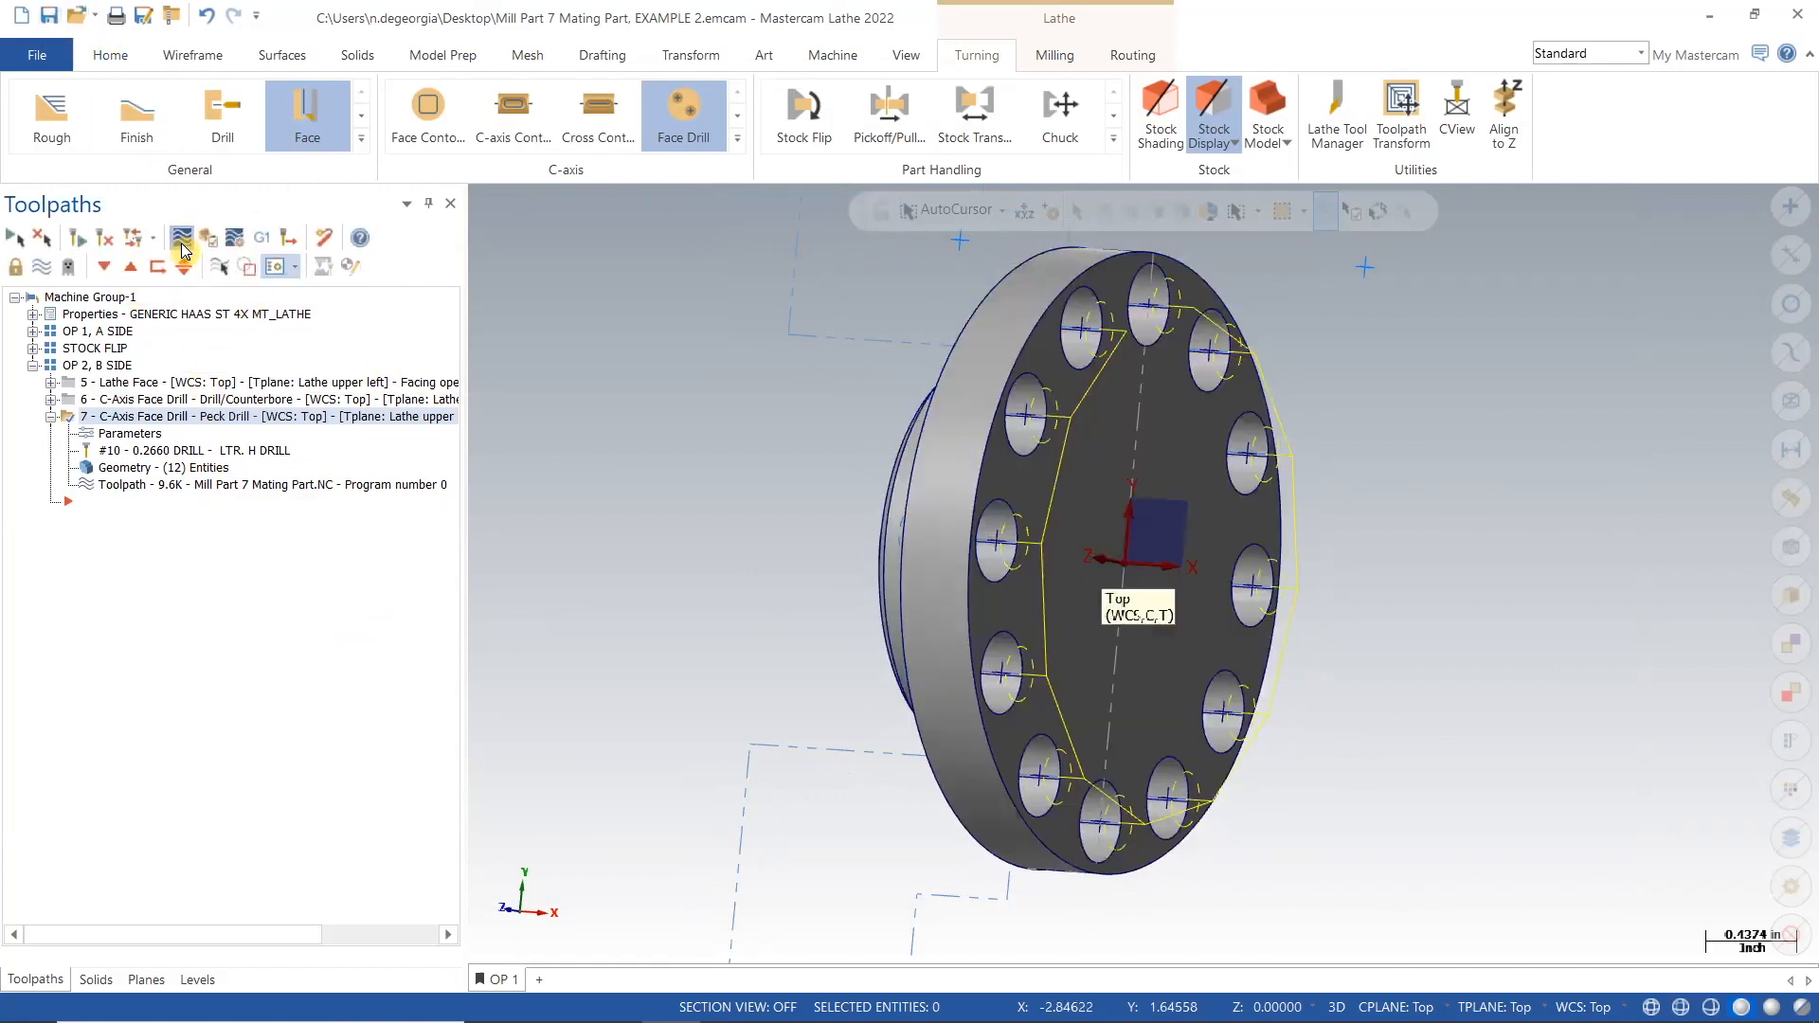
# Backplot the peck drill operation at a slower speed while viewing the flange from the side.
pyautogui.hotkey('alt', 't')
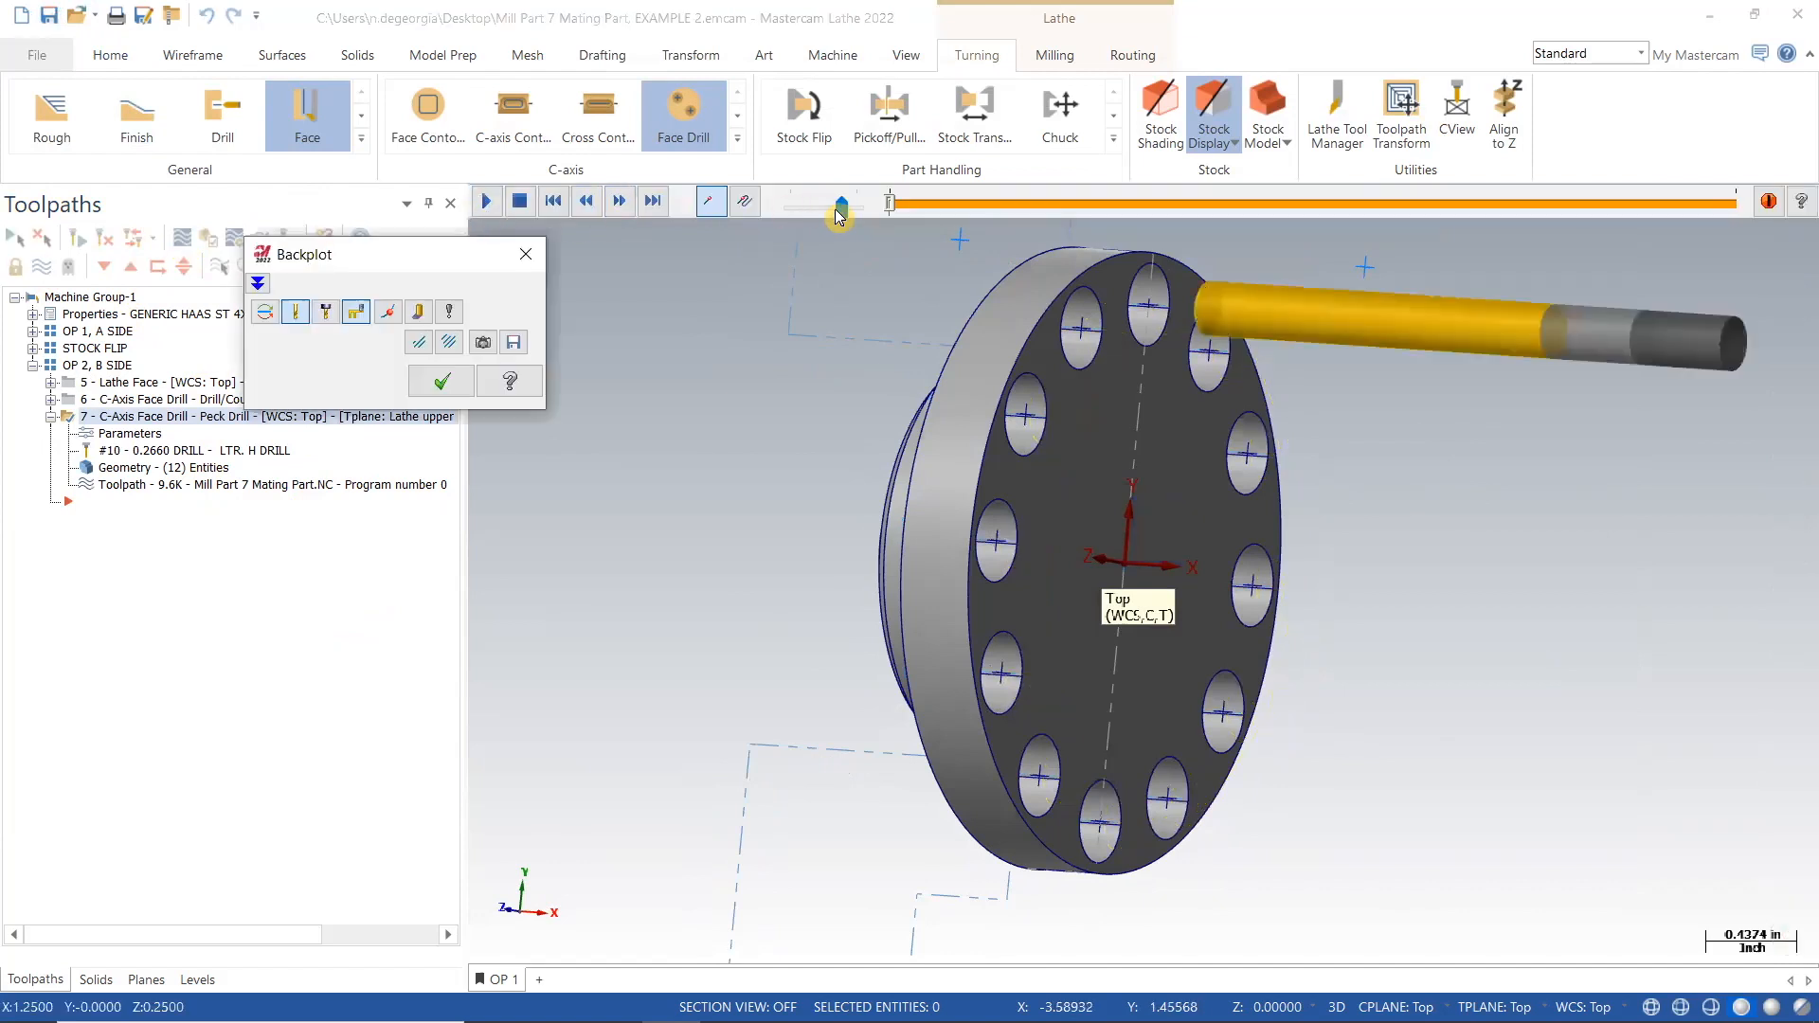
pyautogui.moveTo(843, 210); pyautogui.dragTo(817, 210)
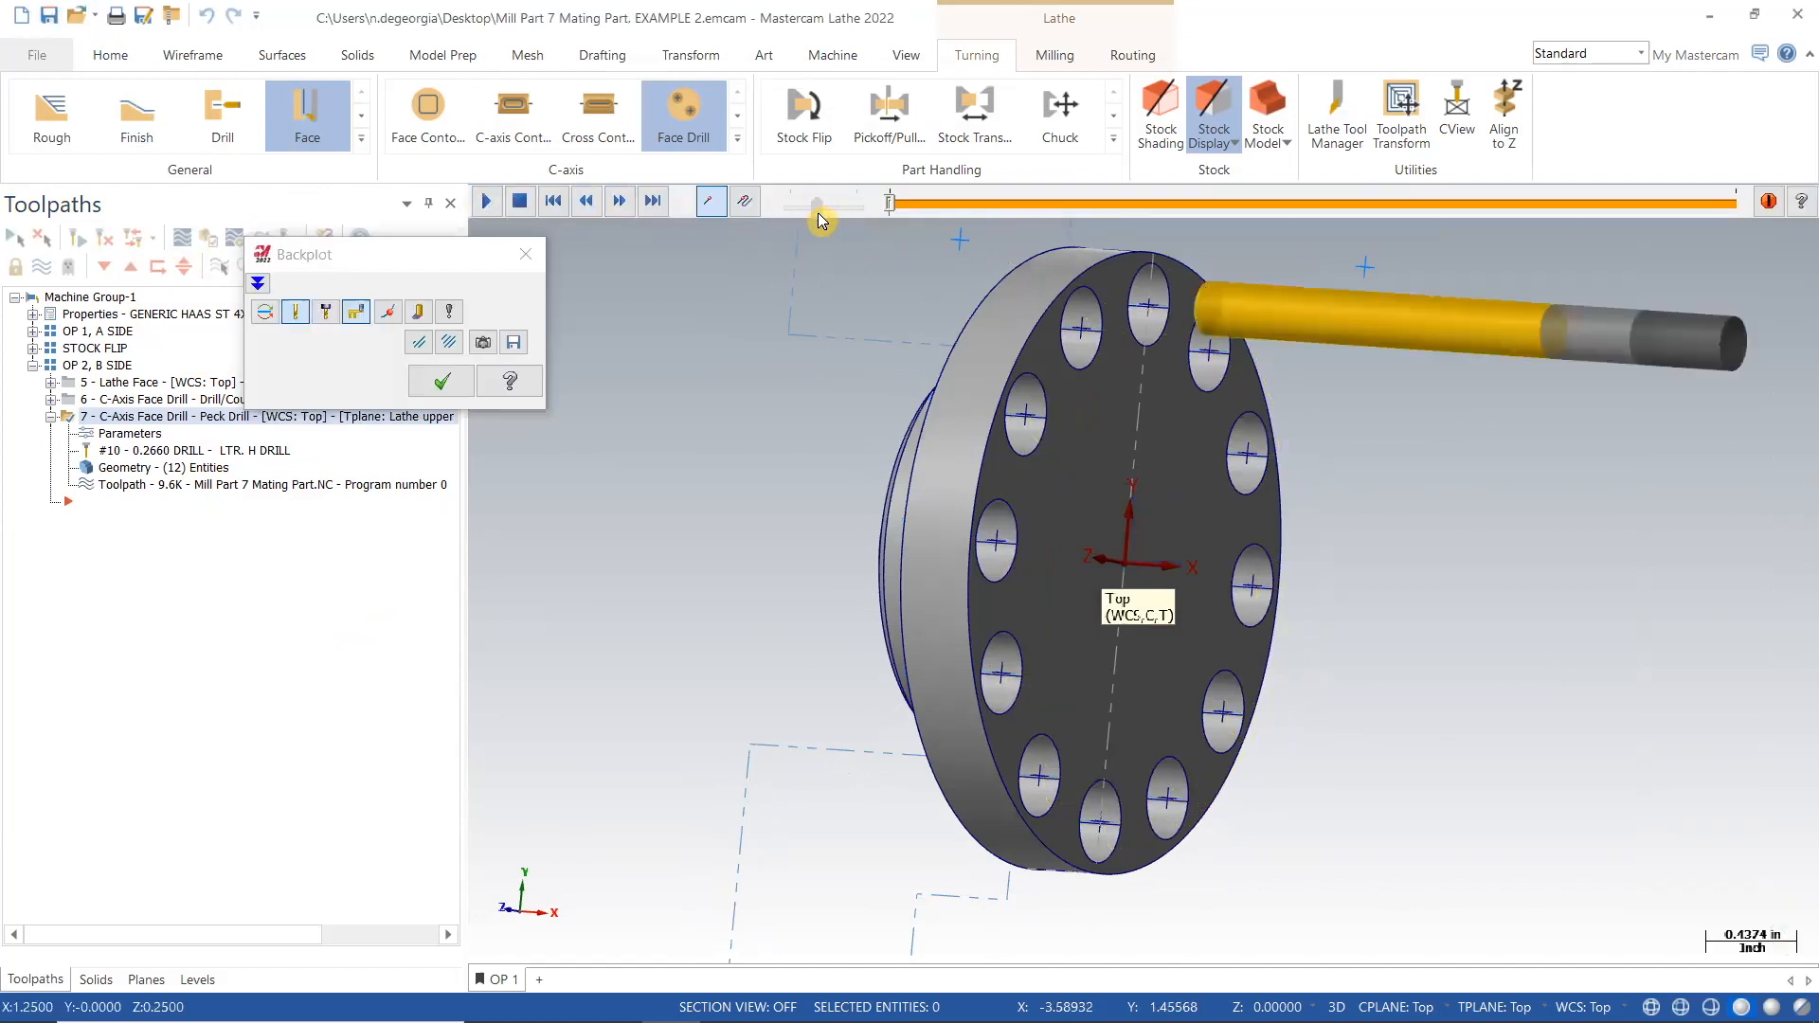
pyautogui.click(487, 201)
pyautogui.moveTo(1446, 731); pyautogui.dragTo(1564, 736, button='middle')
pyautogui.scroll(2, 1563, 735)
pyautogui.scroll(-3, 1438, 701)
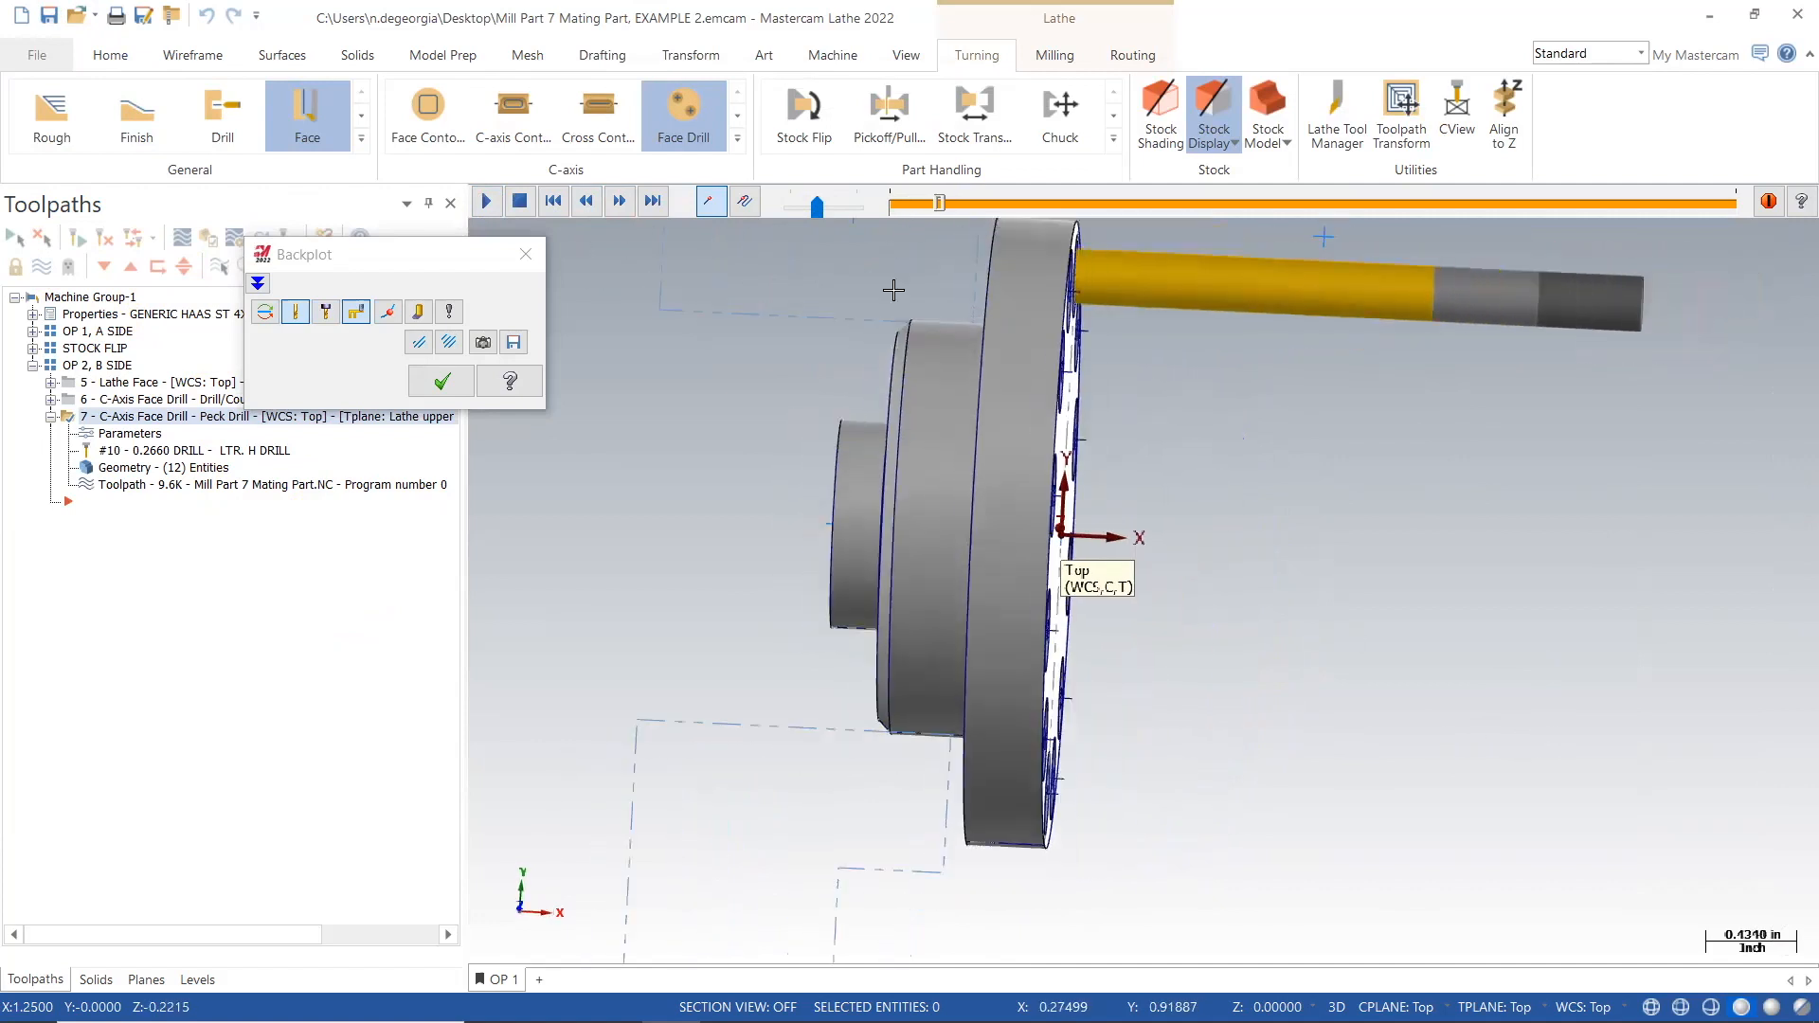
pyautogui.scroll(1, 1763, 731)
pyautogui.scroll(-2, 1572, 711)
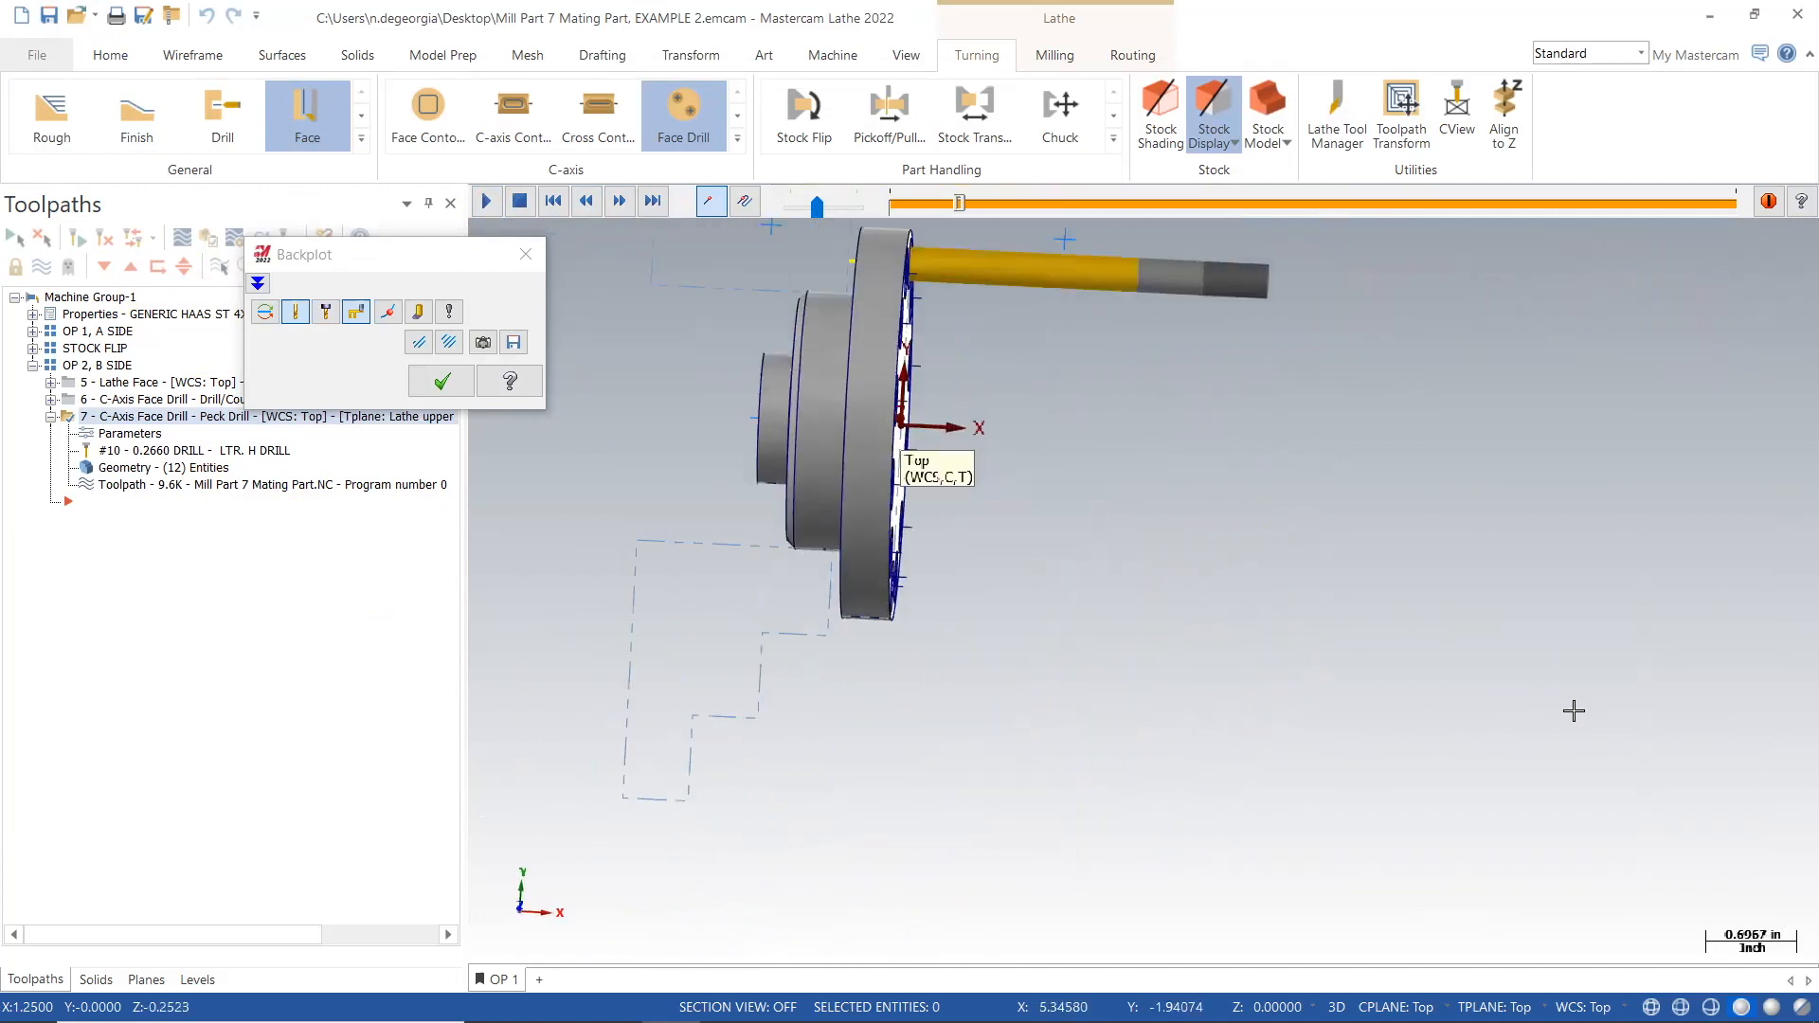
pyautogui.scroll(1, 782, 269)
pyautogui.scroll(5, 781, 269)
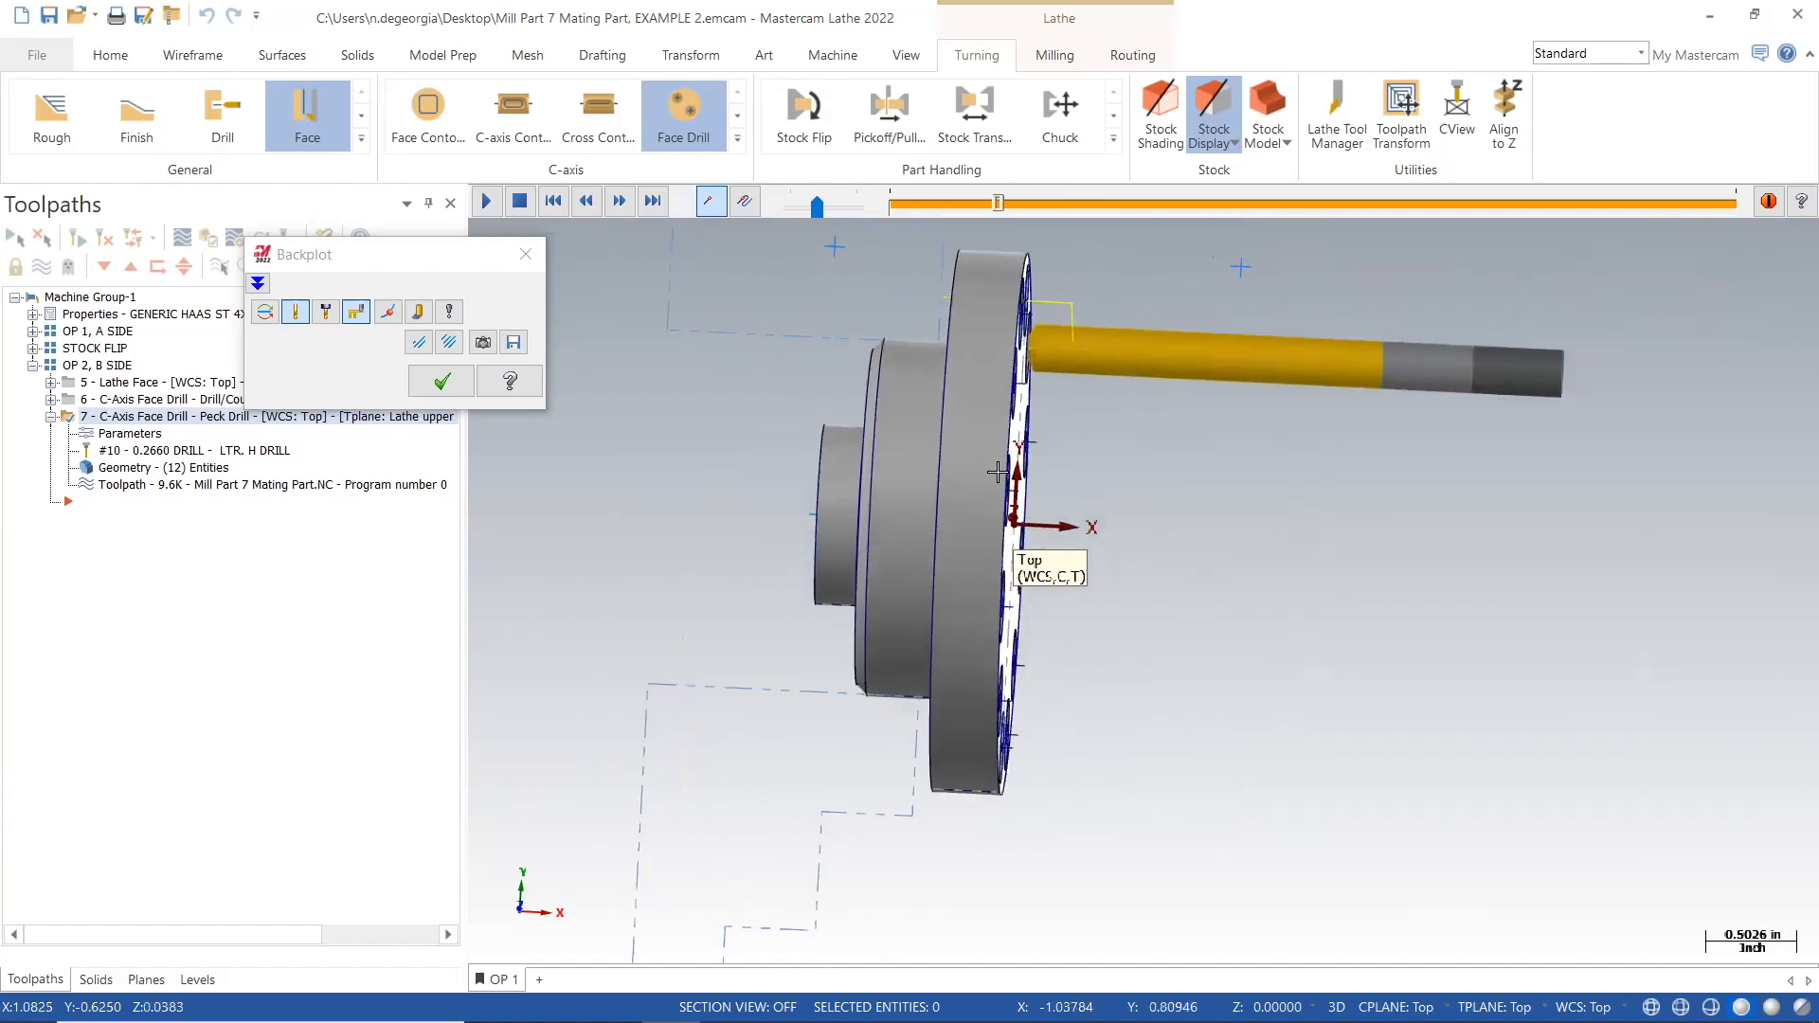
# Inspect closely how far the drill's path breaks through the back face of the flange.
pyautogui.scroll(-1, 1608, 725)
pyautogui.scroll(6, 1009, 246)
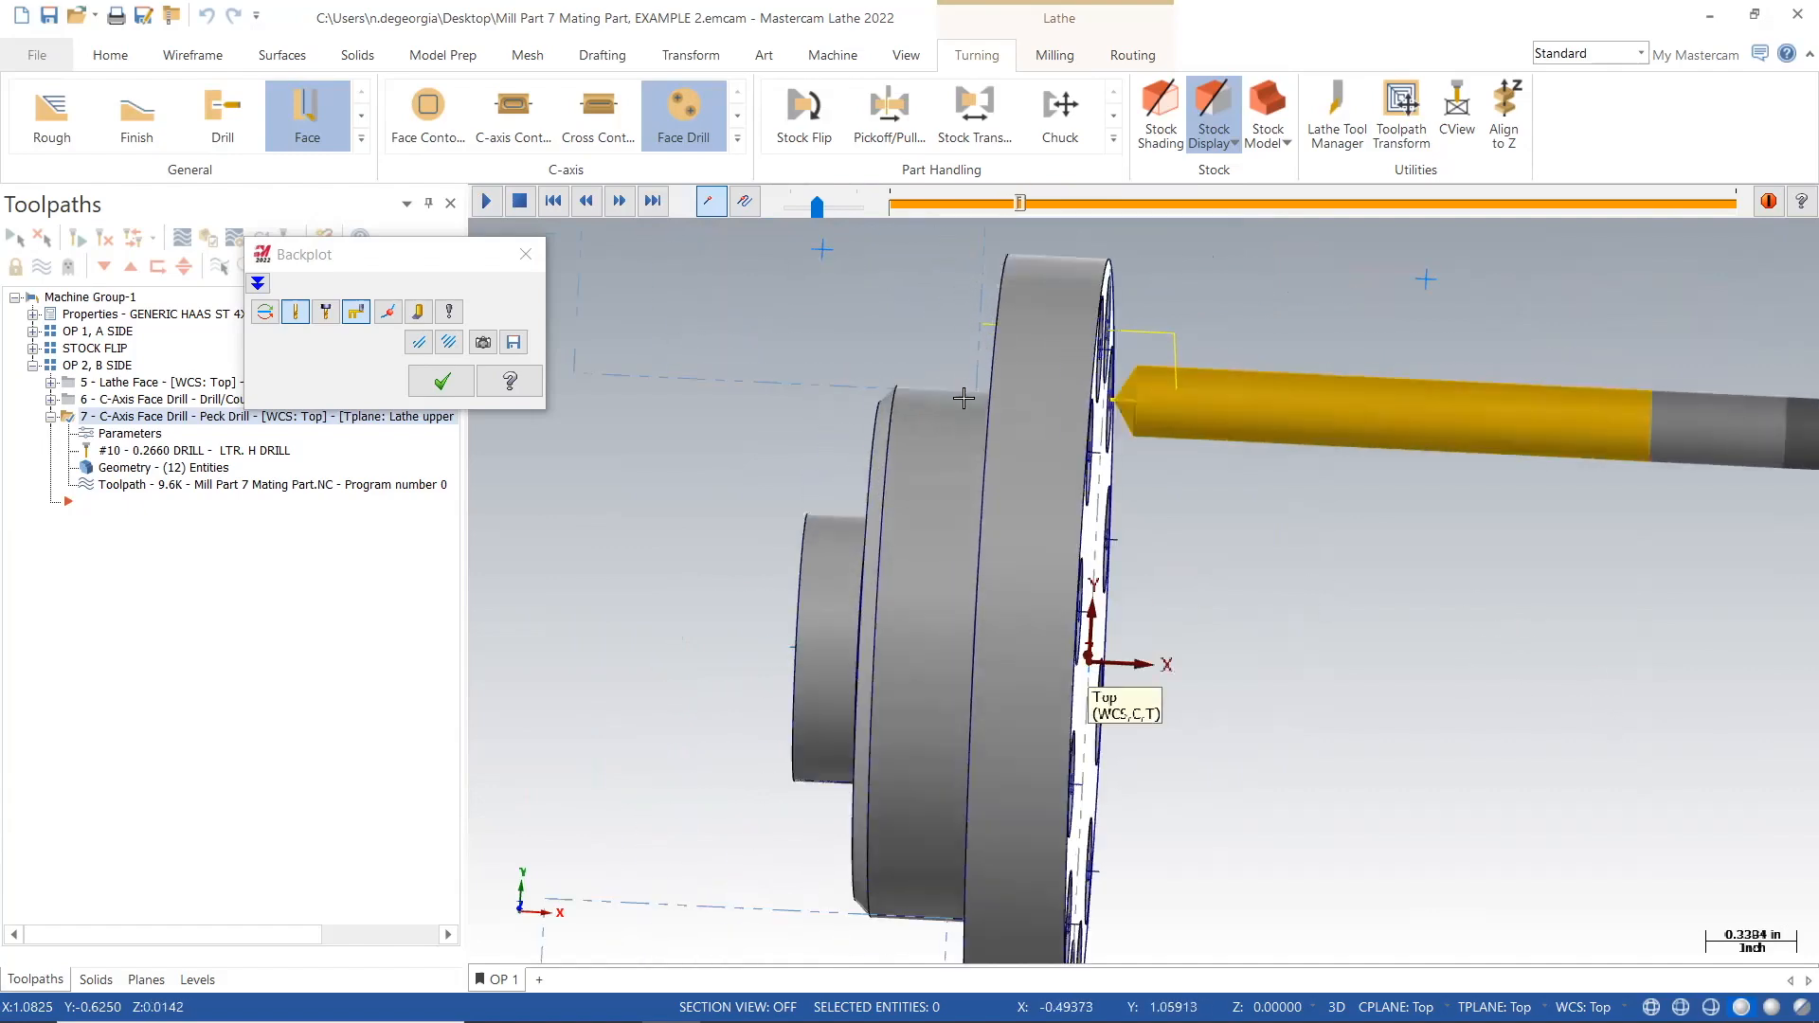
pyautogui.scroll(5, 1009, 246)
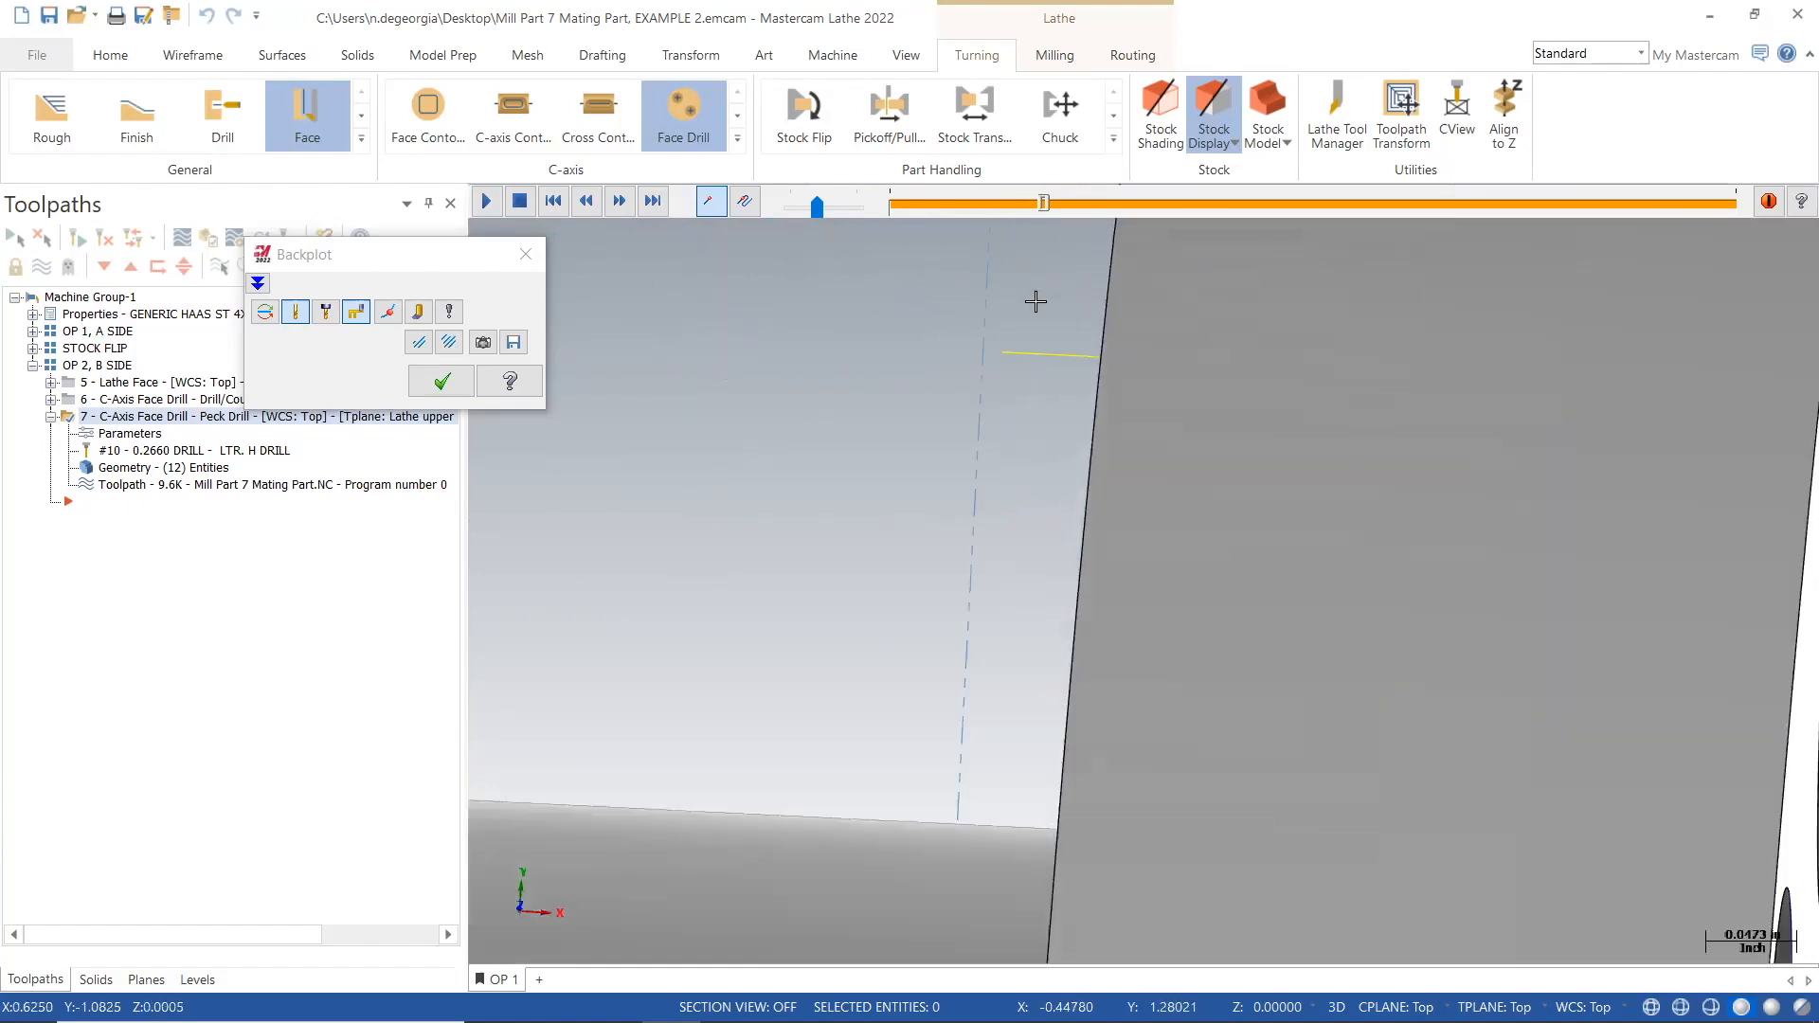
pyautogui.scroll(-1, 1049, 376)
pyautogui.scroll(-10, 1049, 375)
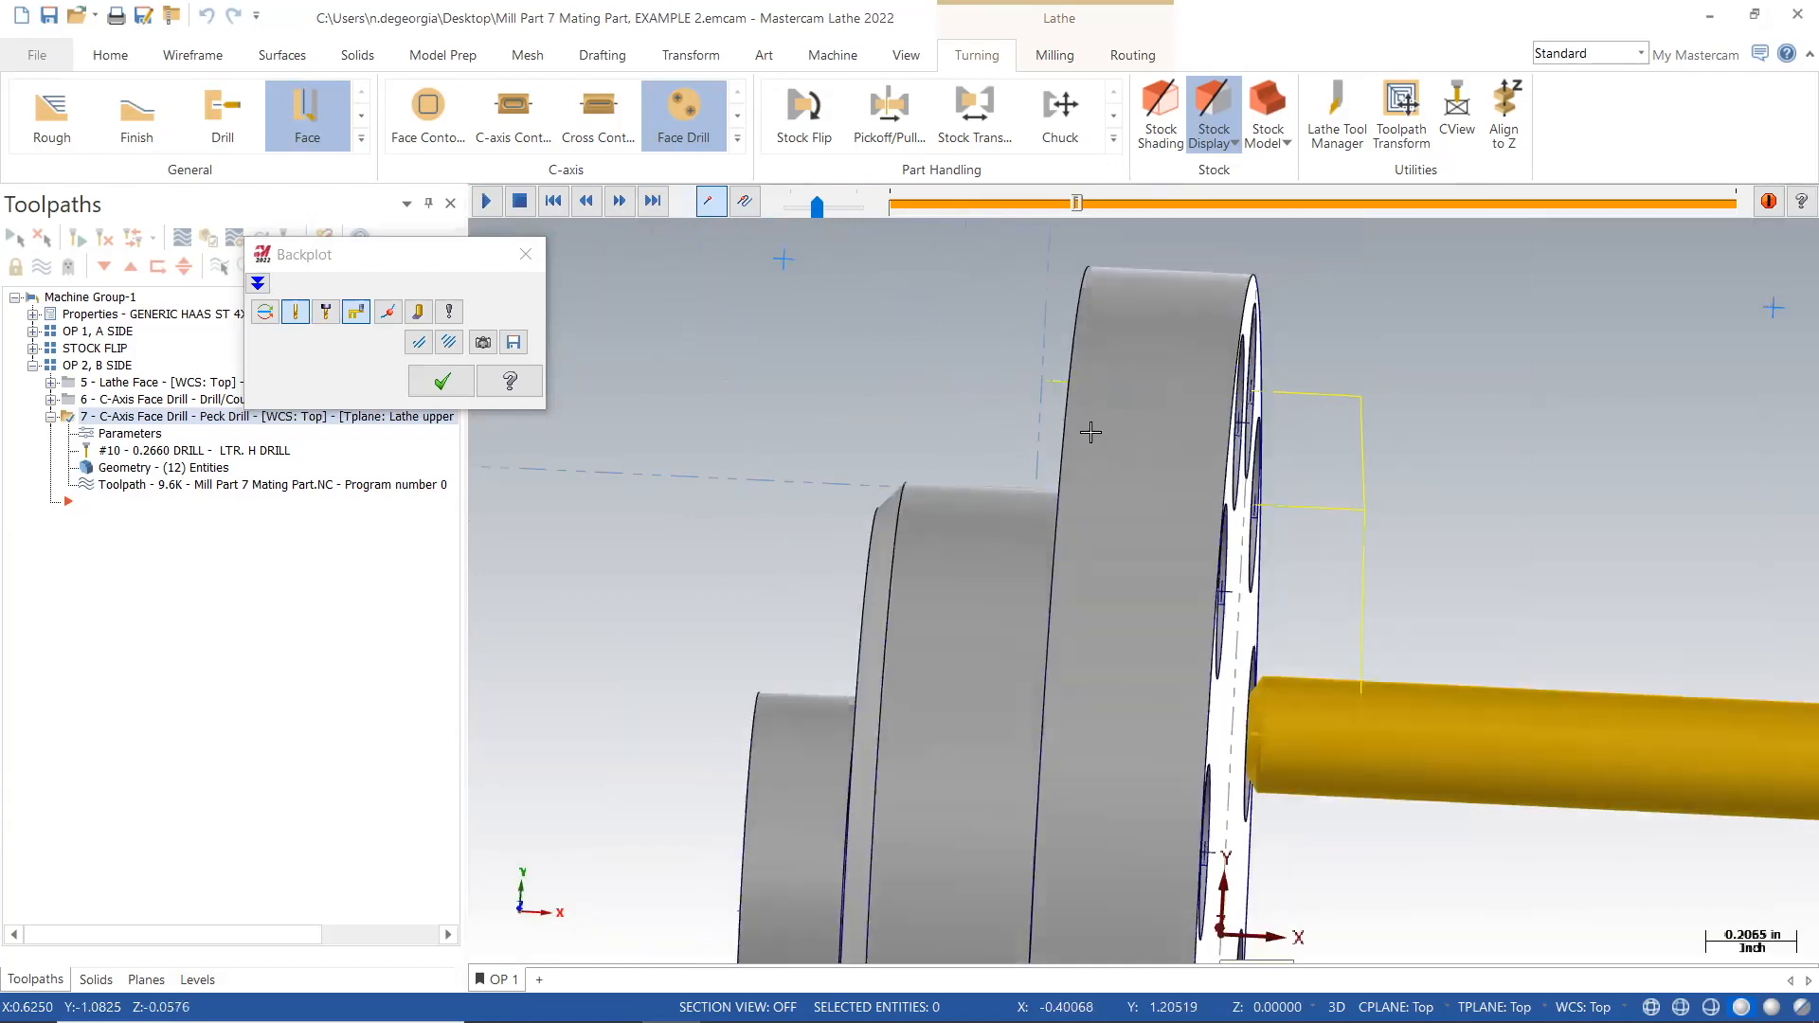
pyautogui.scroll(-1, 1328, 652)
# Watch the backplot through the remaining flange holes at a faster speed and close it.
pyautogui.moveTo(1503, 824); pyautogui.dragTo(1483, 828, button='middle')
pyautogui.scroll(2, 1298, 497)
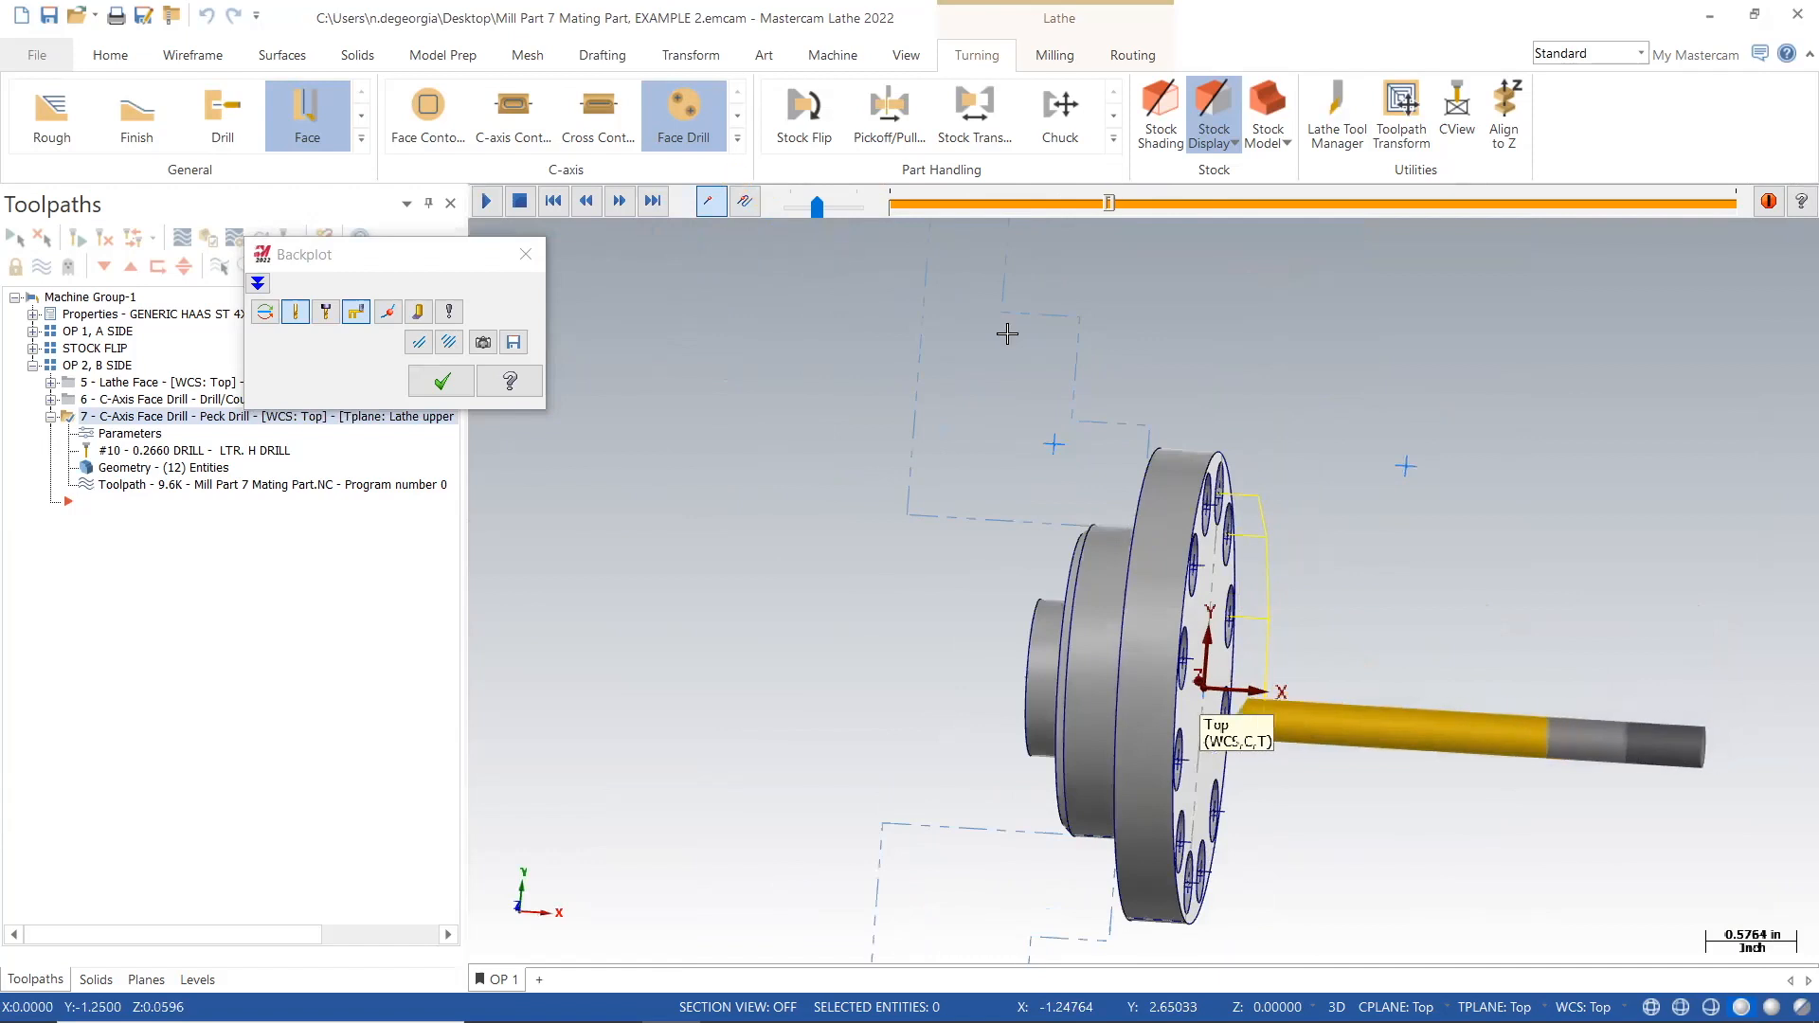
pyautogui.moveTo(1621, 622); pyautogui.dragTo(1490, 853, button='middle')
pyautogui.scroll(-2, 1490, 852)
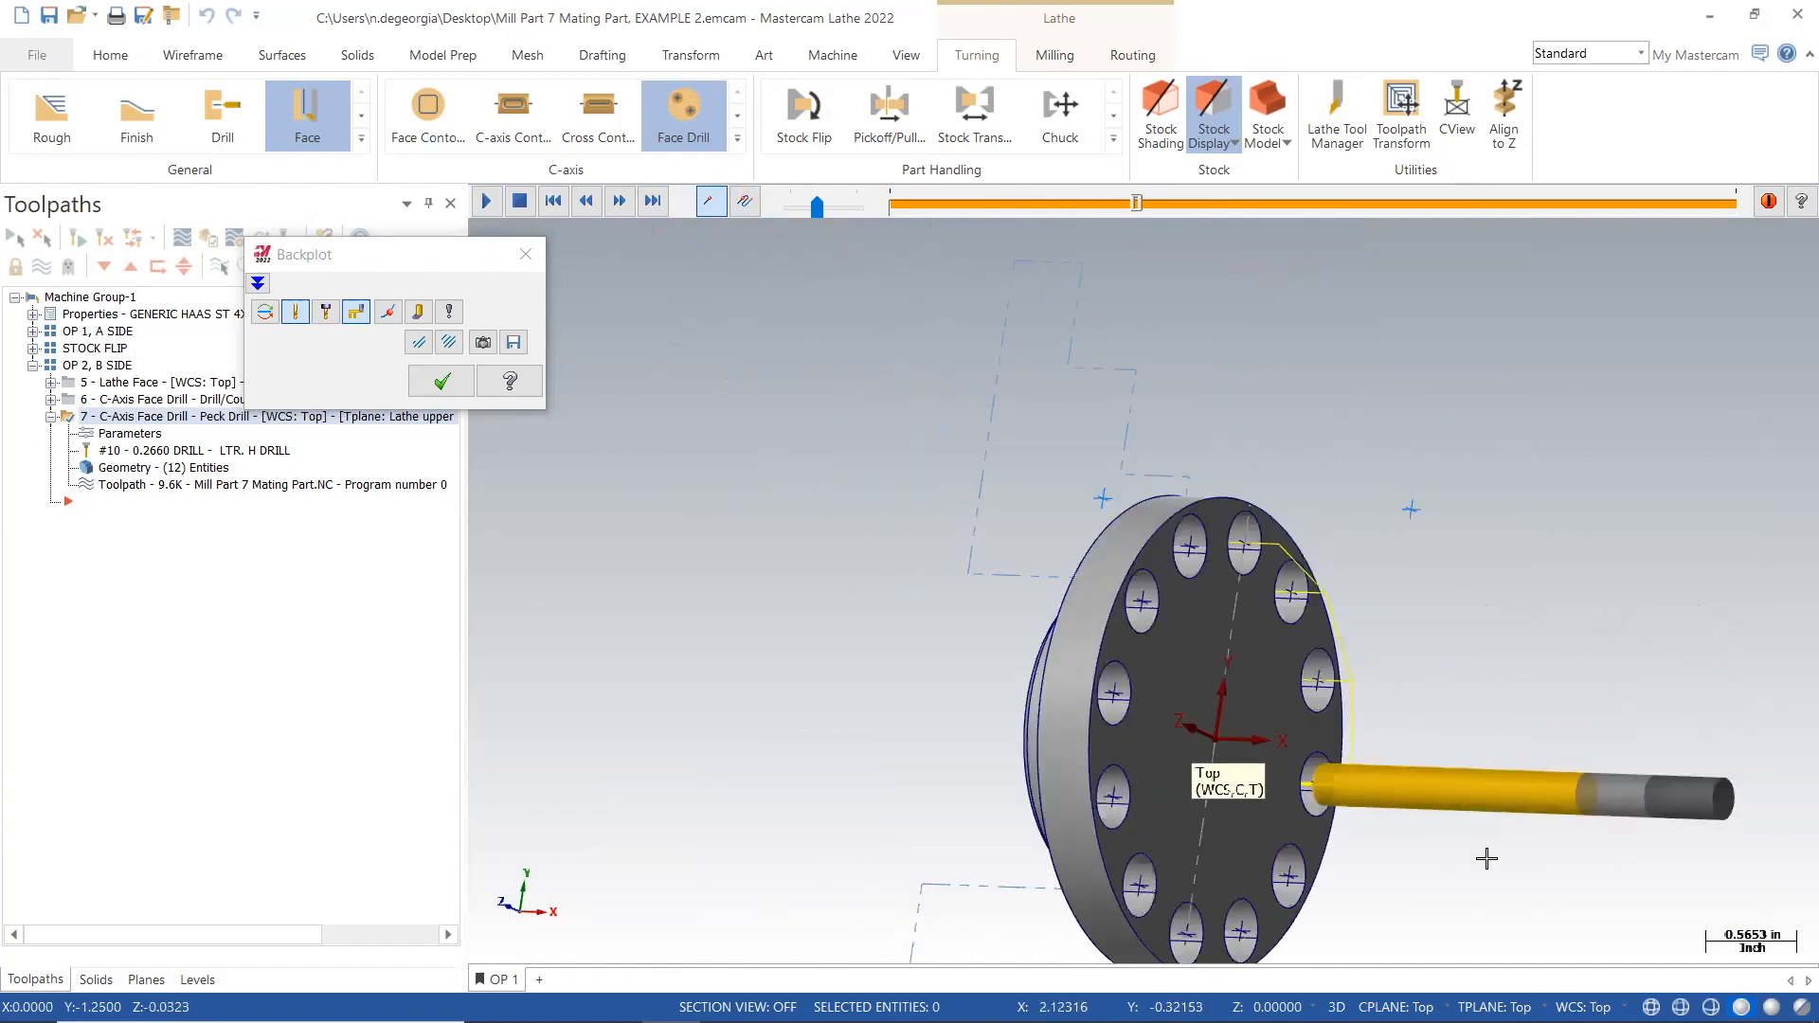
pyautogui.scroll(-1, 846, 778)
pyautogui.scroll(2, 1373, 926)
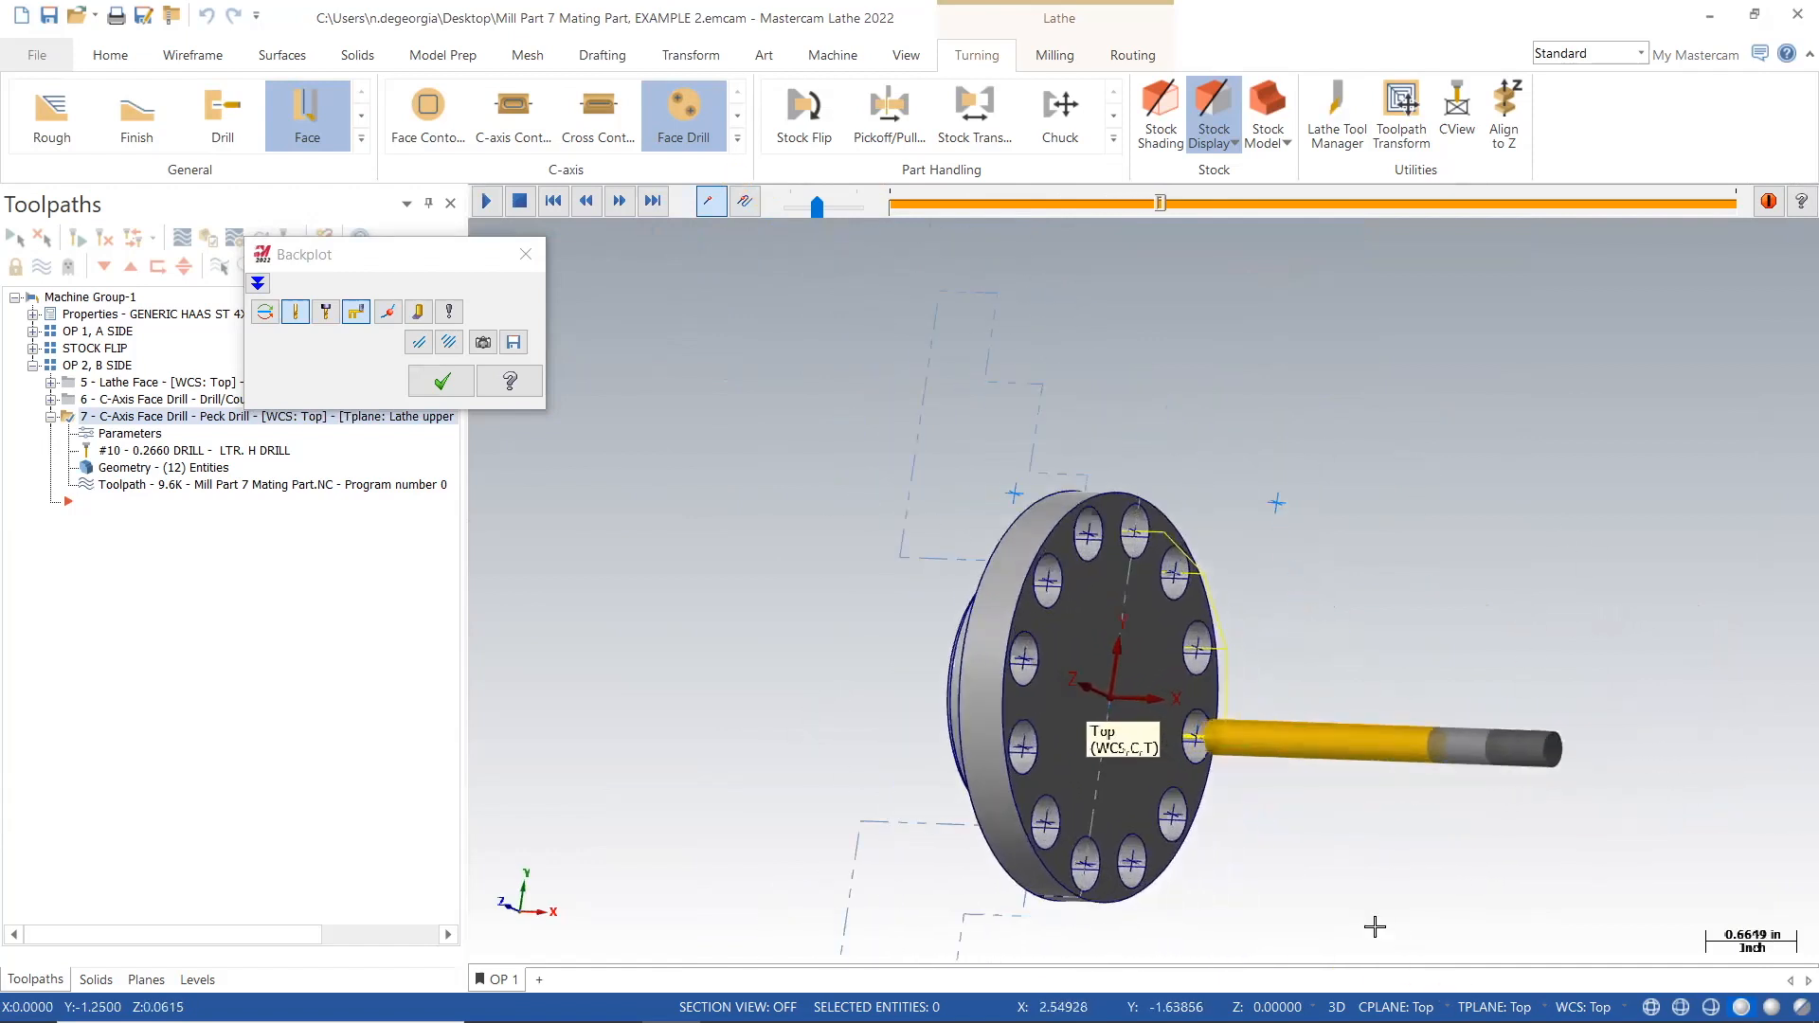
pyautogui.moveTo(821, 207); pyautogui.dragTo(844, 208)
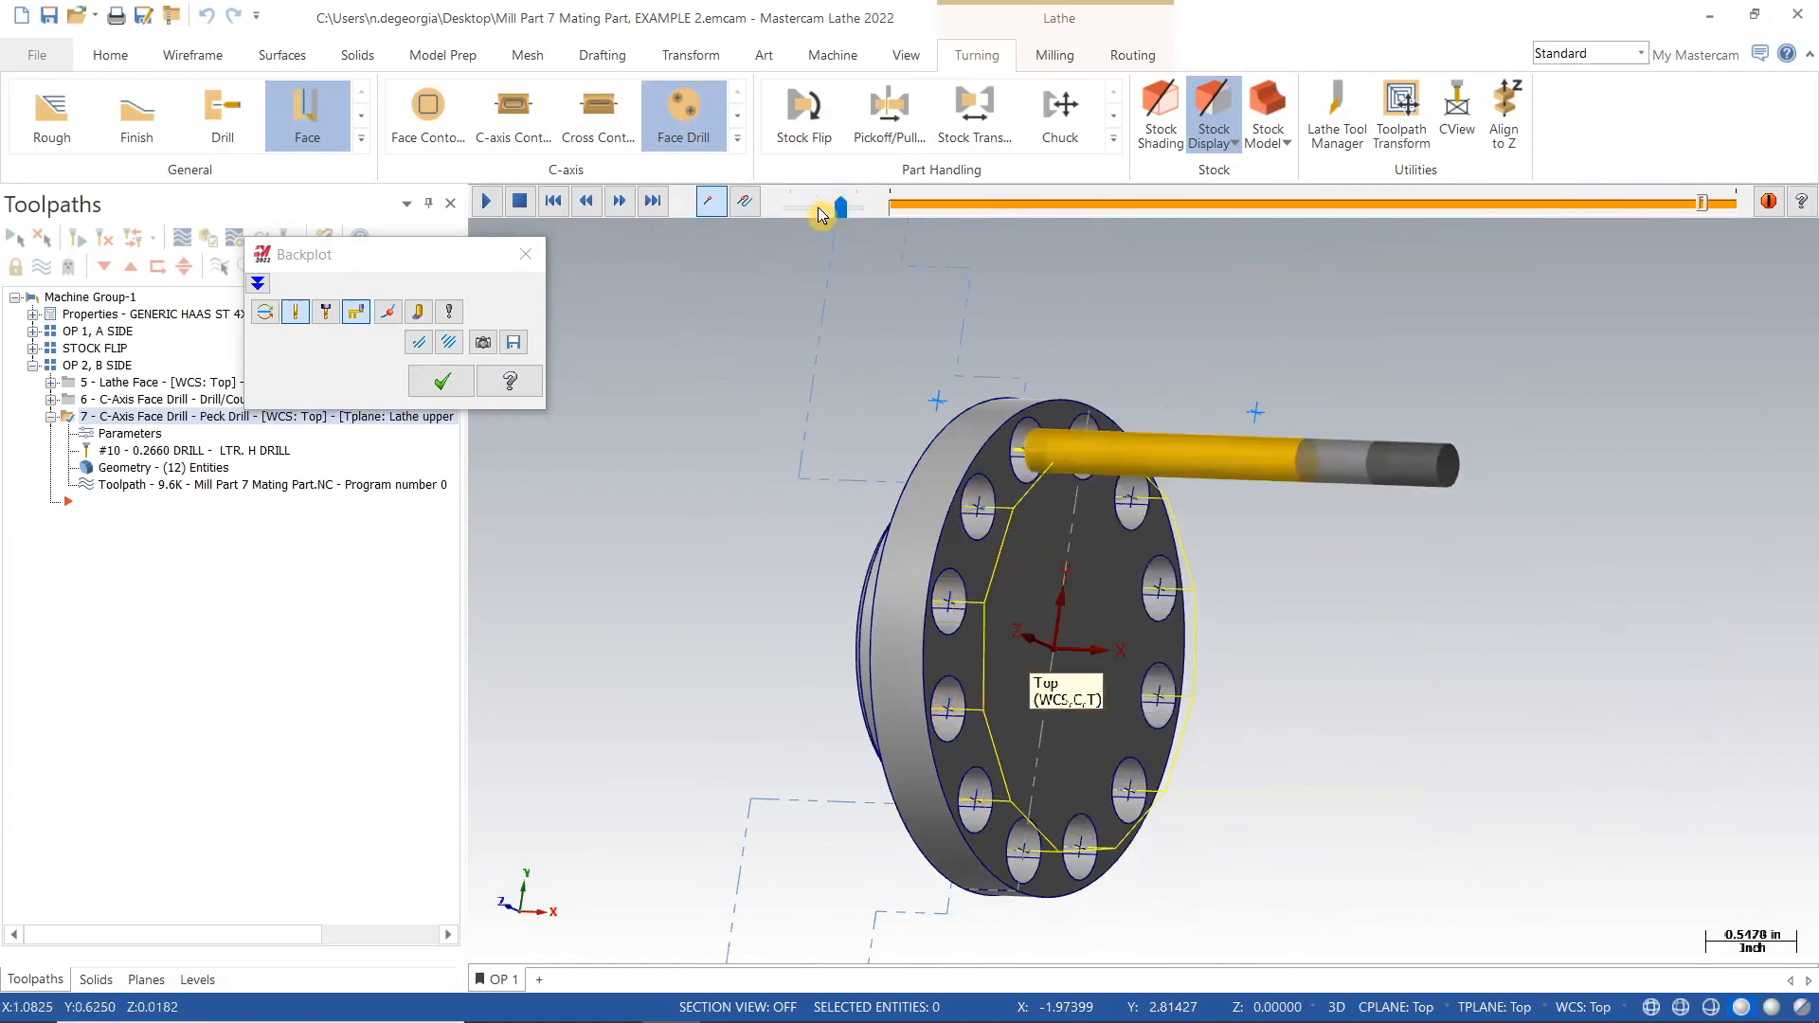
pyautogui.click(525, 254)
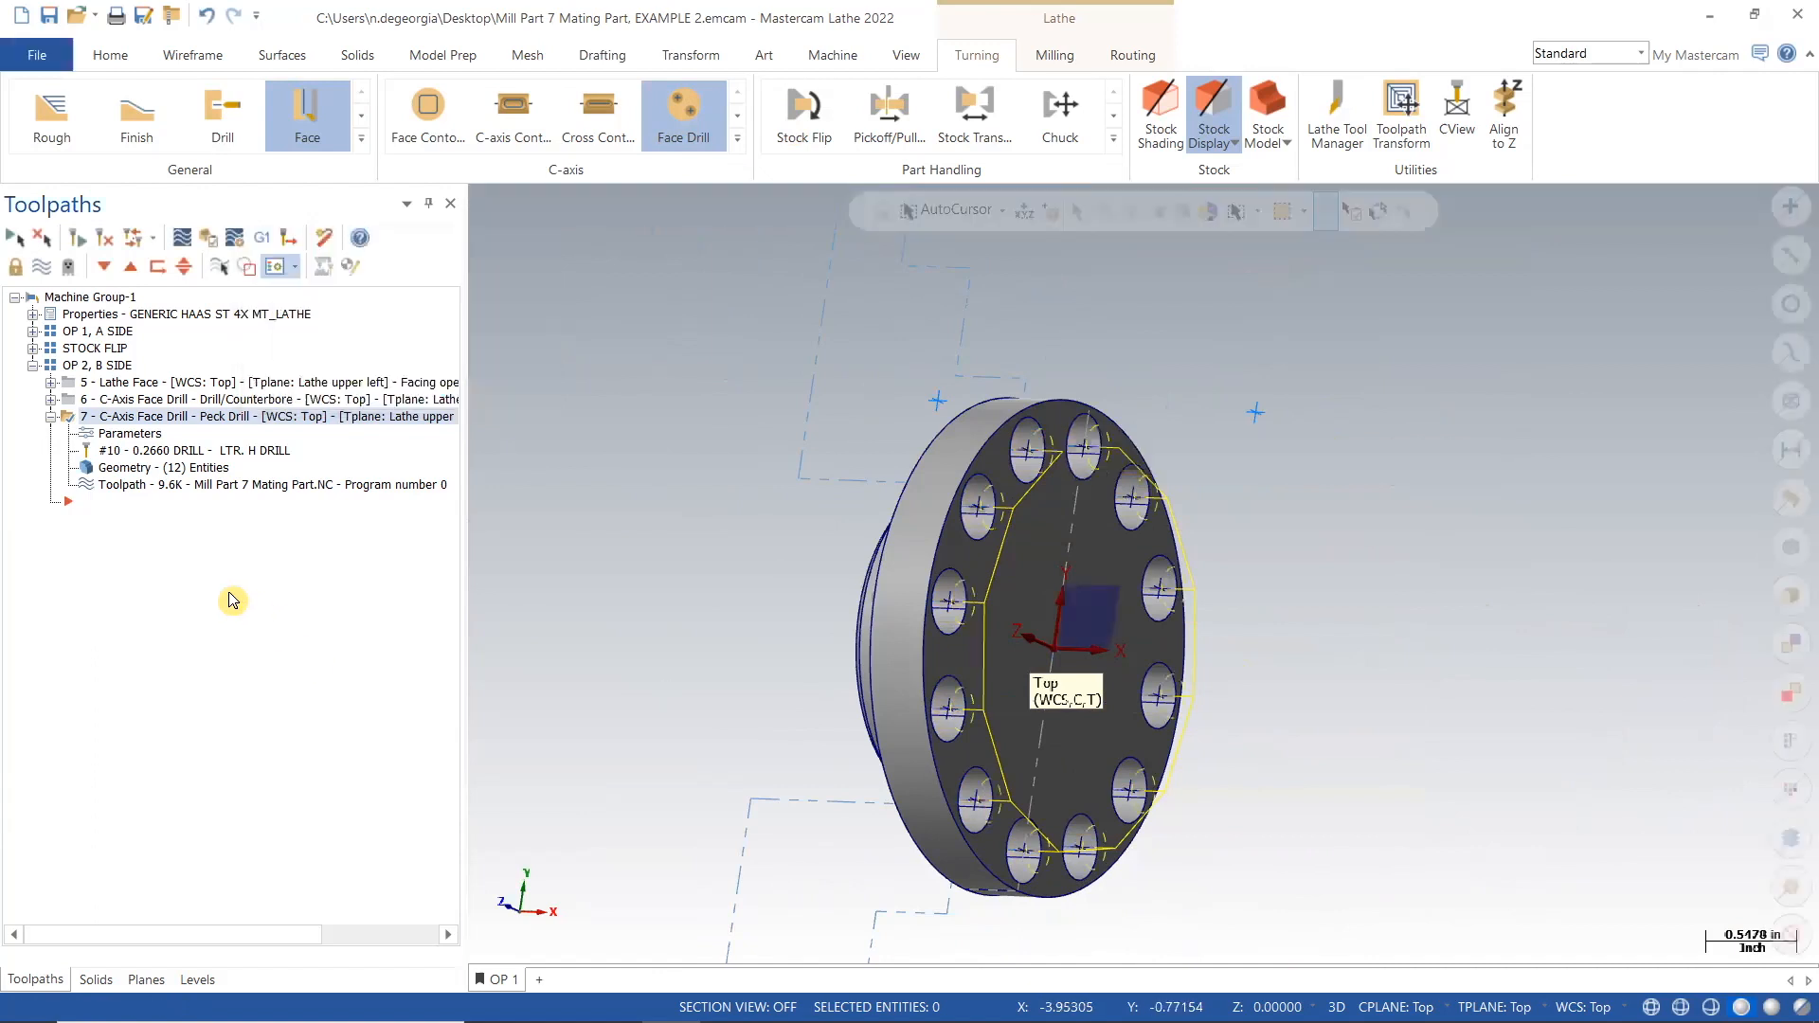
# Start a C-axis Face Contour toolpath and set its chaining to wireframe mode limited to the Cplane.
pyautogui.click(183, 238)
pyautogui.moveTo(237, 936); pyautogui.dragTo(239, 938)
pyautogui.click(428, 112)
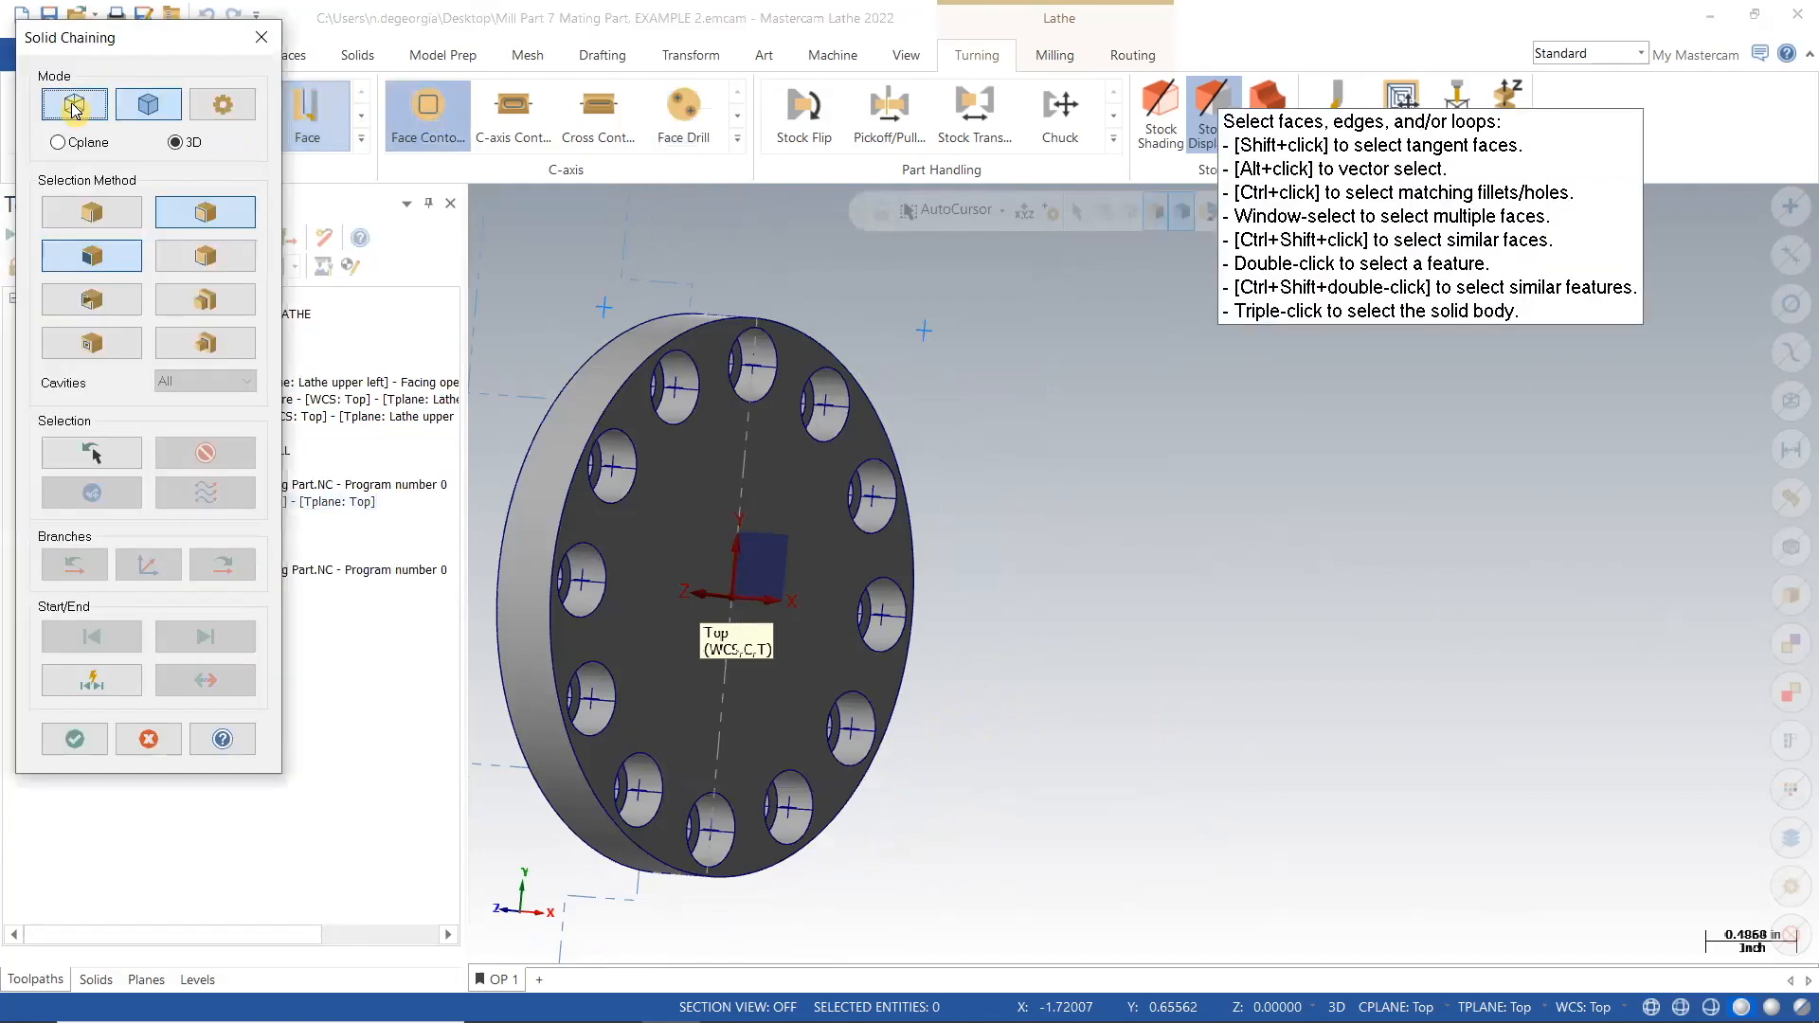
pyautogui.click(59, 143)
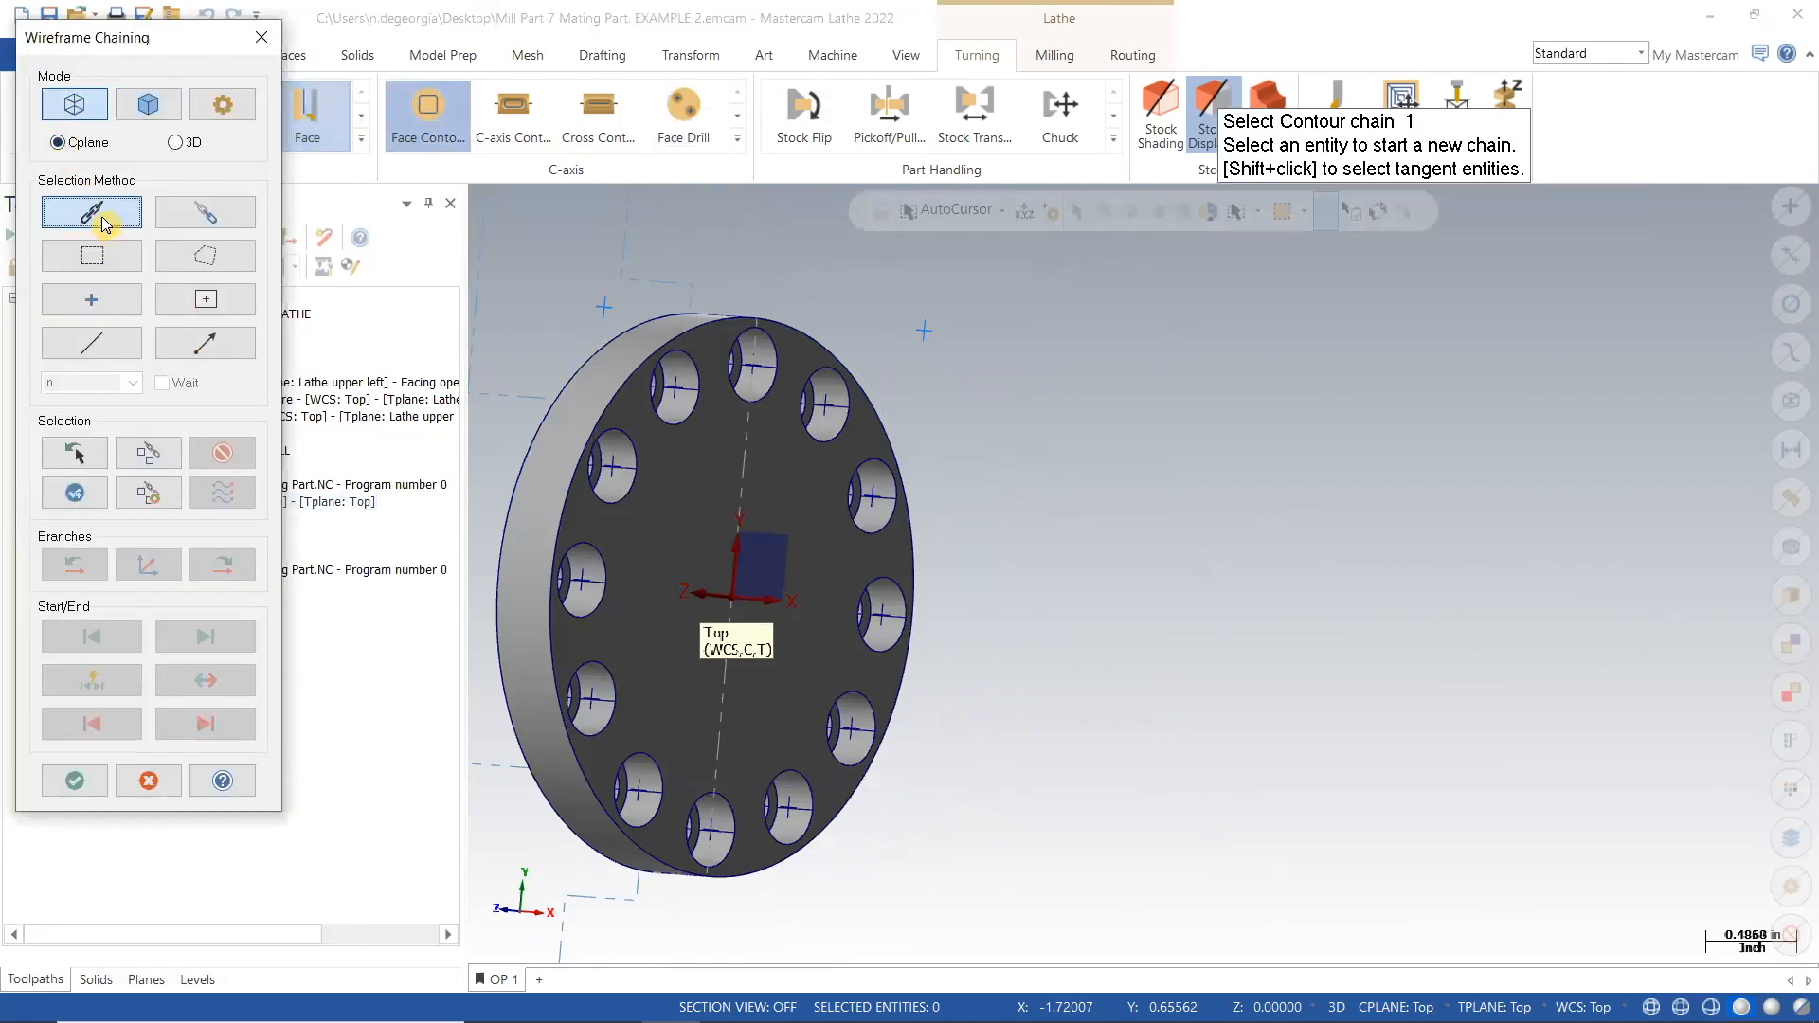
# Chain the centre point and circular edge of each of the twelve flange holes clockwise from the top hole, ending each chain, and accept the selection.
pyautogui.click(760, 365)
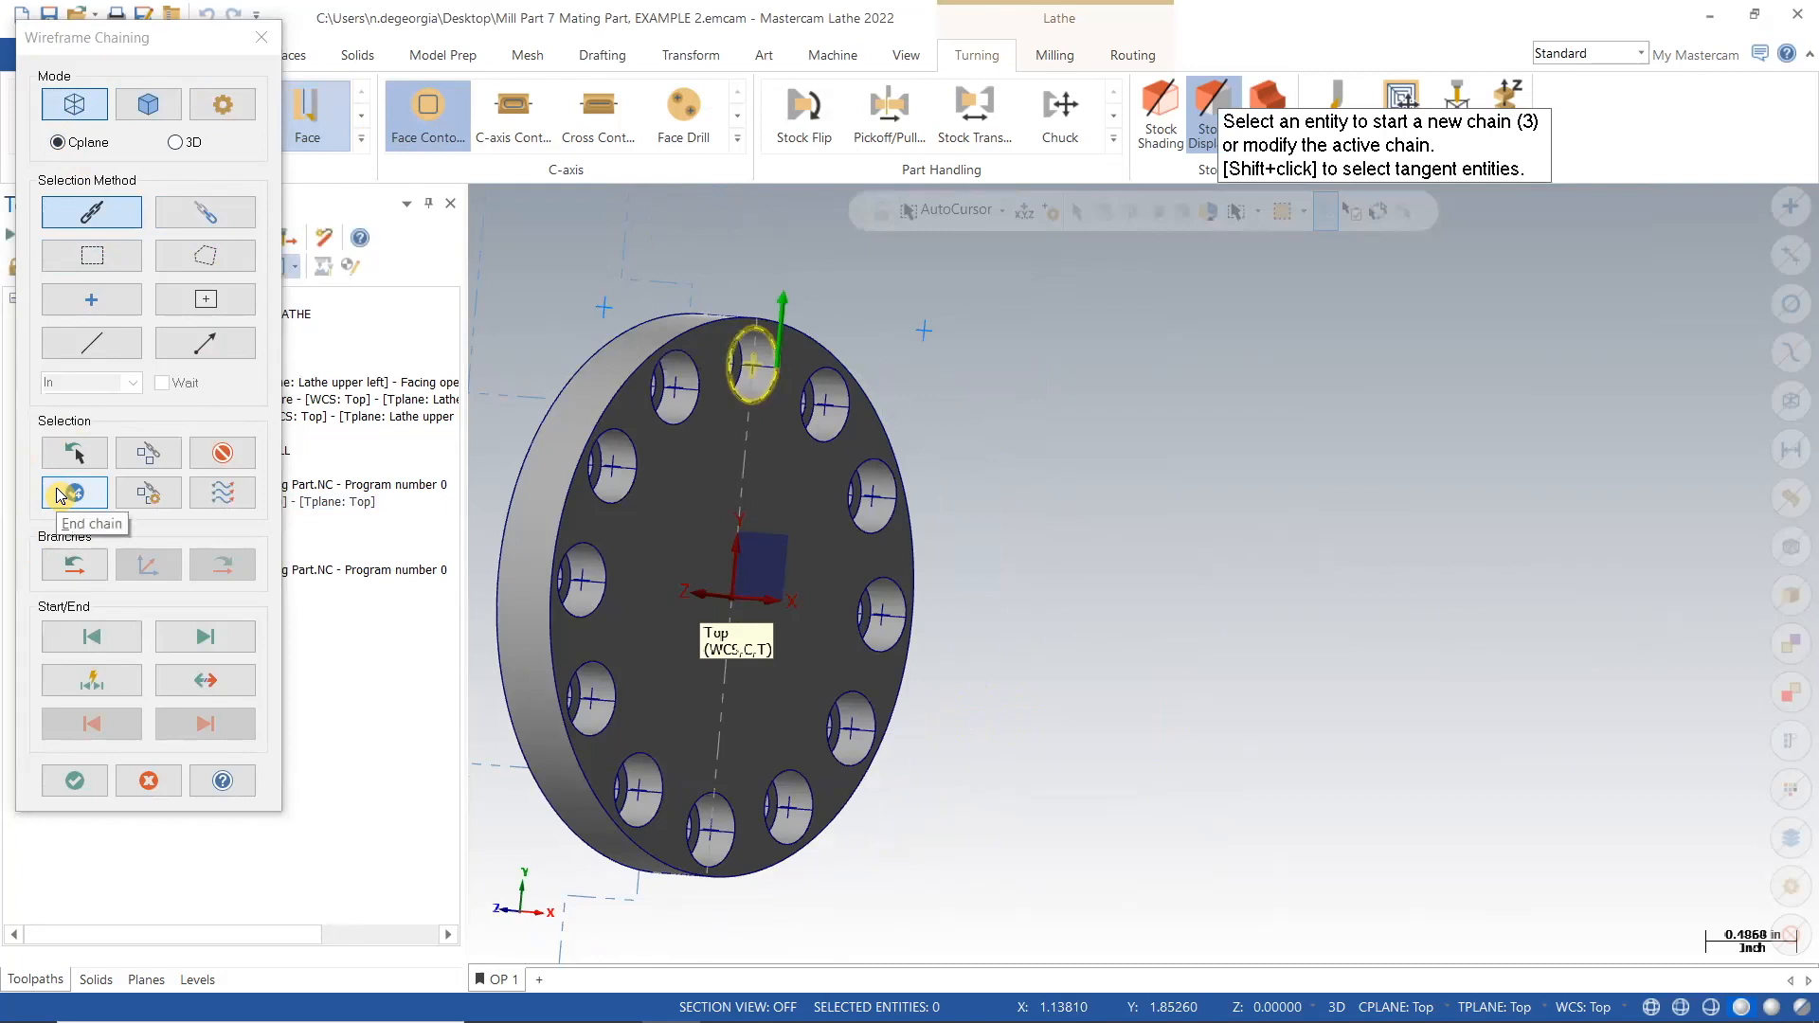
pyautogui.click(827, 405)
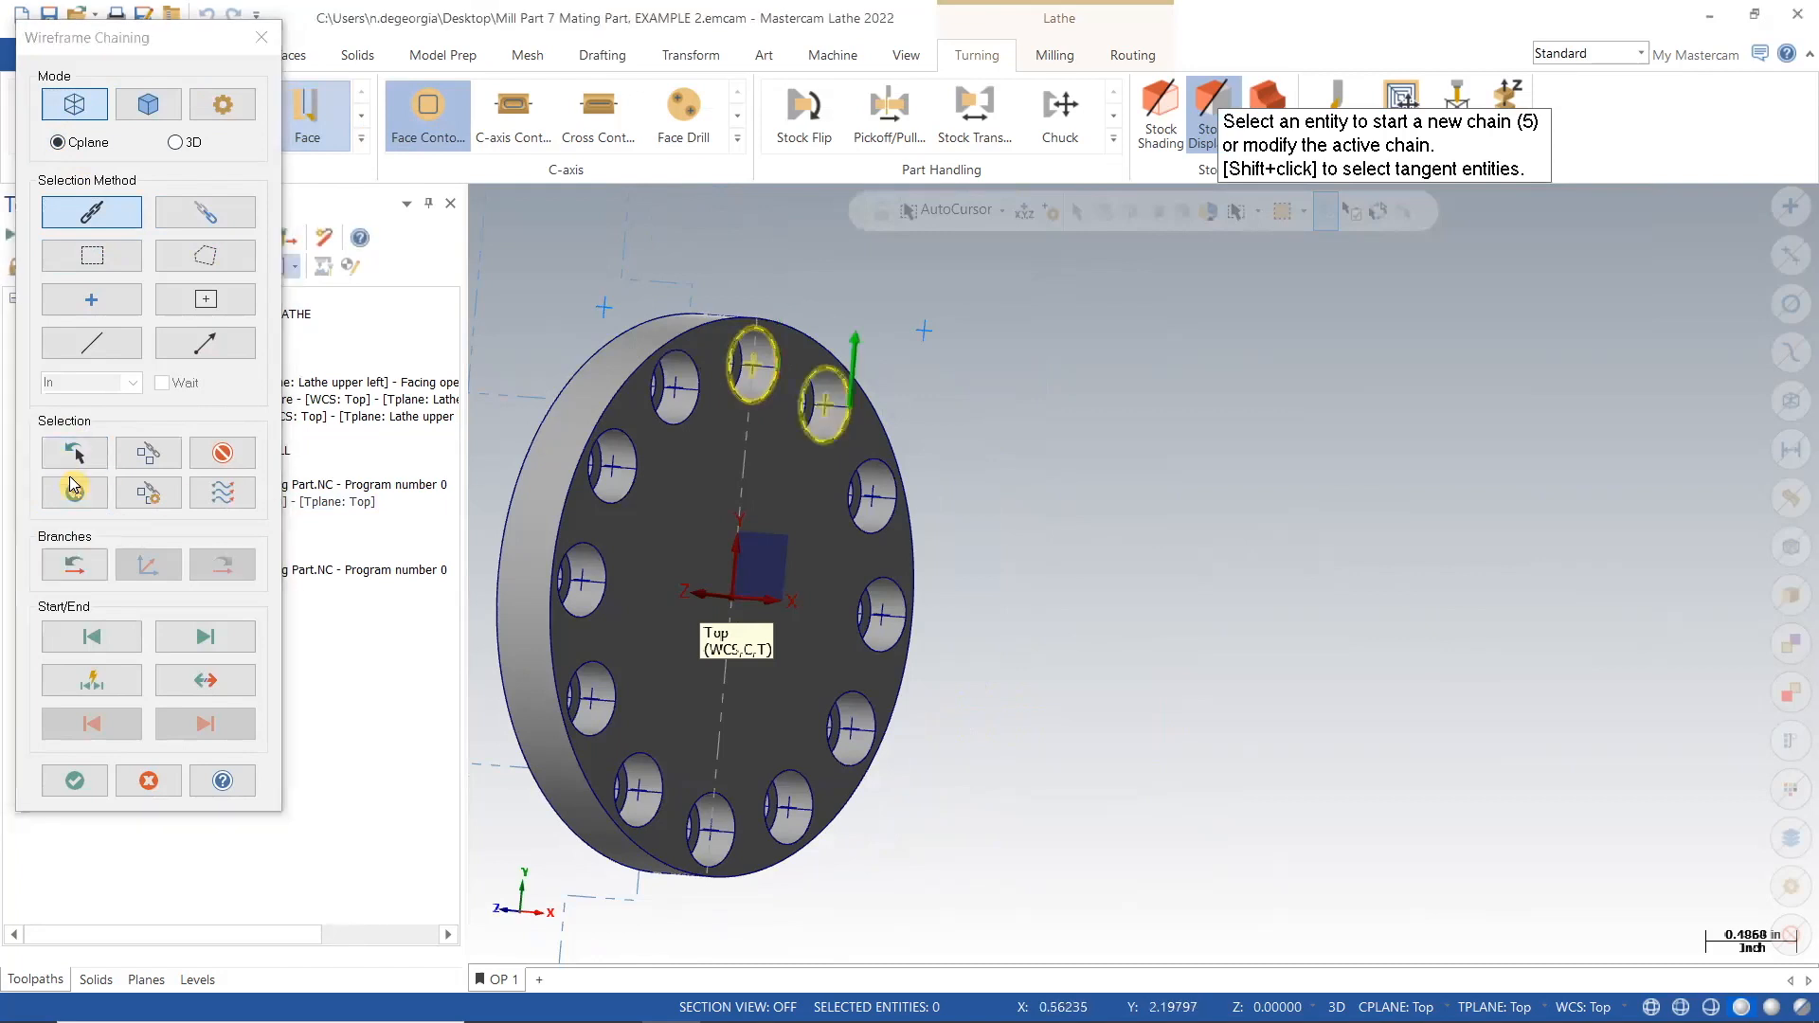
pyautogui.click(75, 489)
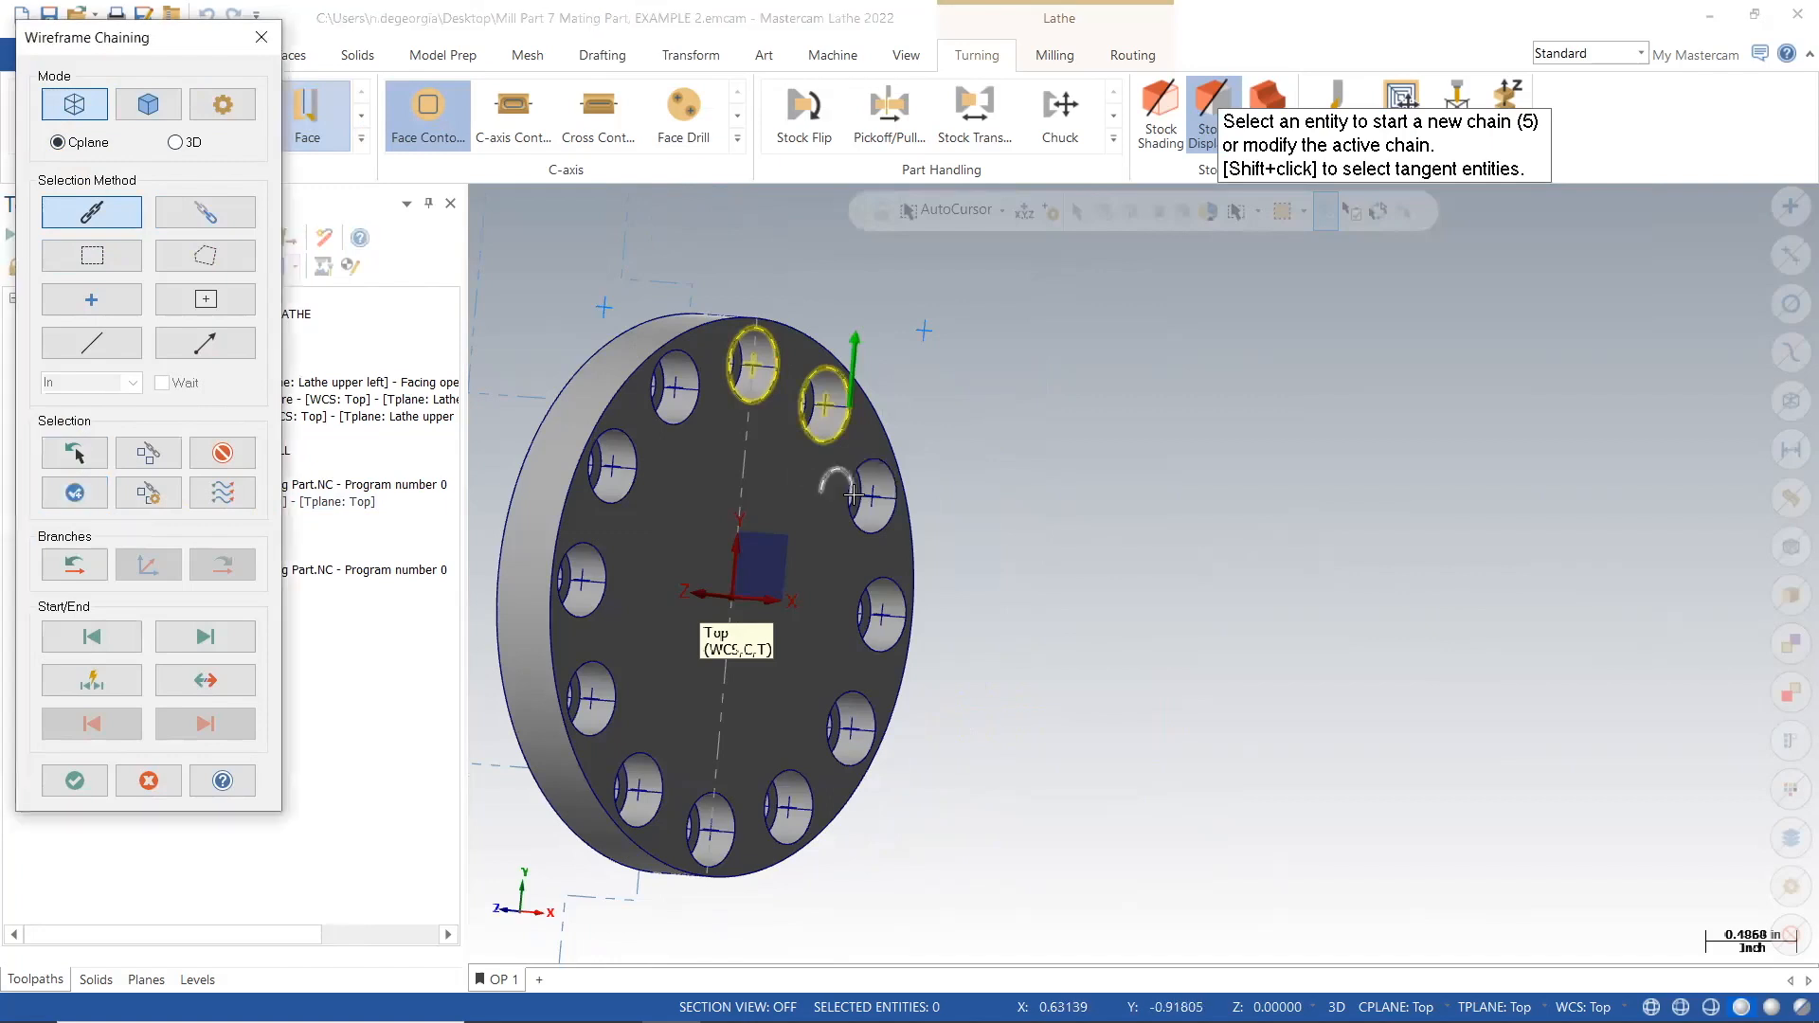
pyautogui.click(899, 493)
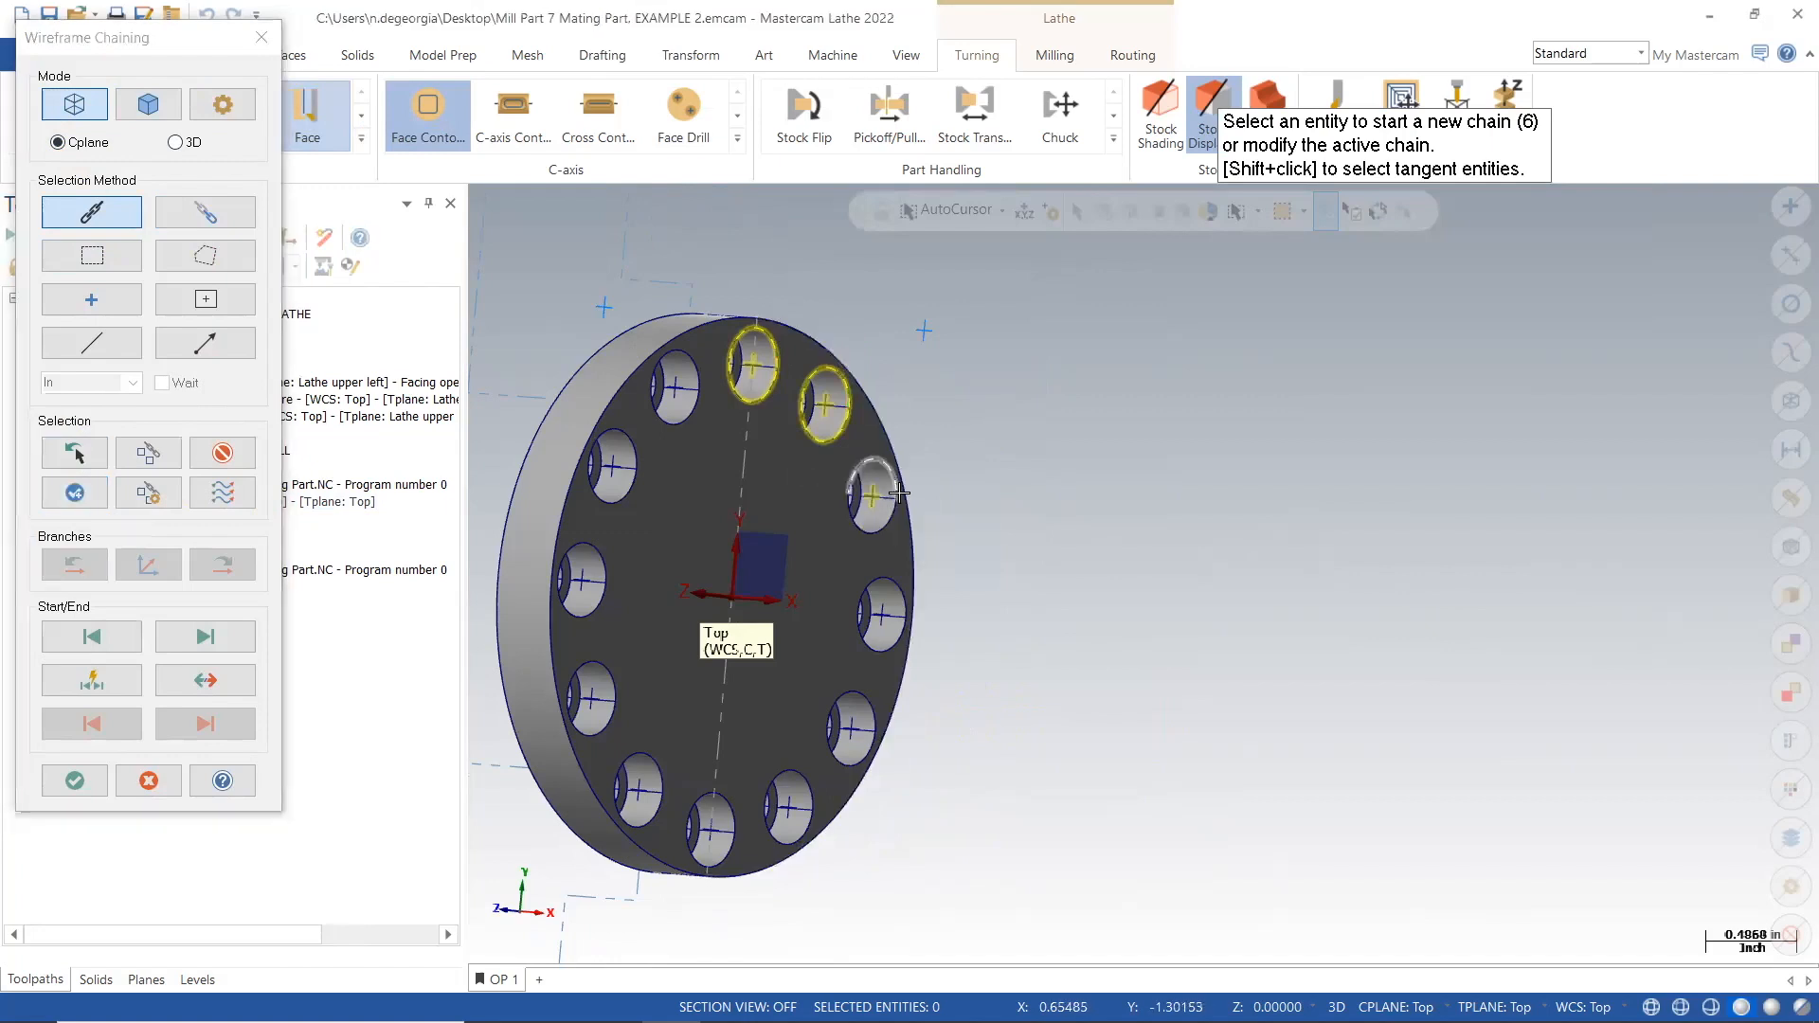
pyautogui.click(73, 495)
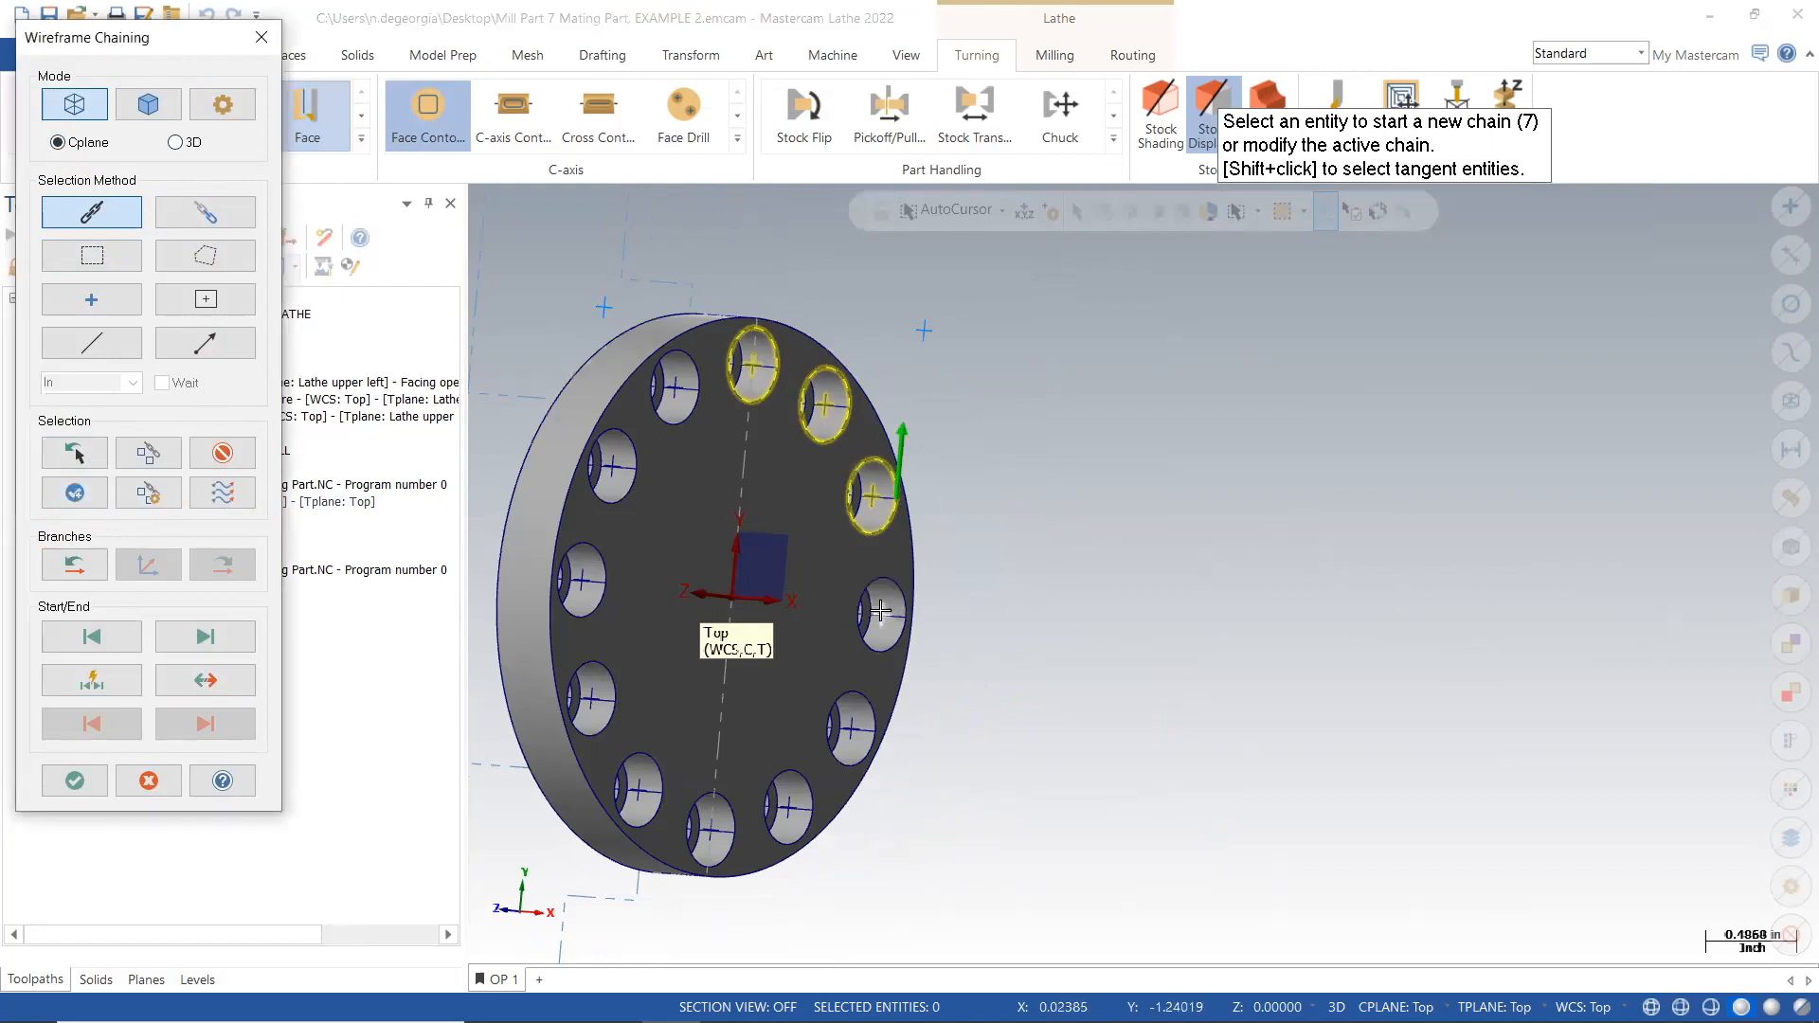
pyautogui.click(882, 614)
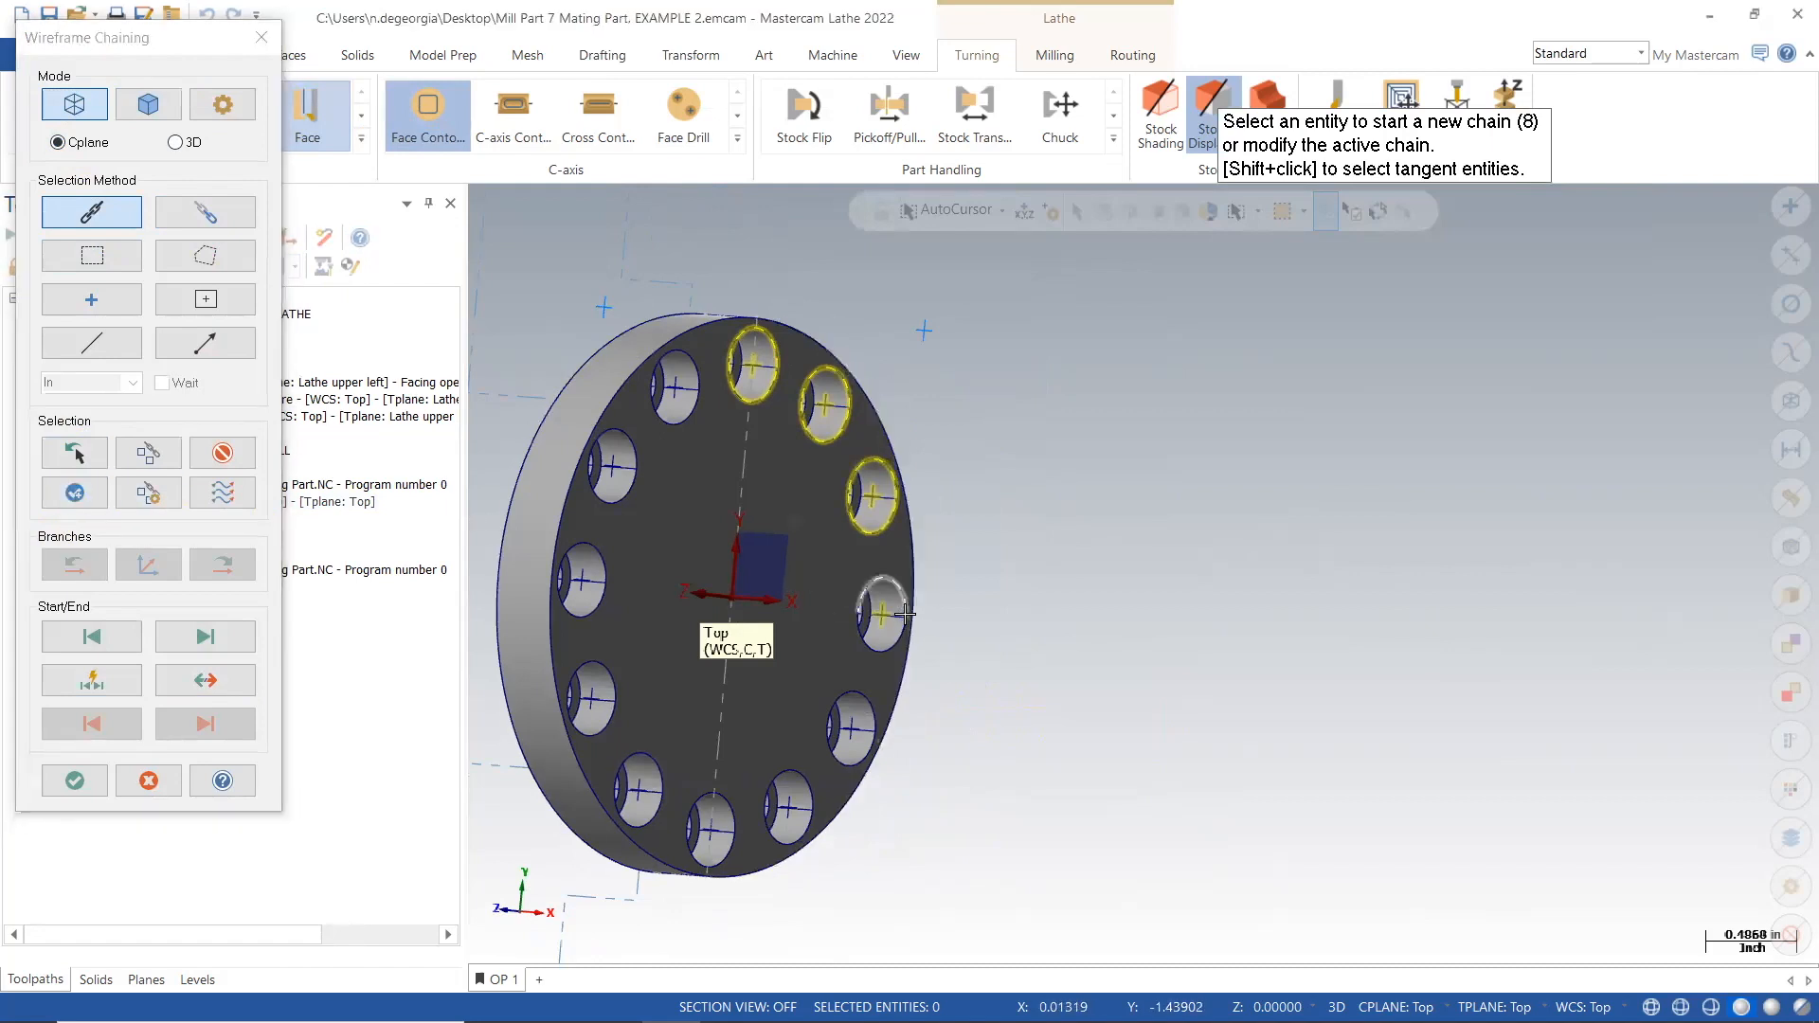
pyautogui.click(79, 499)
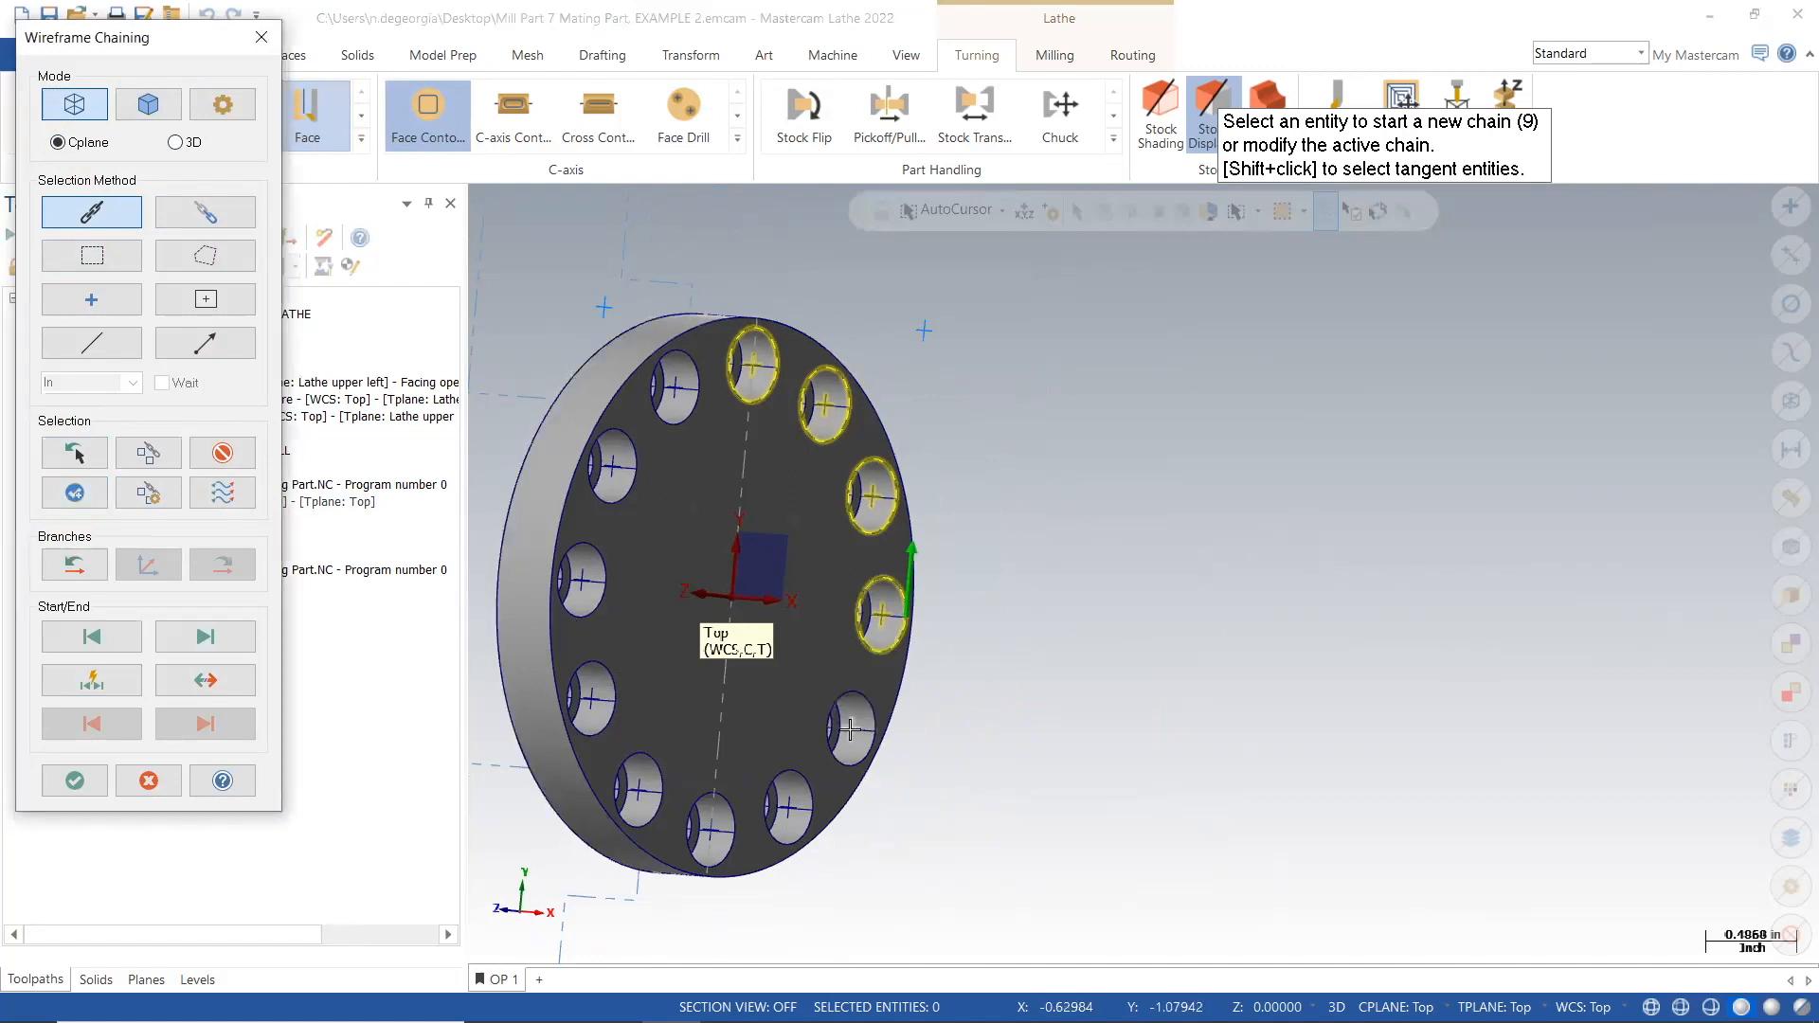
pyautogui.click(850, 728)
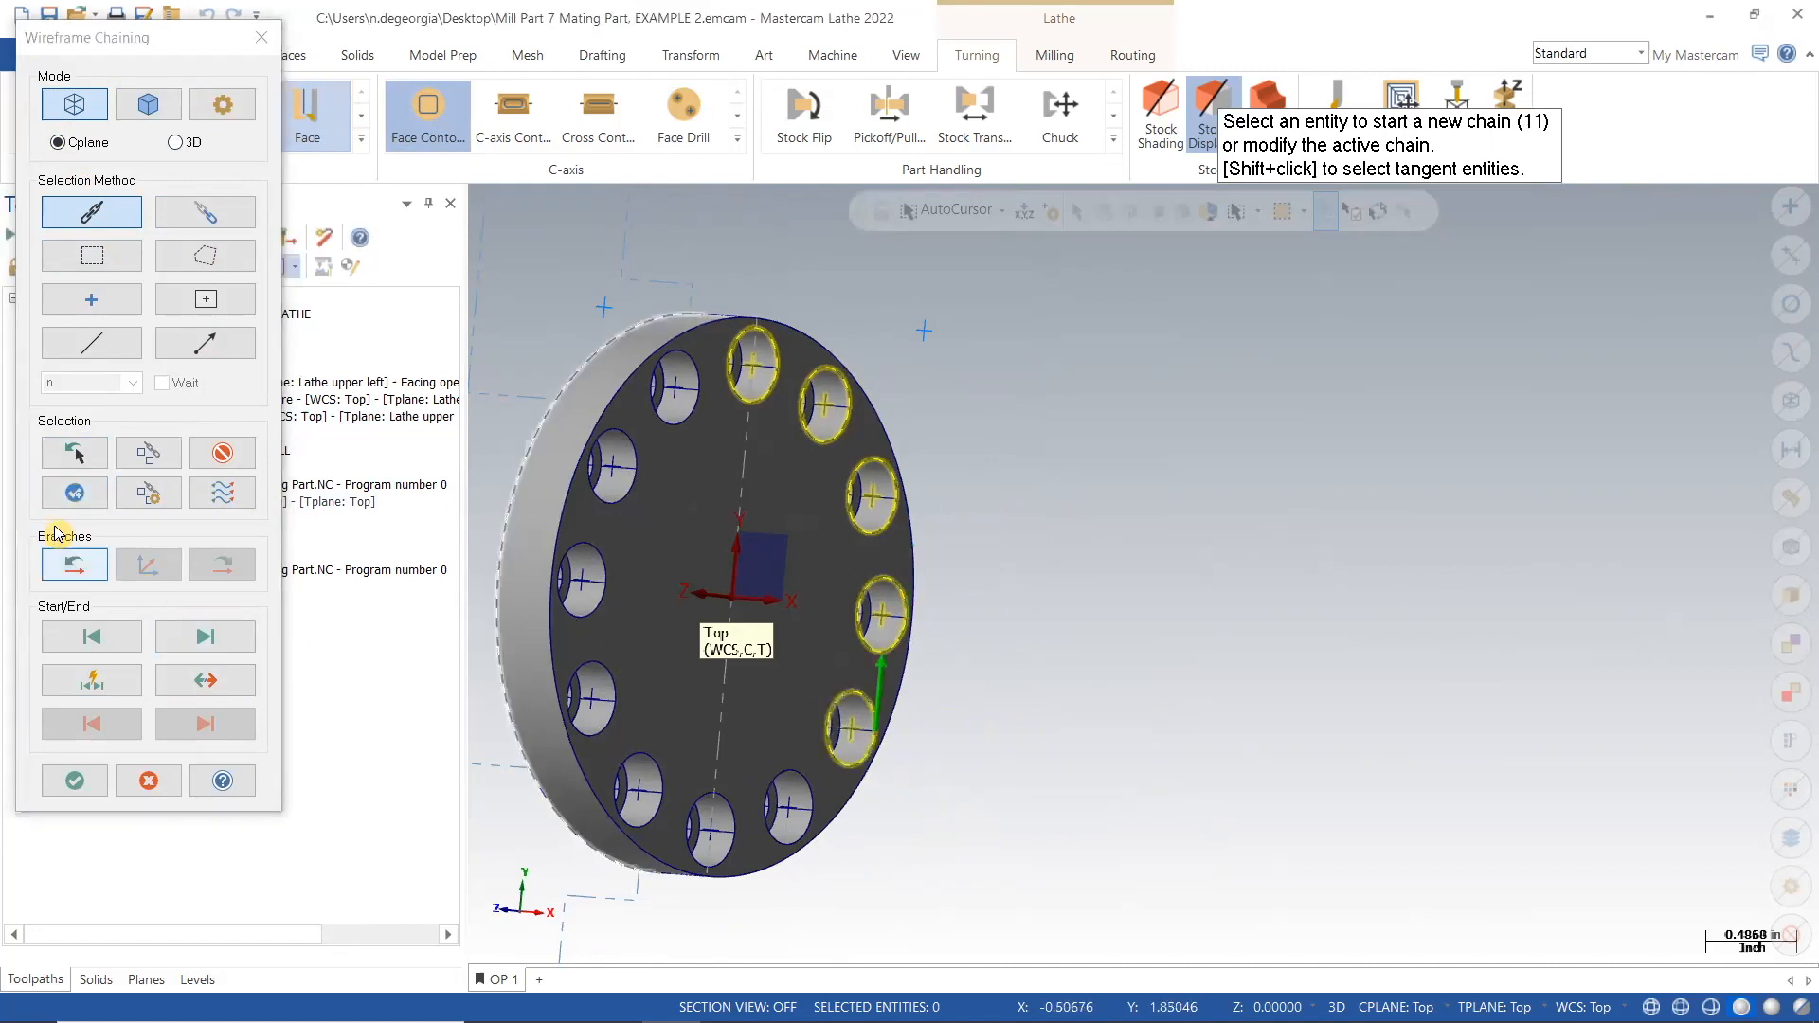
pyautogui.click(71, 495)
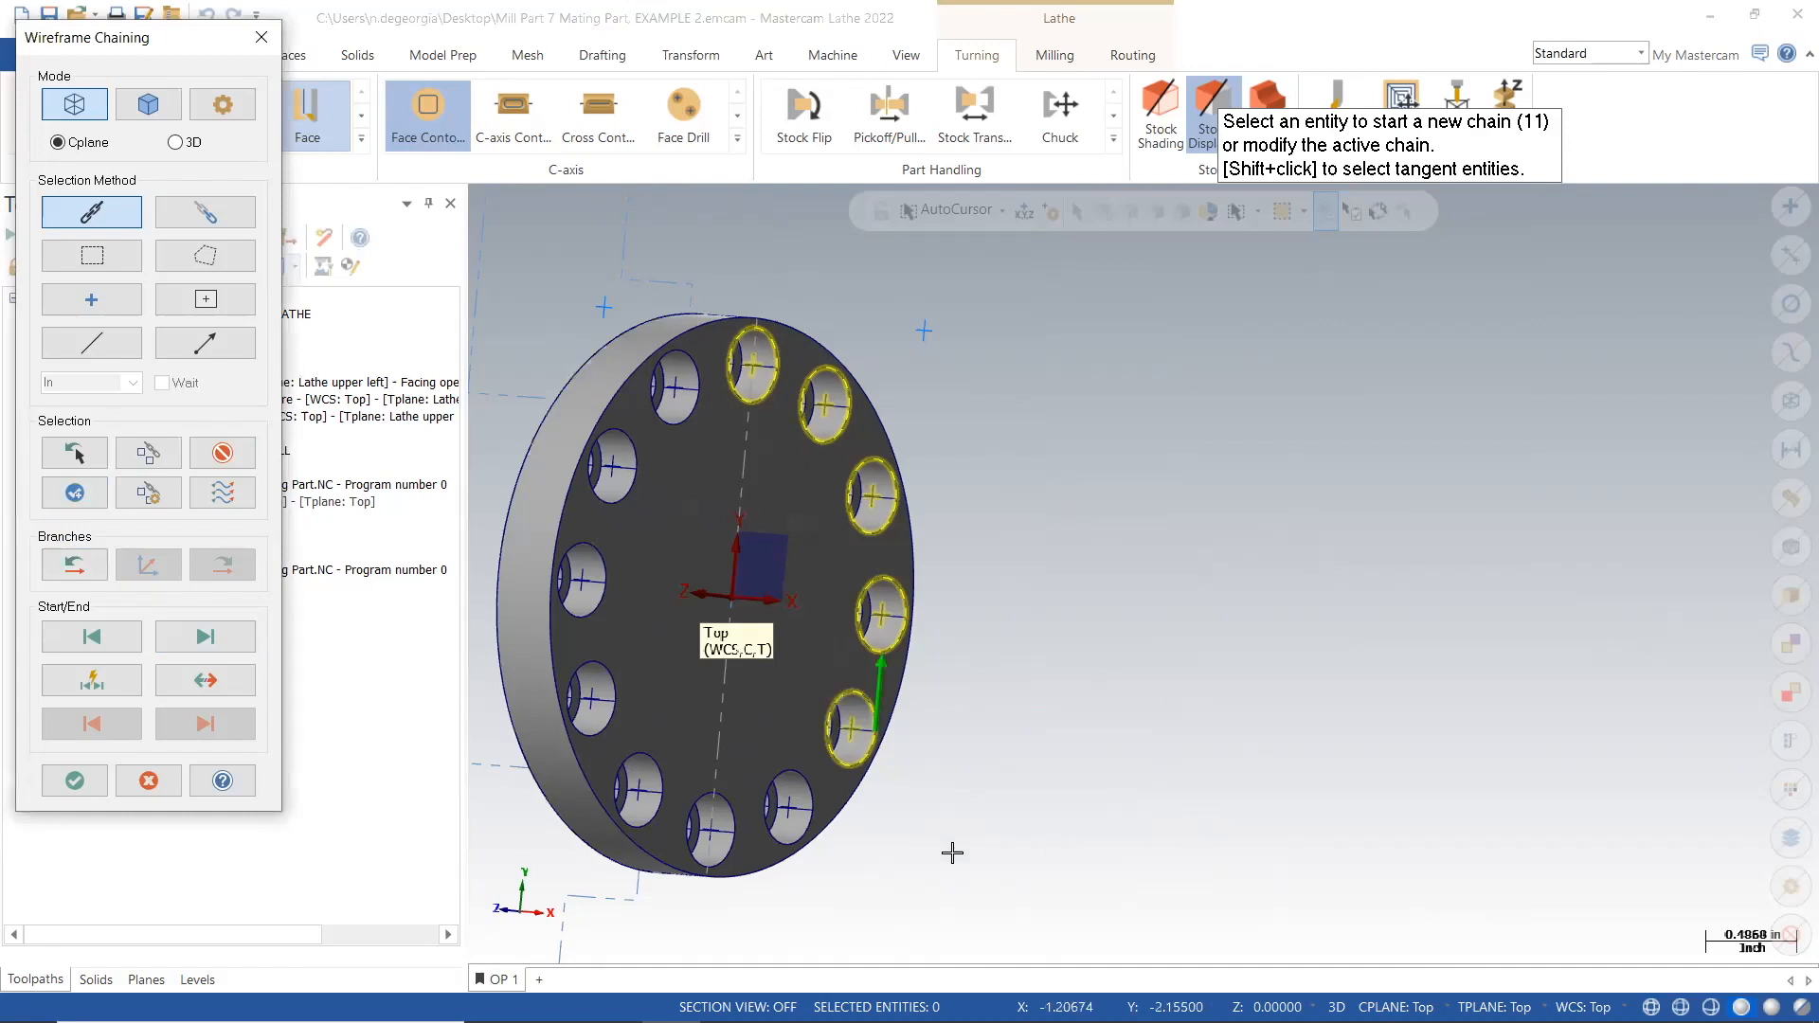
pyautogui.click(789, 809)
pyautogui.click(640, 786)
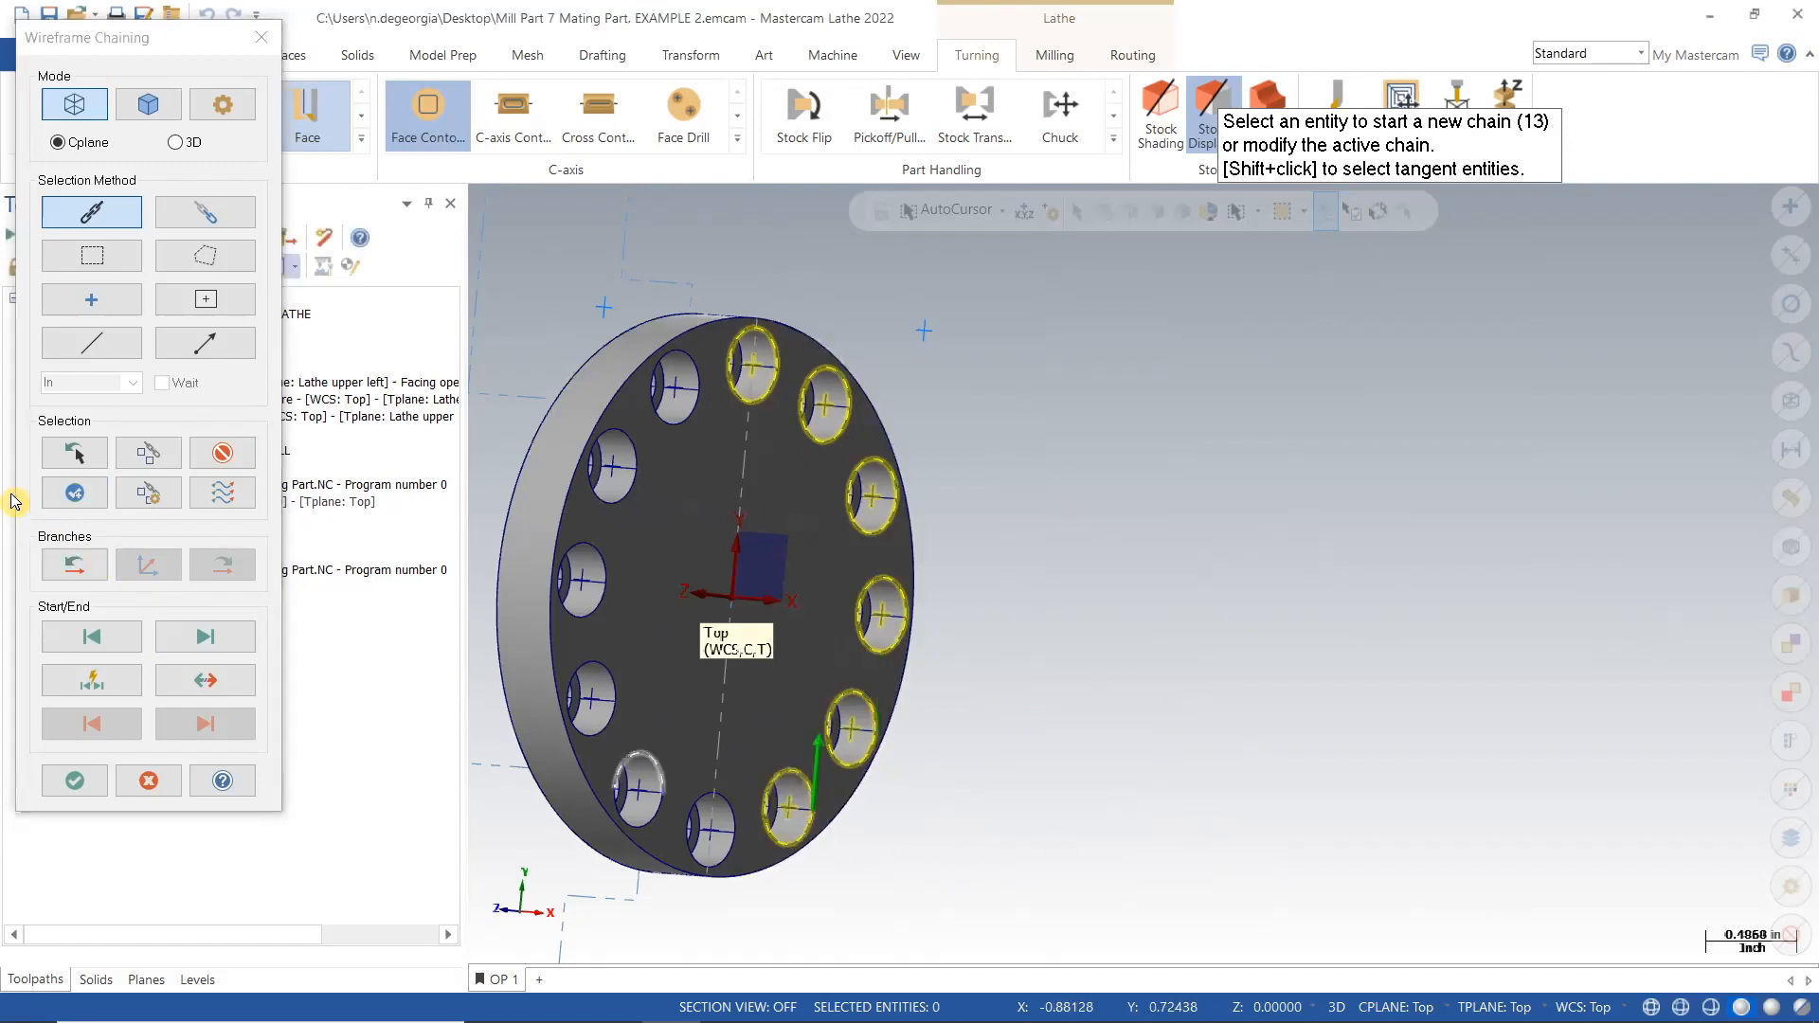
pyautogui.click(78, 497)
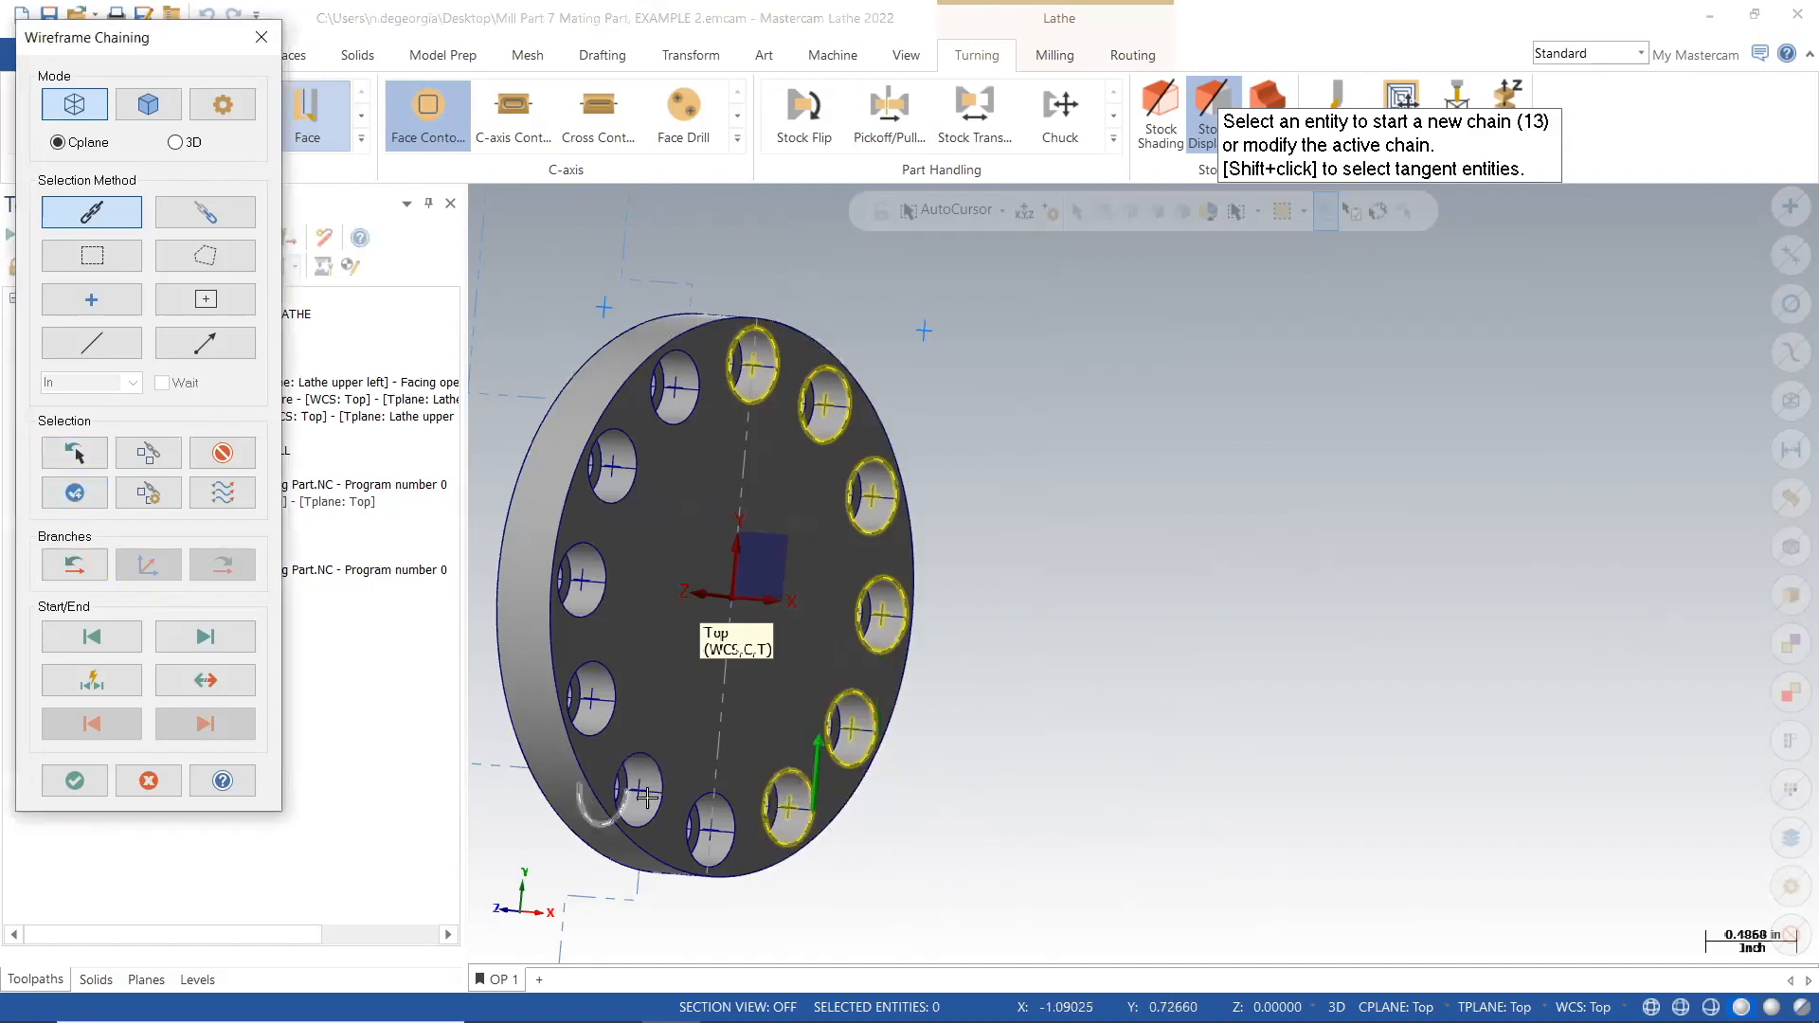
pyautogui.click(725, 826)
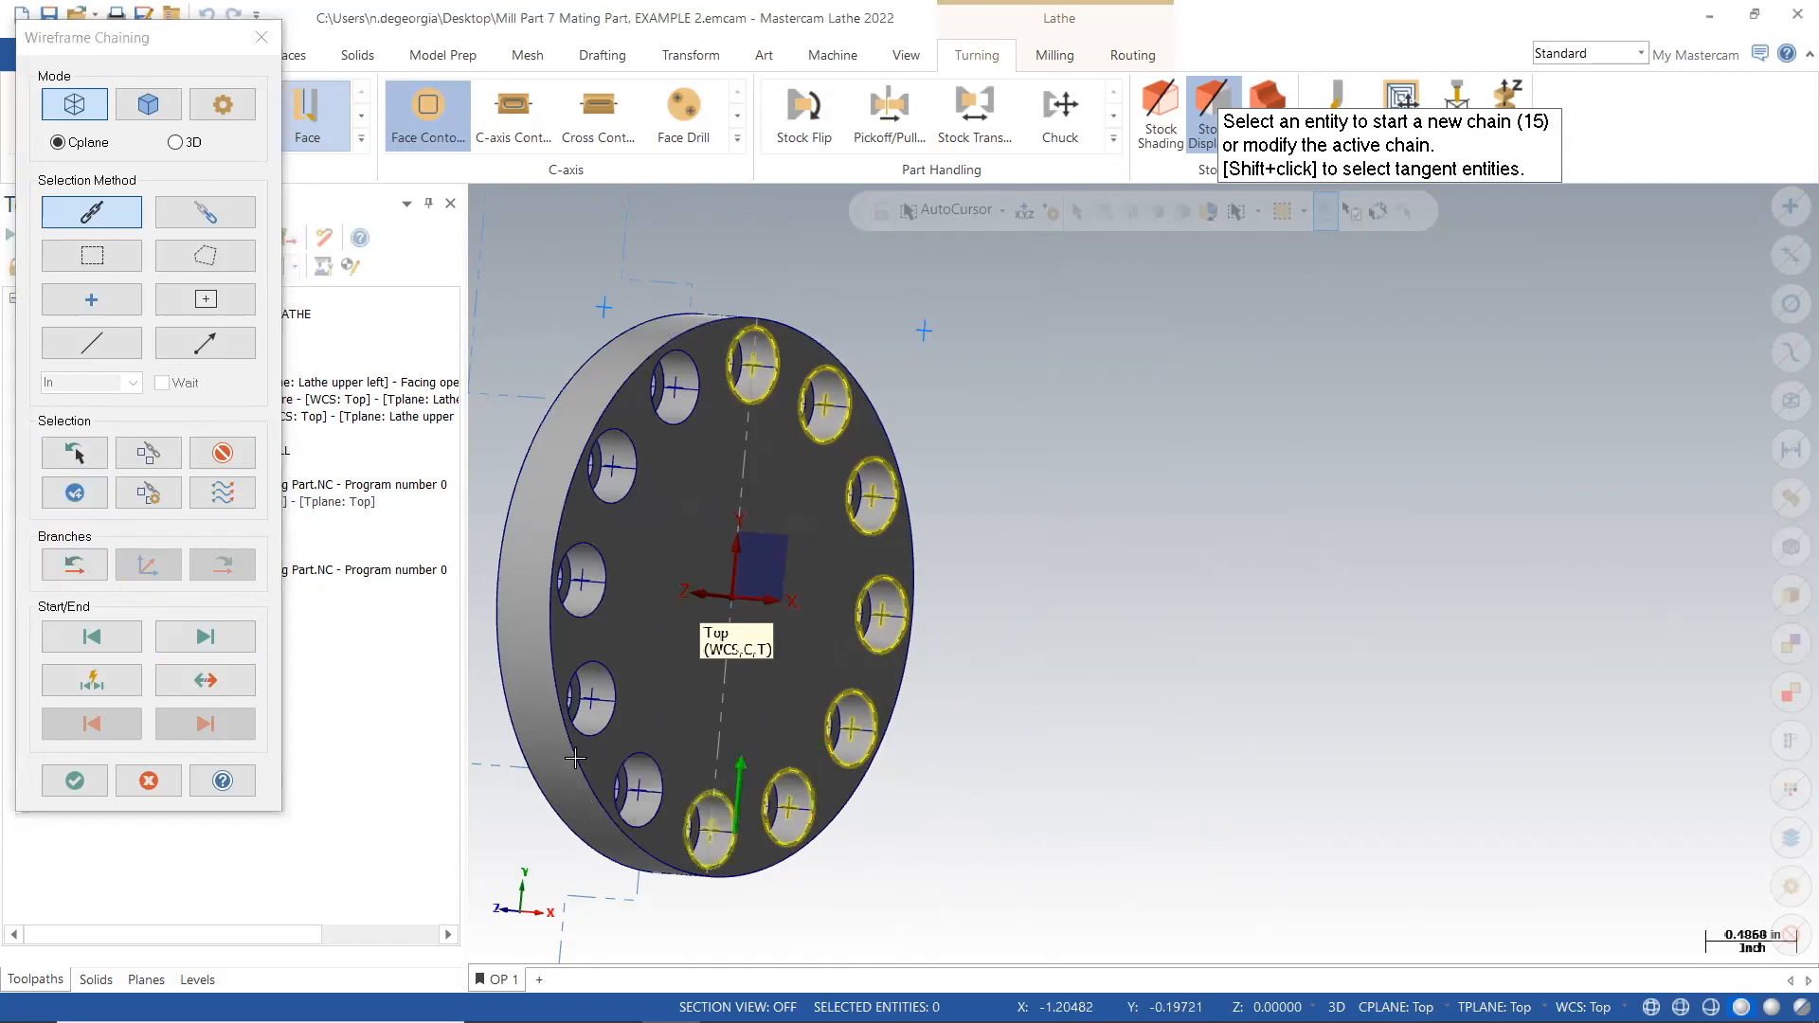
pyautogui.click(80, 495)
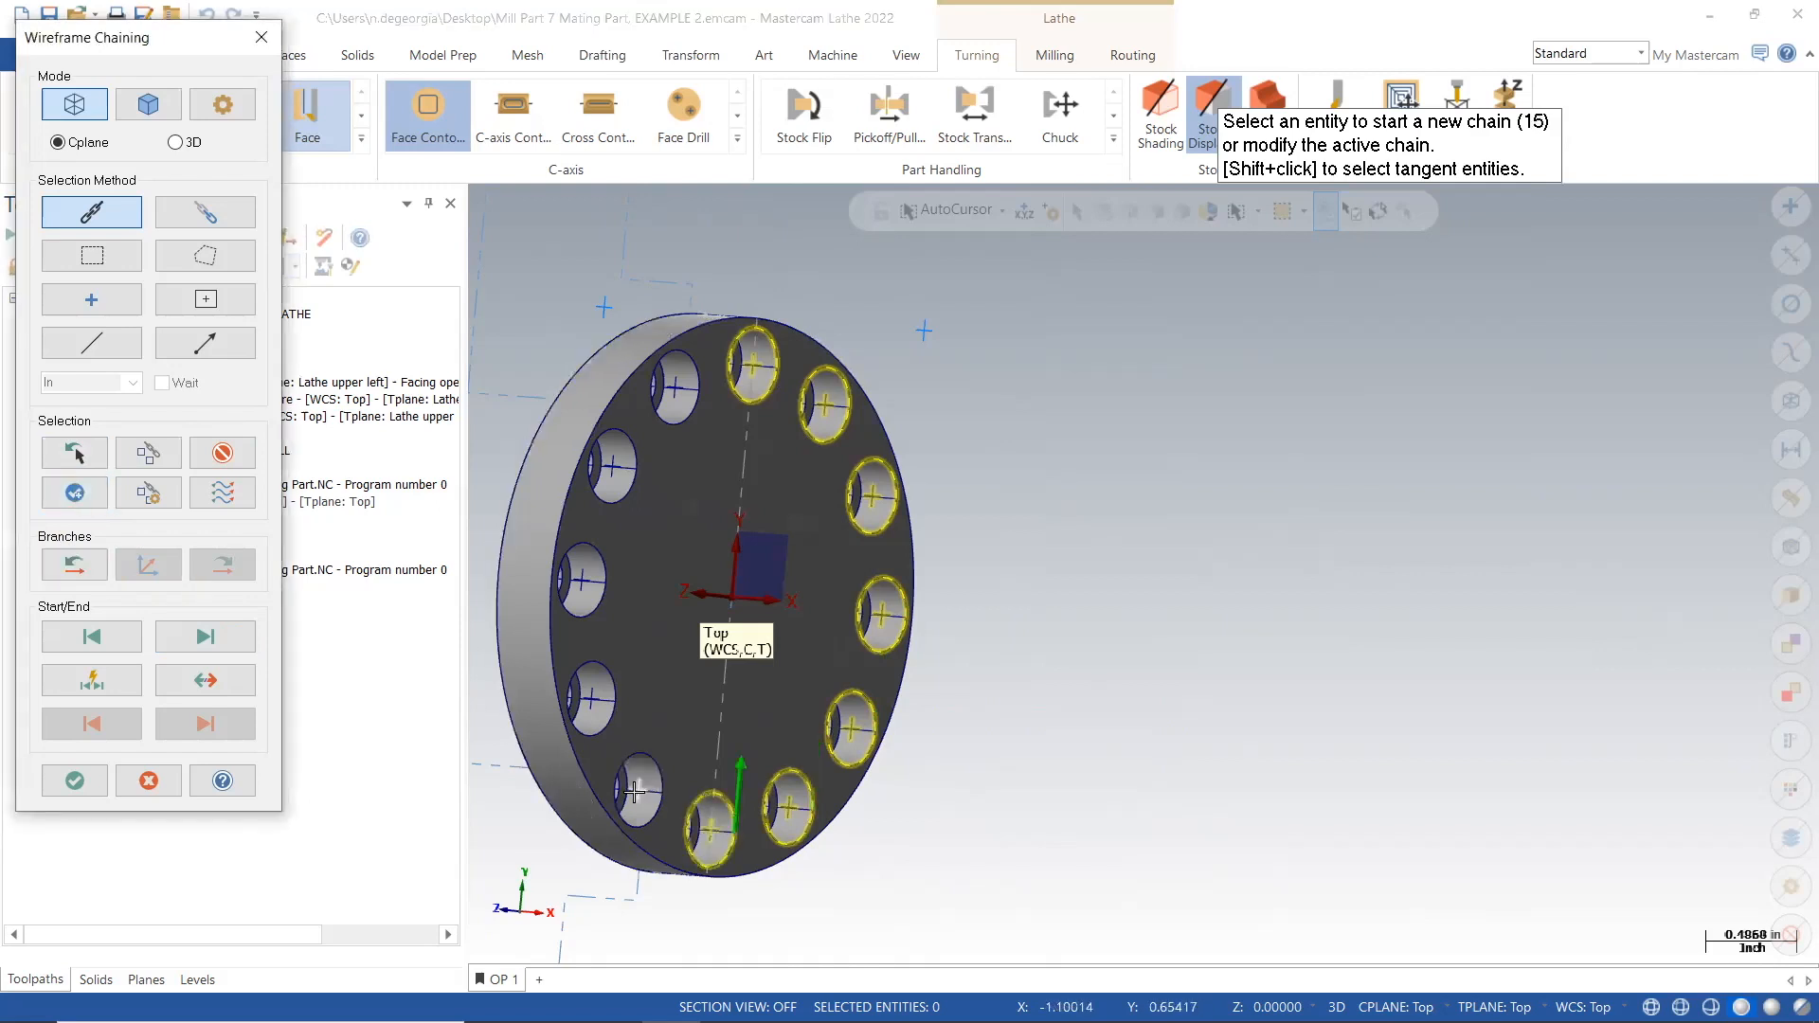
pyautogui.click(668, 794)
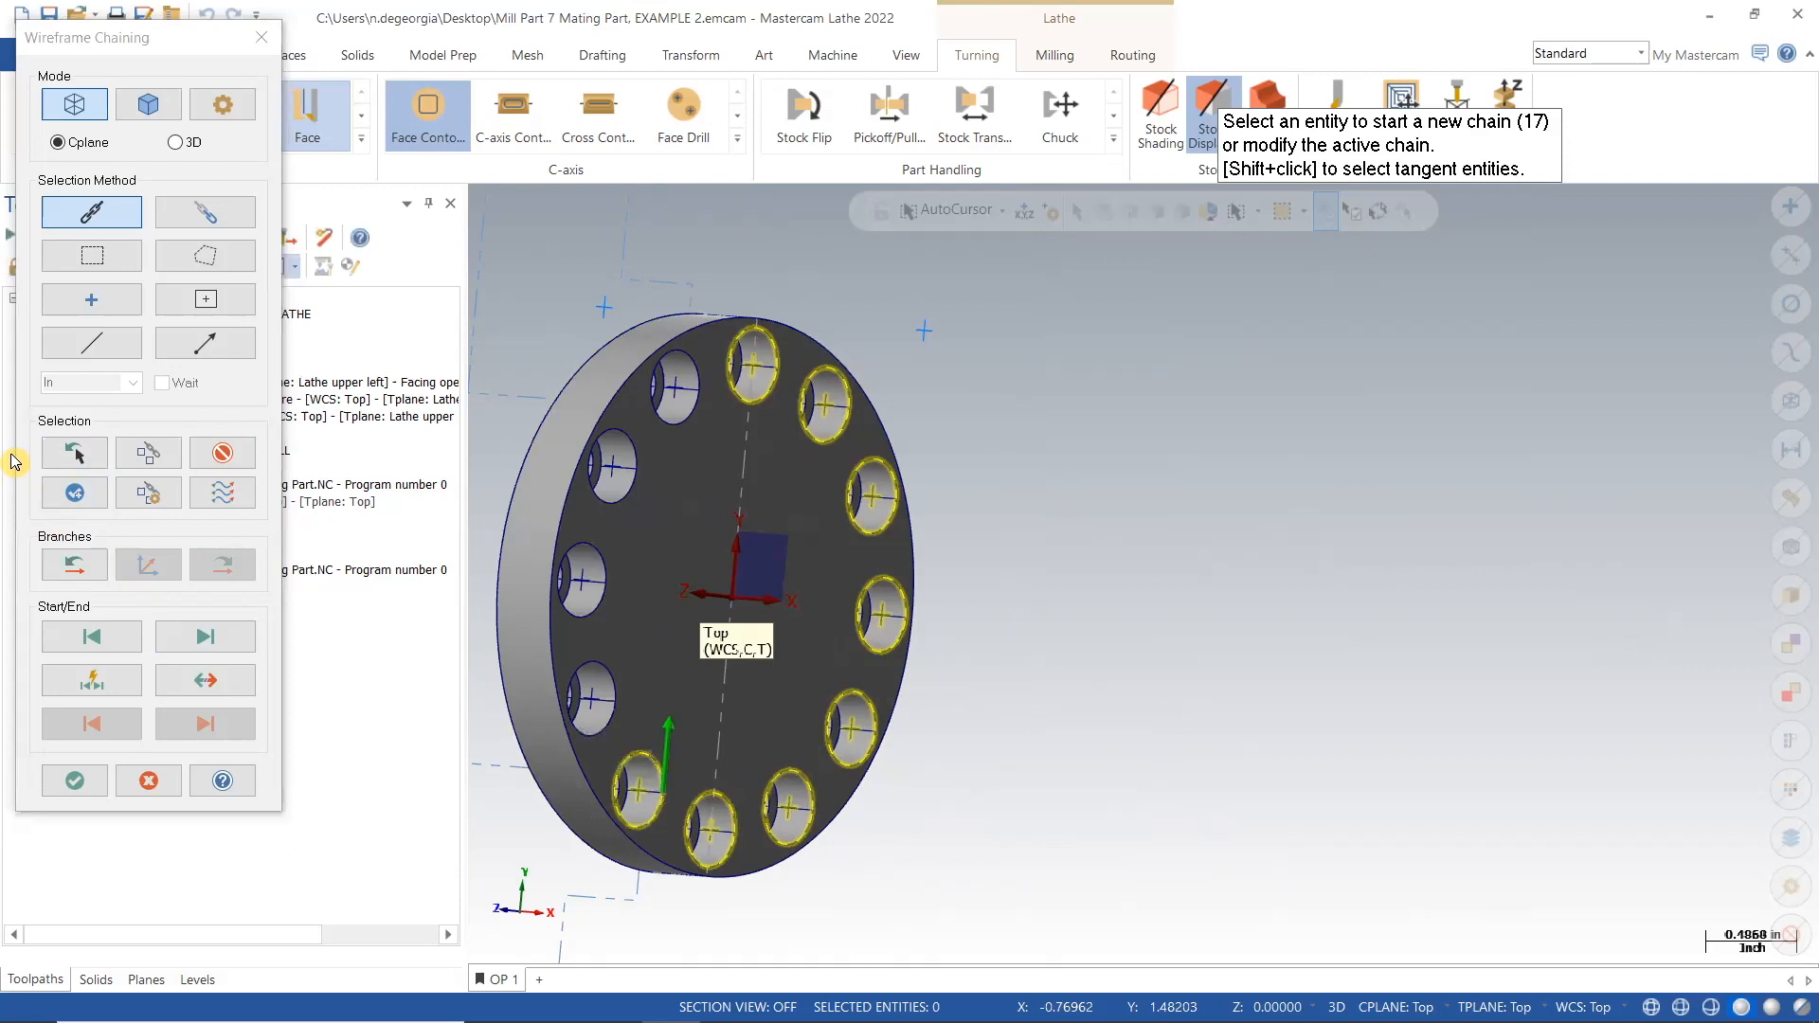
pyautogui.click(74, 496)
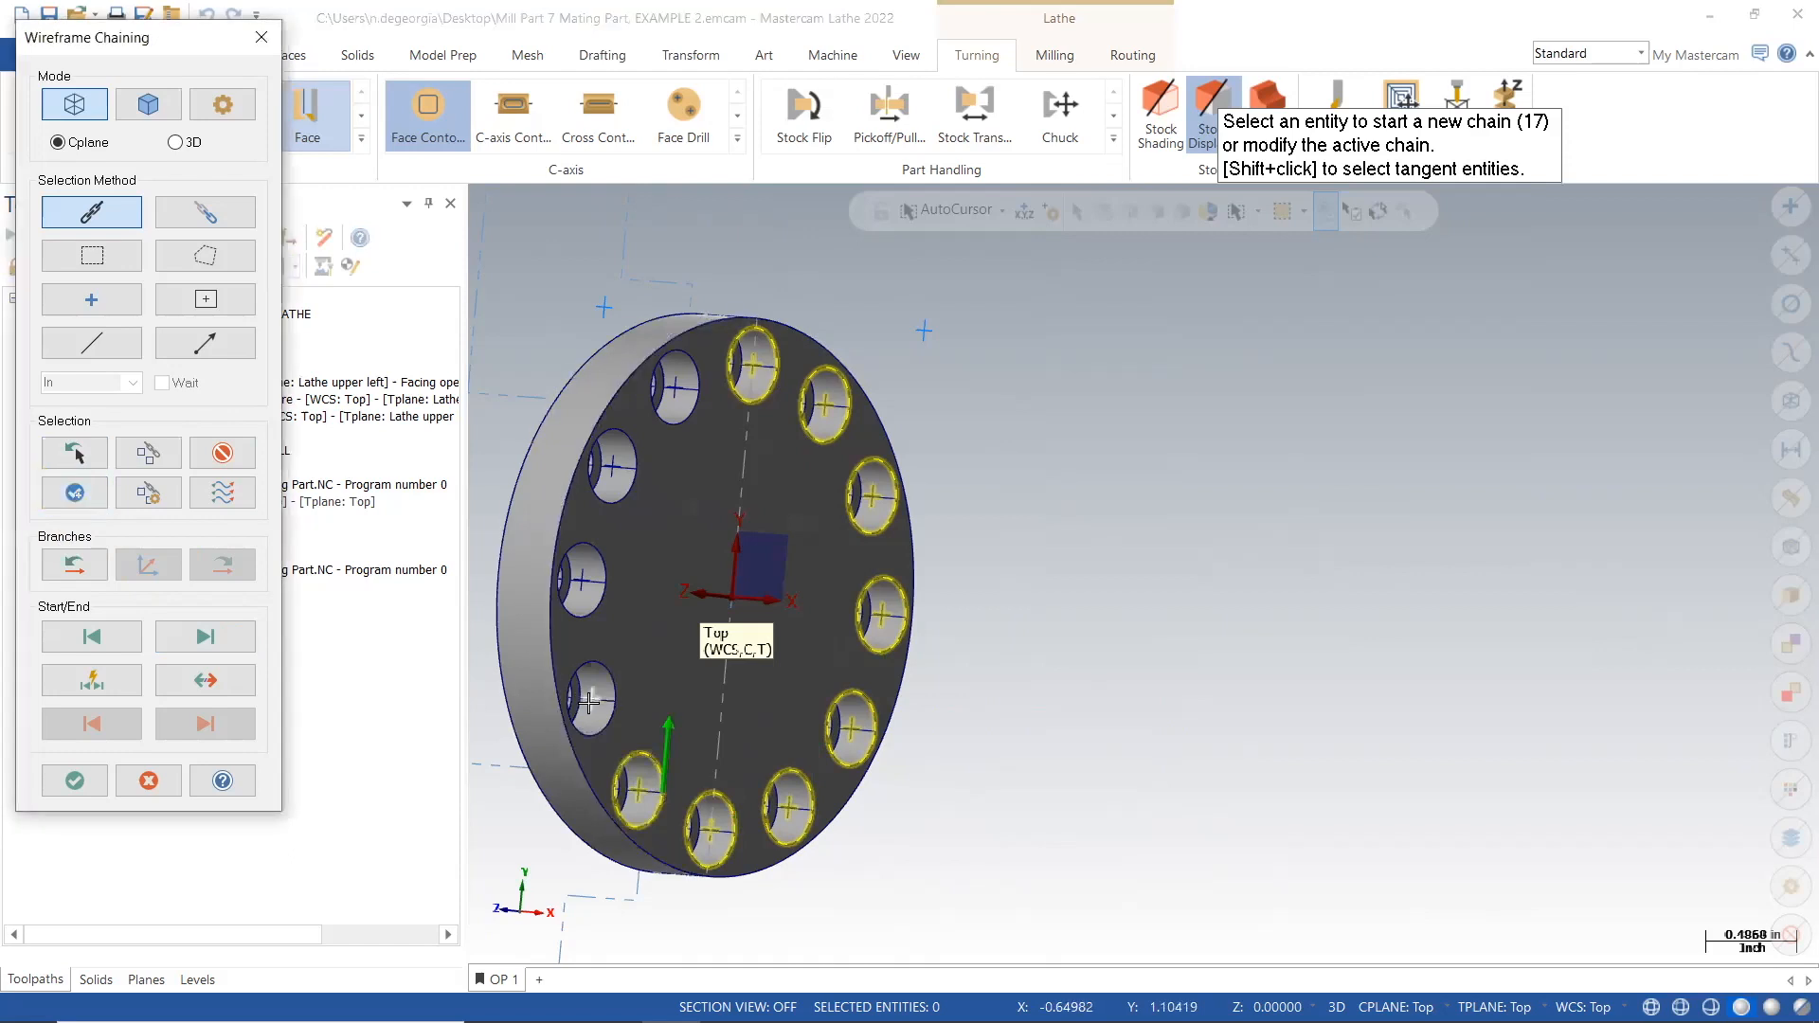
pyautogui.click(589, 702)
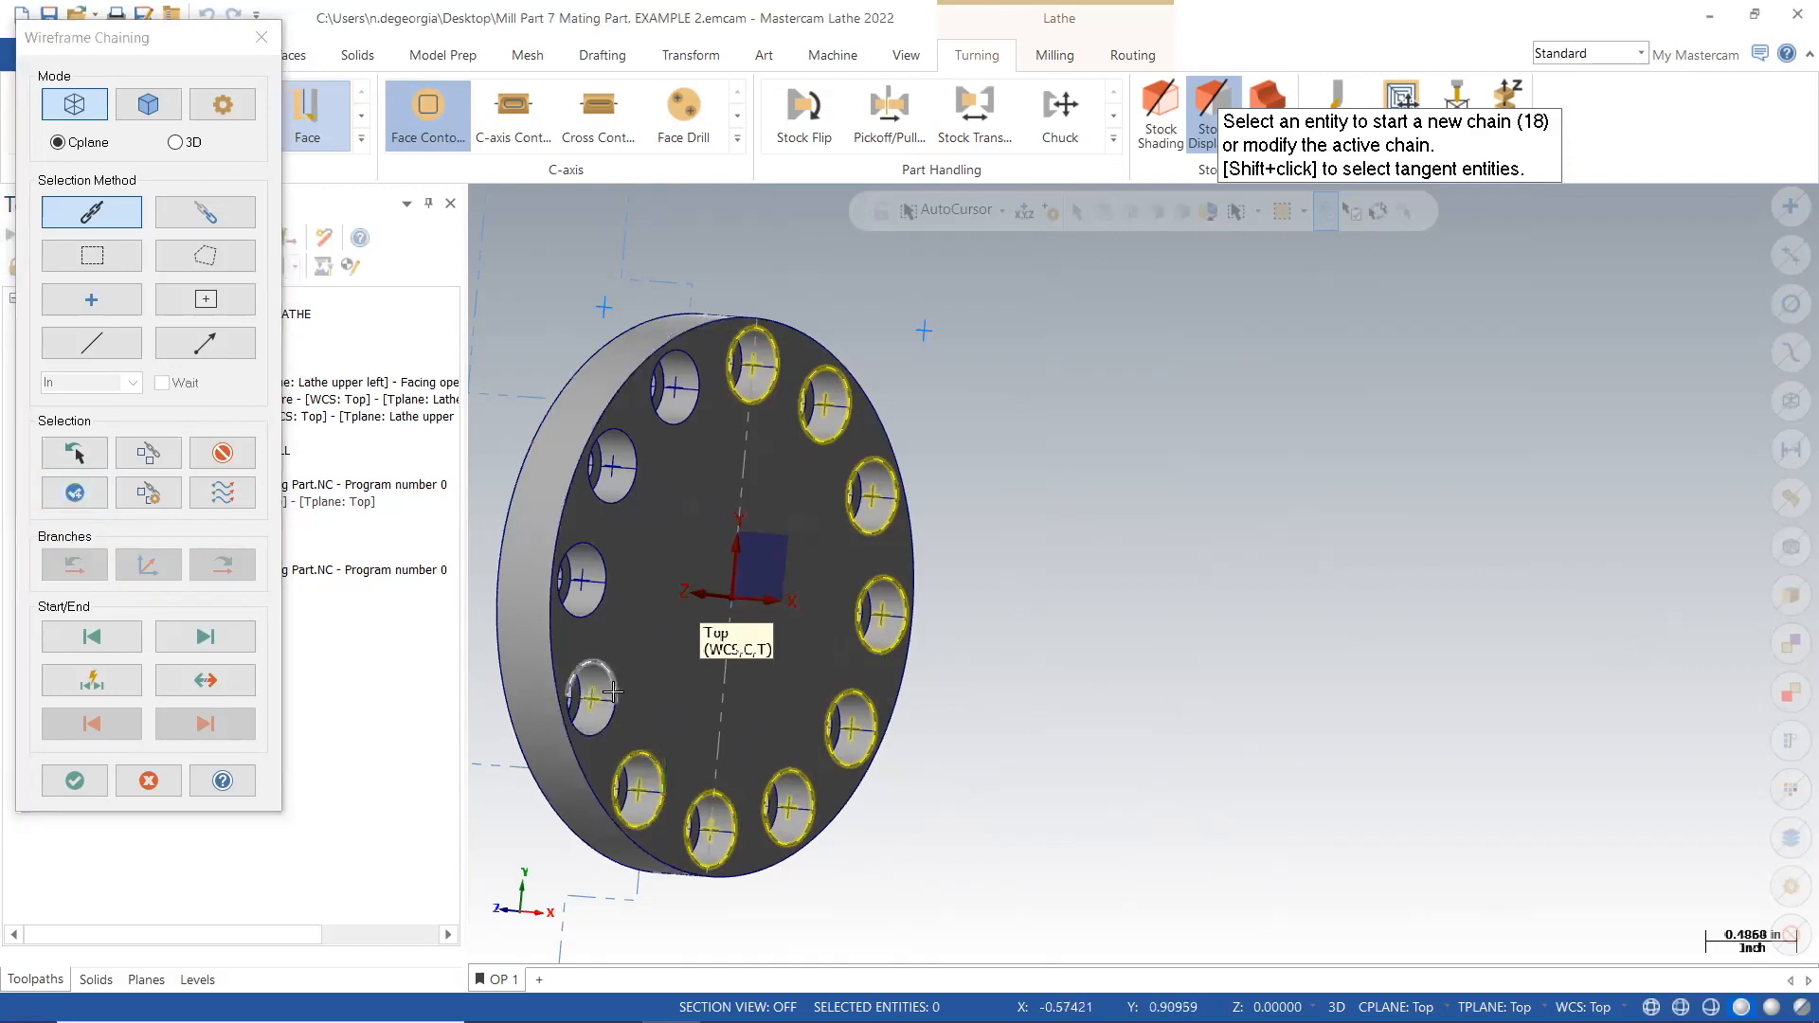
pyautogui.click(75, 495)
pyautogui.click(579, 580)
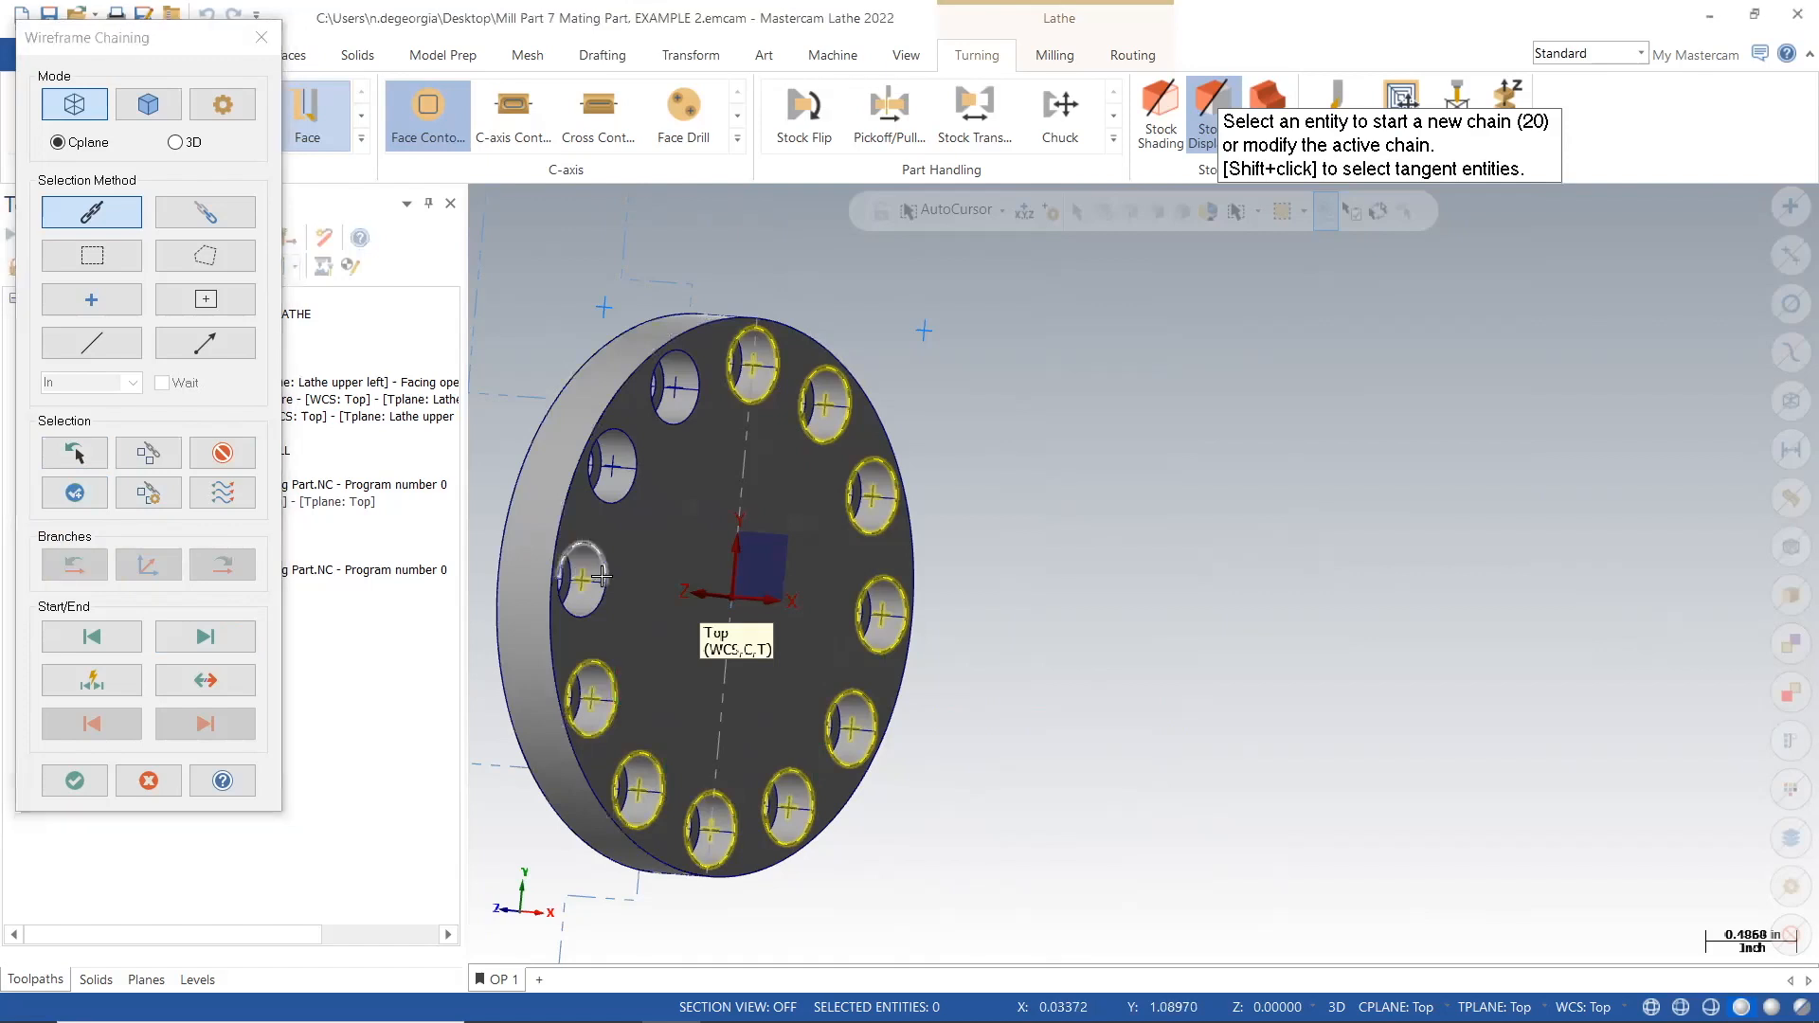
pyautogui.click(68, 494)
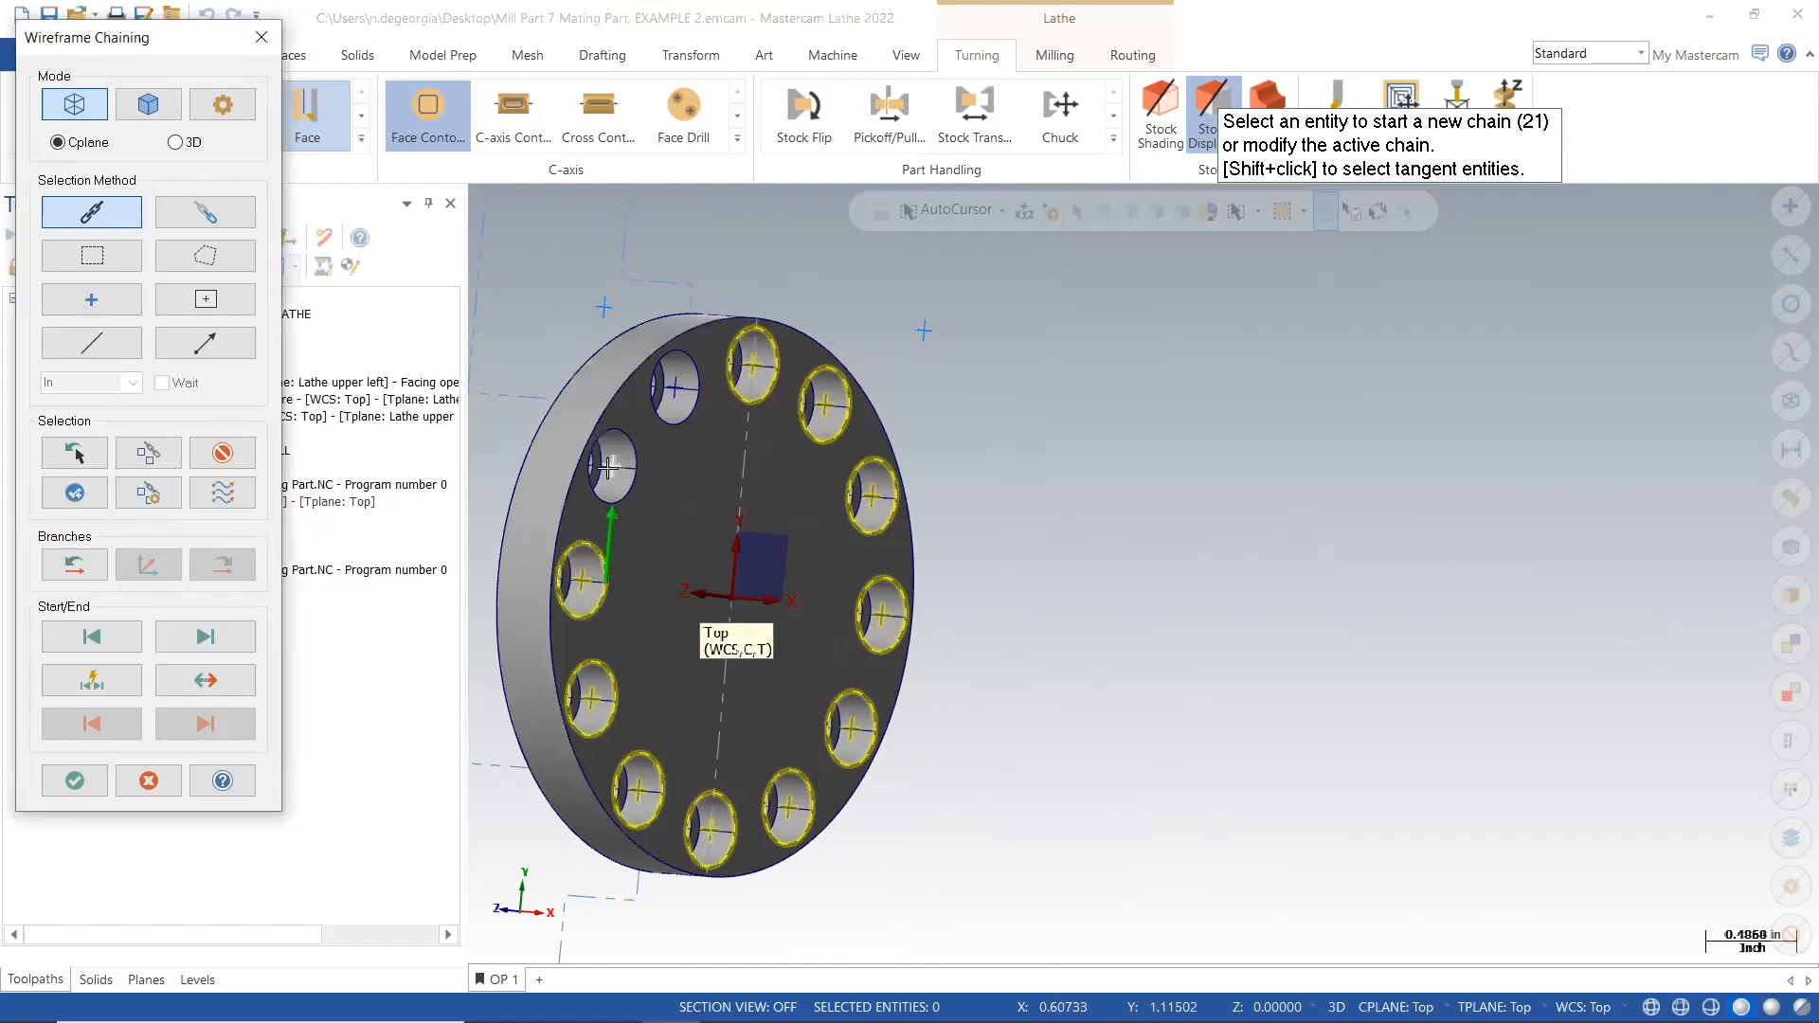
pyautogui.click(607, 468)
pyautogui.click(99, 495)
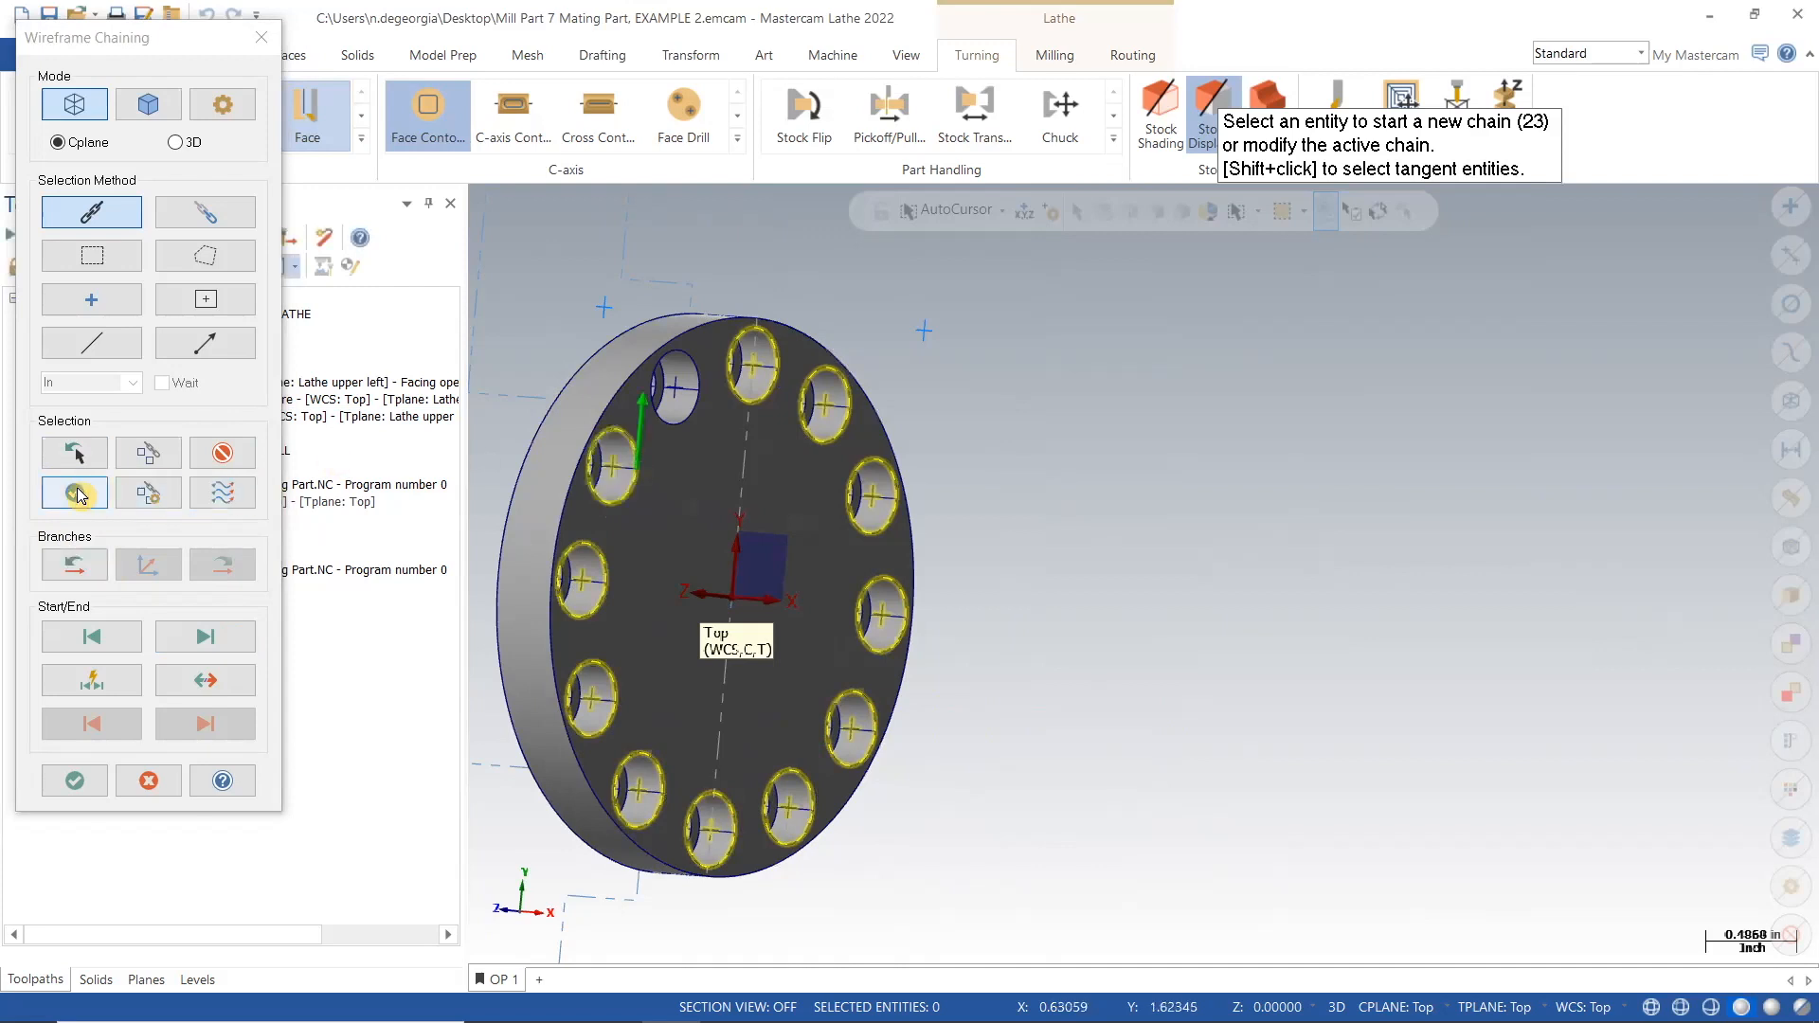
pyautogui.click(676, 388)
pyautogui.click(698, 379)
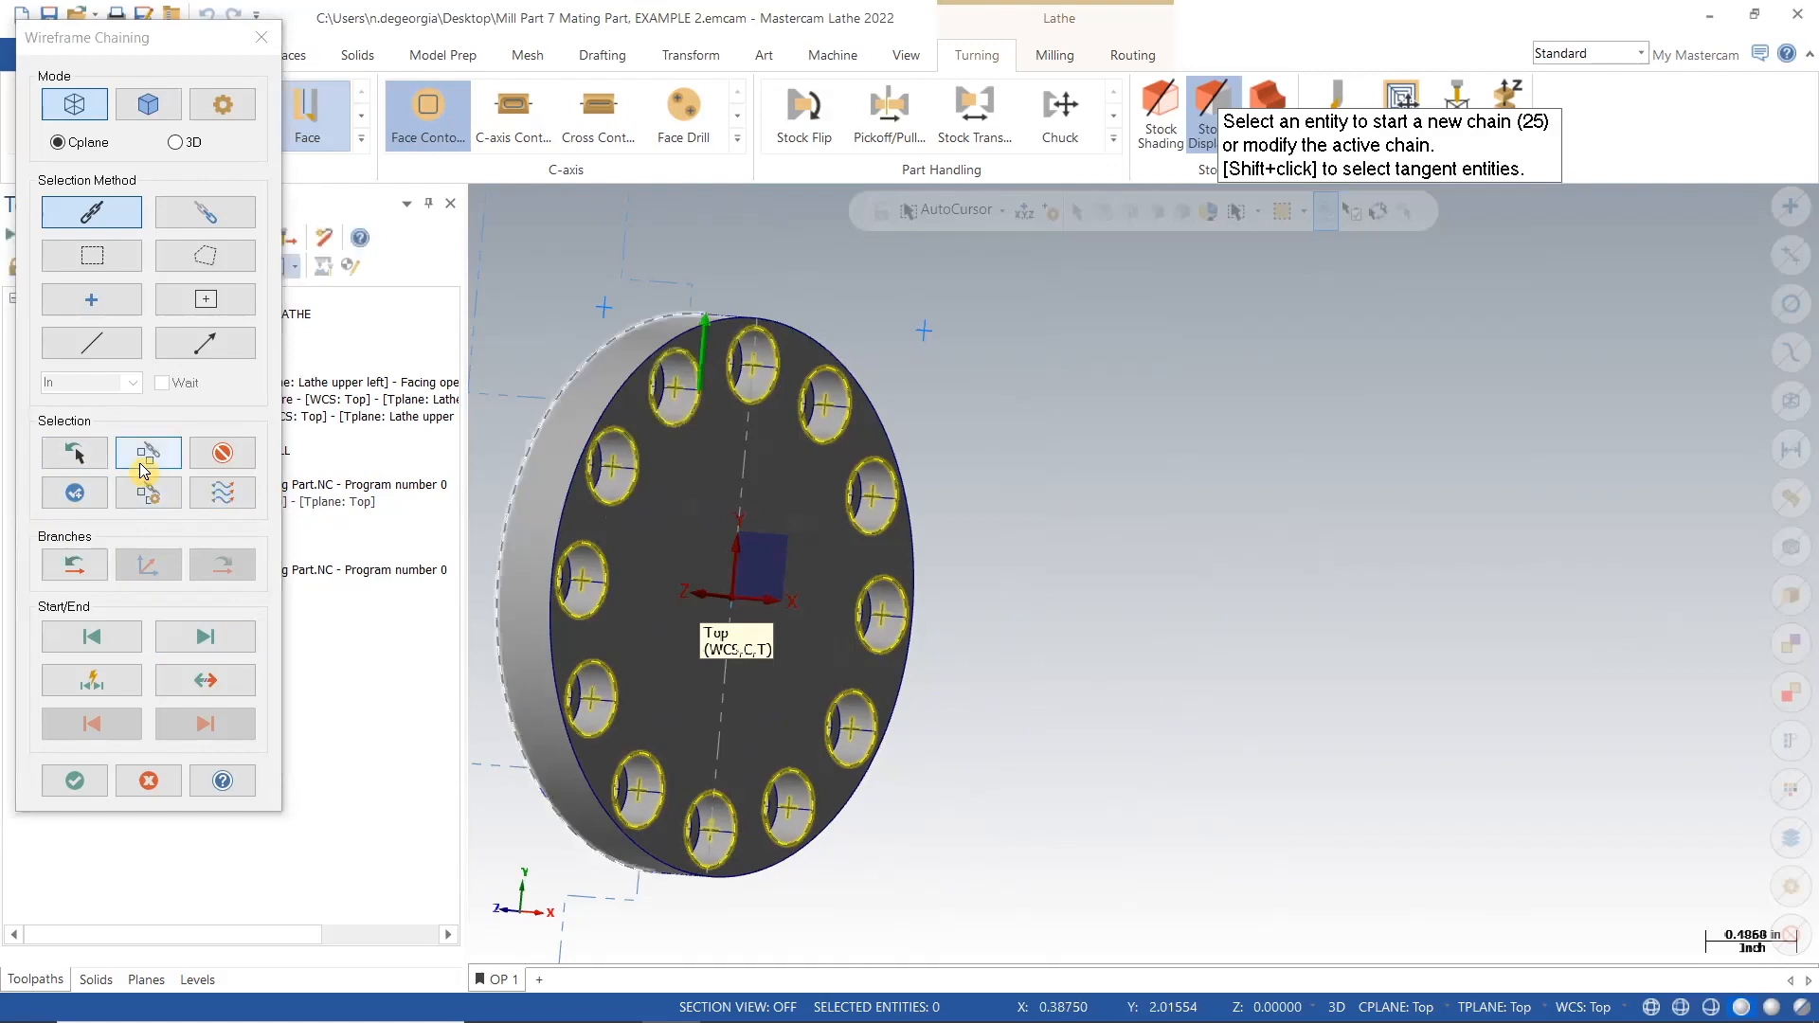
pyautogui.click(94, 494)
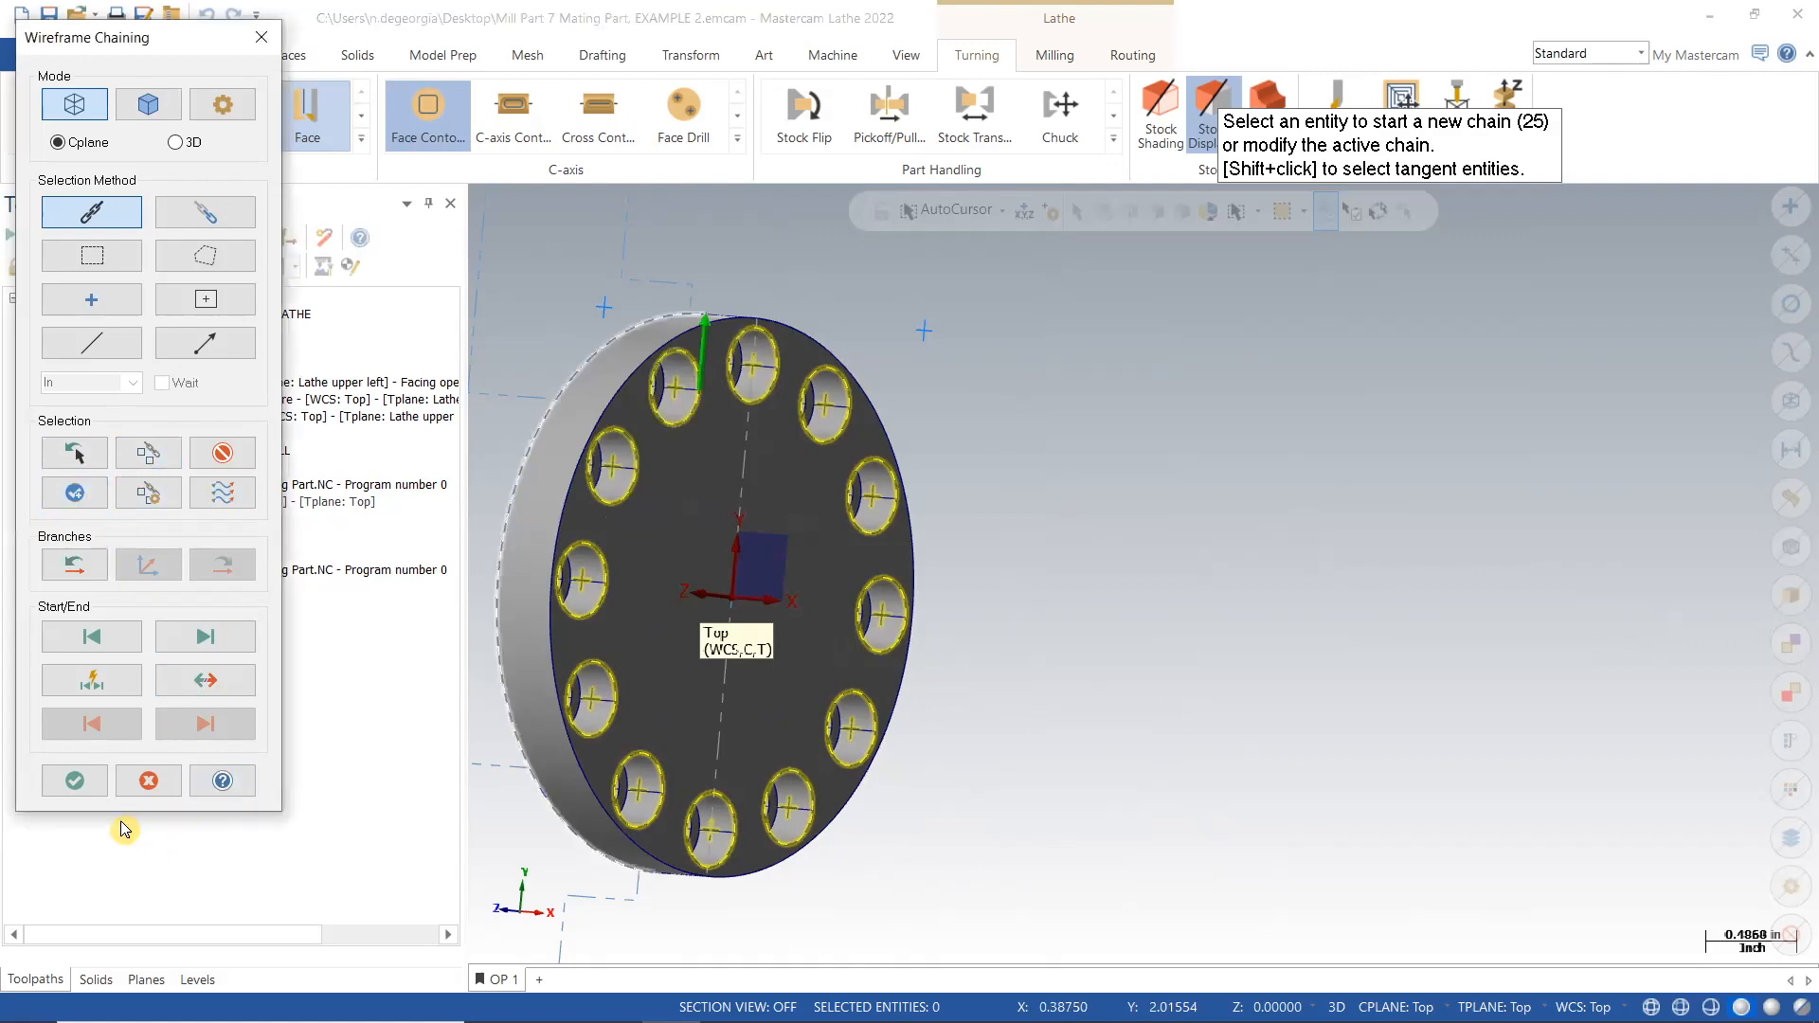
pyautogui.click(83, 781)
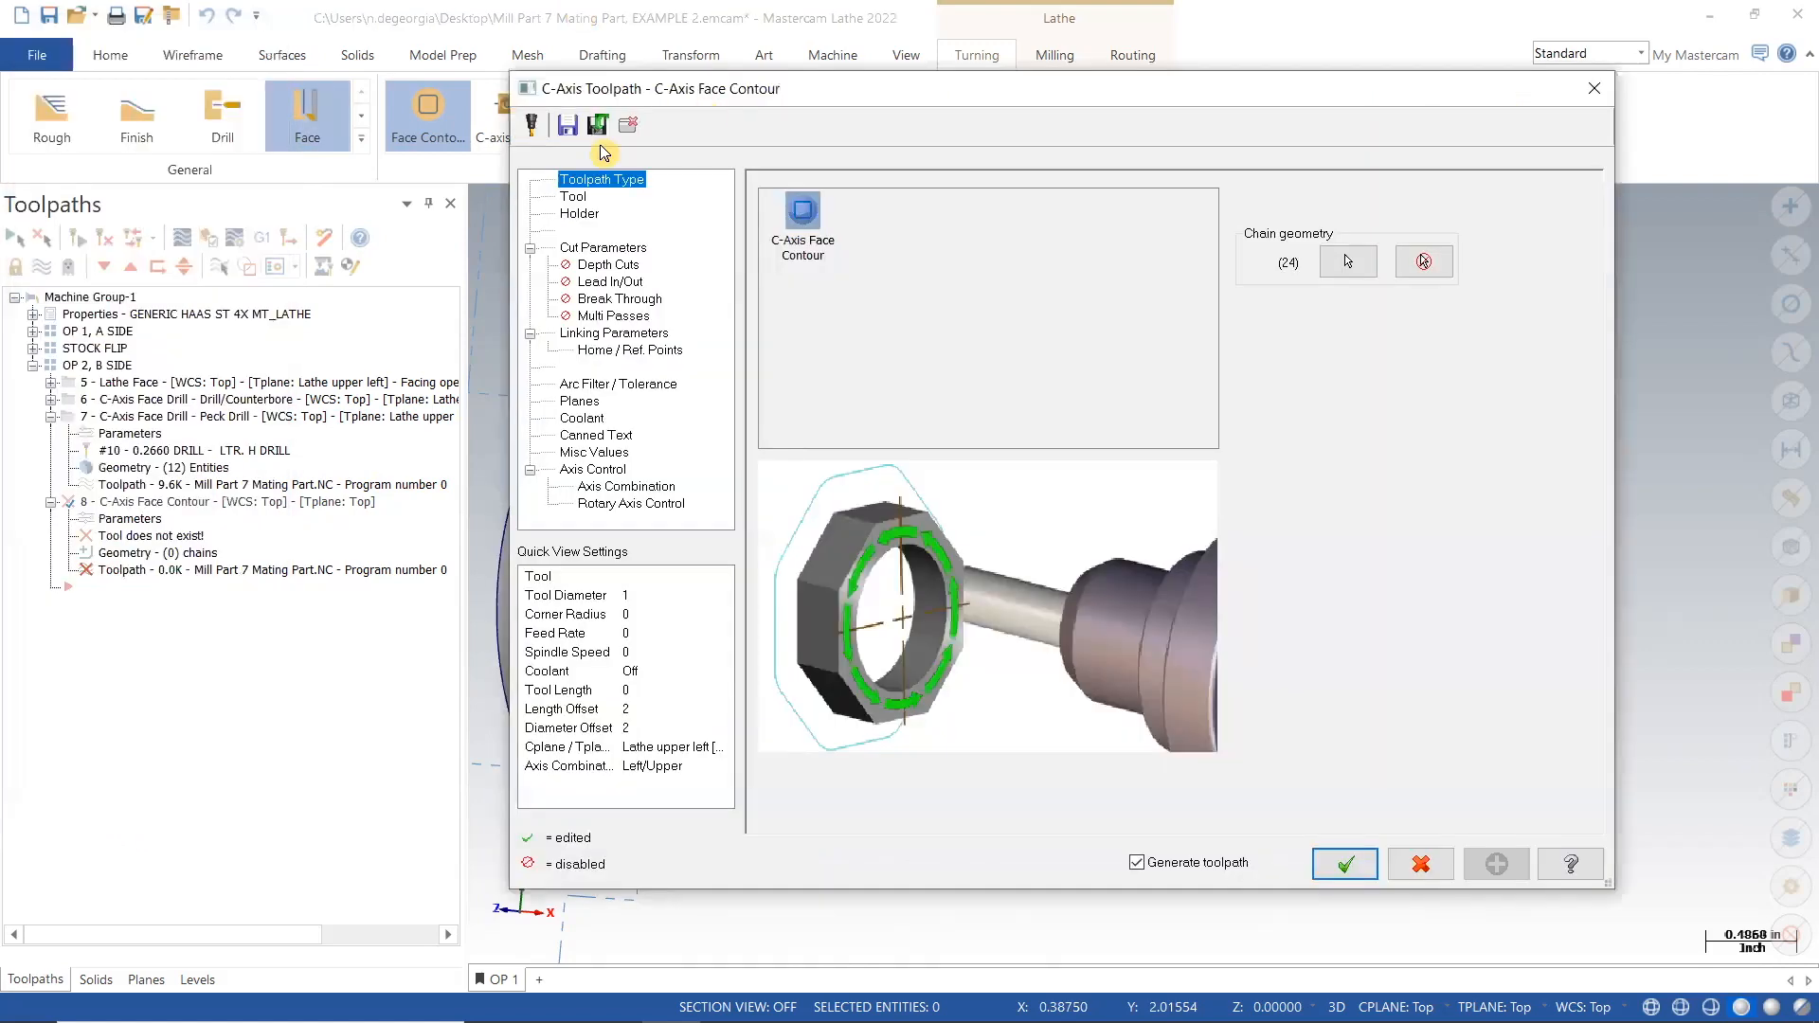
# Load the 1/4 FLAT ENDMILL from the tool library, filtered to flat endmills, and assign it tool number 12.
pyautogui.click(577, 199)
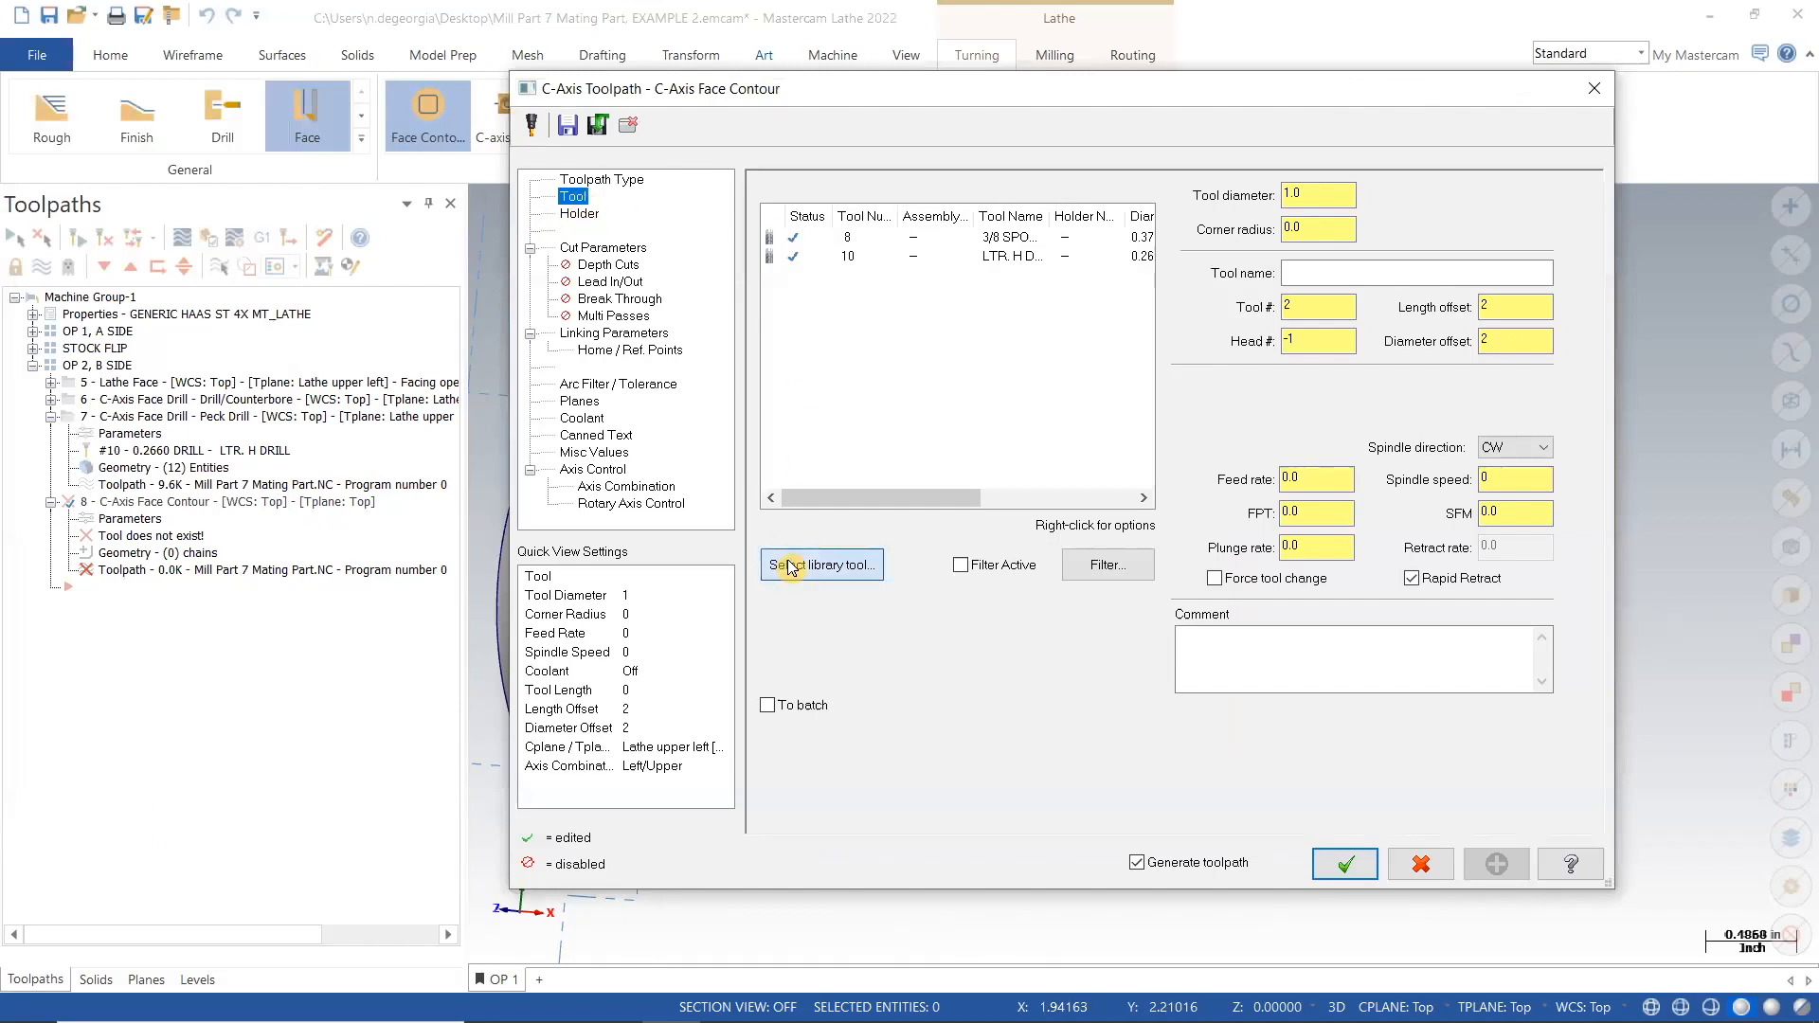
pyautogui.click(789, 566)
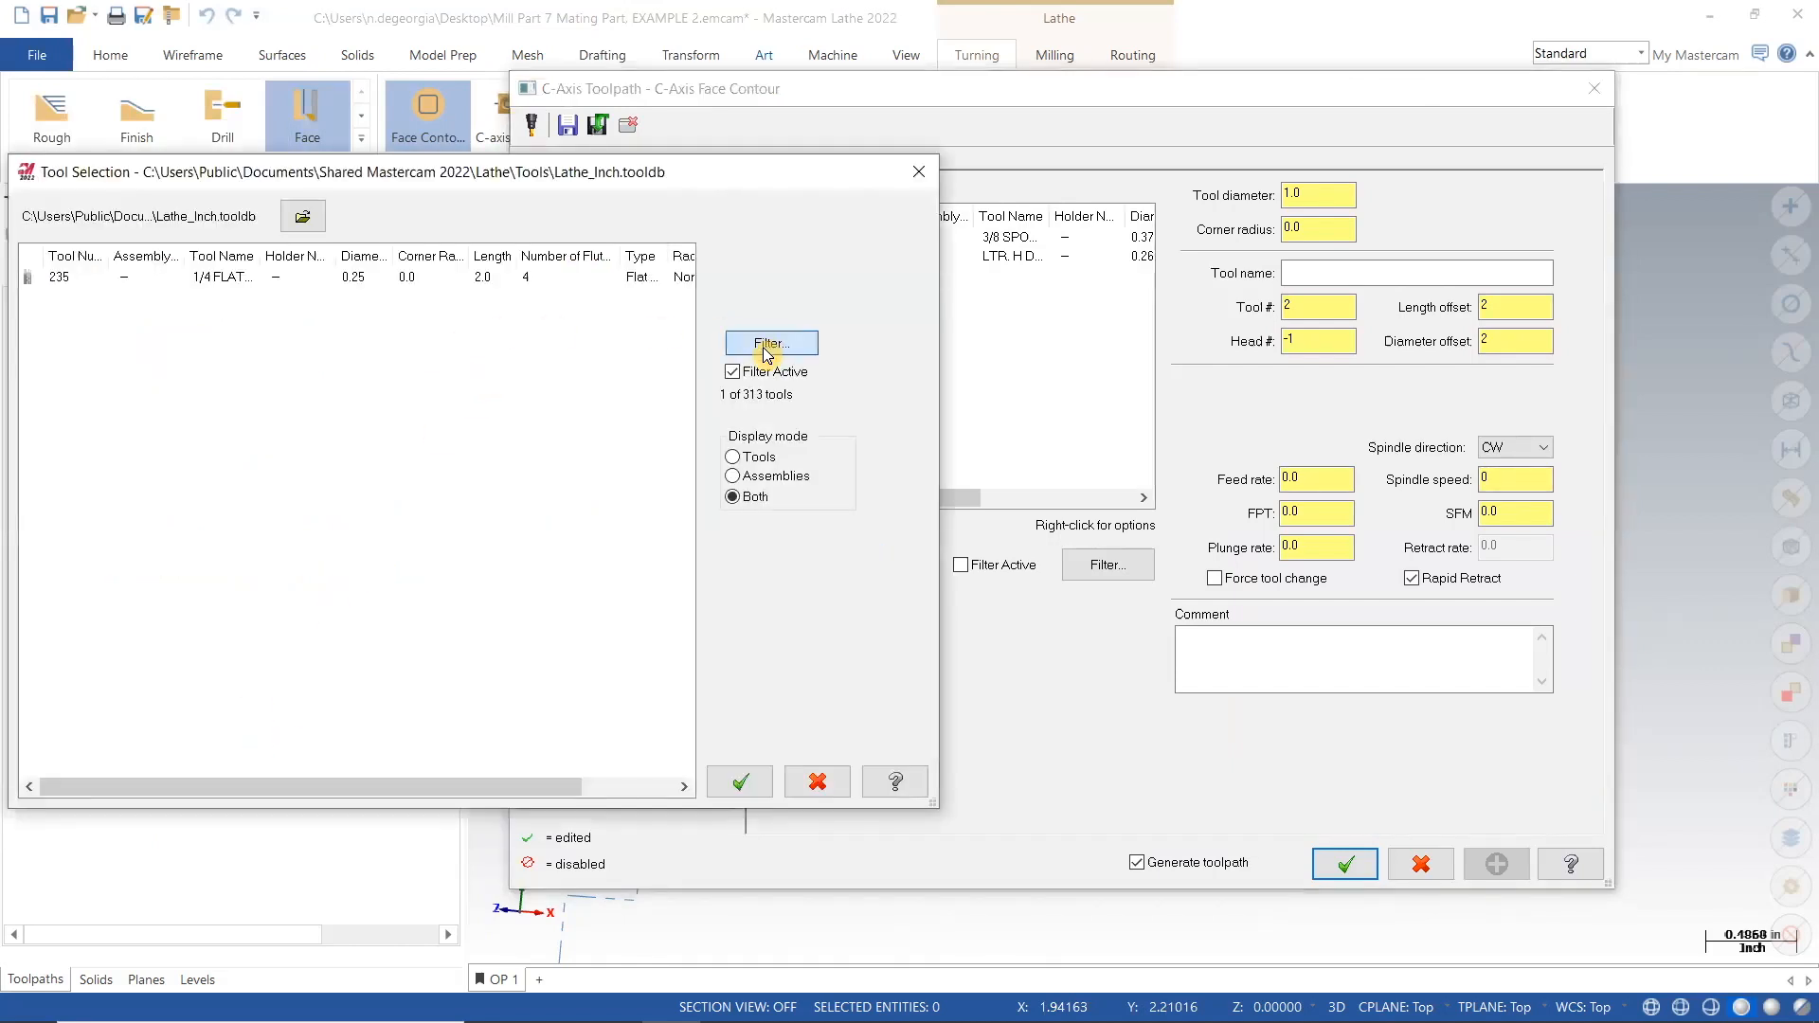
pyautogui.click(291, 579)
pyautogui.click(88, 258)
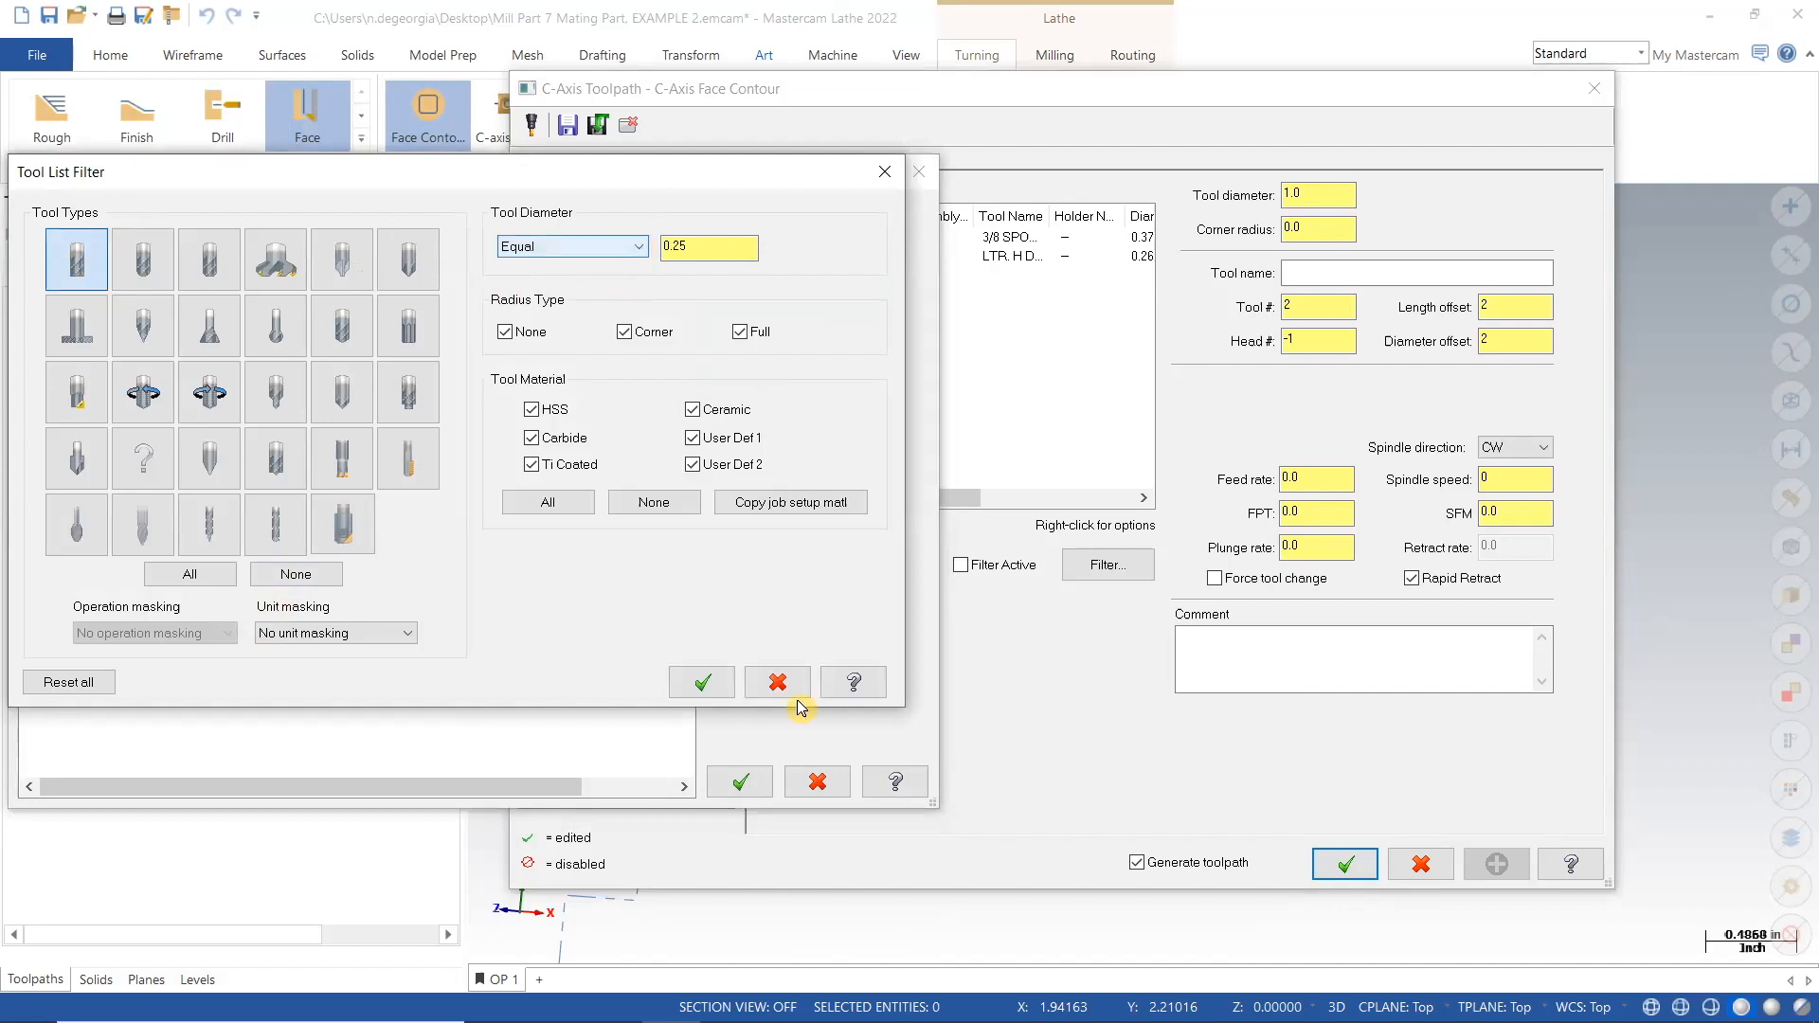
pyautogui.click(702, 682)
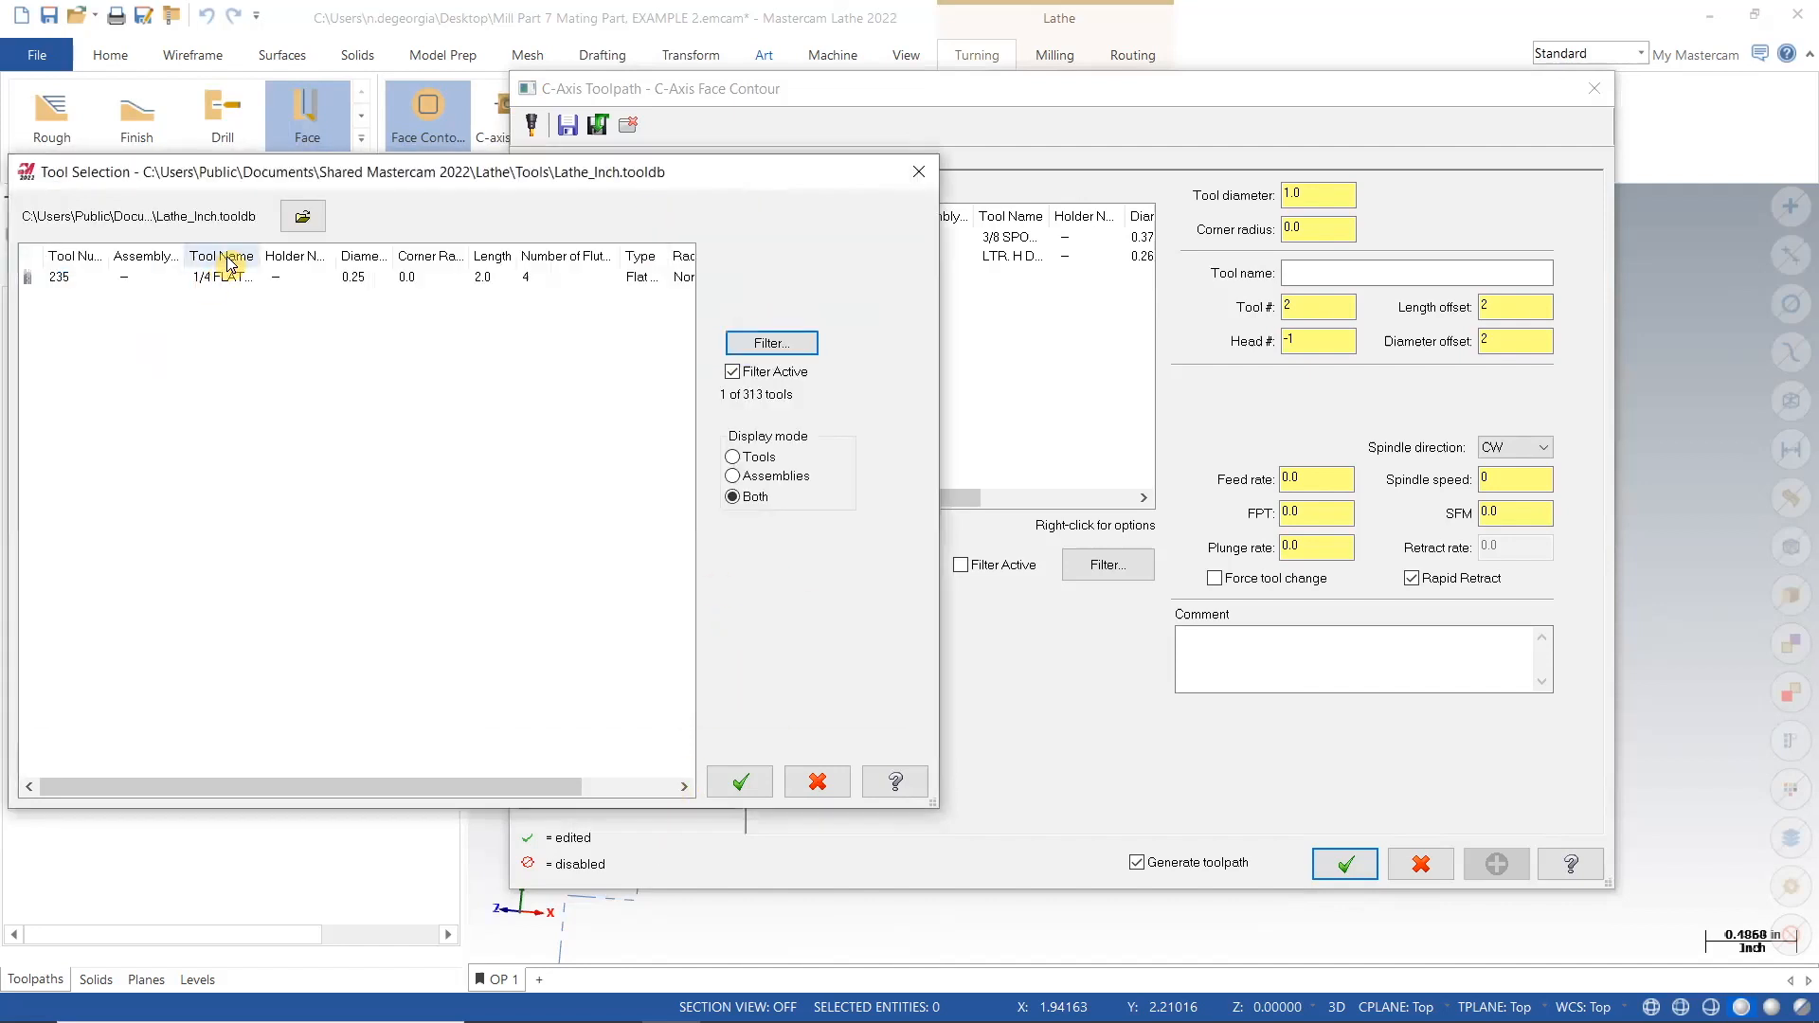
pyautogui.click(743, 779)
pyautogui.doubleClick(1308, 300)
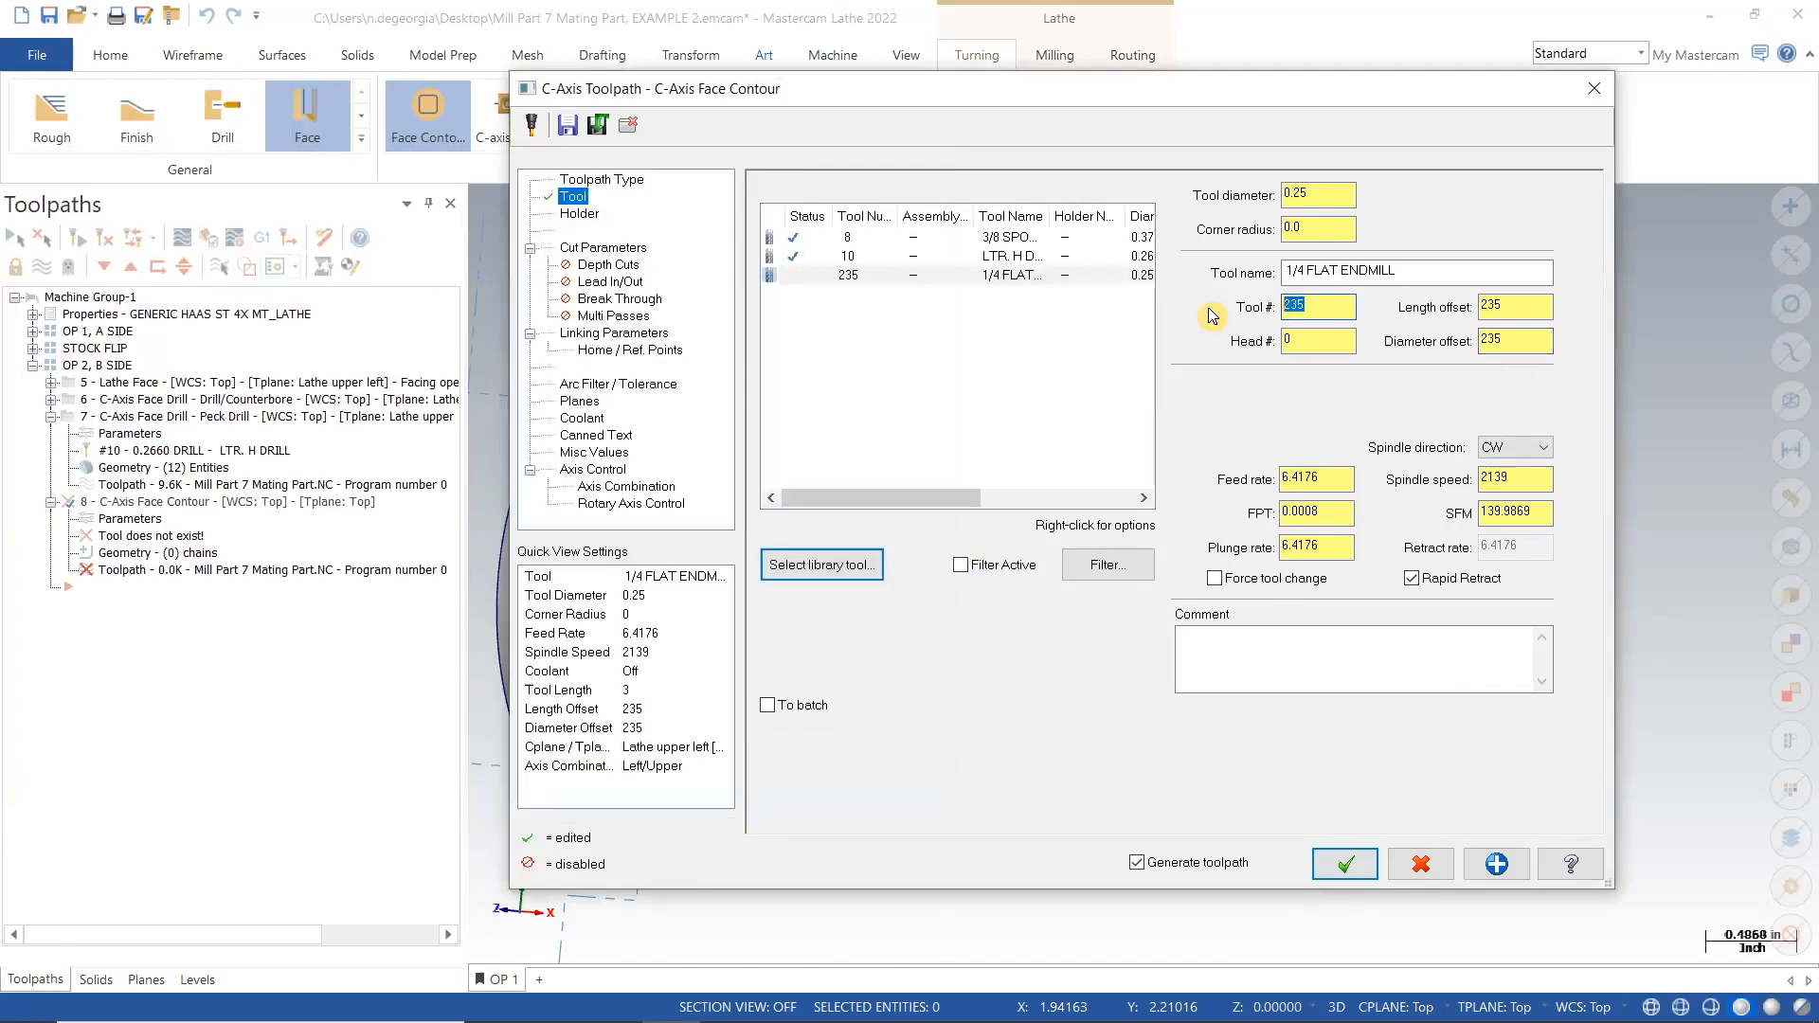
pyautogui.write('12')
pyautogui.press('Tab')
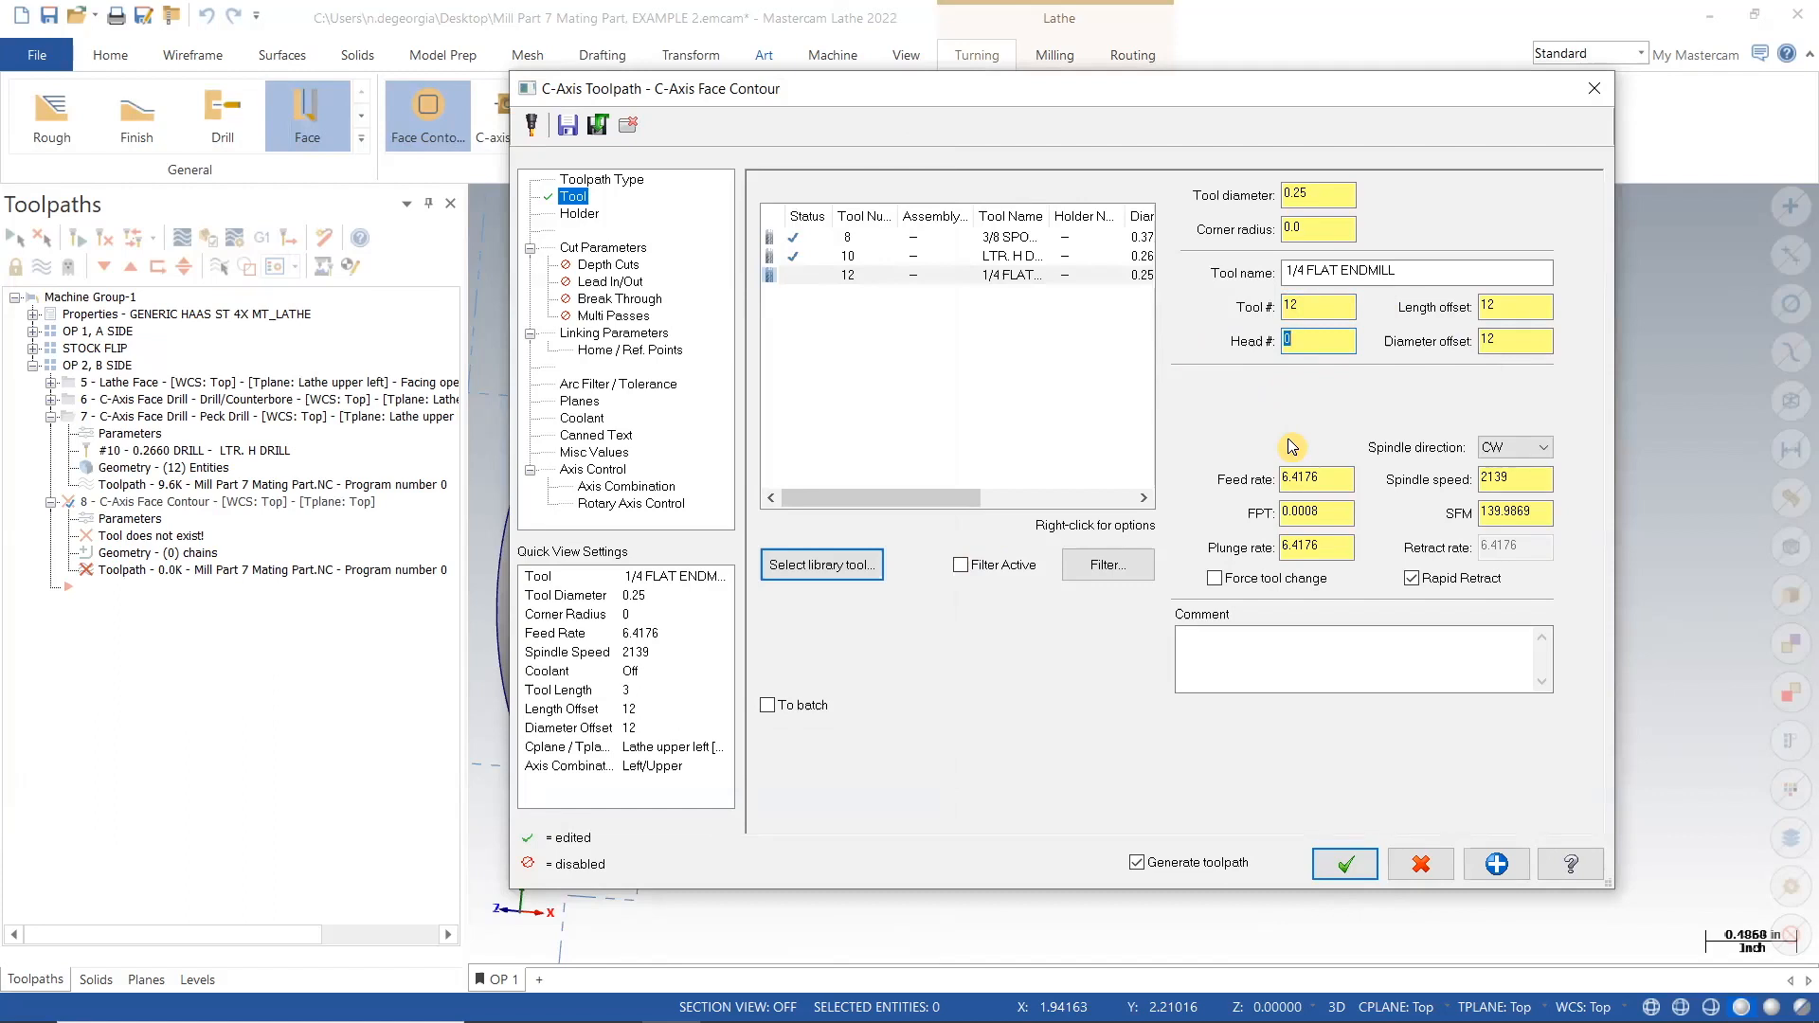
# Set the endmill's spindle speed to 1000 and feed per tooth to 0.001, and add the comment CIRCLE MILL COUNTERBORE.
pyautogui.click(1524, 477)
pyautogui.moveTo(1524, 477); pyautogui.dragTo(1409, 477)
pyautogui.write('1000')
pyautogui.press('Tab')
pyautogui.click(1325, 511)
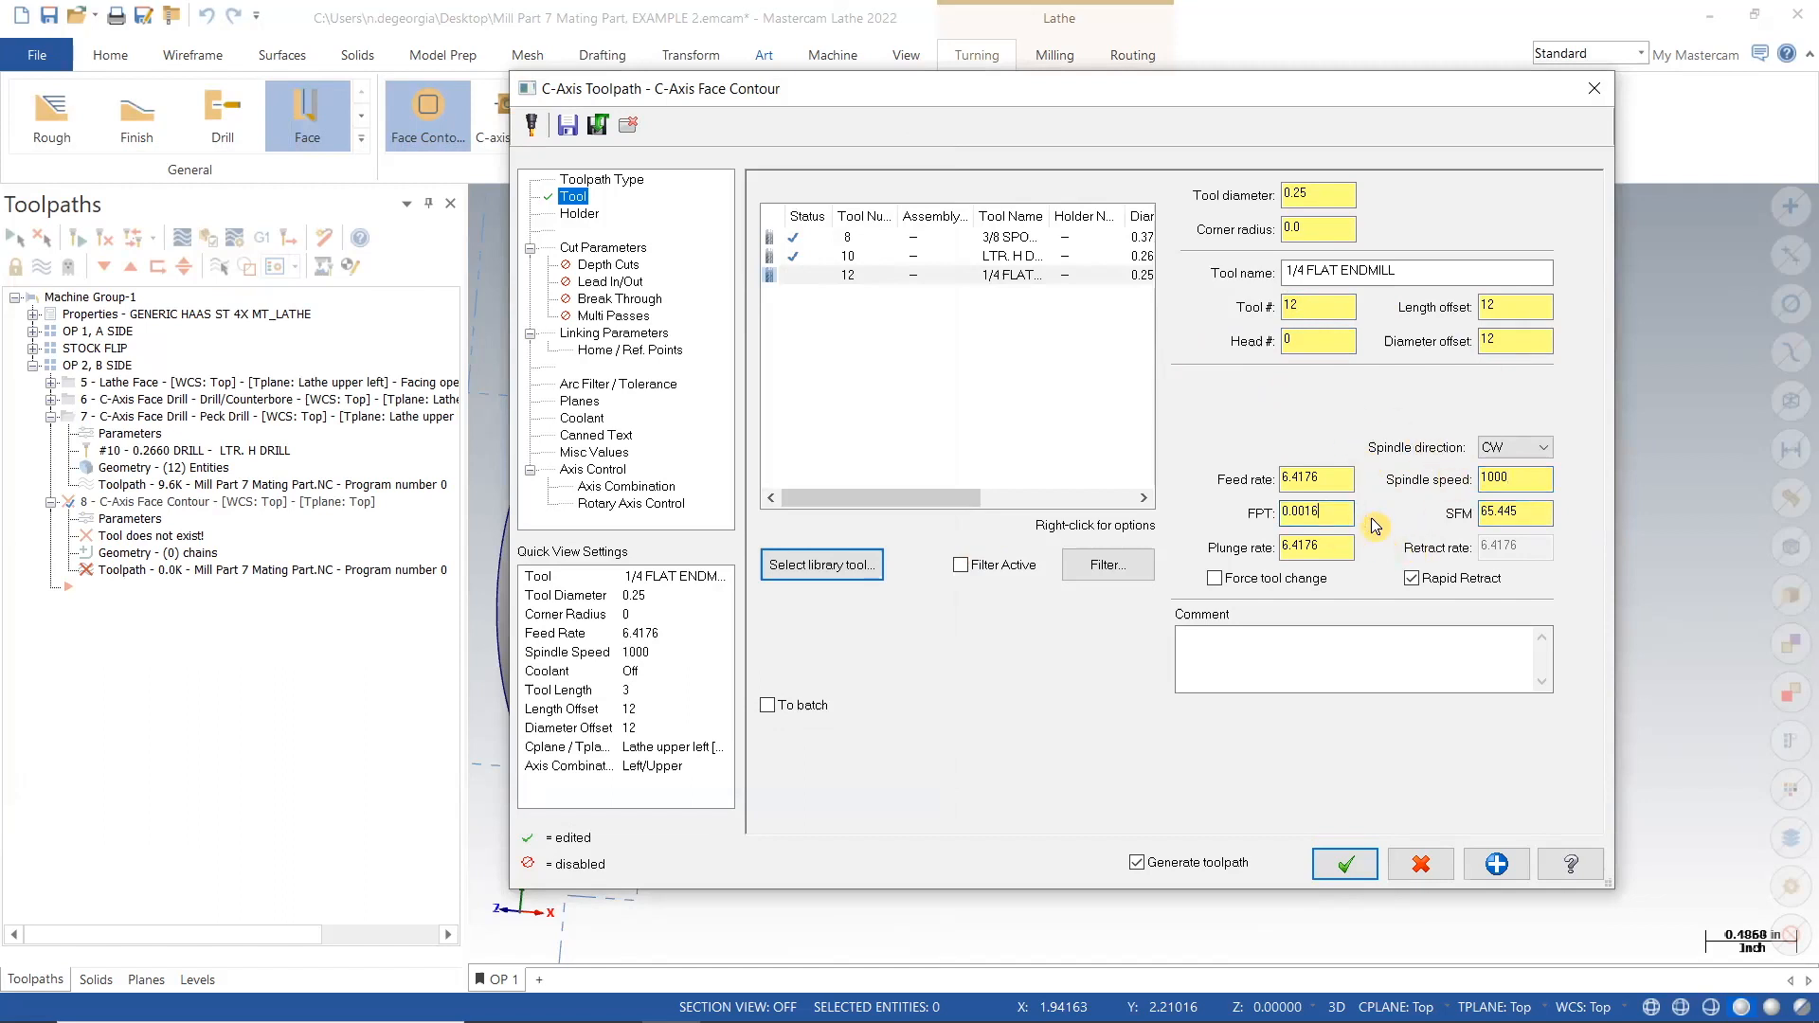
pyautogui.press('BackSpace')
pyautogui.click(1390, 652)
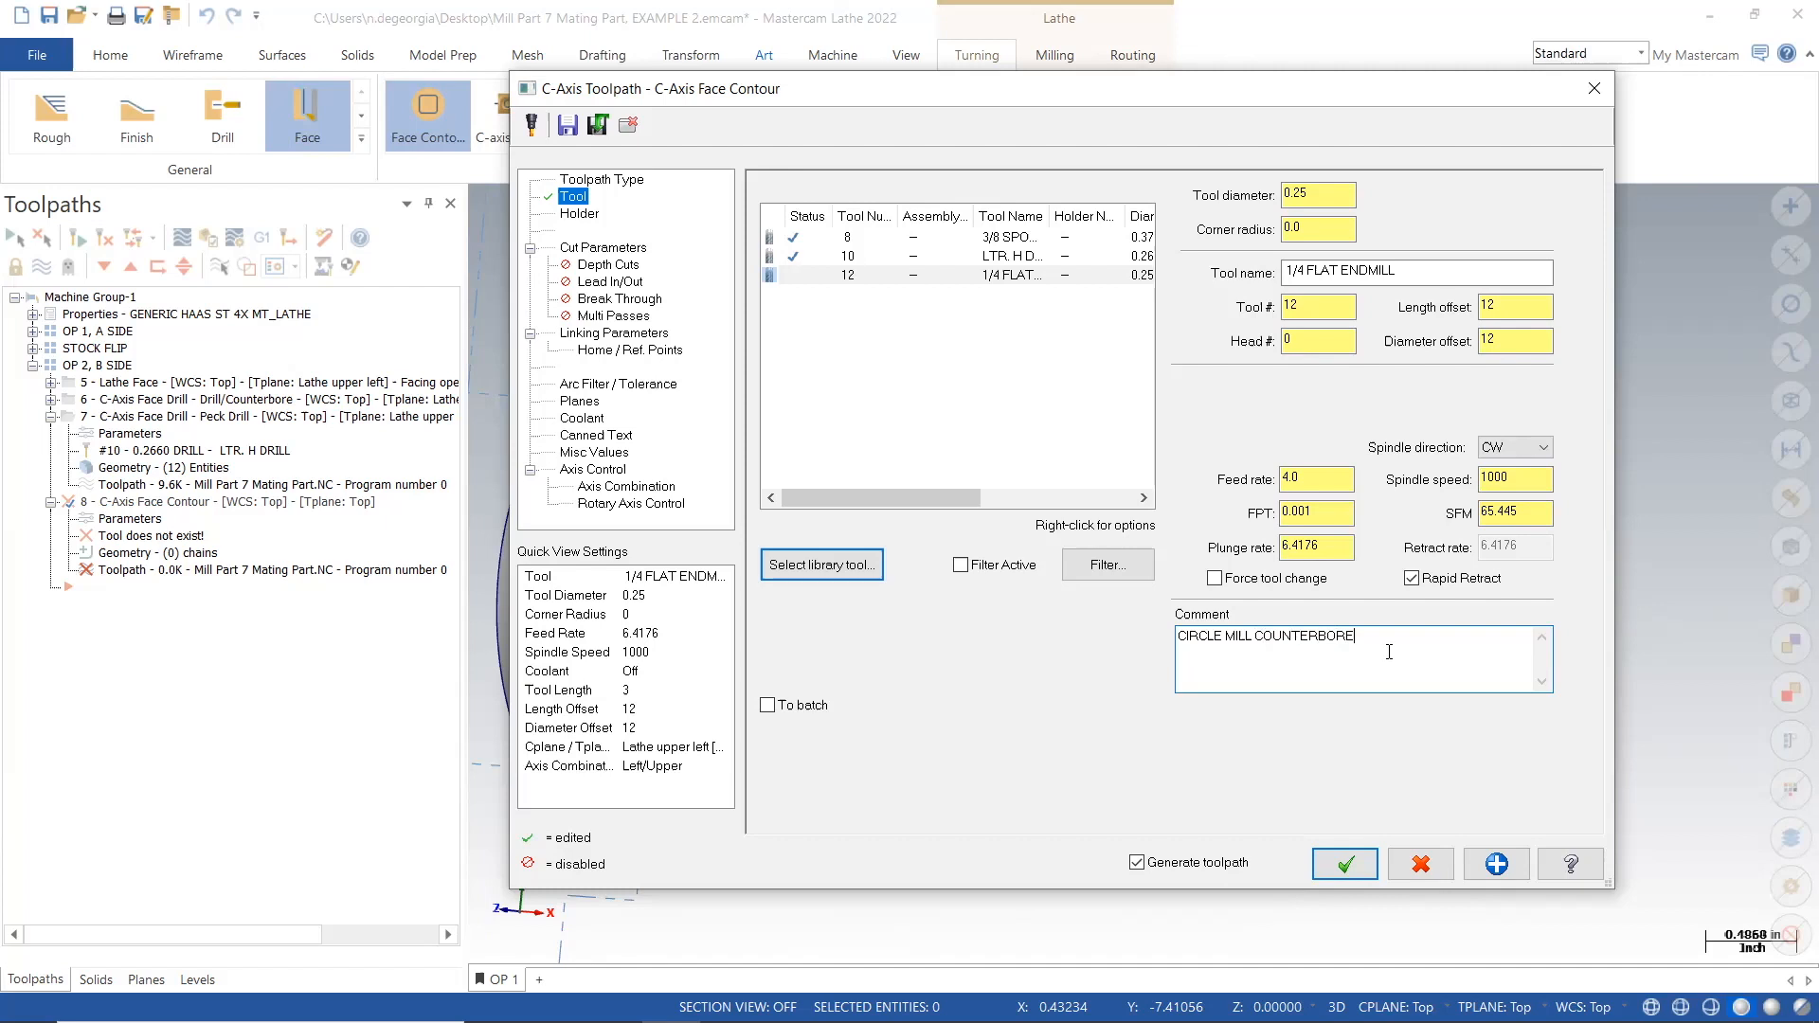
# Set the face contour's cutter compensation type to Wear in the cut parameters.
pyautogui.click(580, 248)
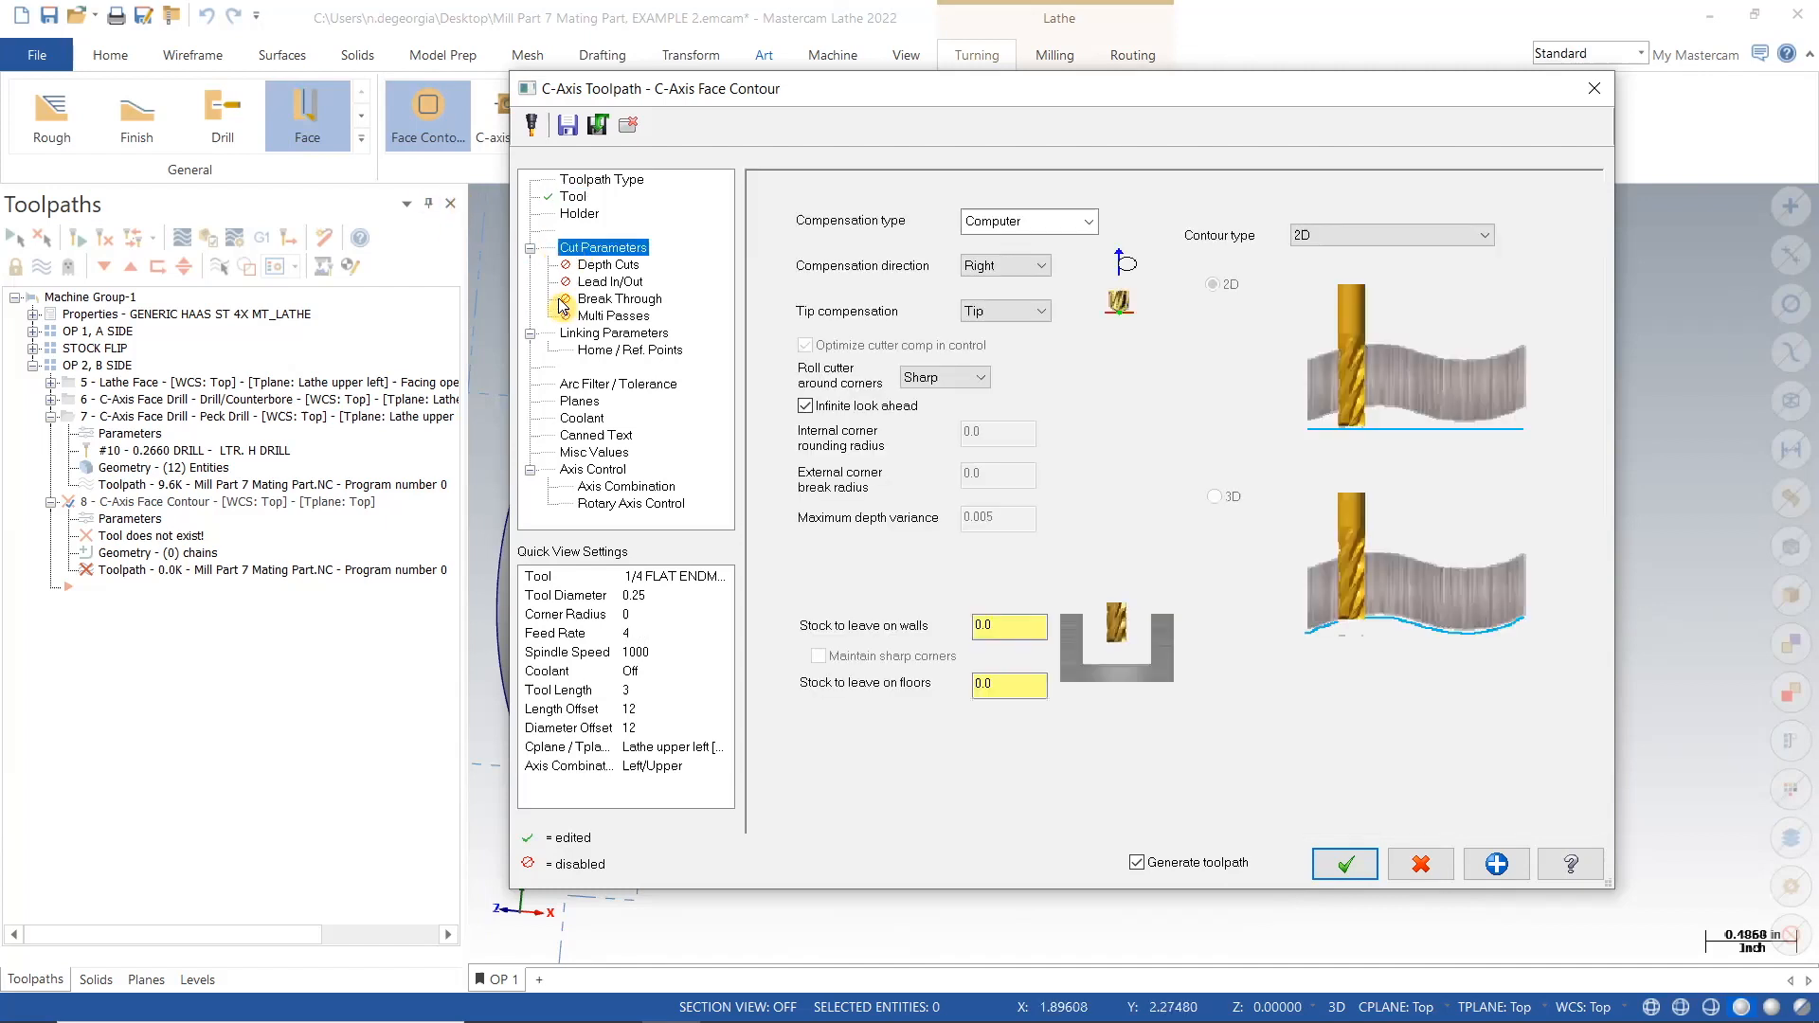
pyautogui.click(1088, 228)
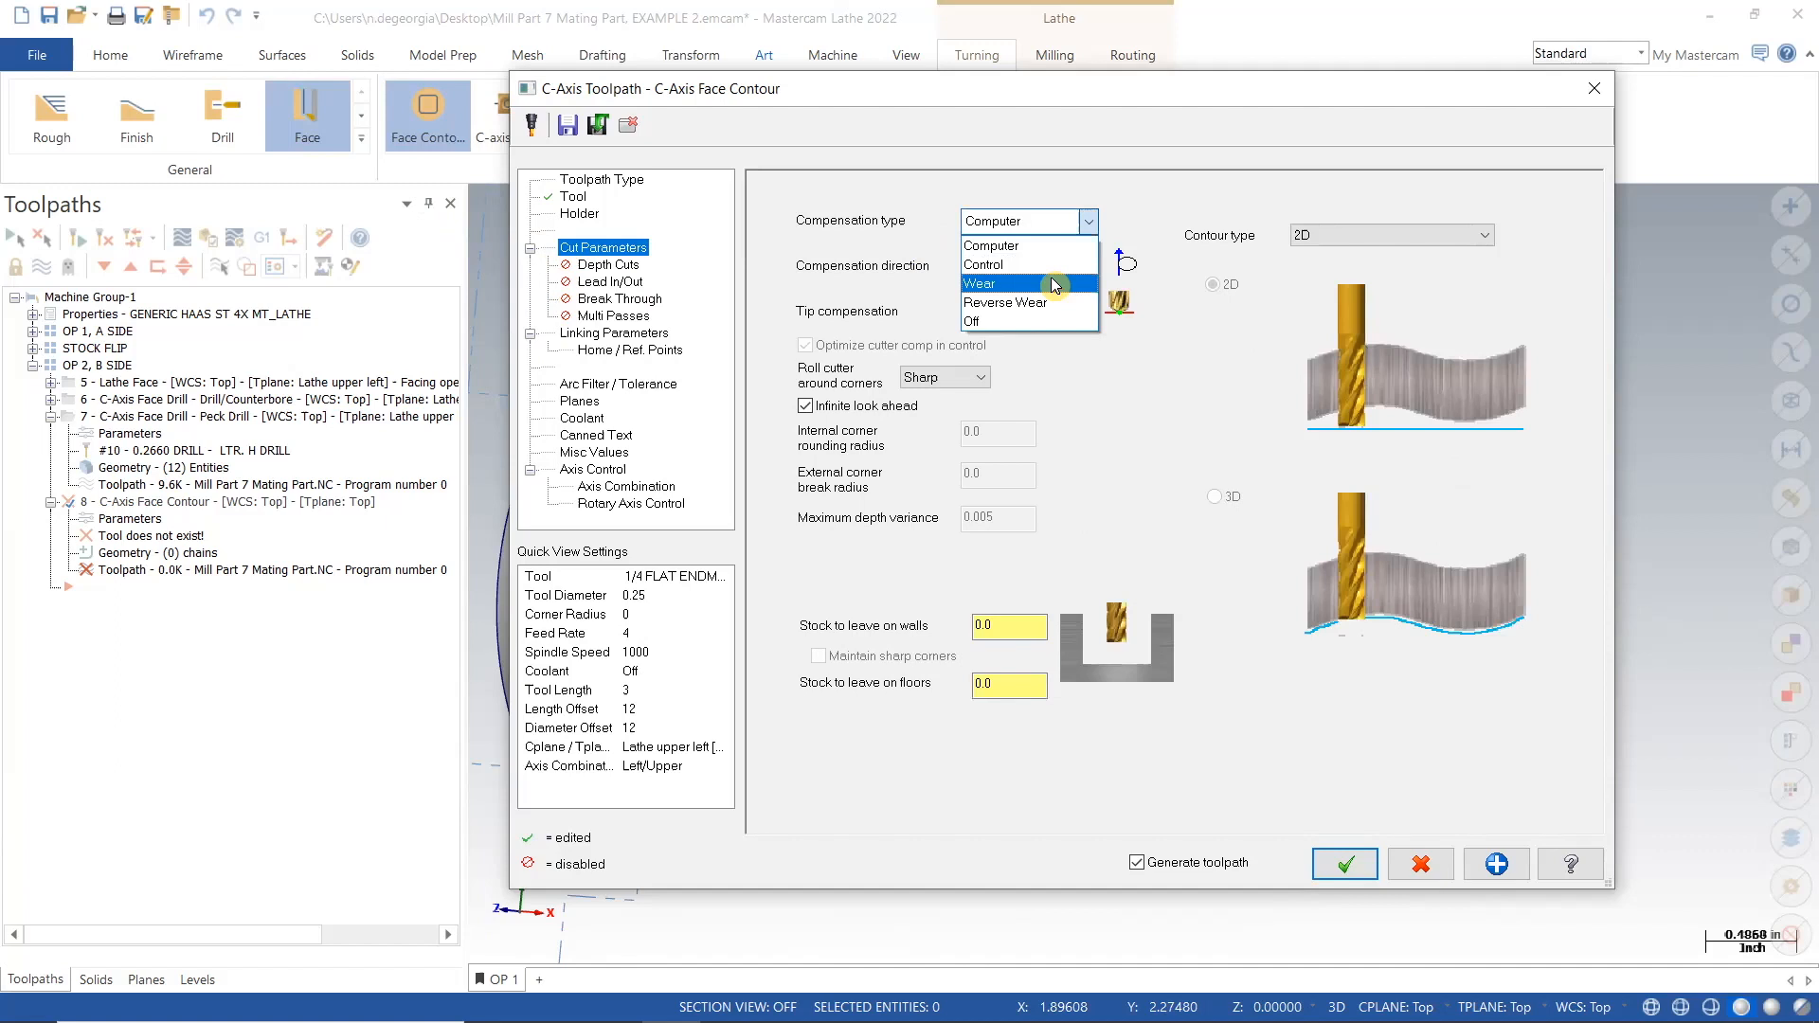
pyautogui.click(1052, 281)
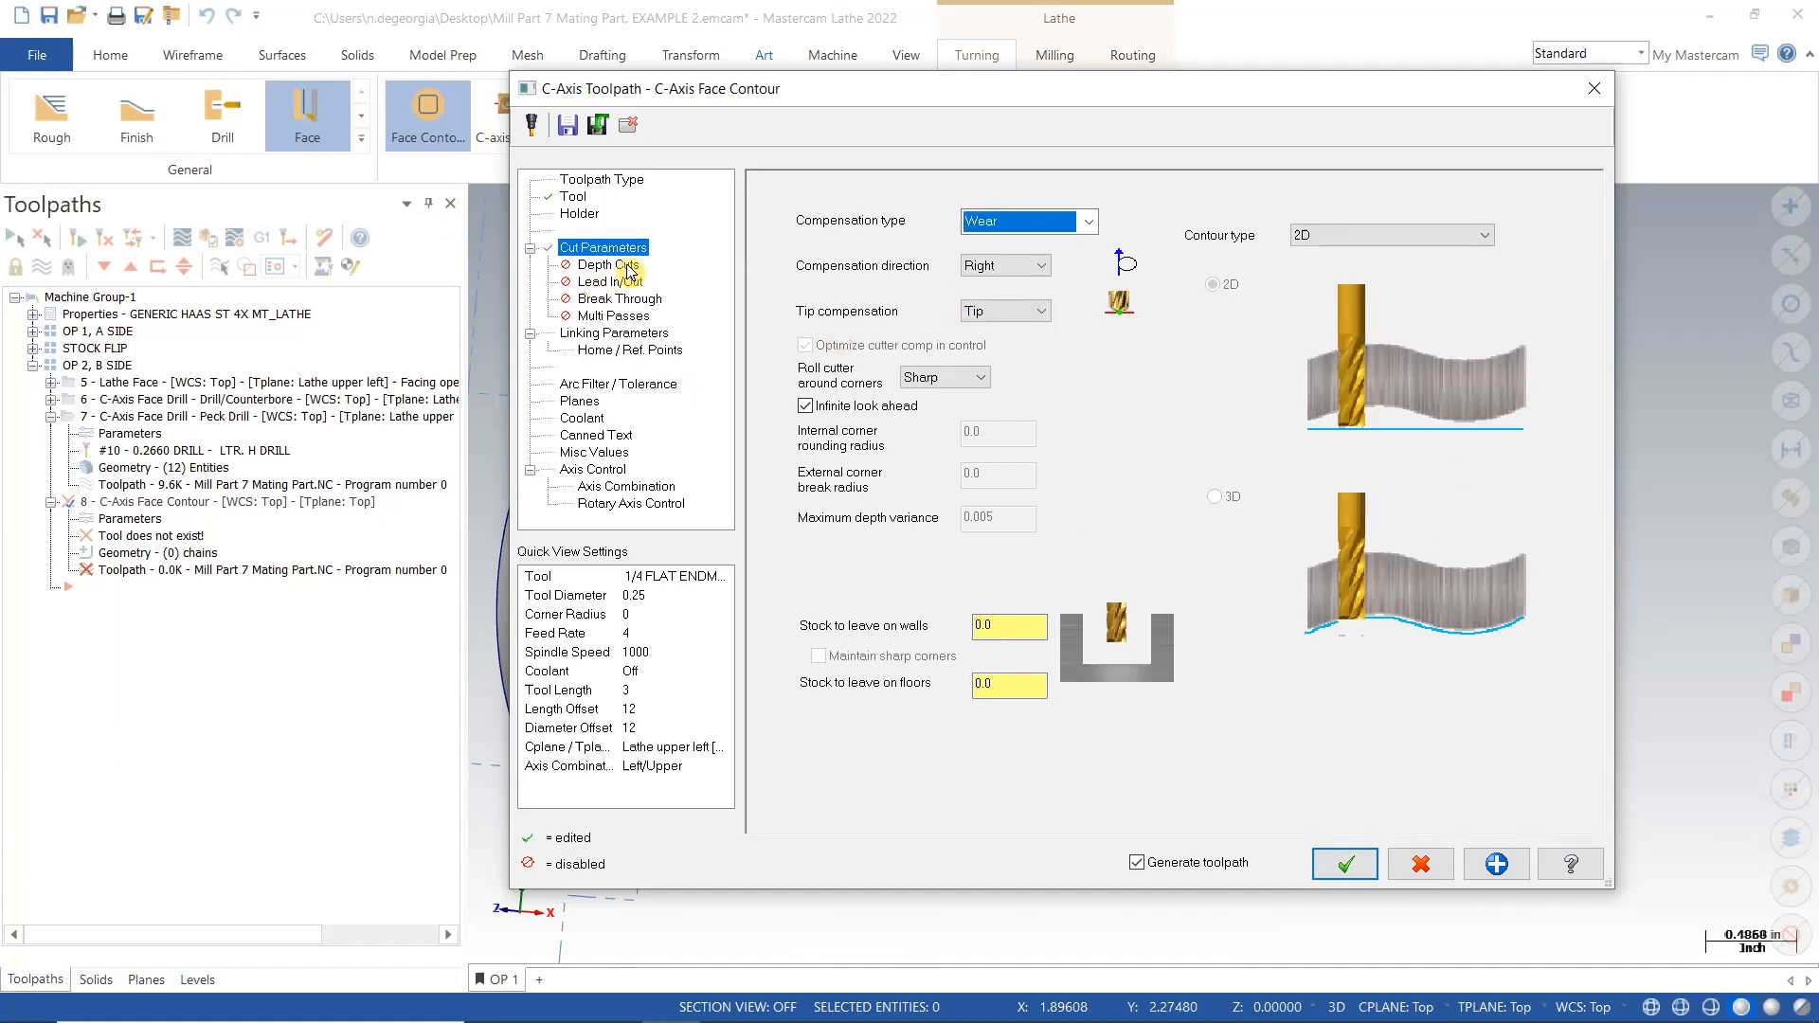
# Enable depth cuts for the face contour with a maximum rough step of 0.050.
pyautogui.click(611, 266)
pyautogui.click(847, 253)
pyautogui.doubleClick(1045, 280)
pyautogui.write('0.050')
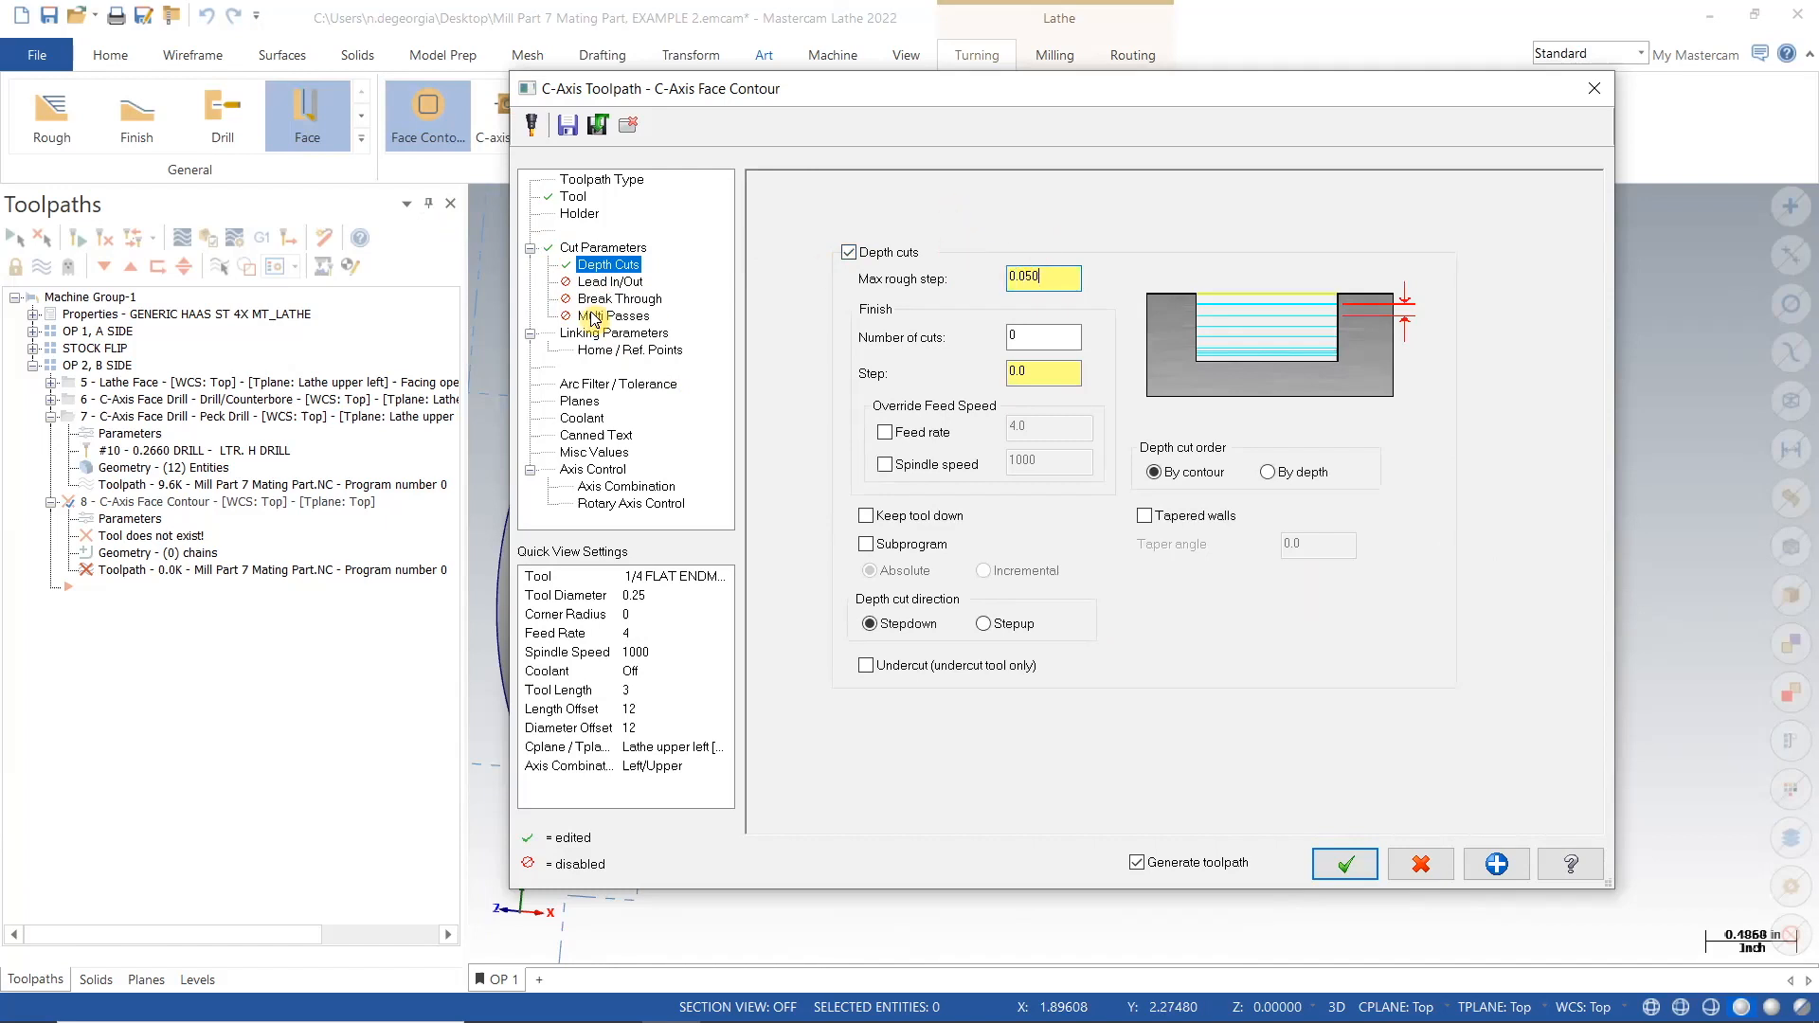
# Enable the face contour's lead in/out with entry line length and arc radius at 10%, and use an entry point.
pyautogui.click(610, 281)
pyautogui.click(769, 184)
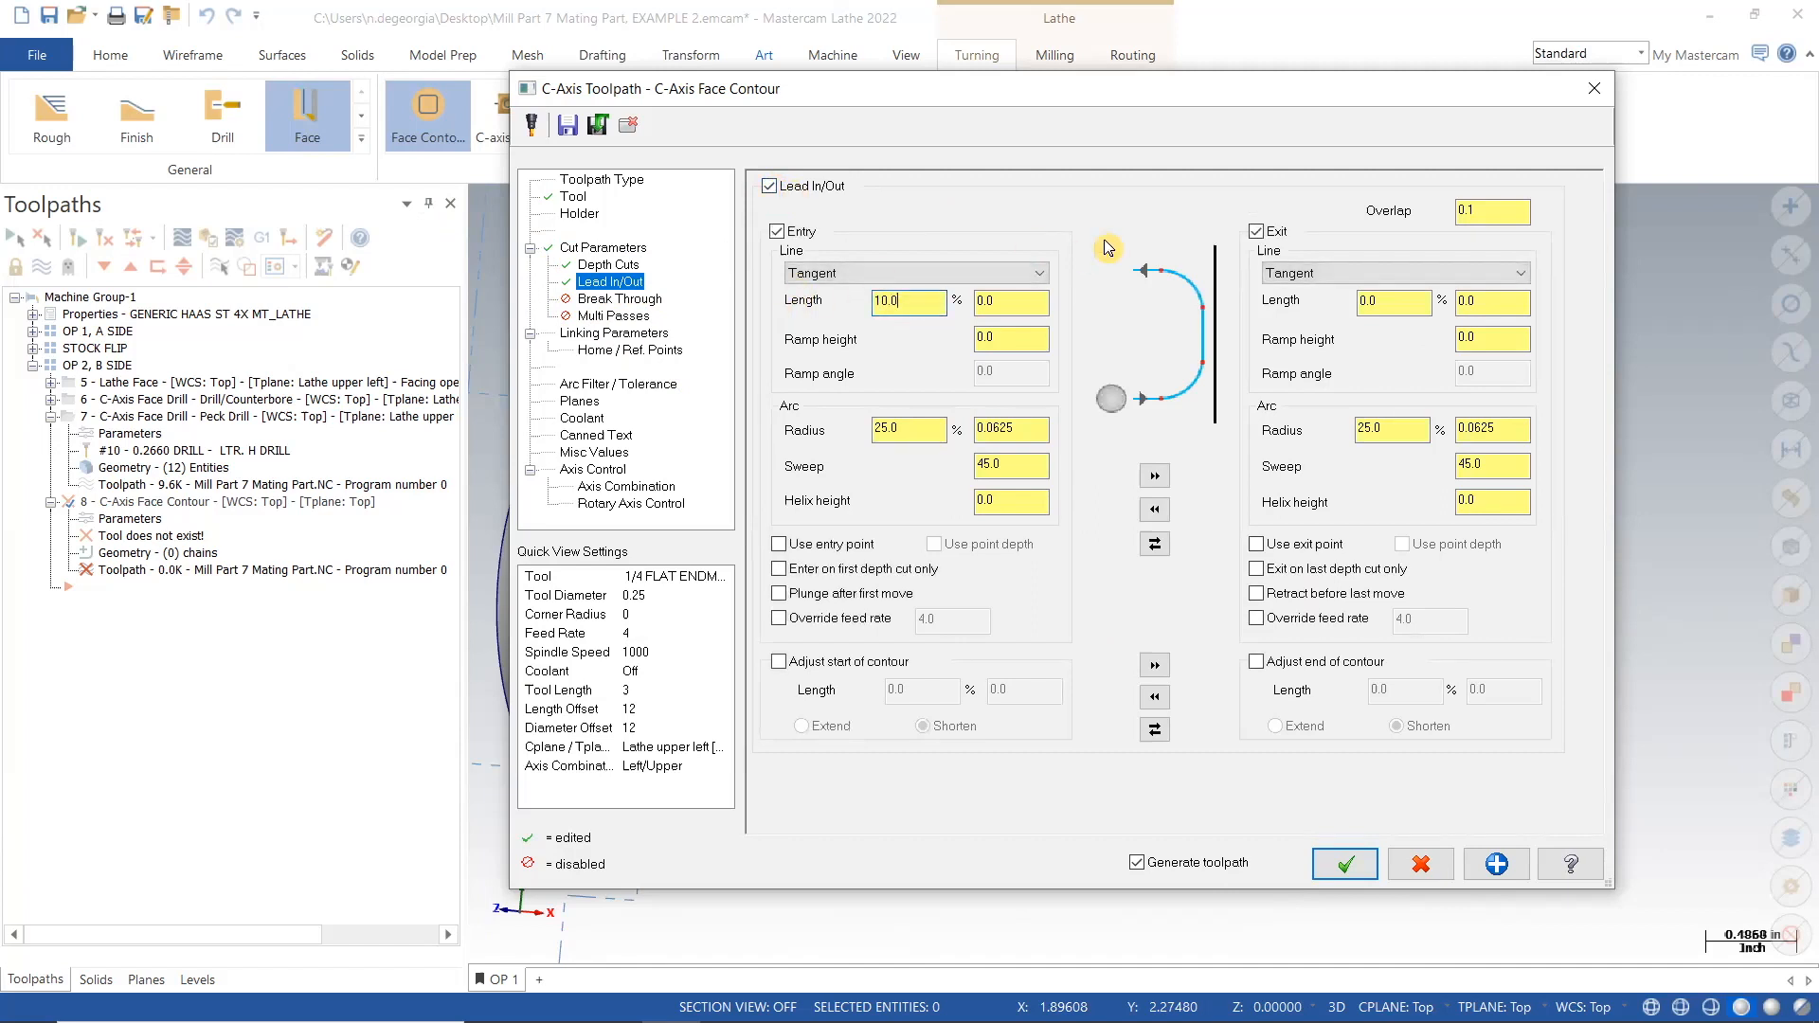
pyautogui.moveTo(931, 431); pyautogui.dragTo(794, 410)
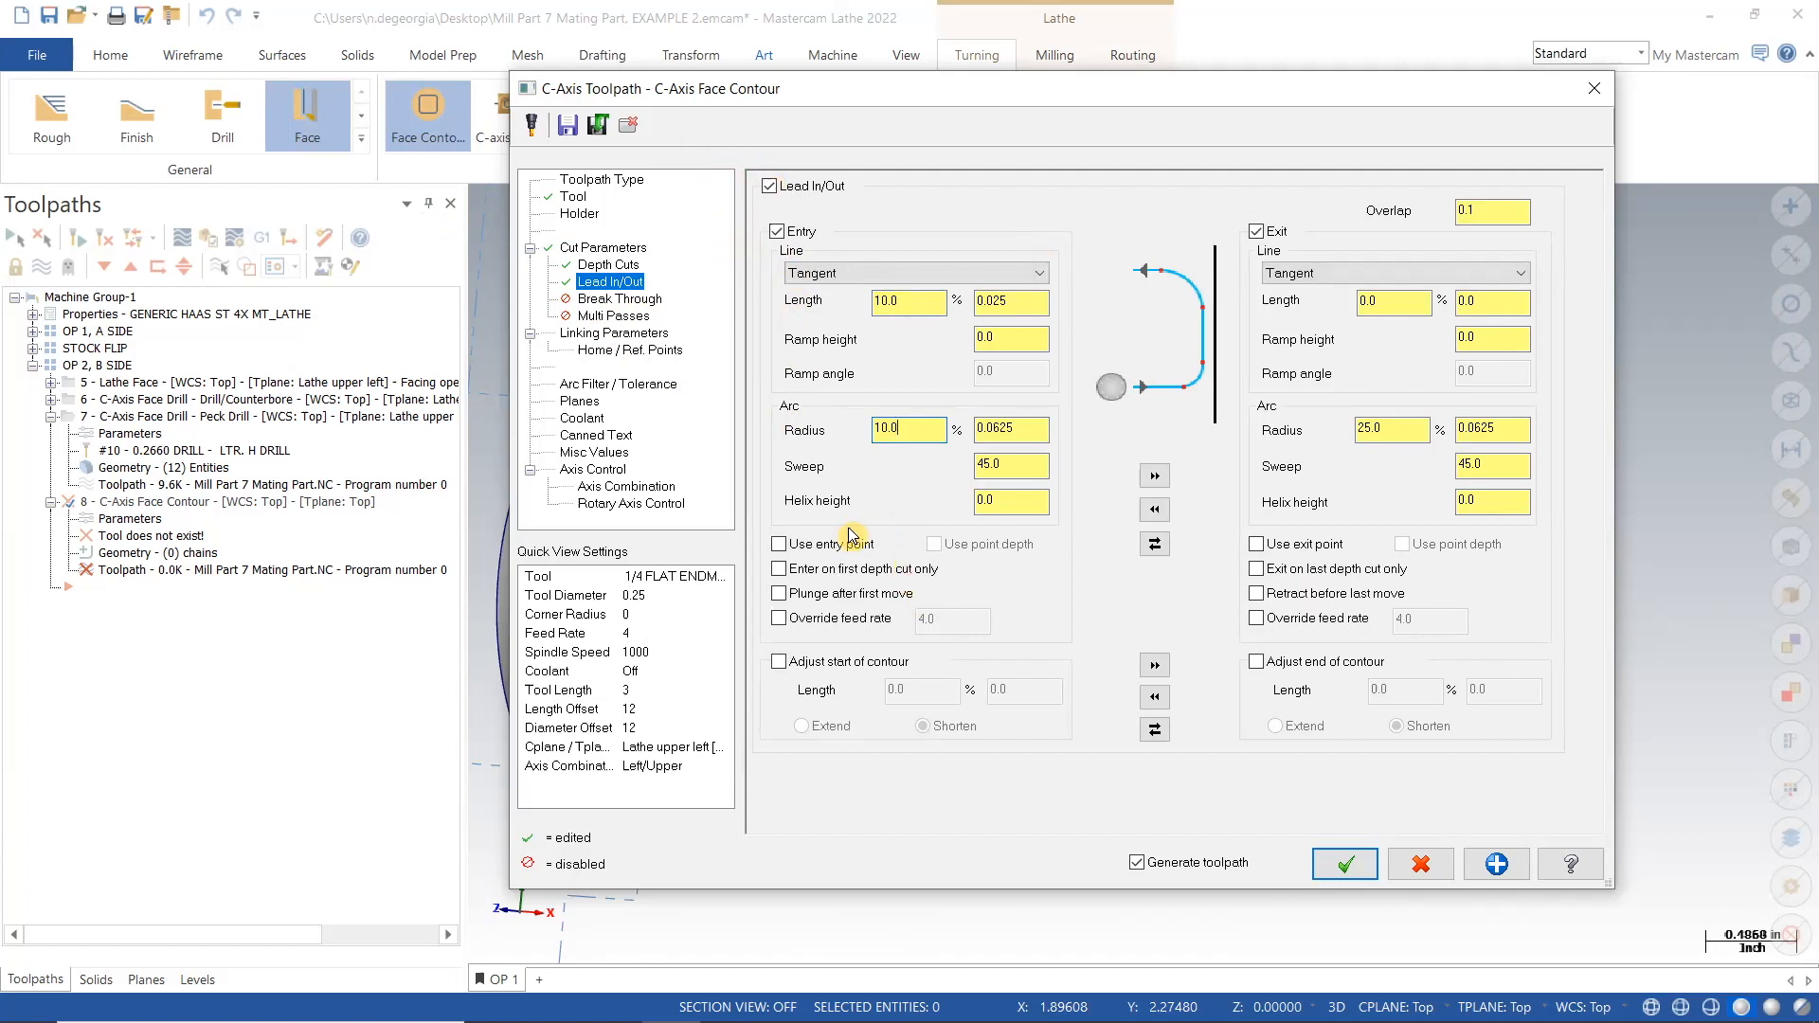
pyautogui.click(779, 544)
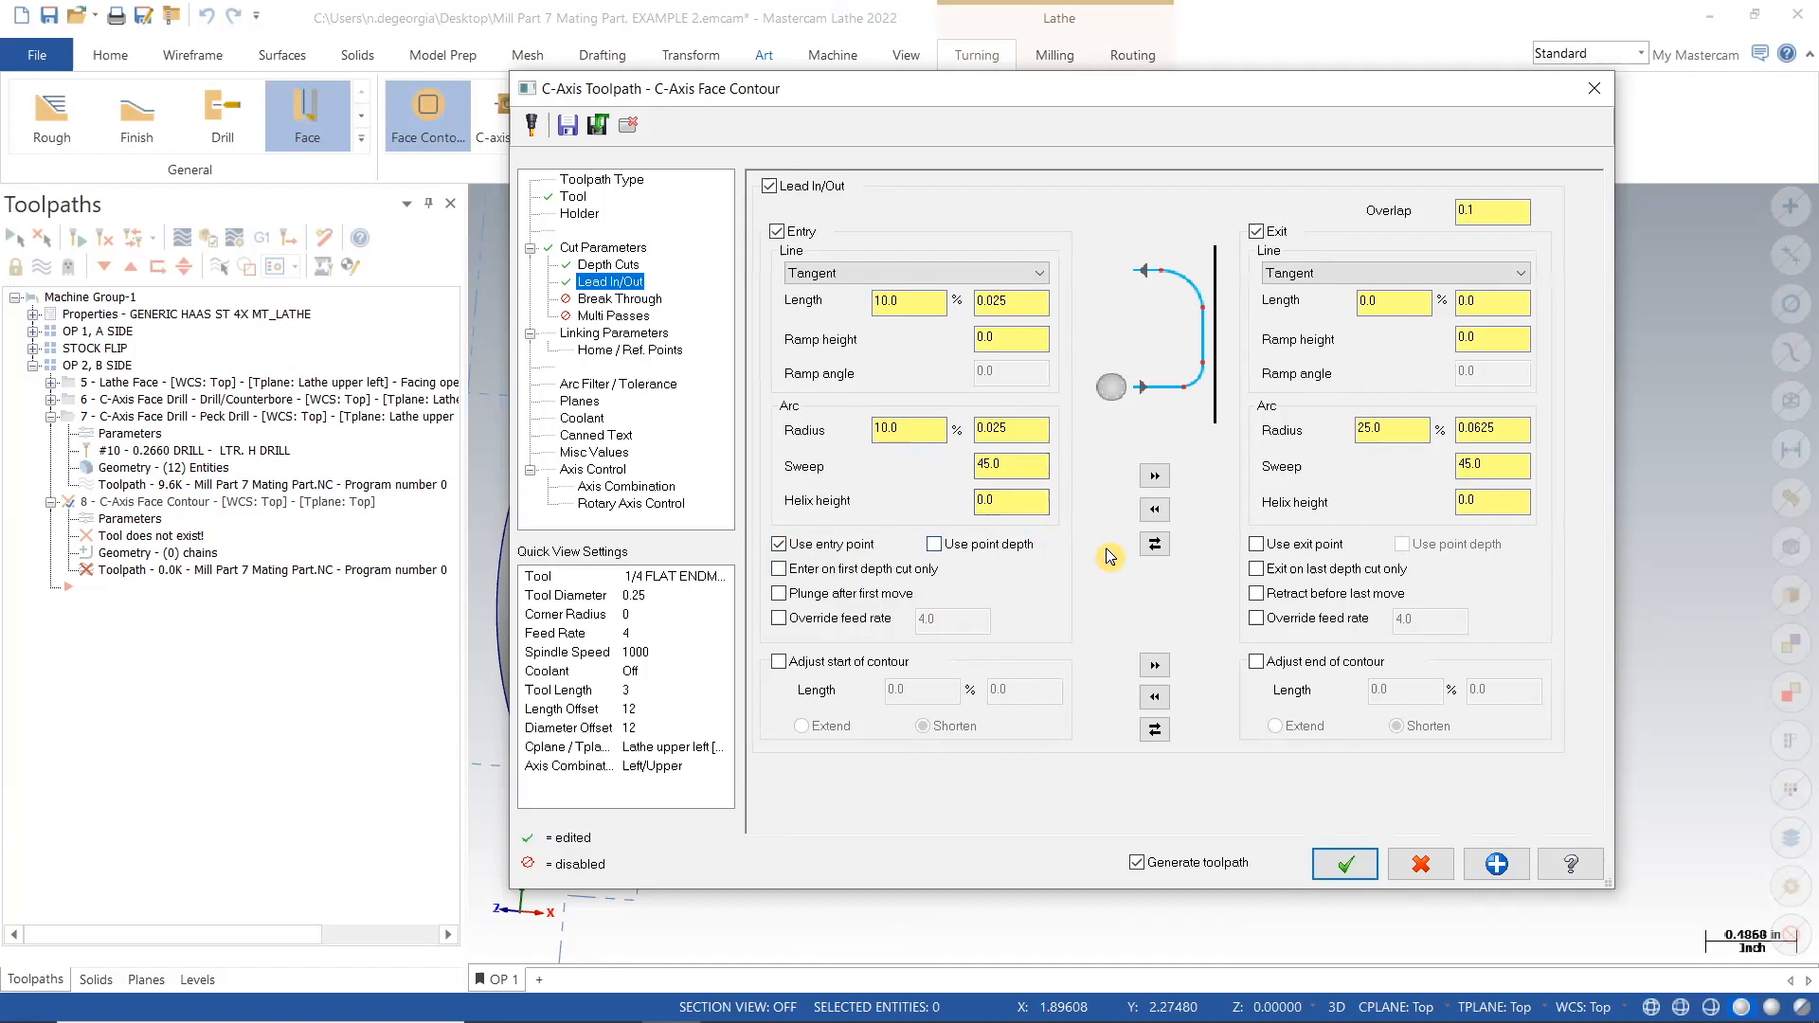
# Pick a point in a flange hole as the face contour's depth reference and set the incremental depth to -0.260.
pyautogui.click(616, 299)
pyautogui.click(612, 317)
pyautogui.click(613, 334)
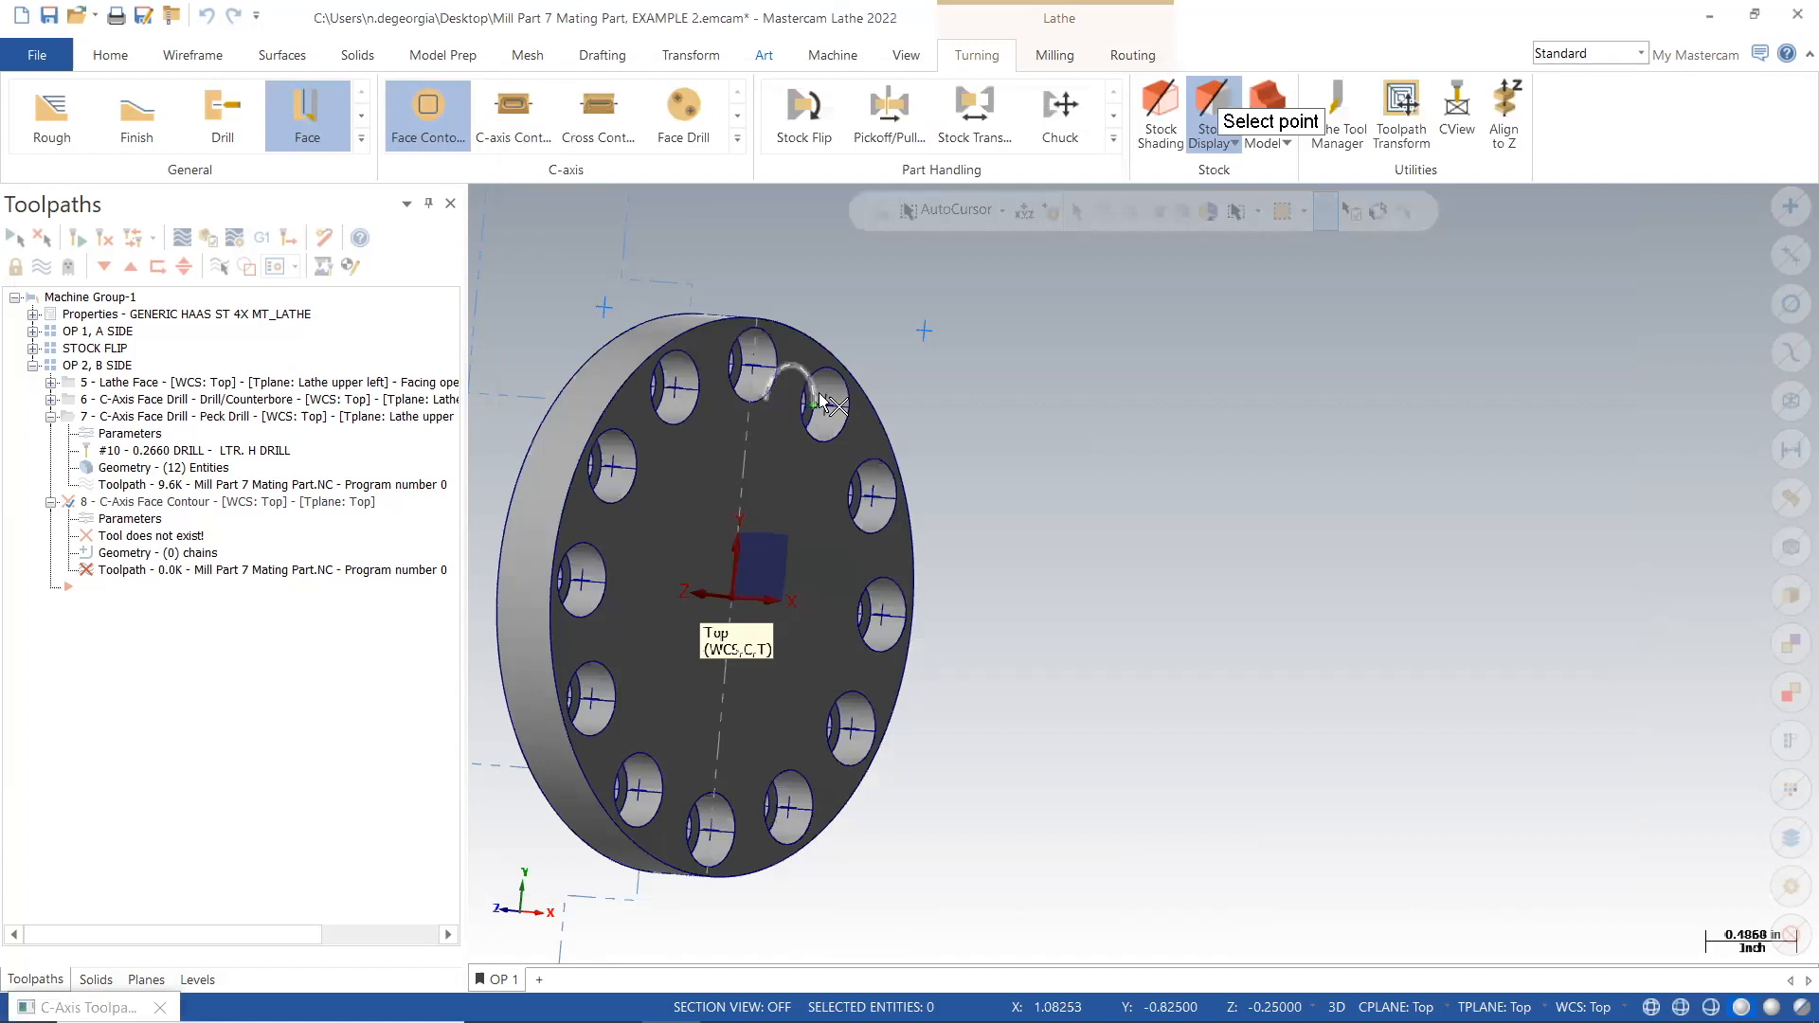
pyautogui.click(820, 402)
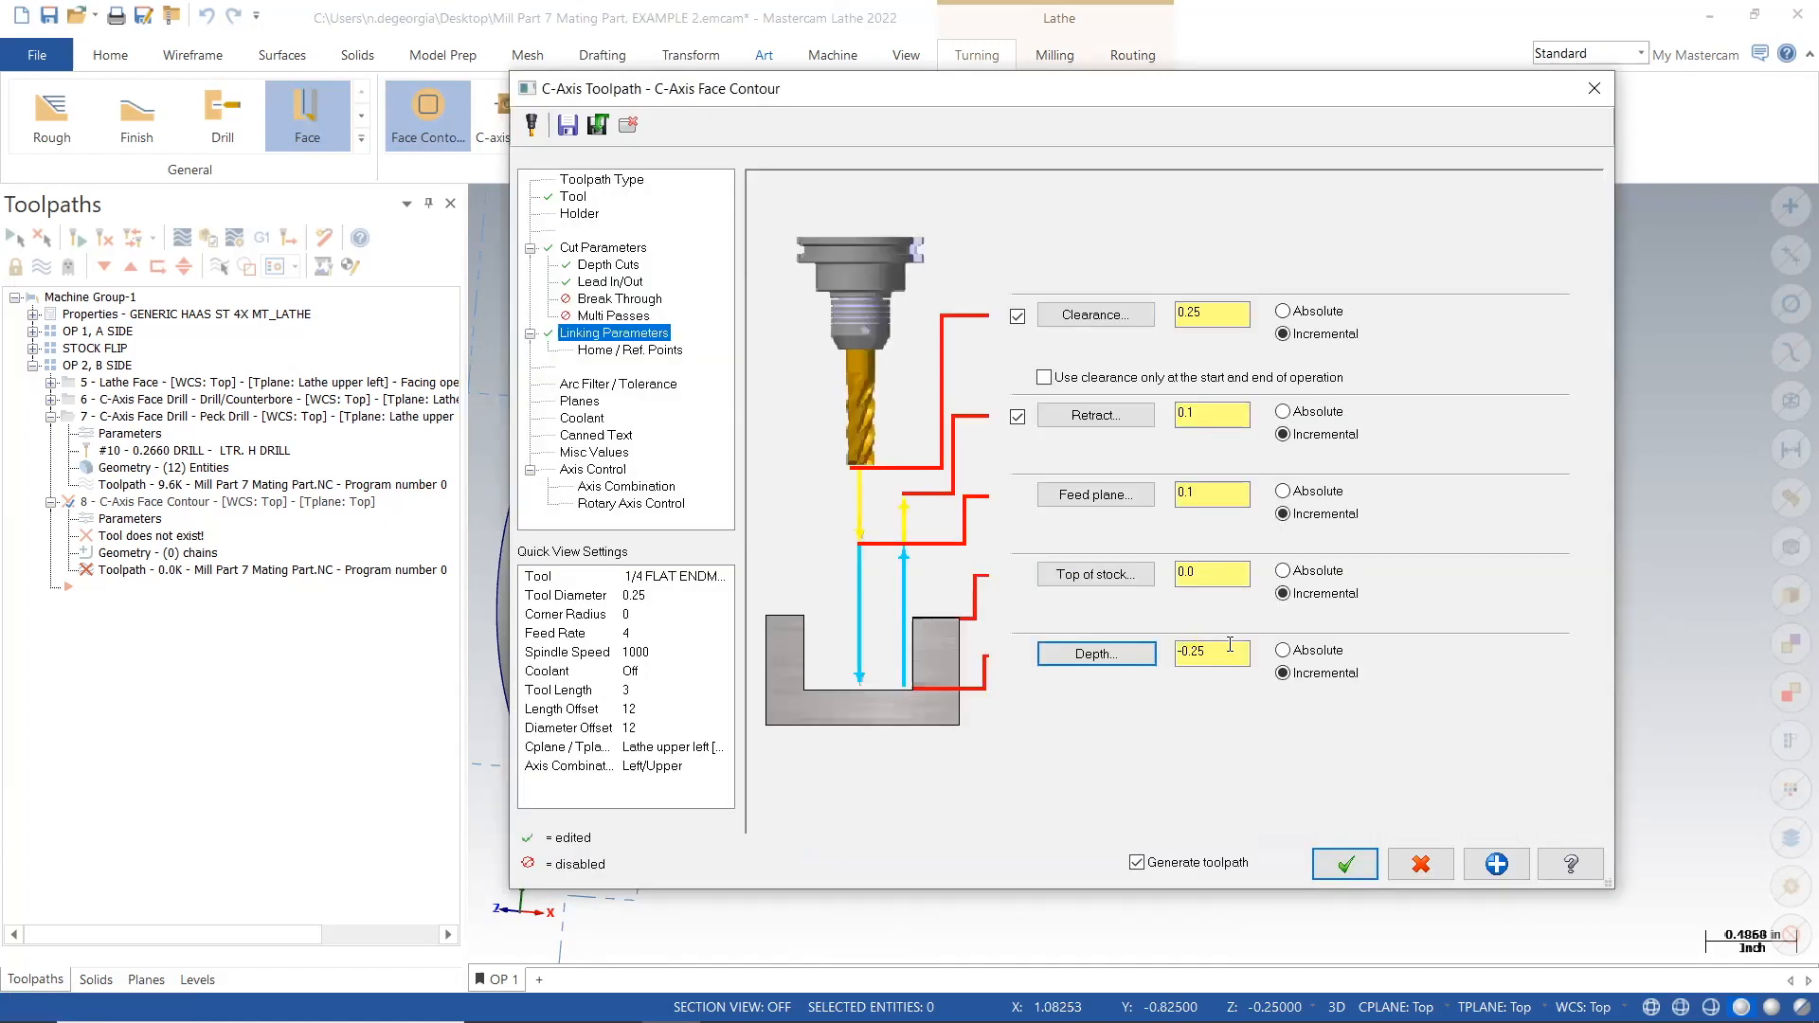
pyautogui.click(1235, 651)
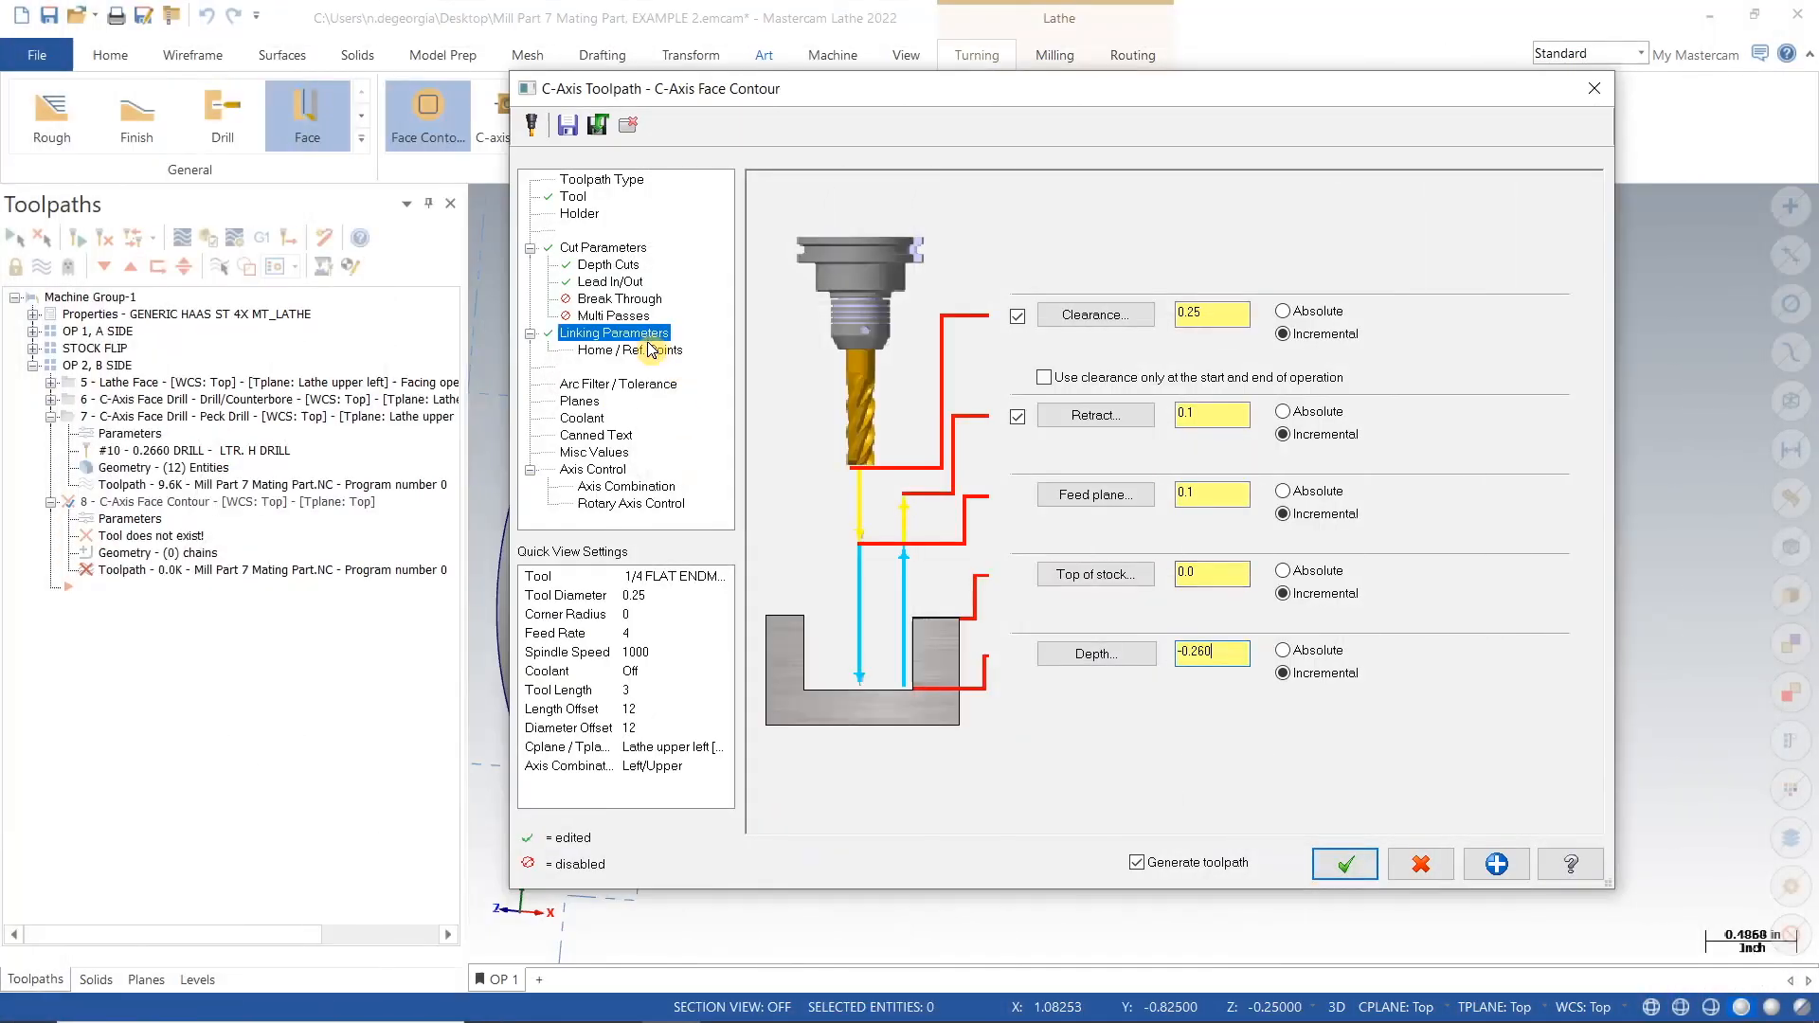
# Review the face contour's tool planes and turn flood coolant on.
pyautogui.click(644, 350)
pyautogui.click(650, 385)
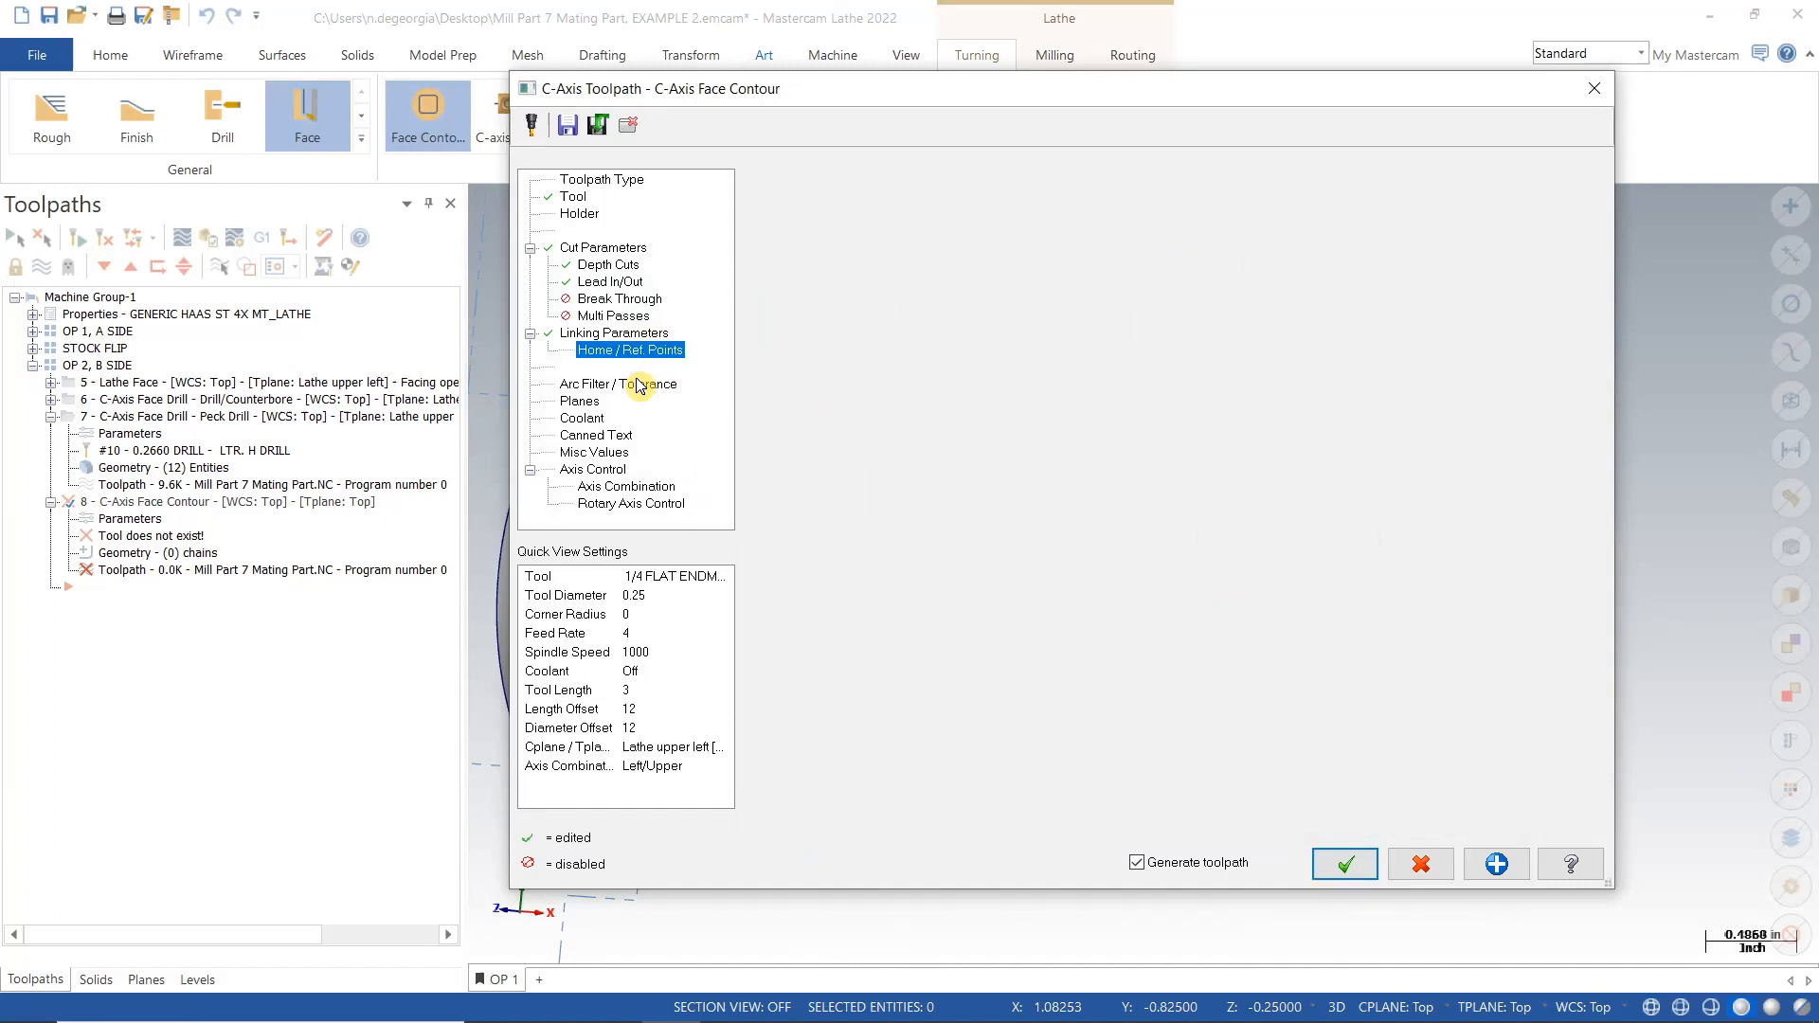
pyautogui.click(578, 401)
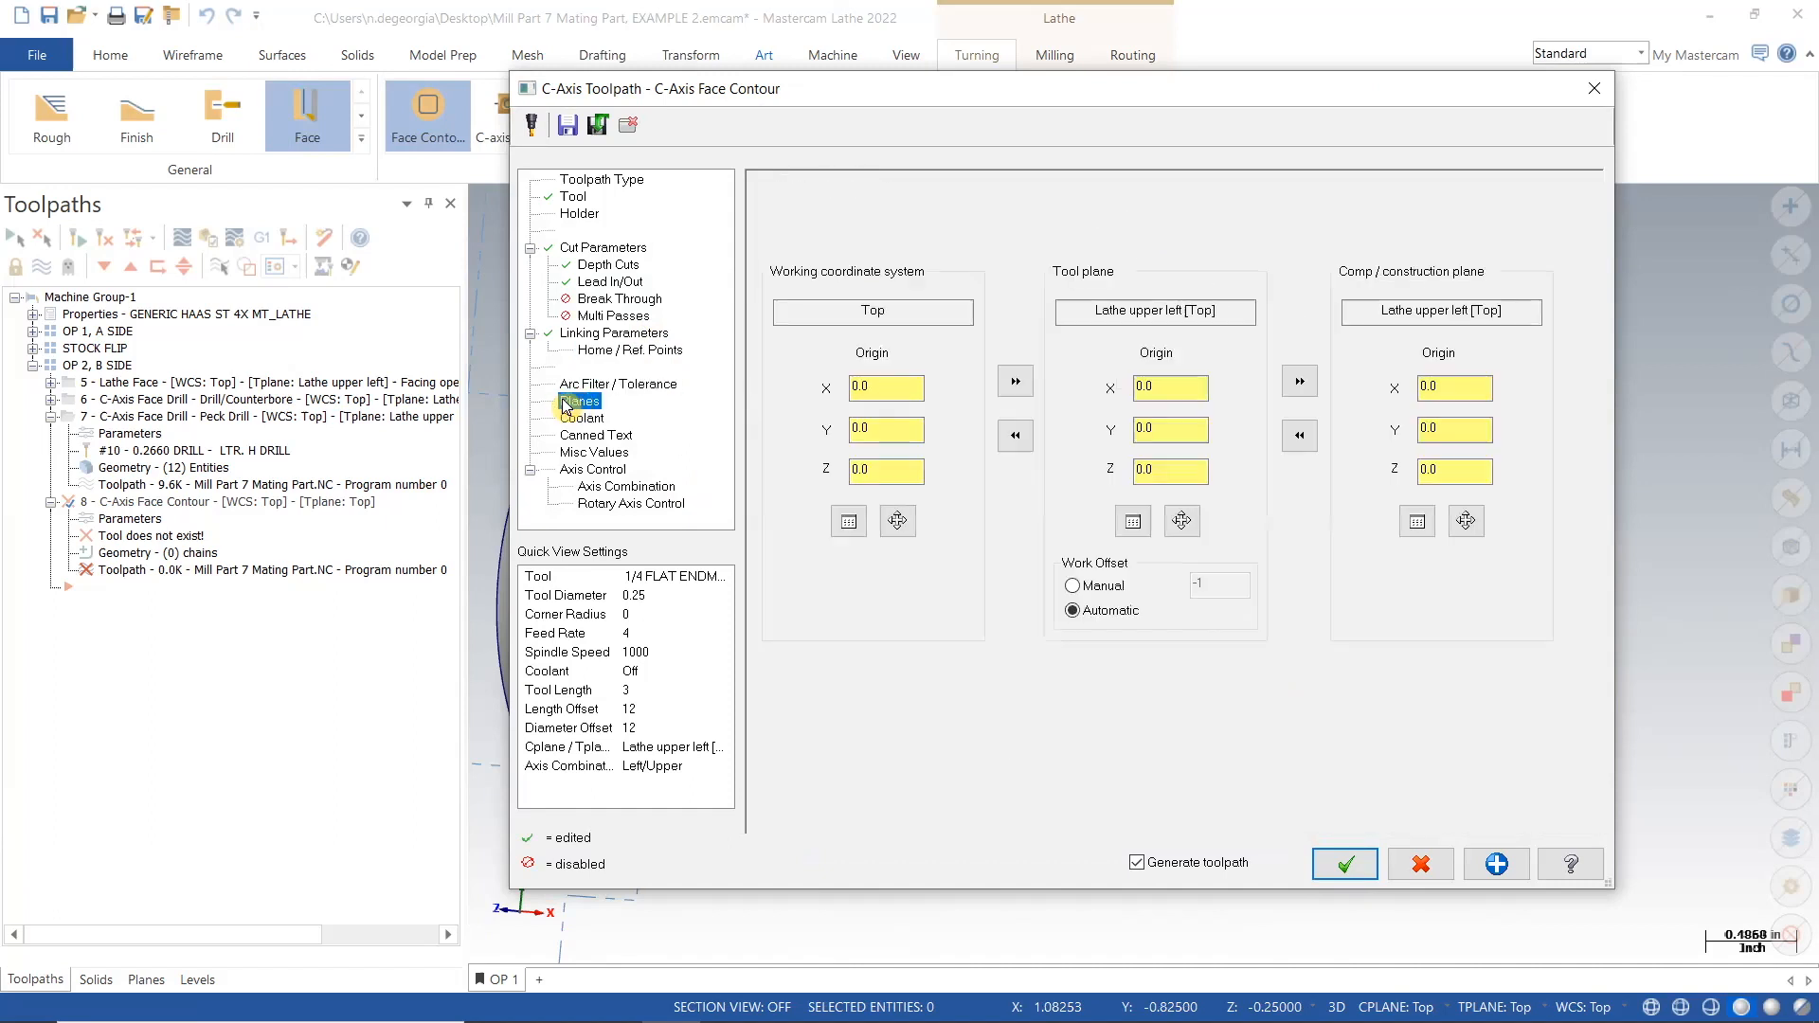
pyautogui.click(582, 420)
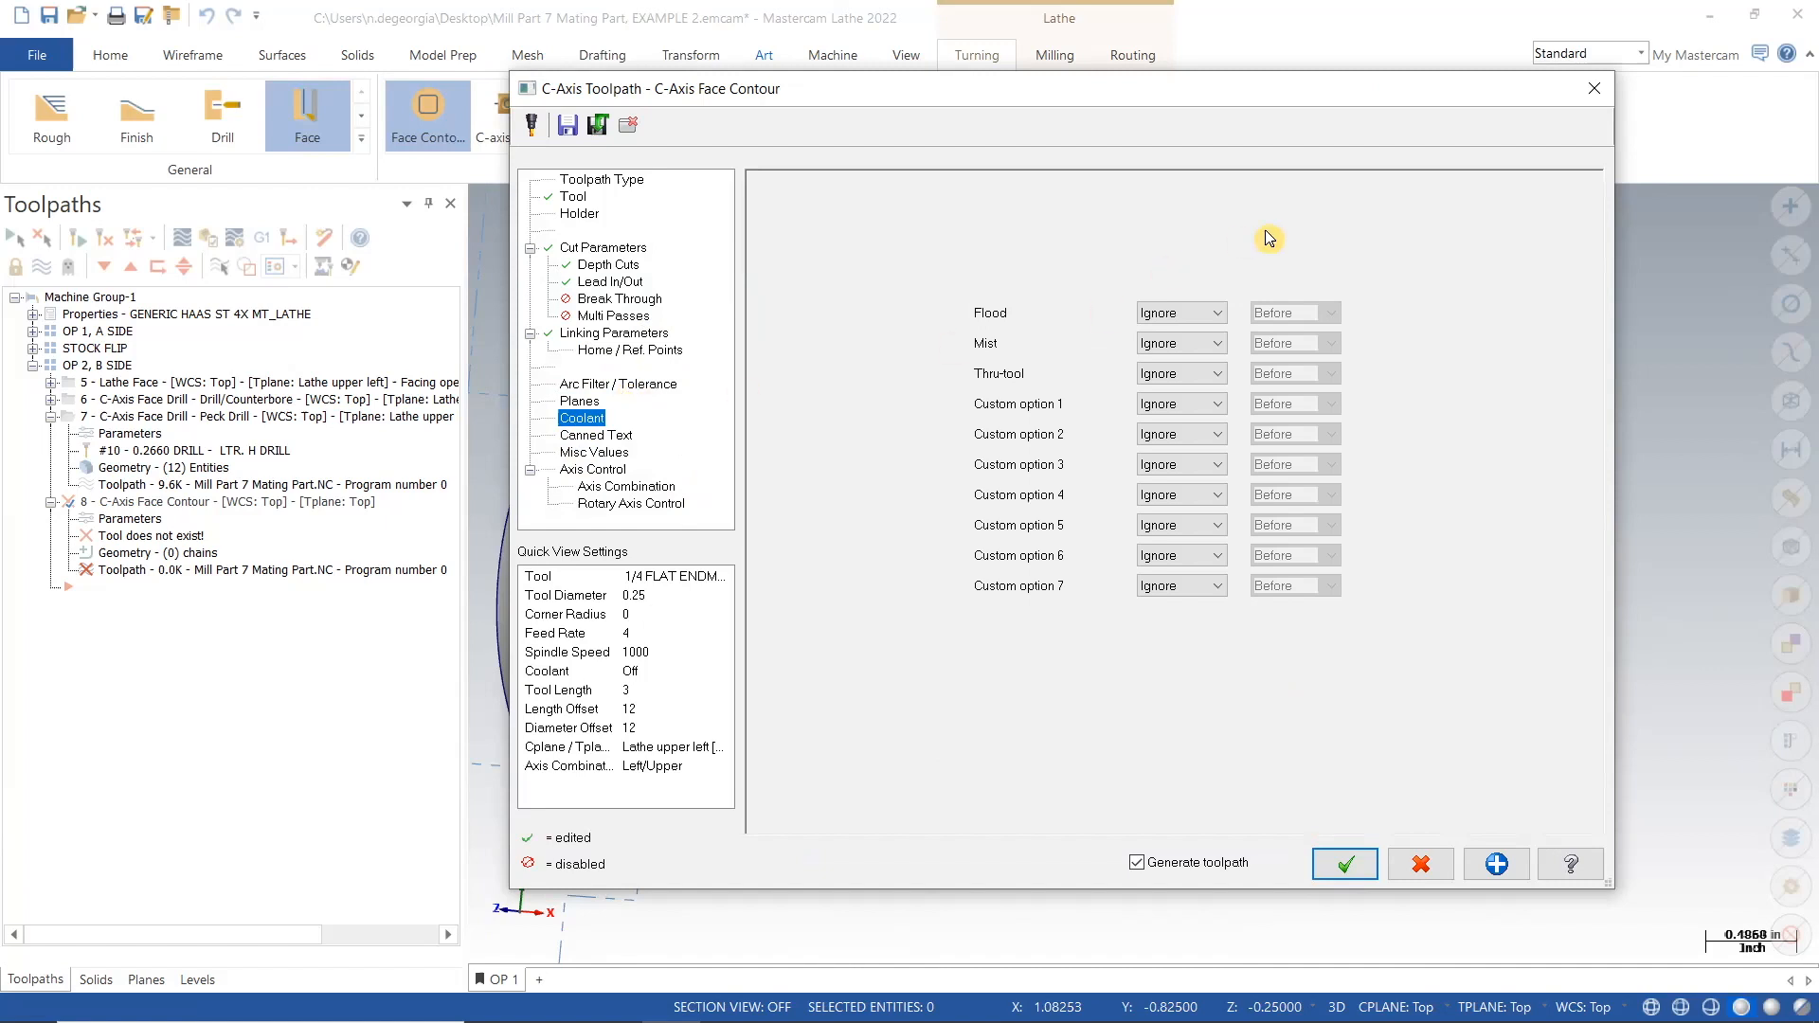
pyautogui.click(1219, 319)
pyautogui.click(1175, 343)
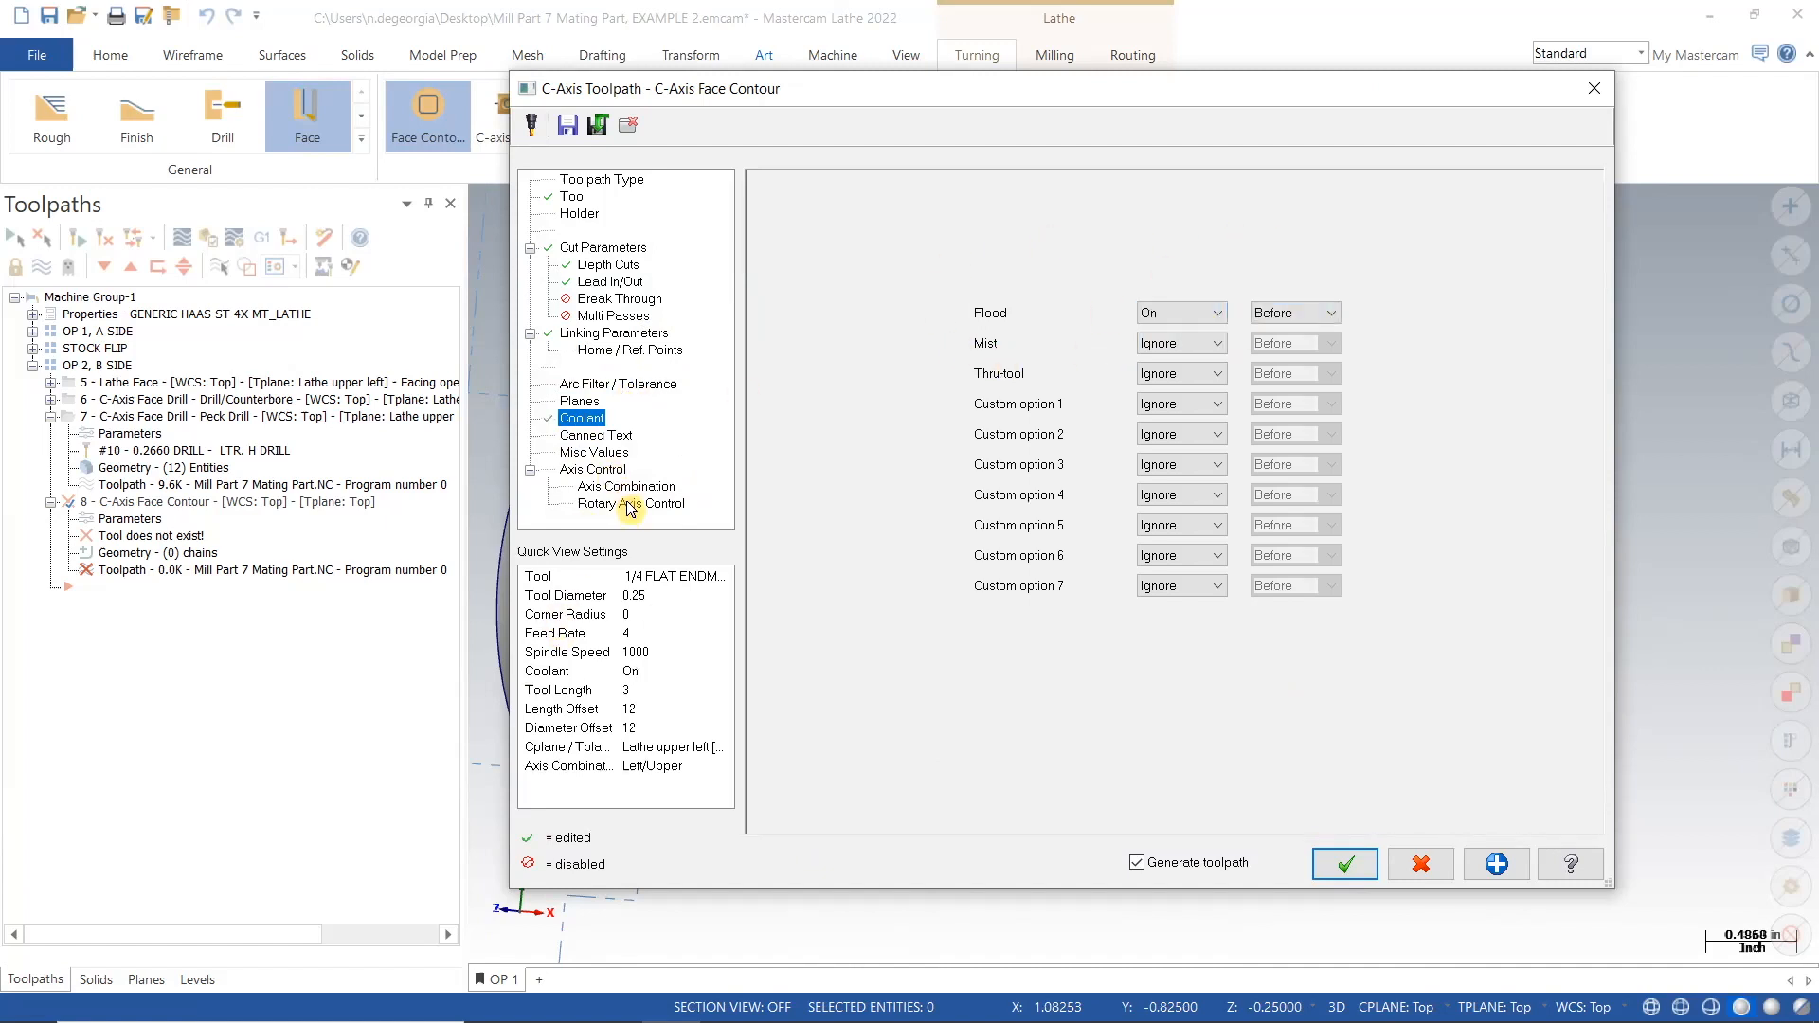
# Check the rotary axis control, generate the face contour toolpath and save the file.
pyautogui.click(629, 503)
pyautogui.click(1346, 863)
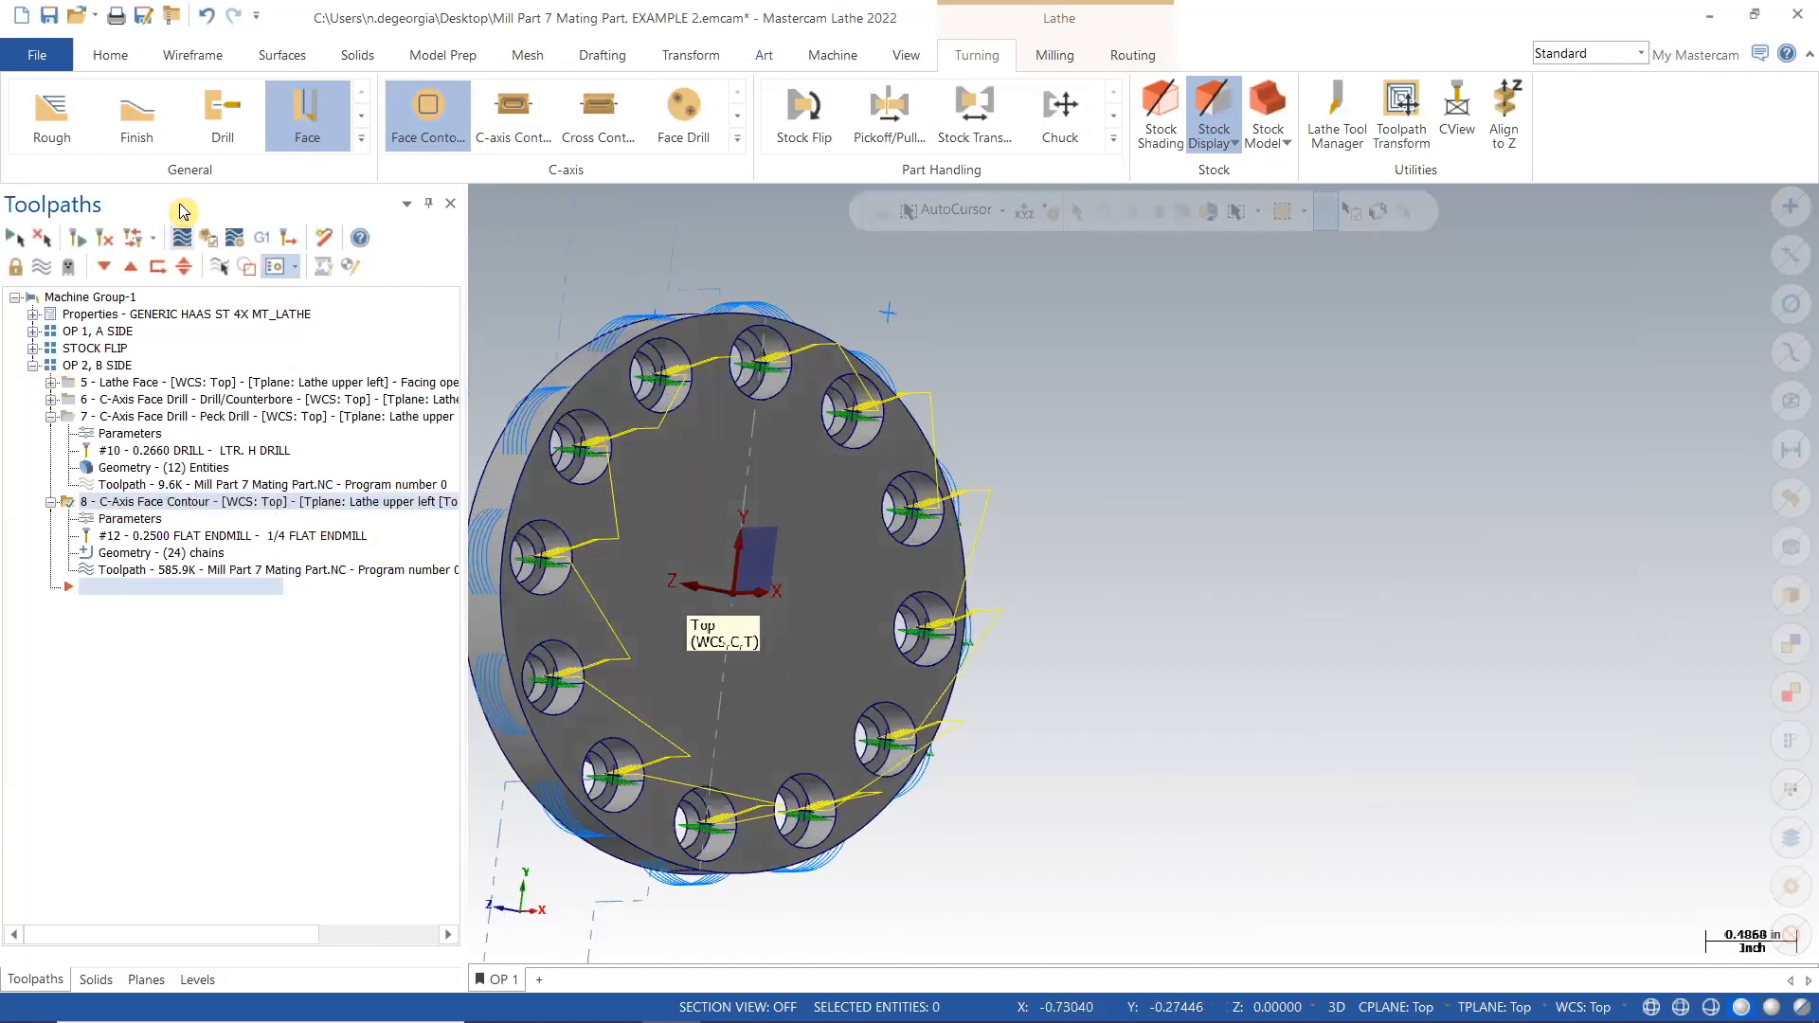
pyautogui.hotkey('ctrl', 's')
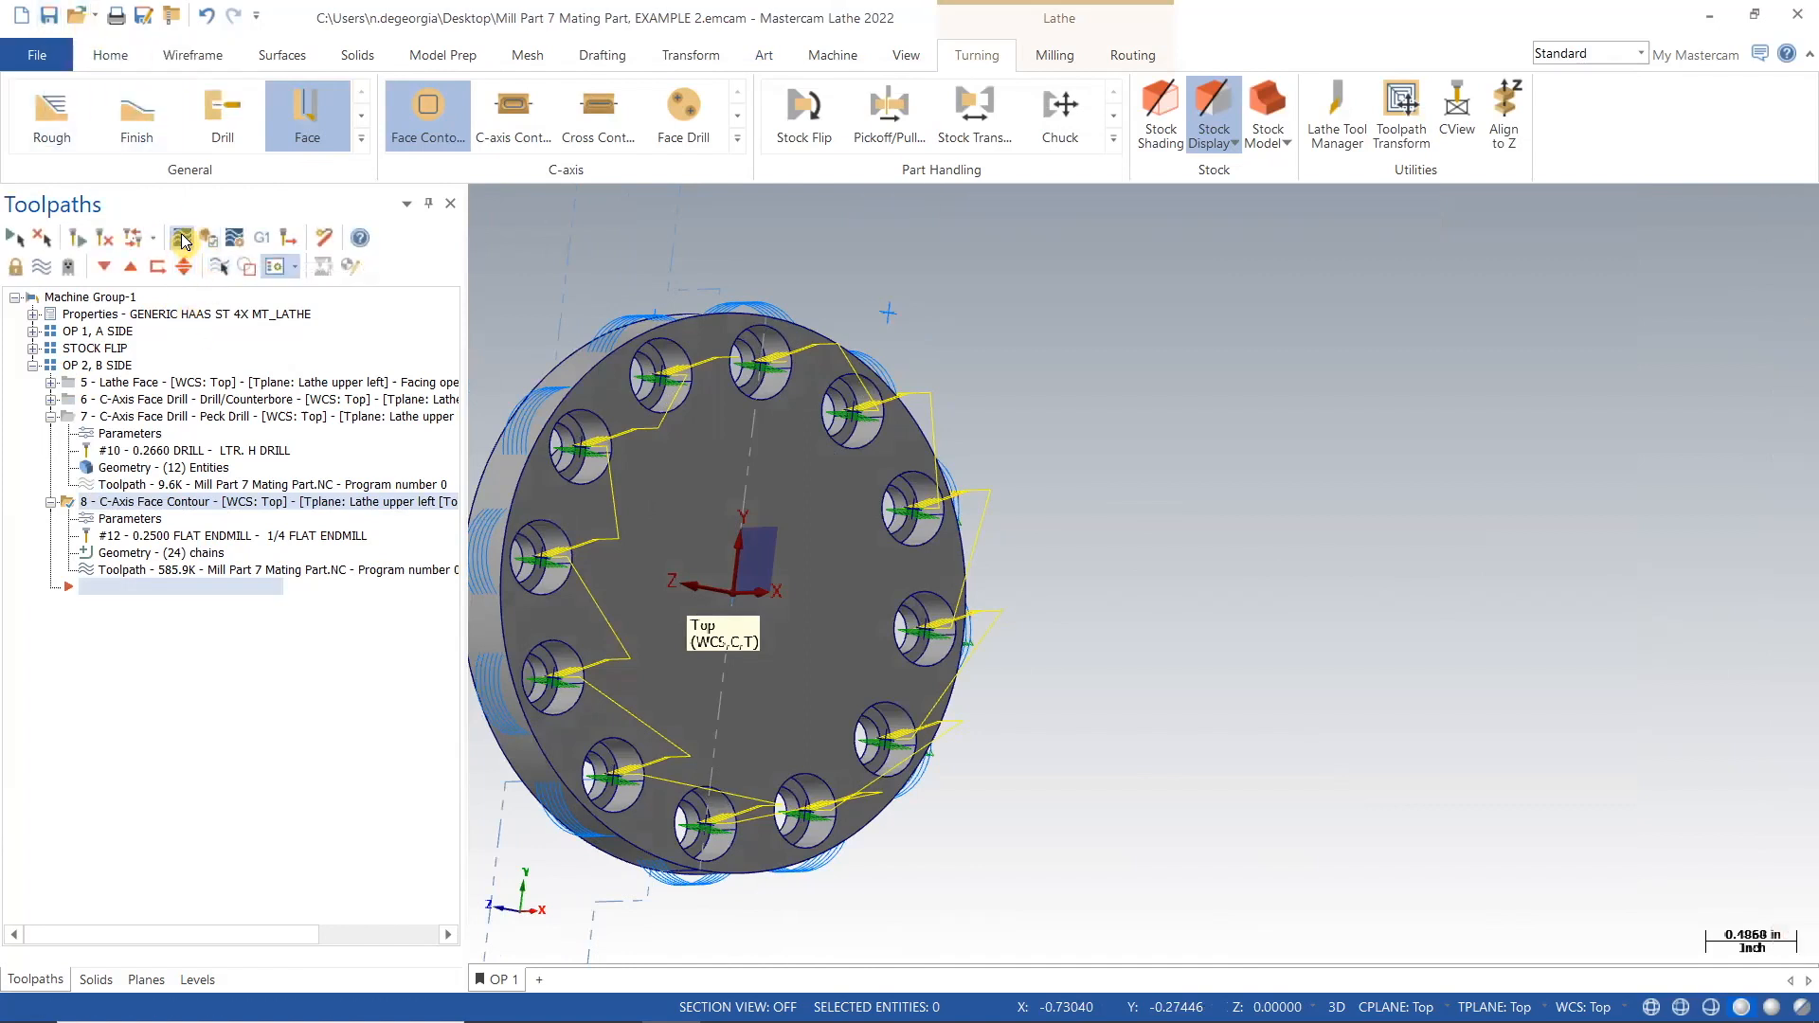
# Backplot the face contour at a slower speed to check the endmill's motion at the first counterbore.
pyautogui.click(182, 237)
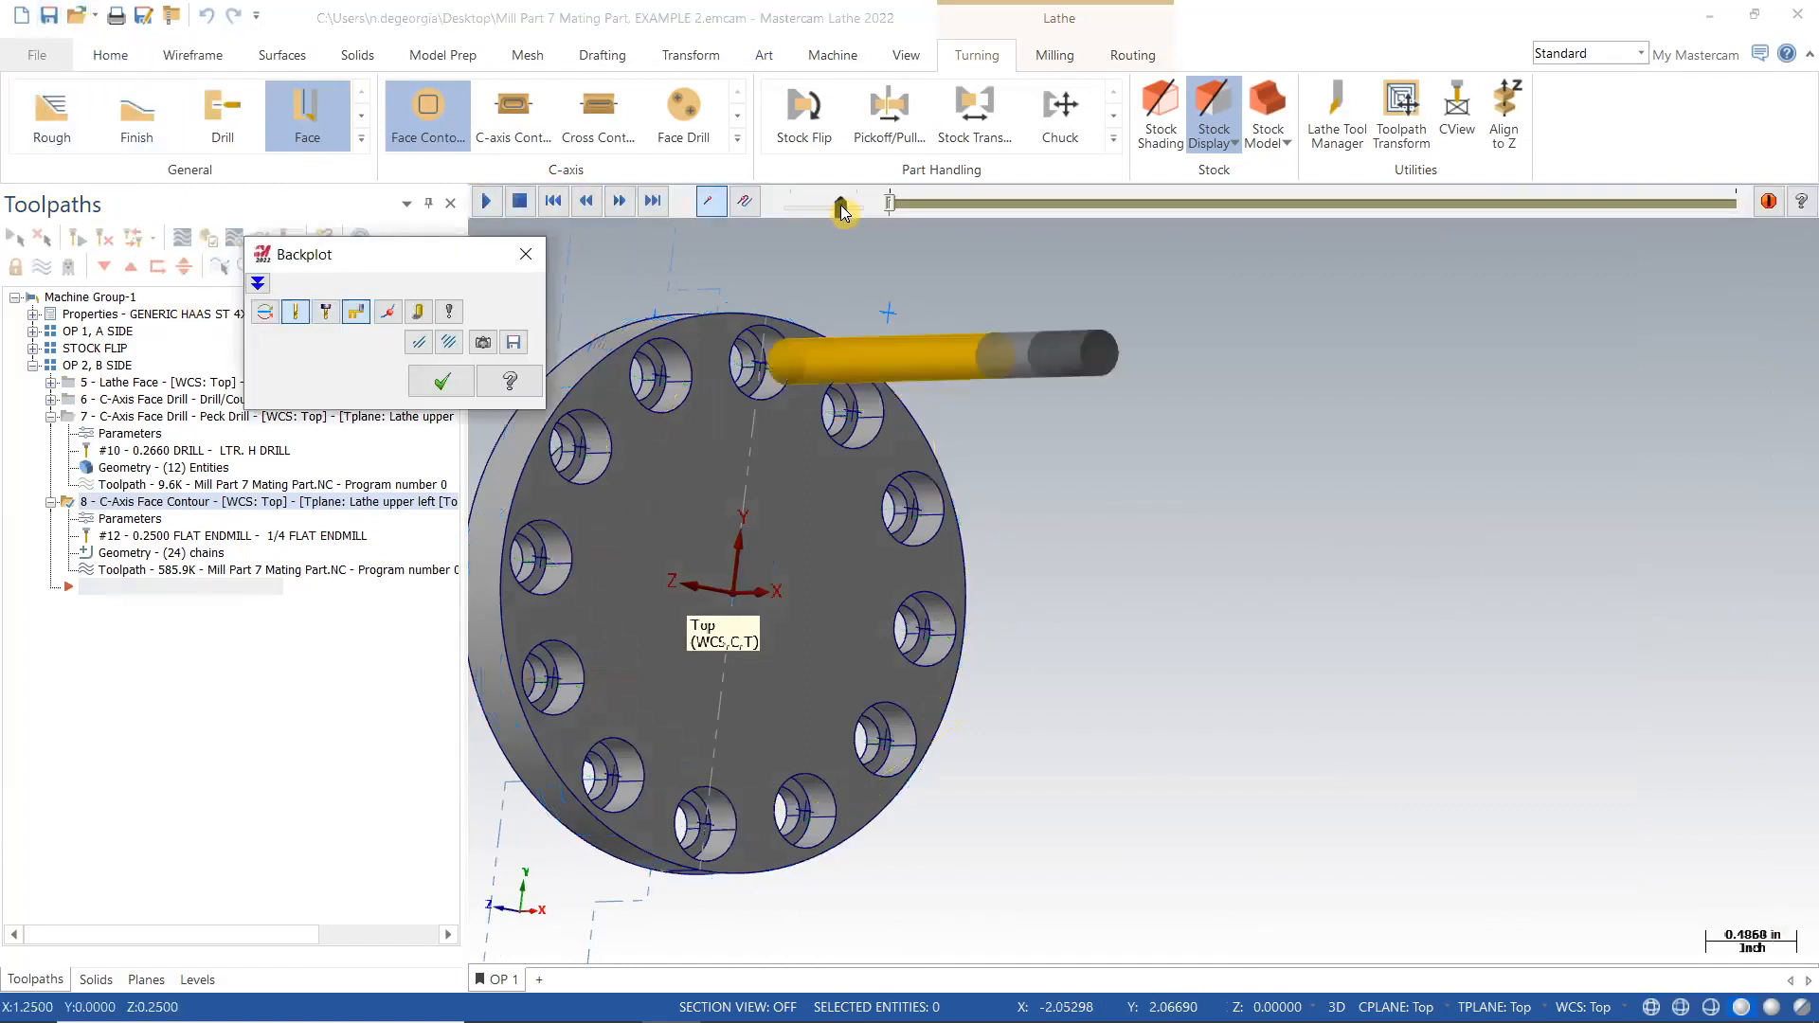
pyautogui.moveTo(842, 210); pyautogui.dragTo(800, 207)
pyautogui.click(486, 201)
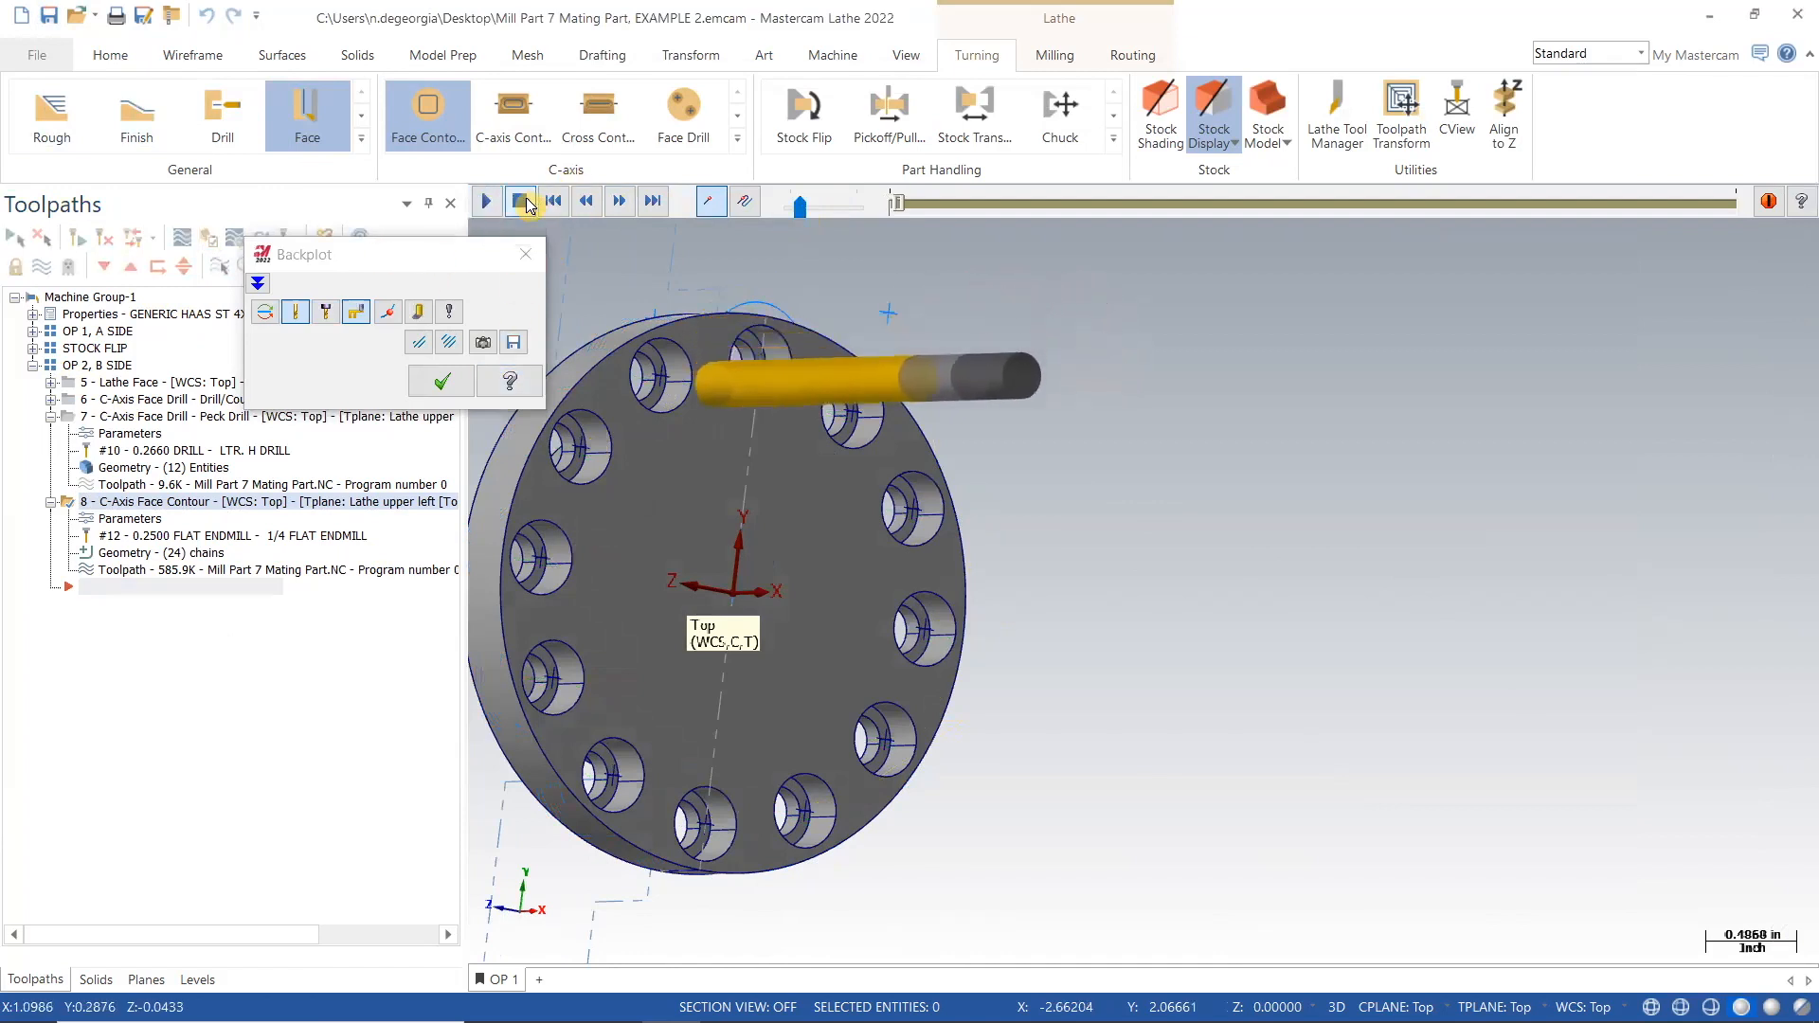
pyautogui.click(526, 257)
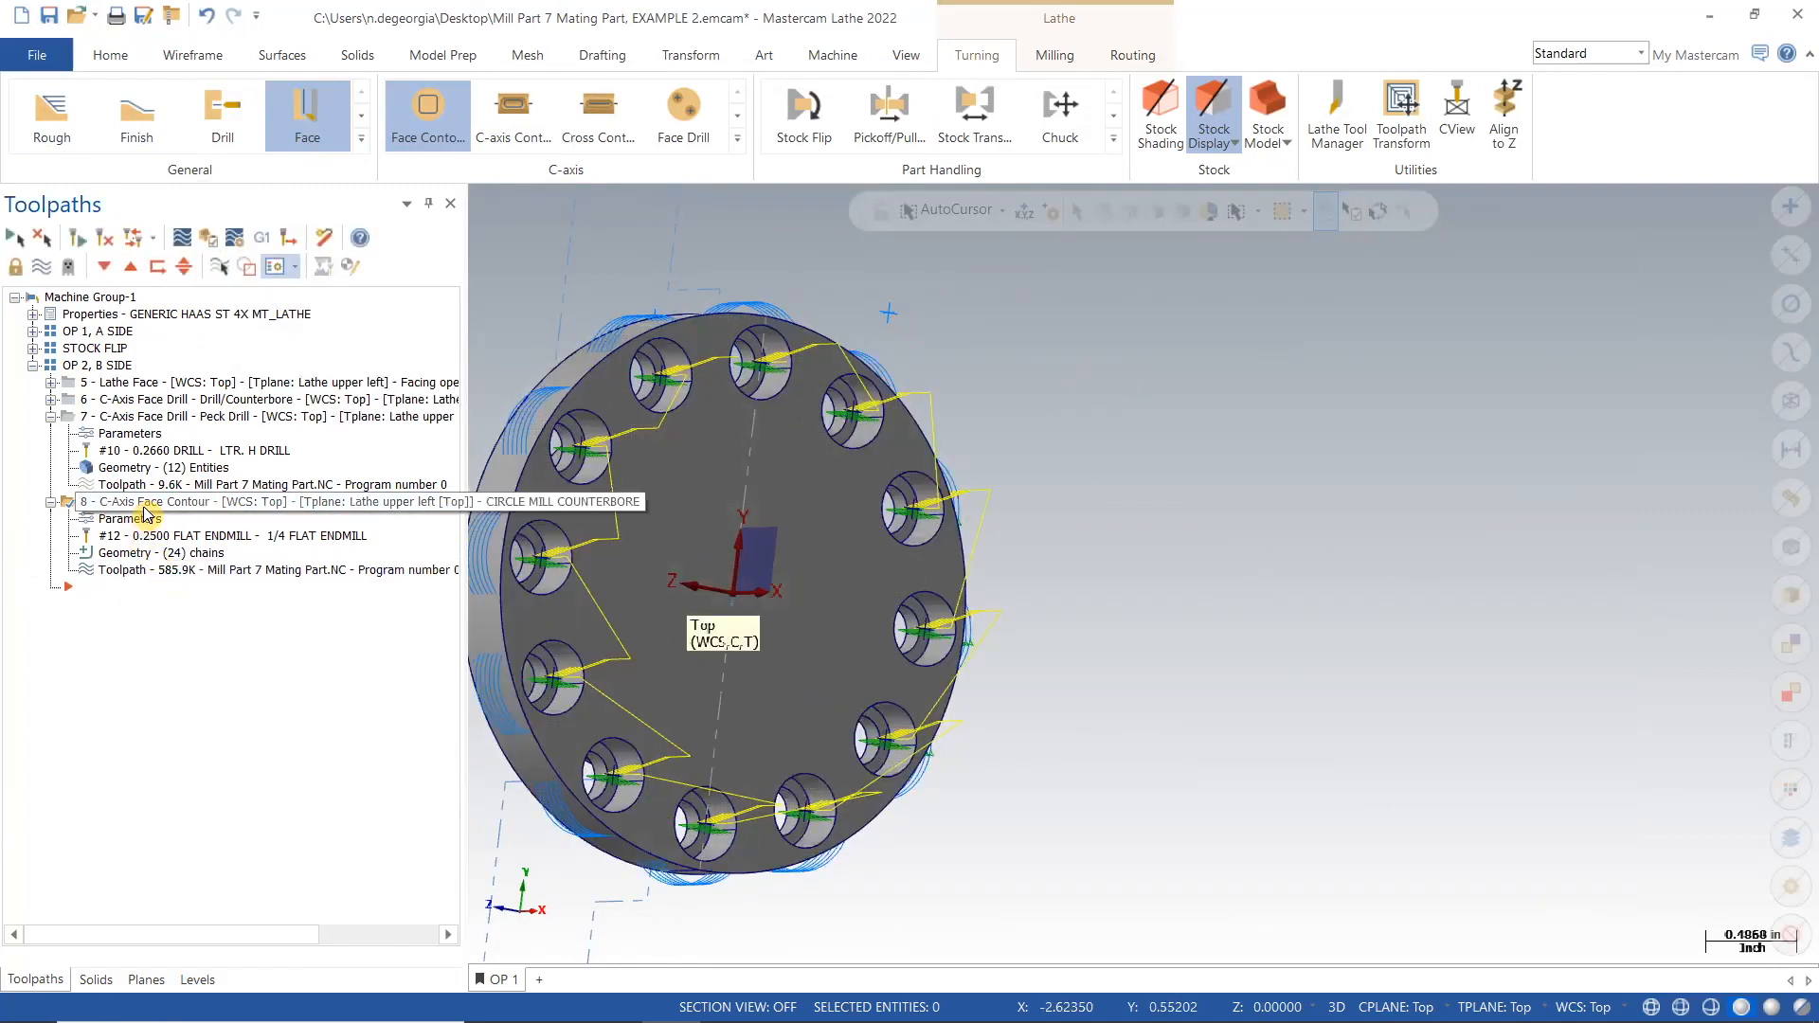
# Switch the offset side of all face contour chains to inside the counterbores, and save the file with the regenerated toolpath.
pyautogui.click(128, 549)
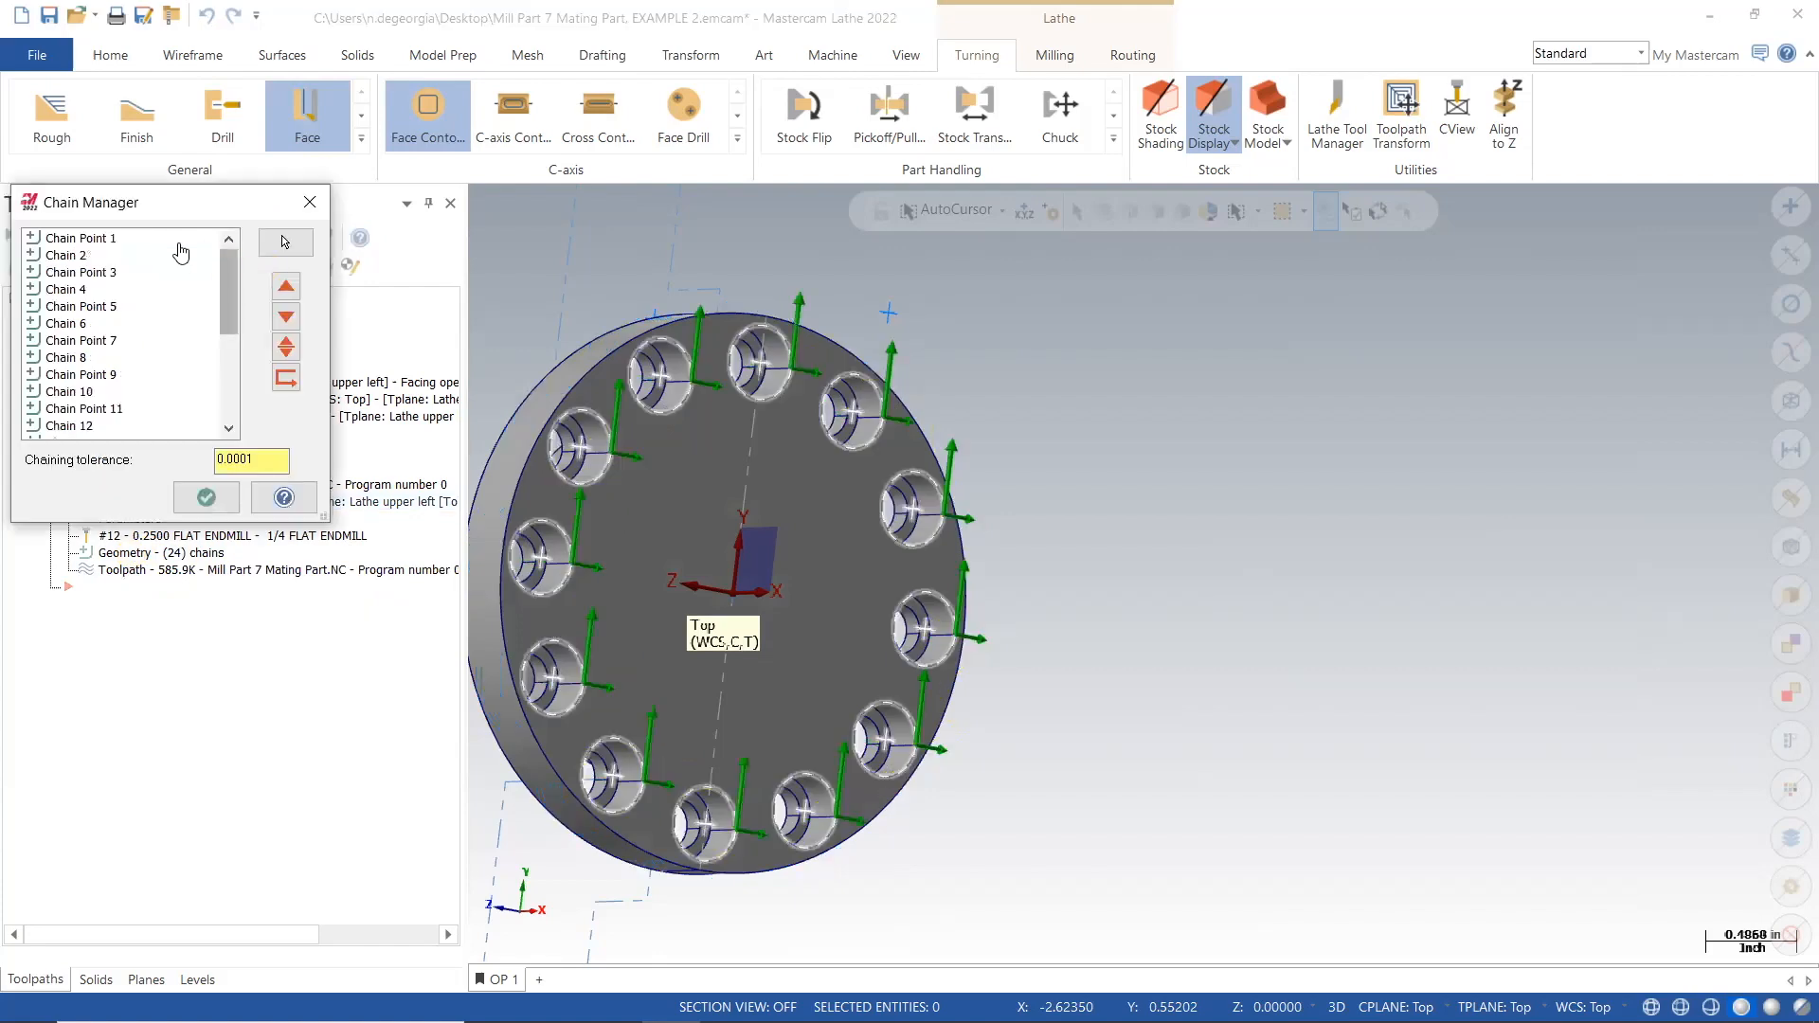
pyautogui.click(144, 241)
pyautogui.moveTo(229, 289); pyautogui.dragTo(243, 431)
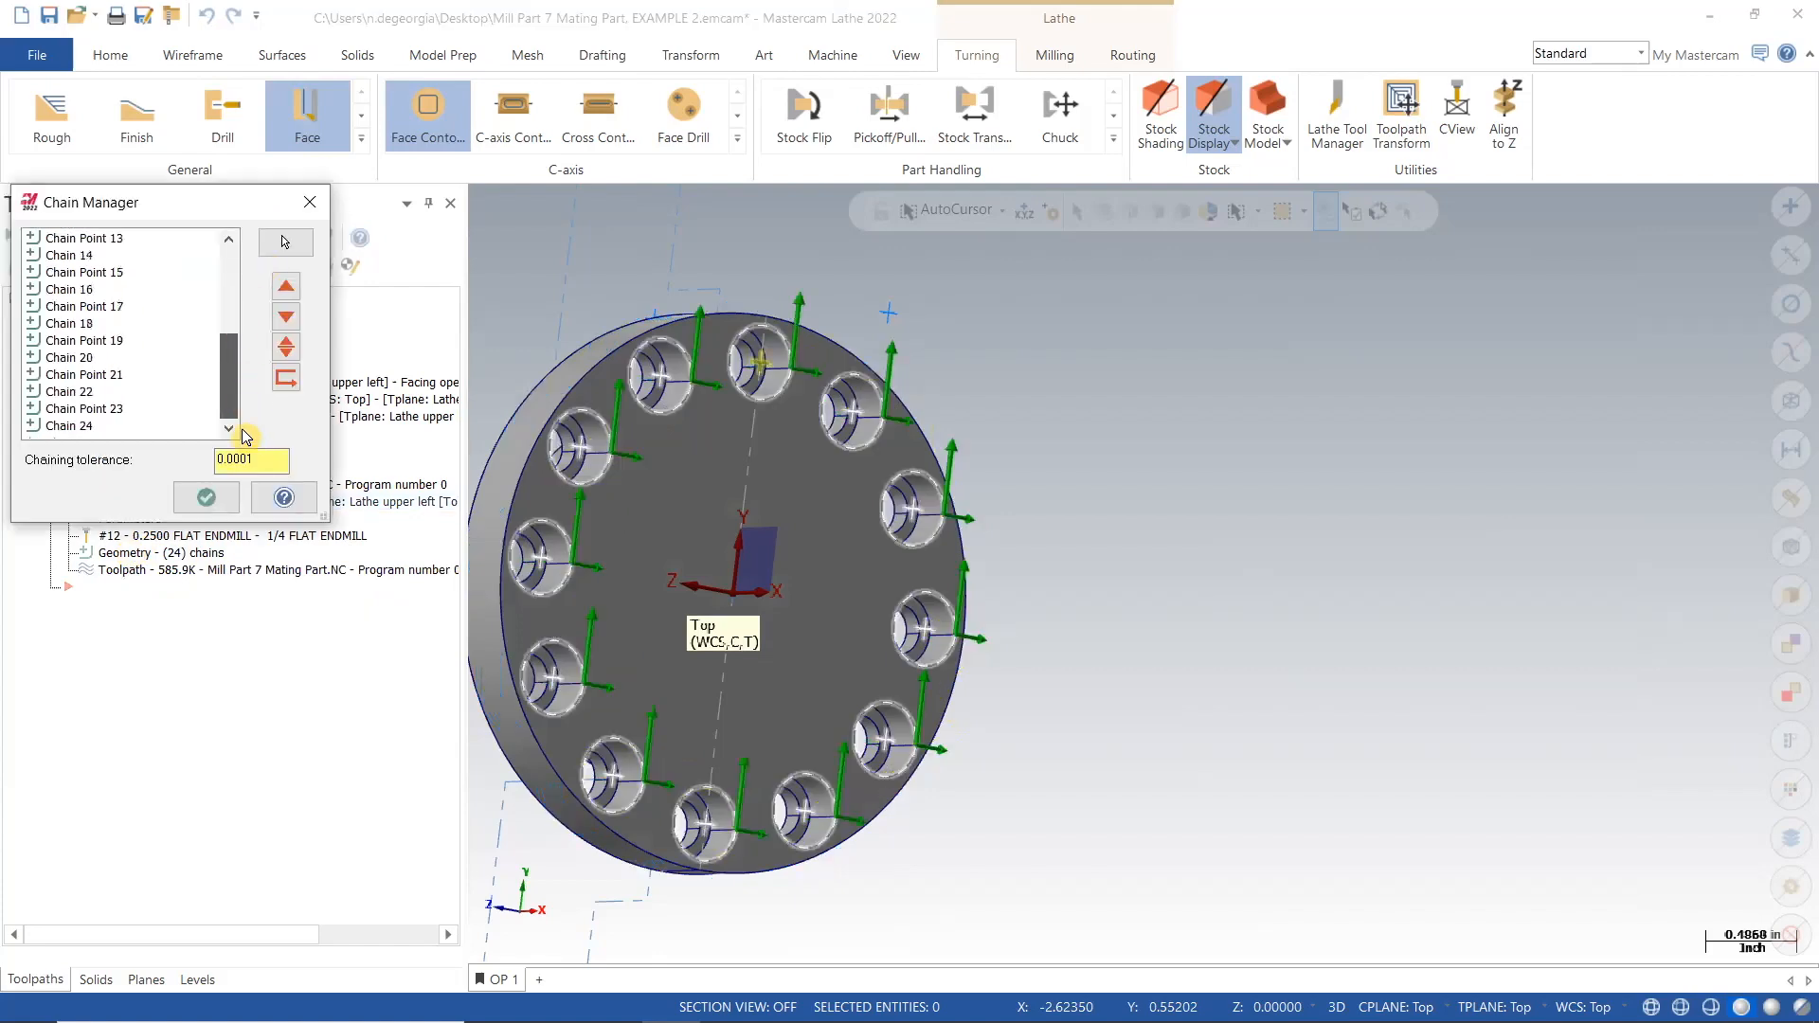
pyautogui.keyDown('shift'); pyautogui.click(84, 427); pyautogui.keyUp('shift')
pyautogui.rightClick(84, 426)
pyautogui.click(180, 464)
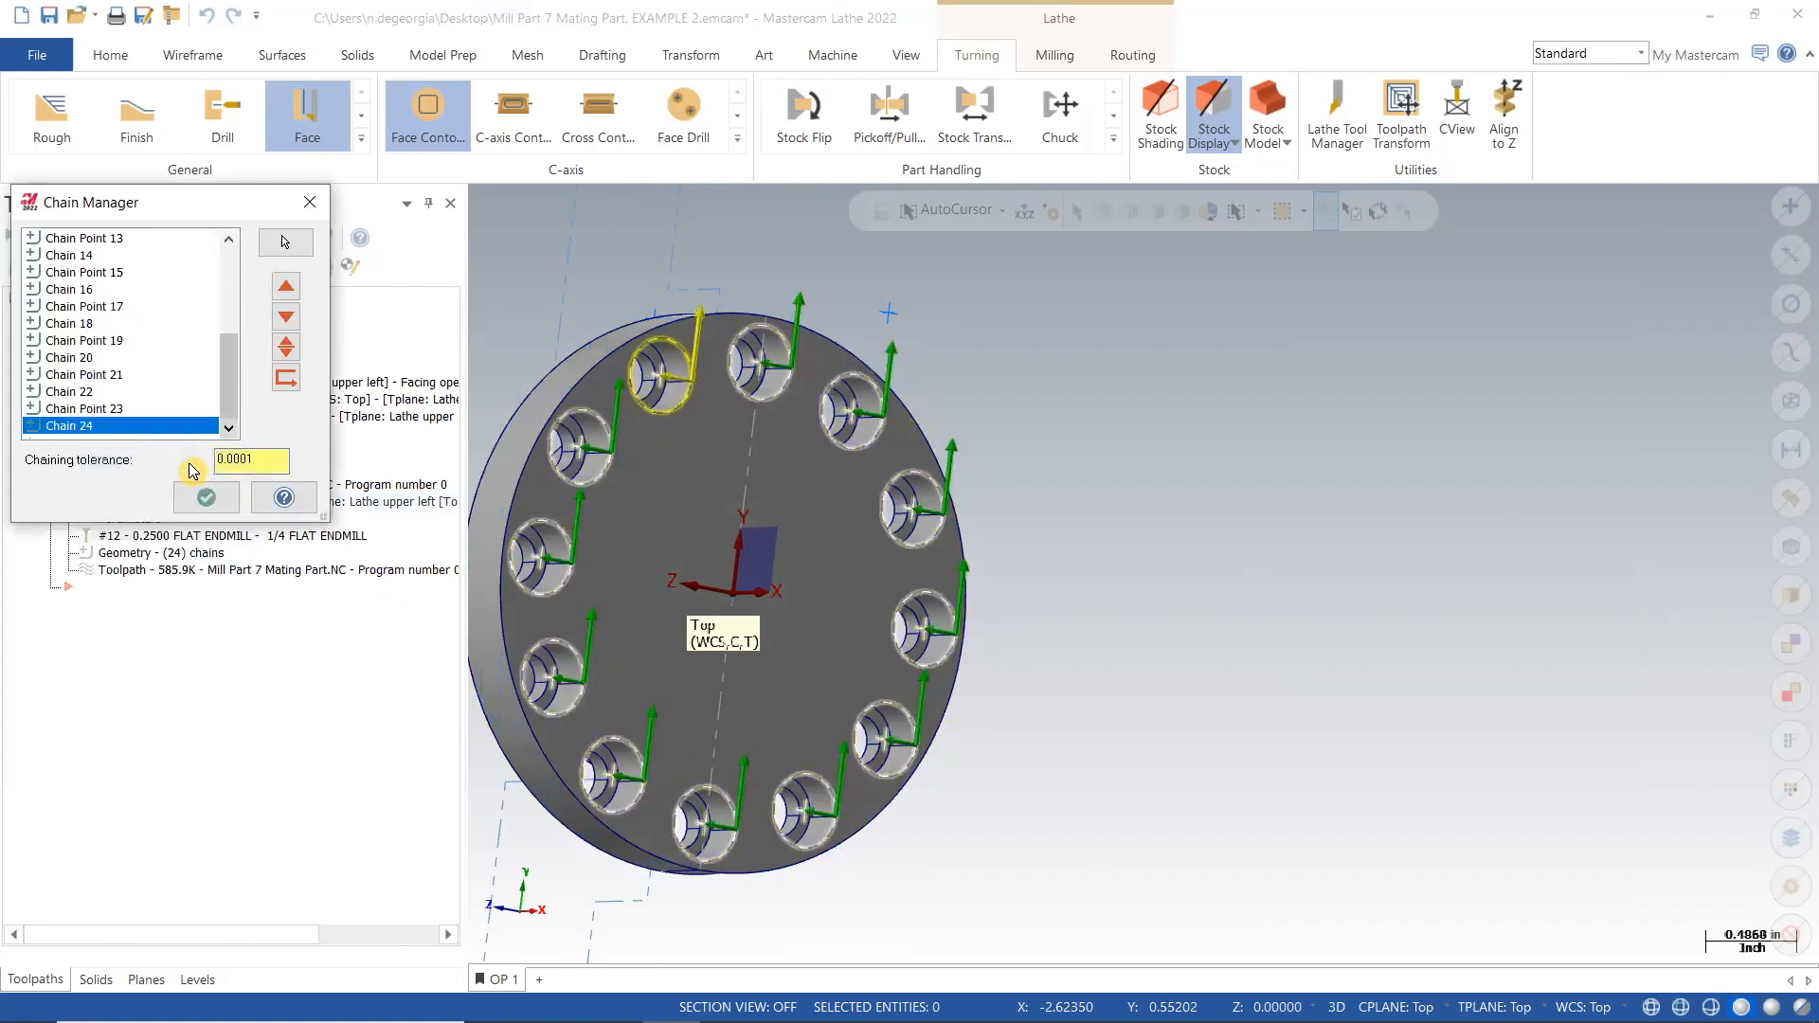
pyautogui.click(200, 511)
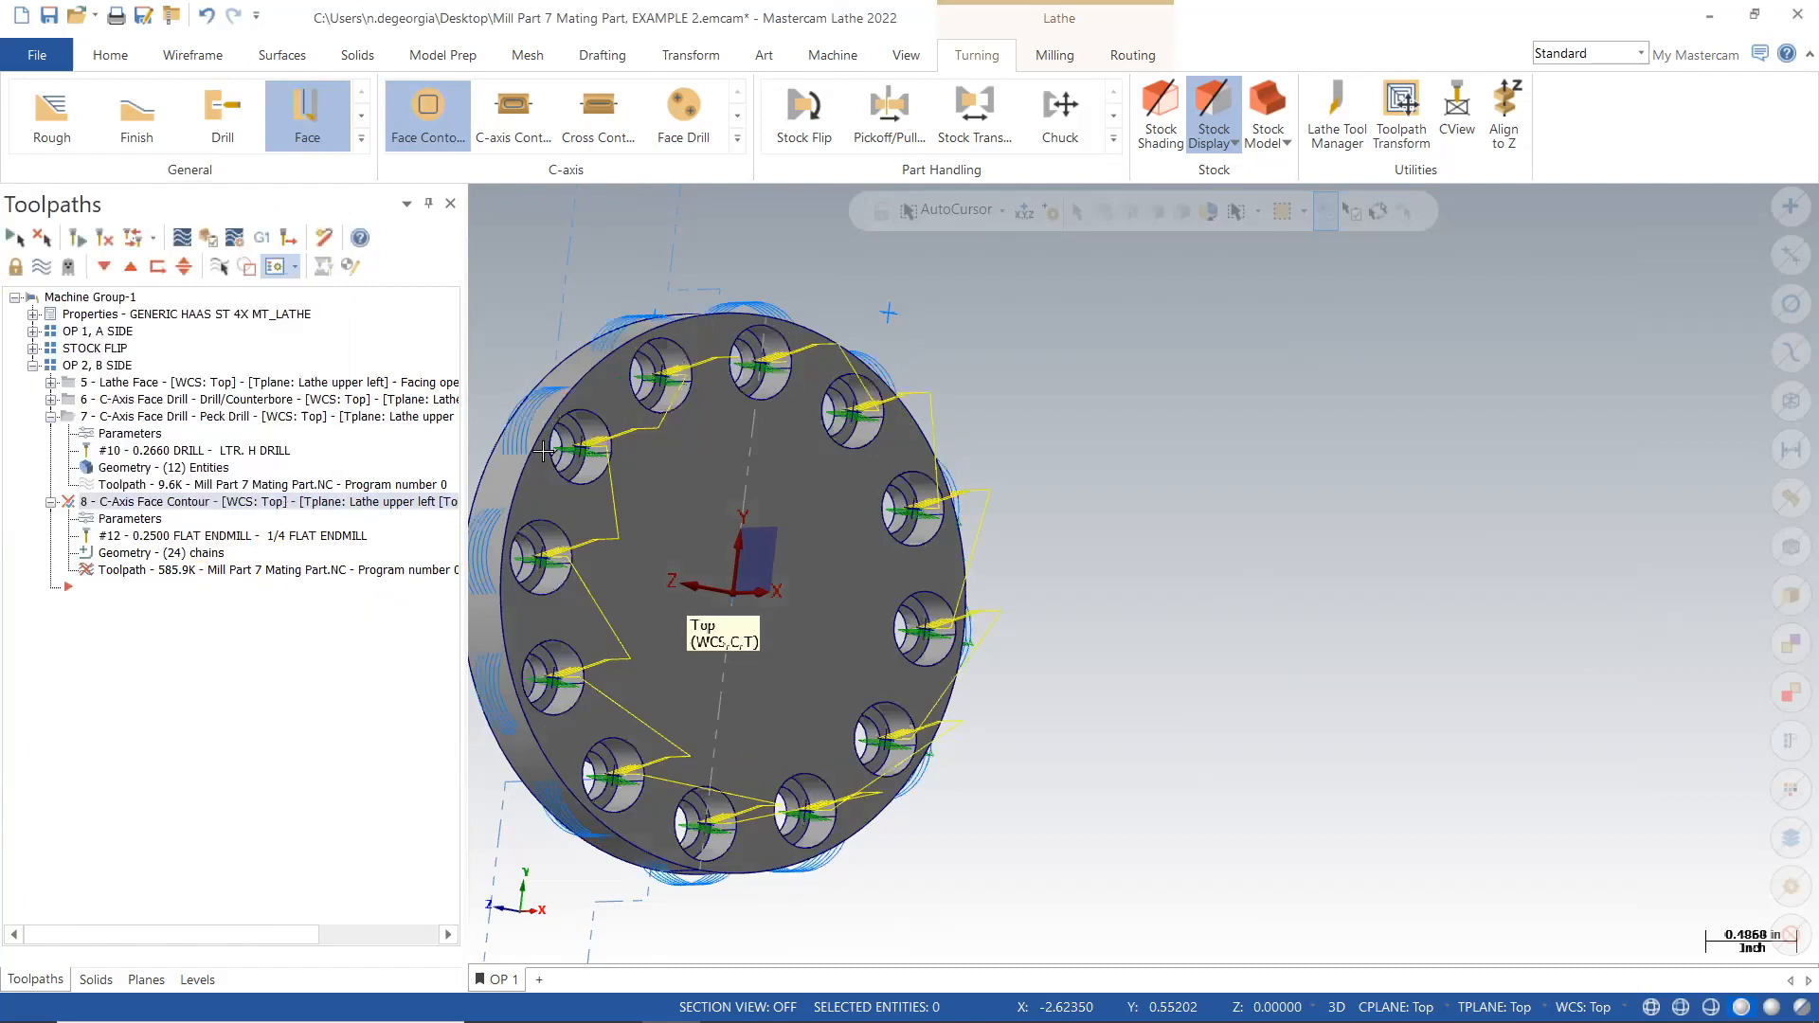
pyautogui.click(77, 241)
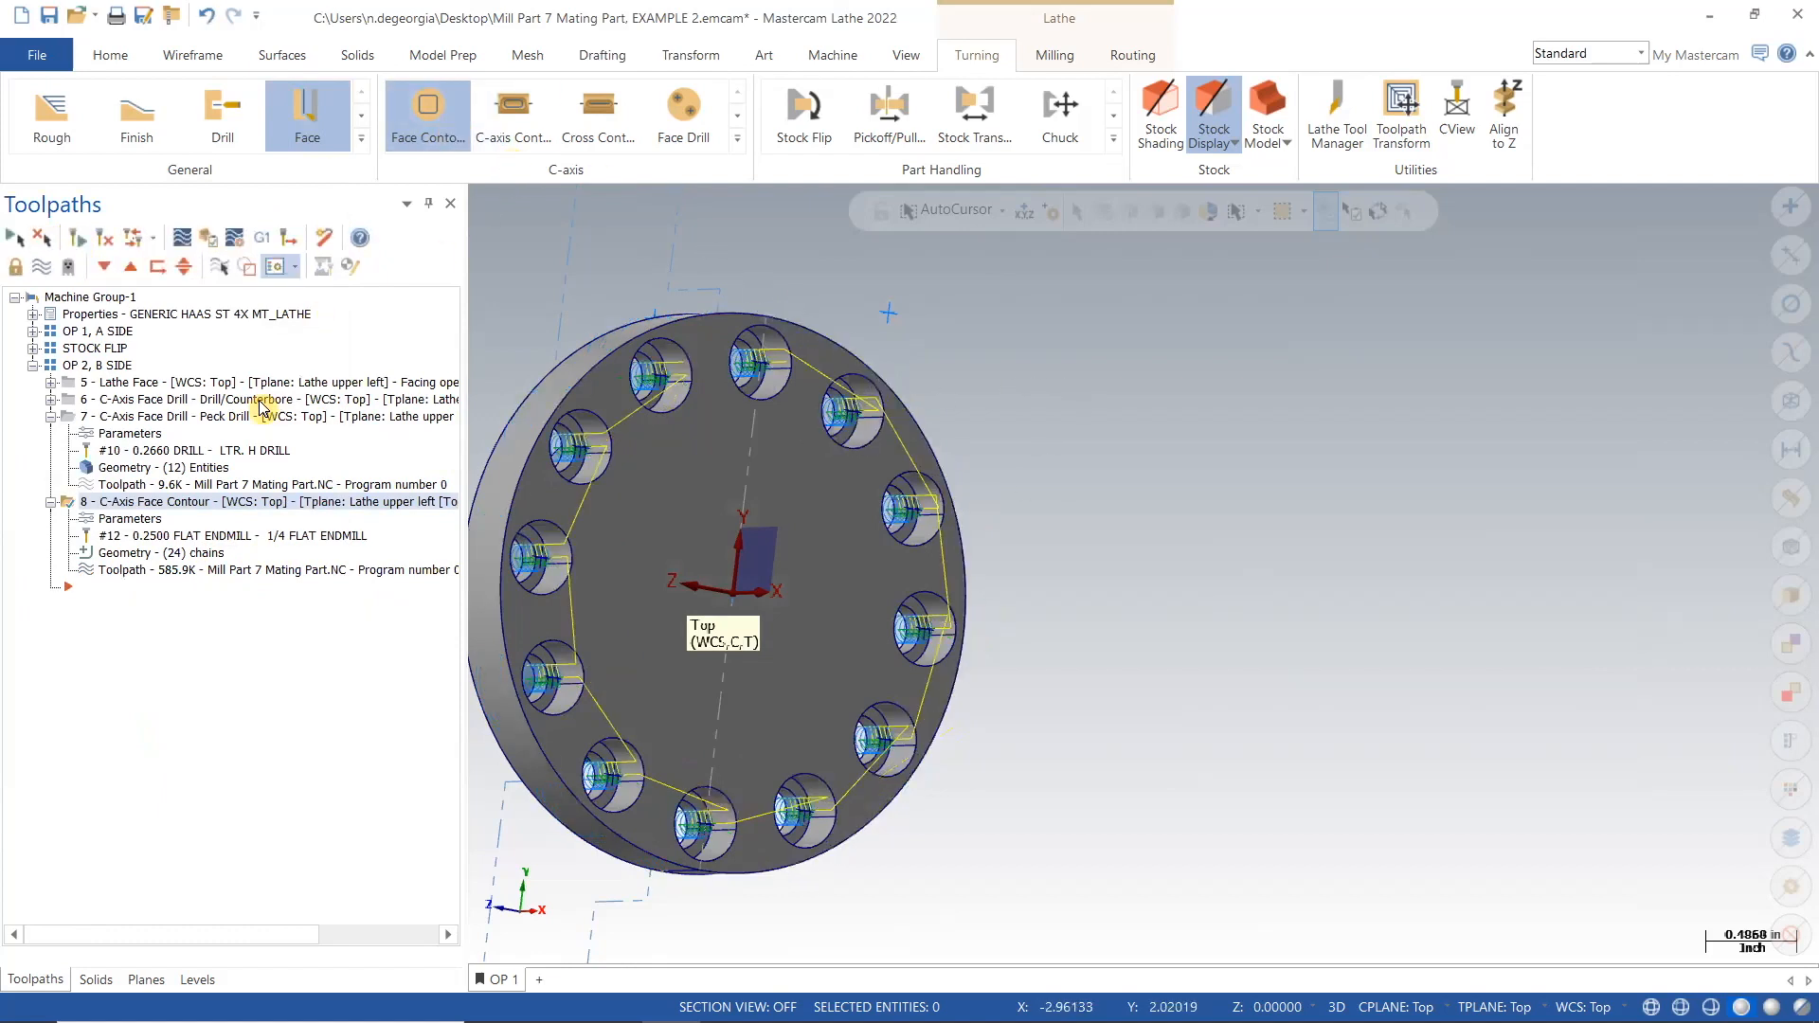
pyautogui.click(49, 15)
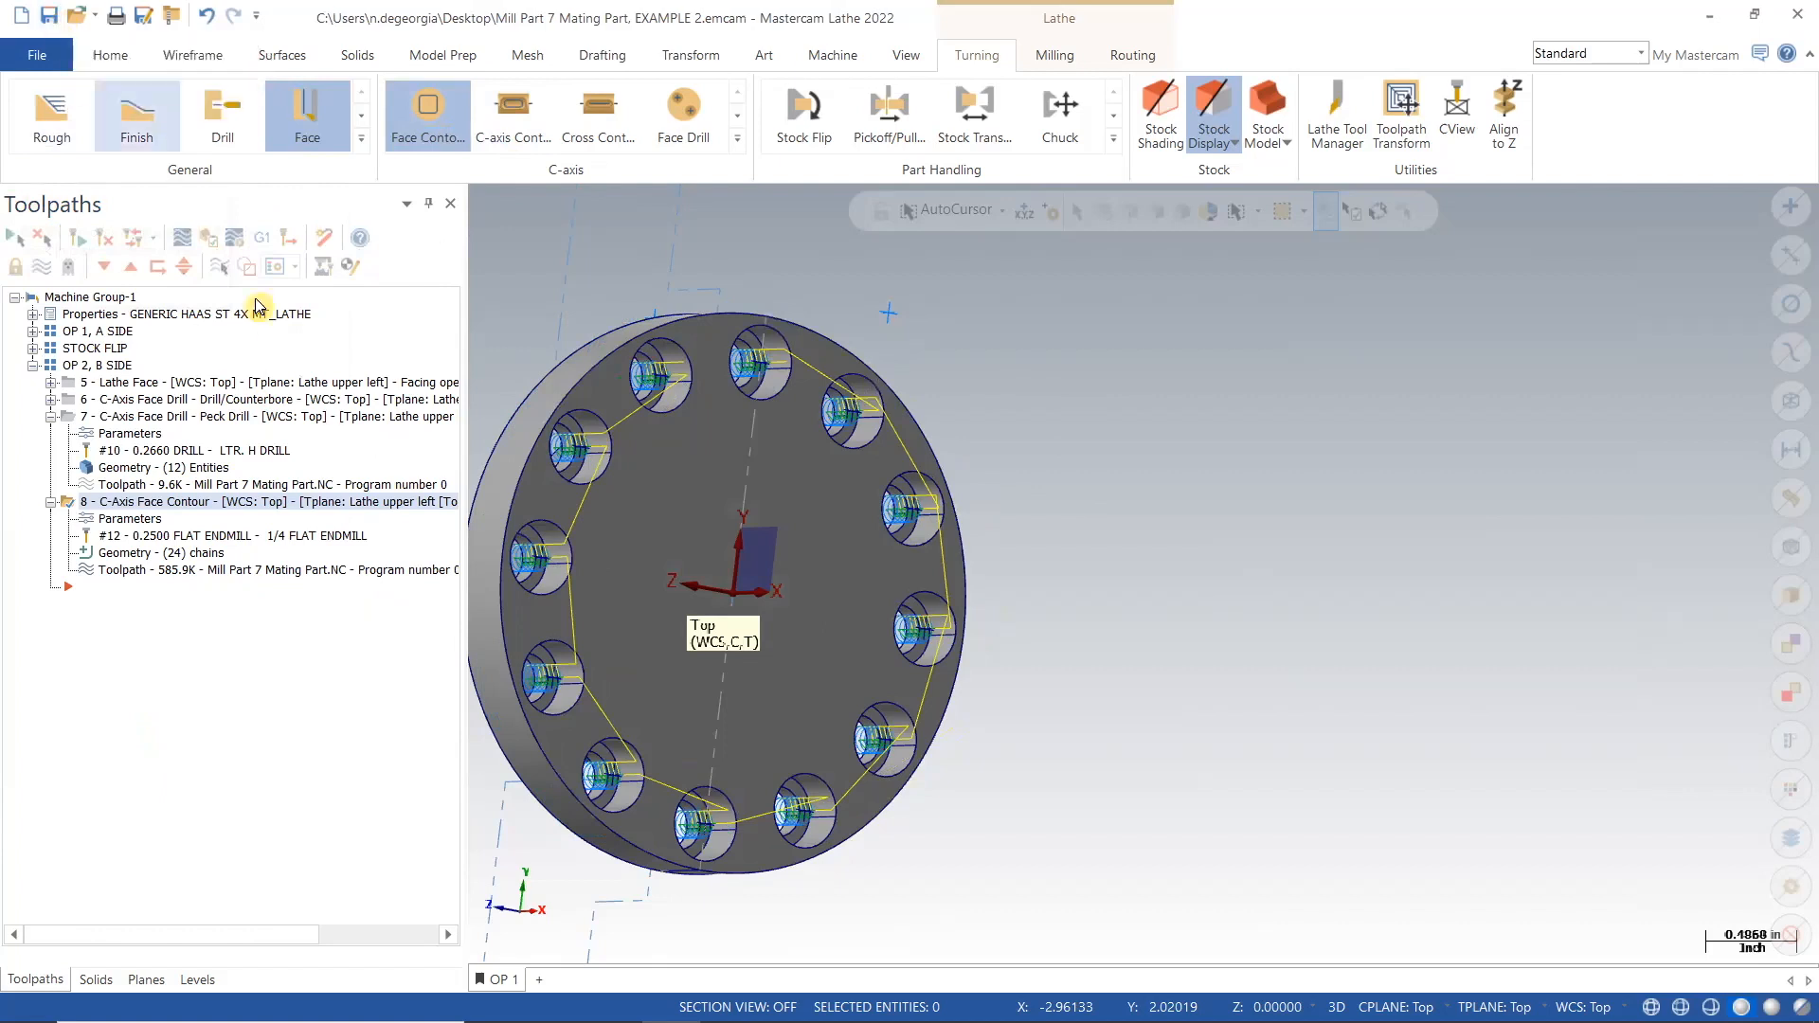
# Backplot the regenerated face contour and examine the endmill's depth passes inside the first counterbore up close.
pyautogui.click(183, 237)
pyautogui.click(484, 209)
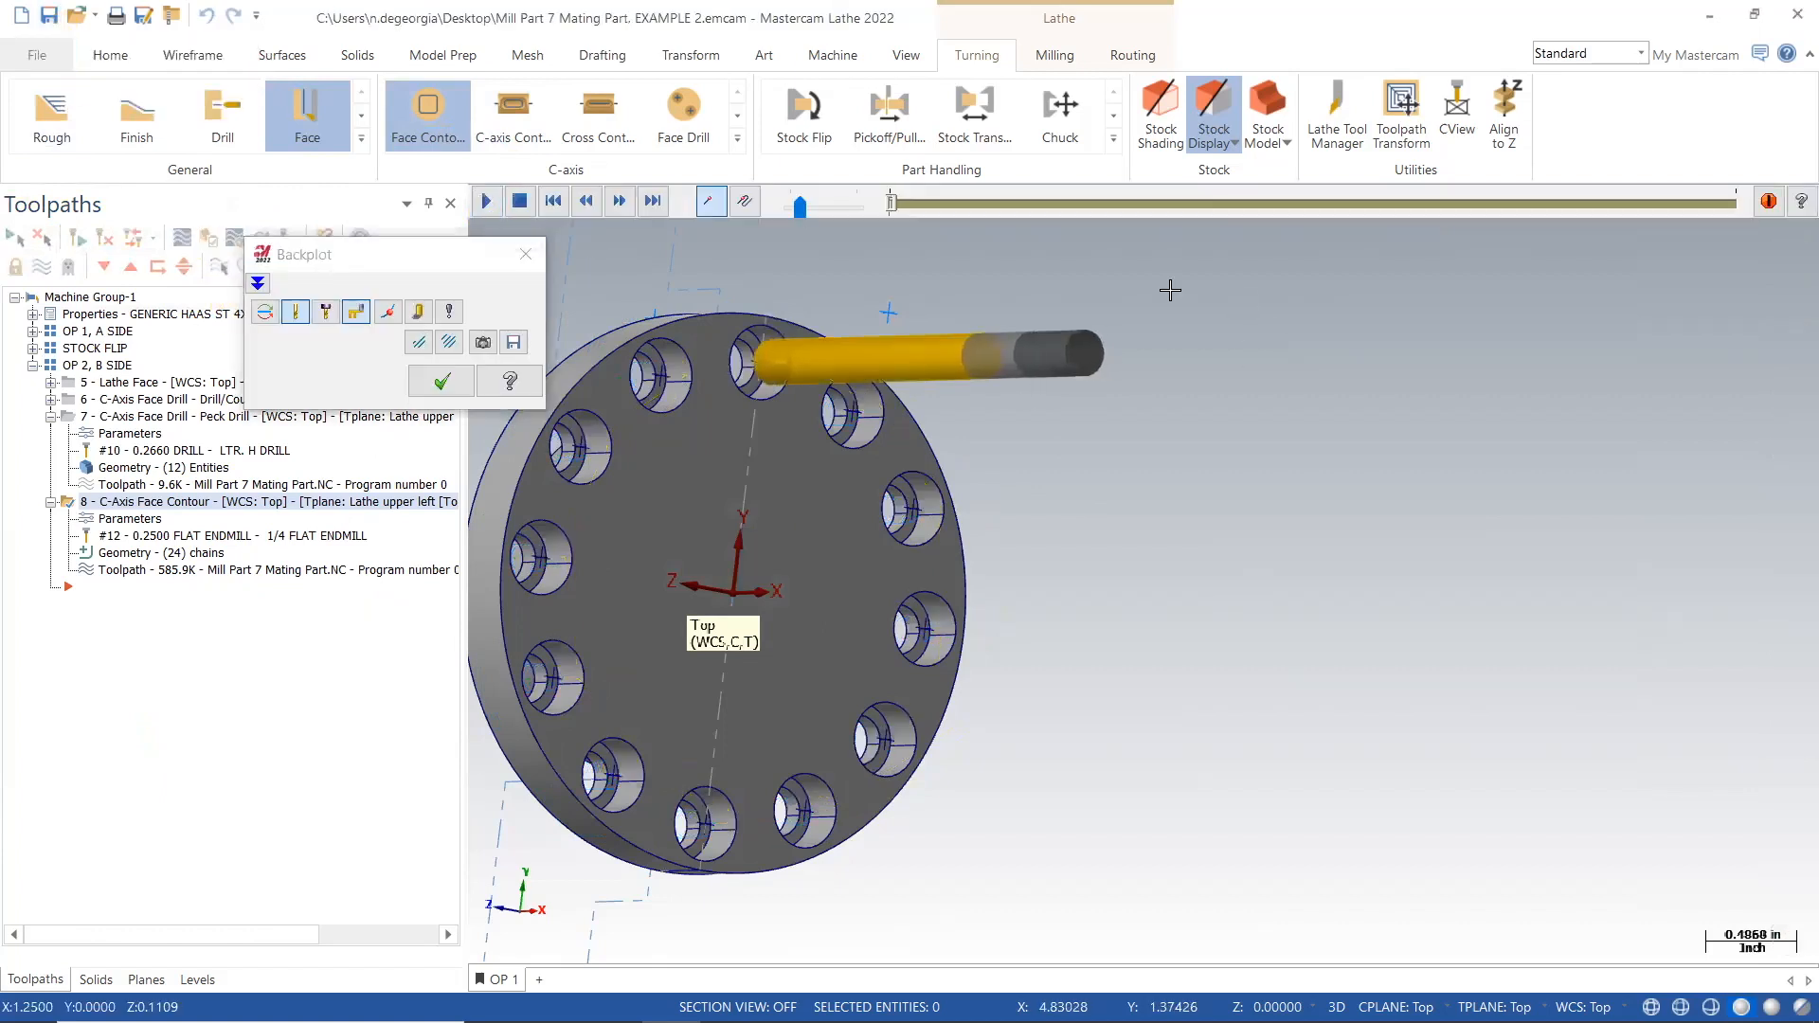
pyautogui.scroll(-1, 910, 361)
pyautogui.scroll(6, 791, 366)
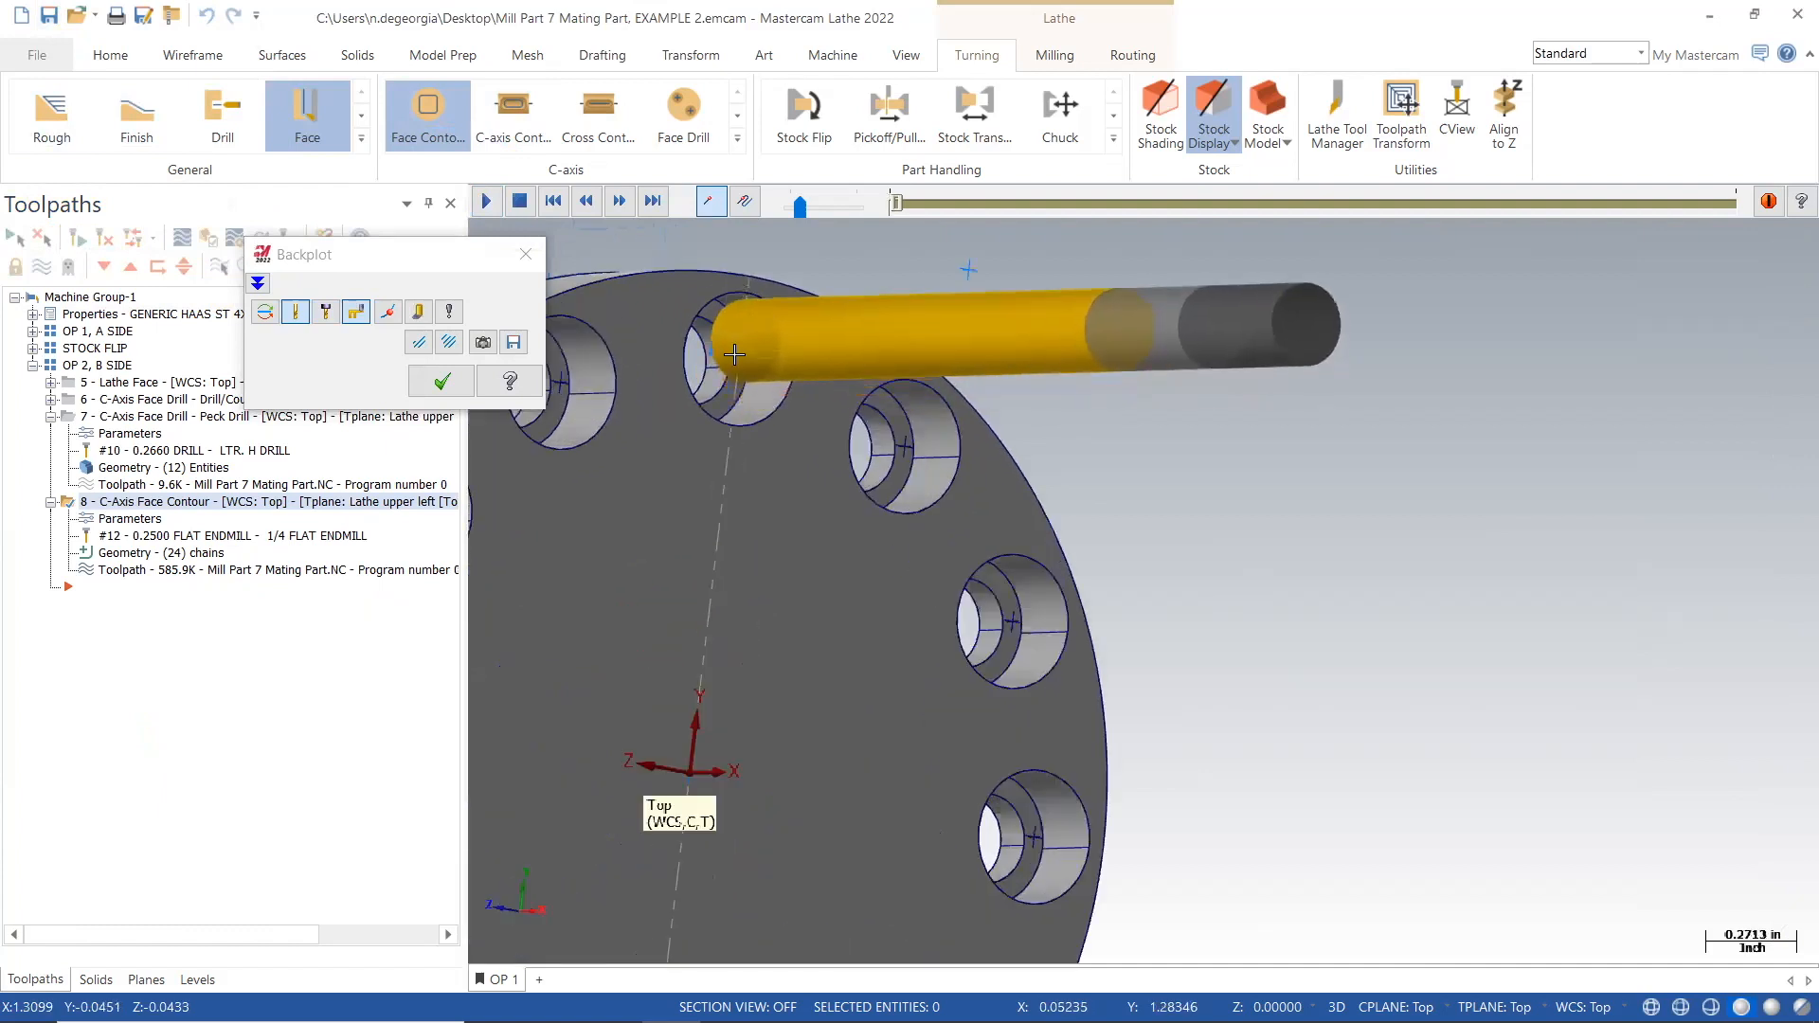
pyautogui.scroll(1, 689, 334)
pyautogui.scroll(-1, 735, 358)
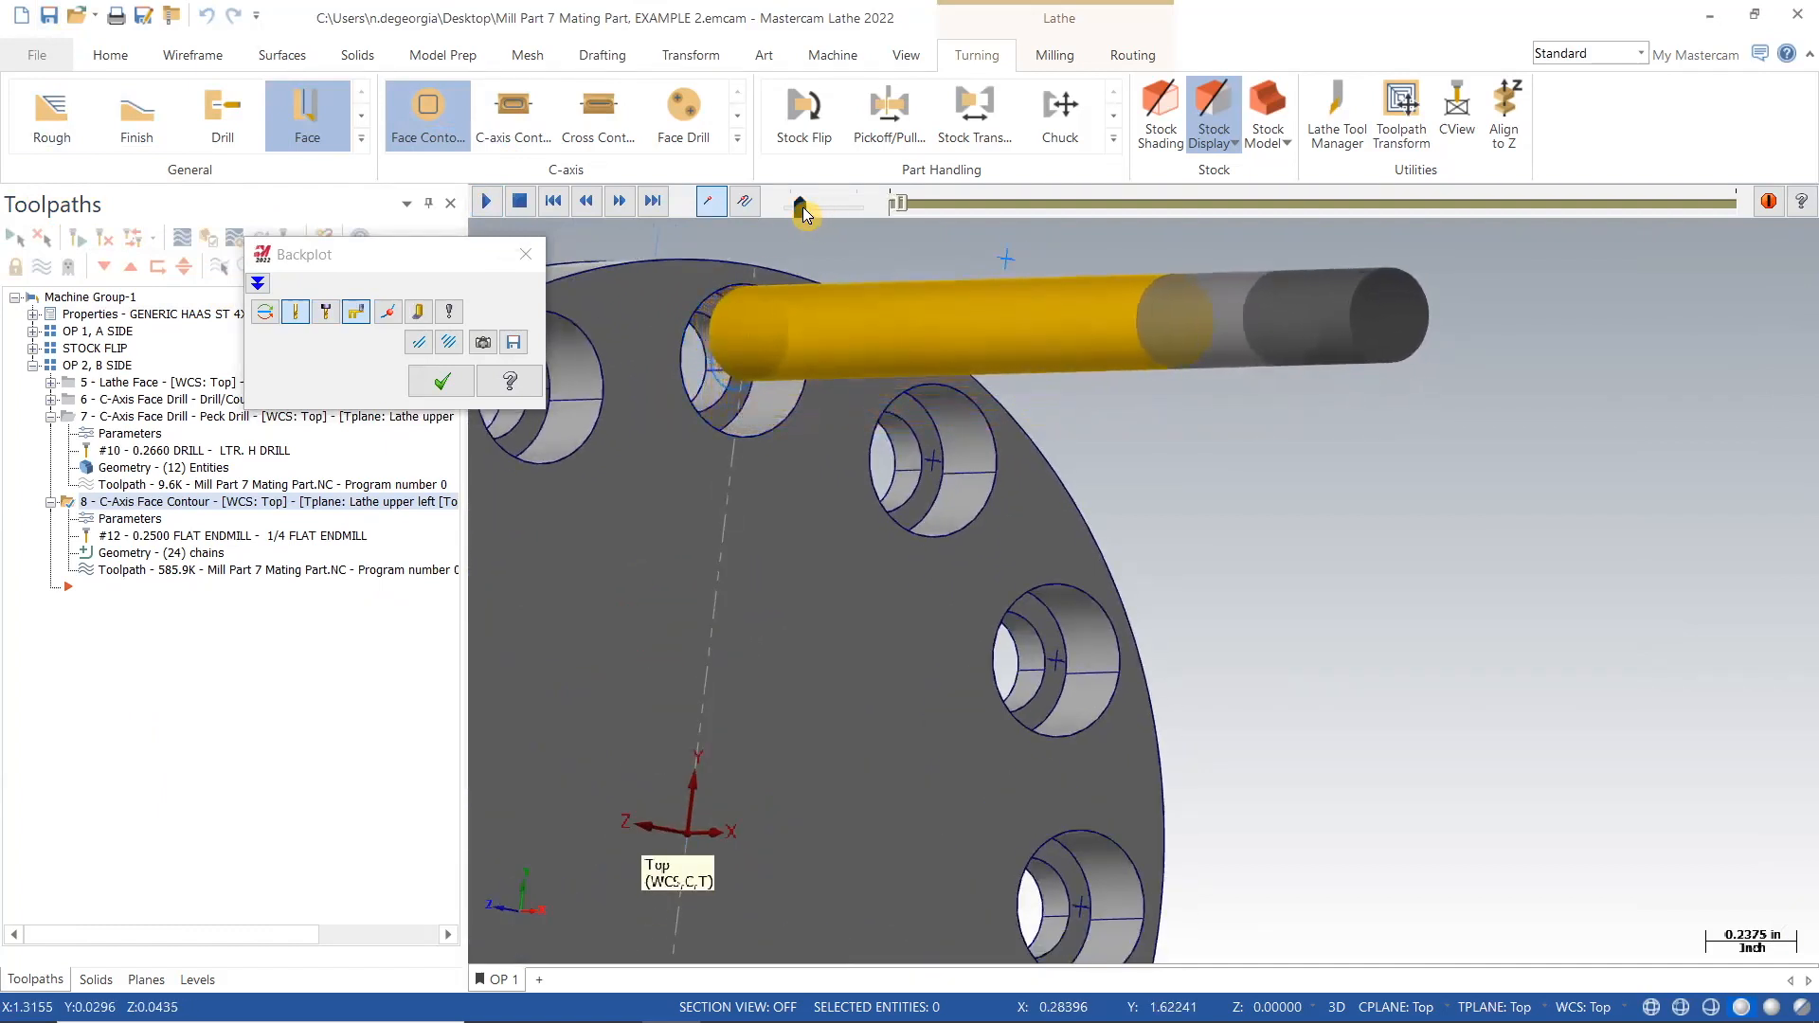
pyautogui.moveTo(800, 208); pyautogui.dragTo(815, 204)
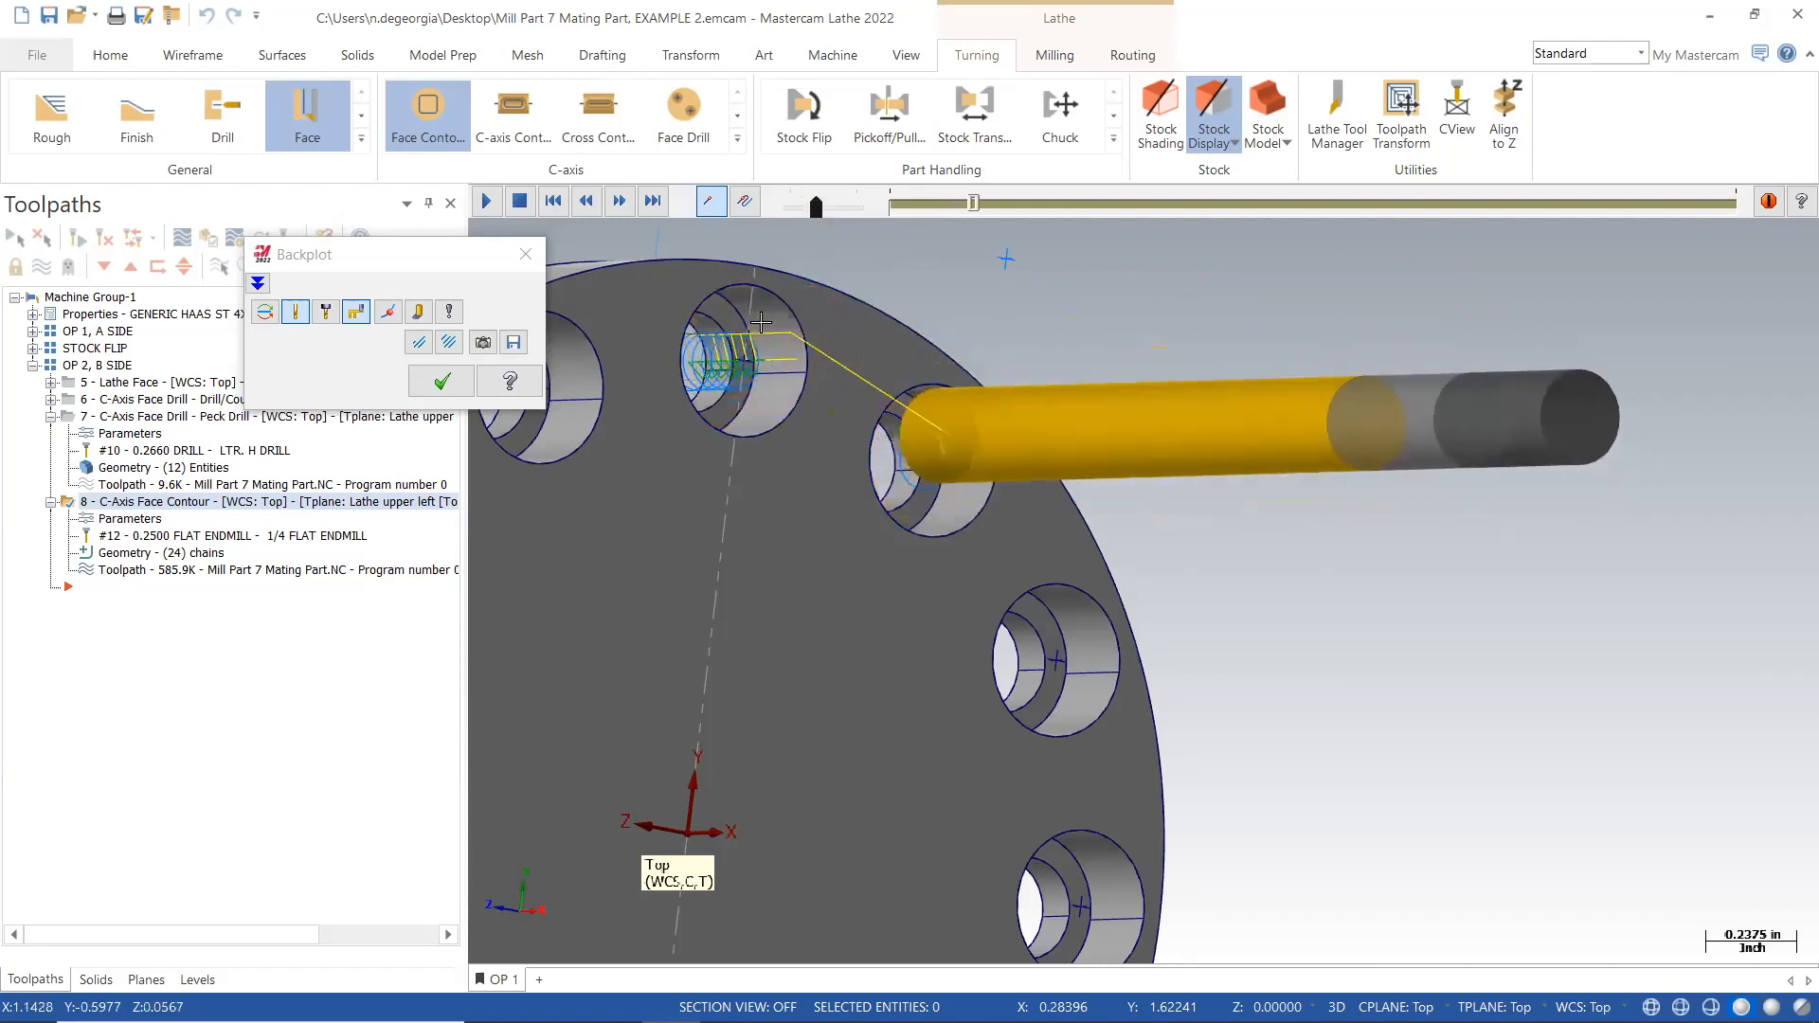
# Run the face contour backplot faster, checking the moves between holes from the side and across the flange face.
pyautogui.moveTo(708, 525); pyautogui.dragTo(983, 528, button='middle')
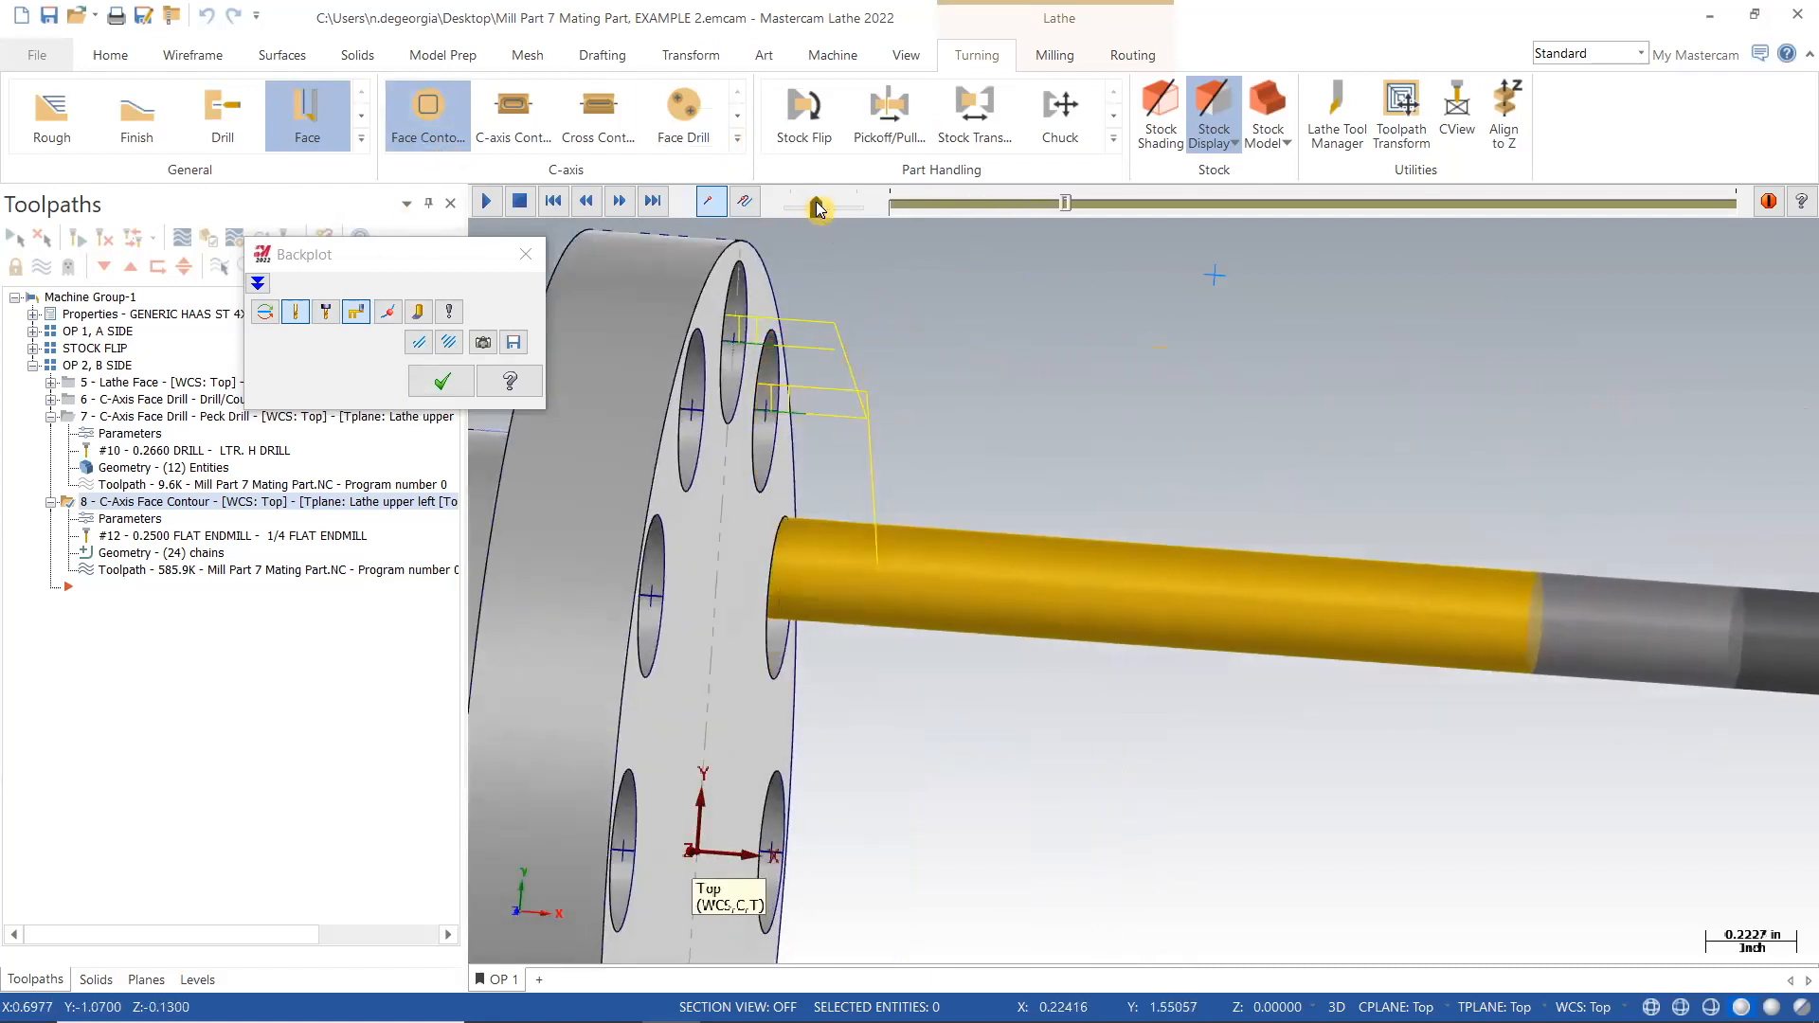
pyautogui.scroll(-1, 1419, 870)
pyautogui.scroll(-5, 562, 599)
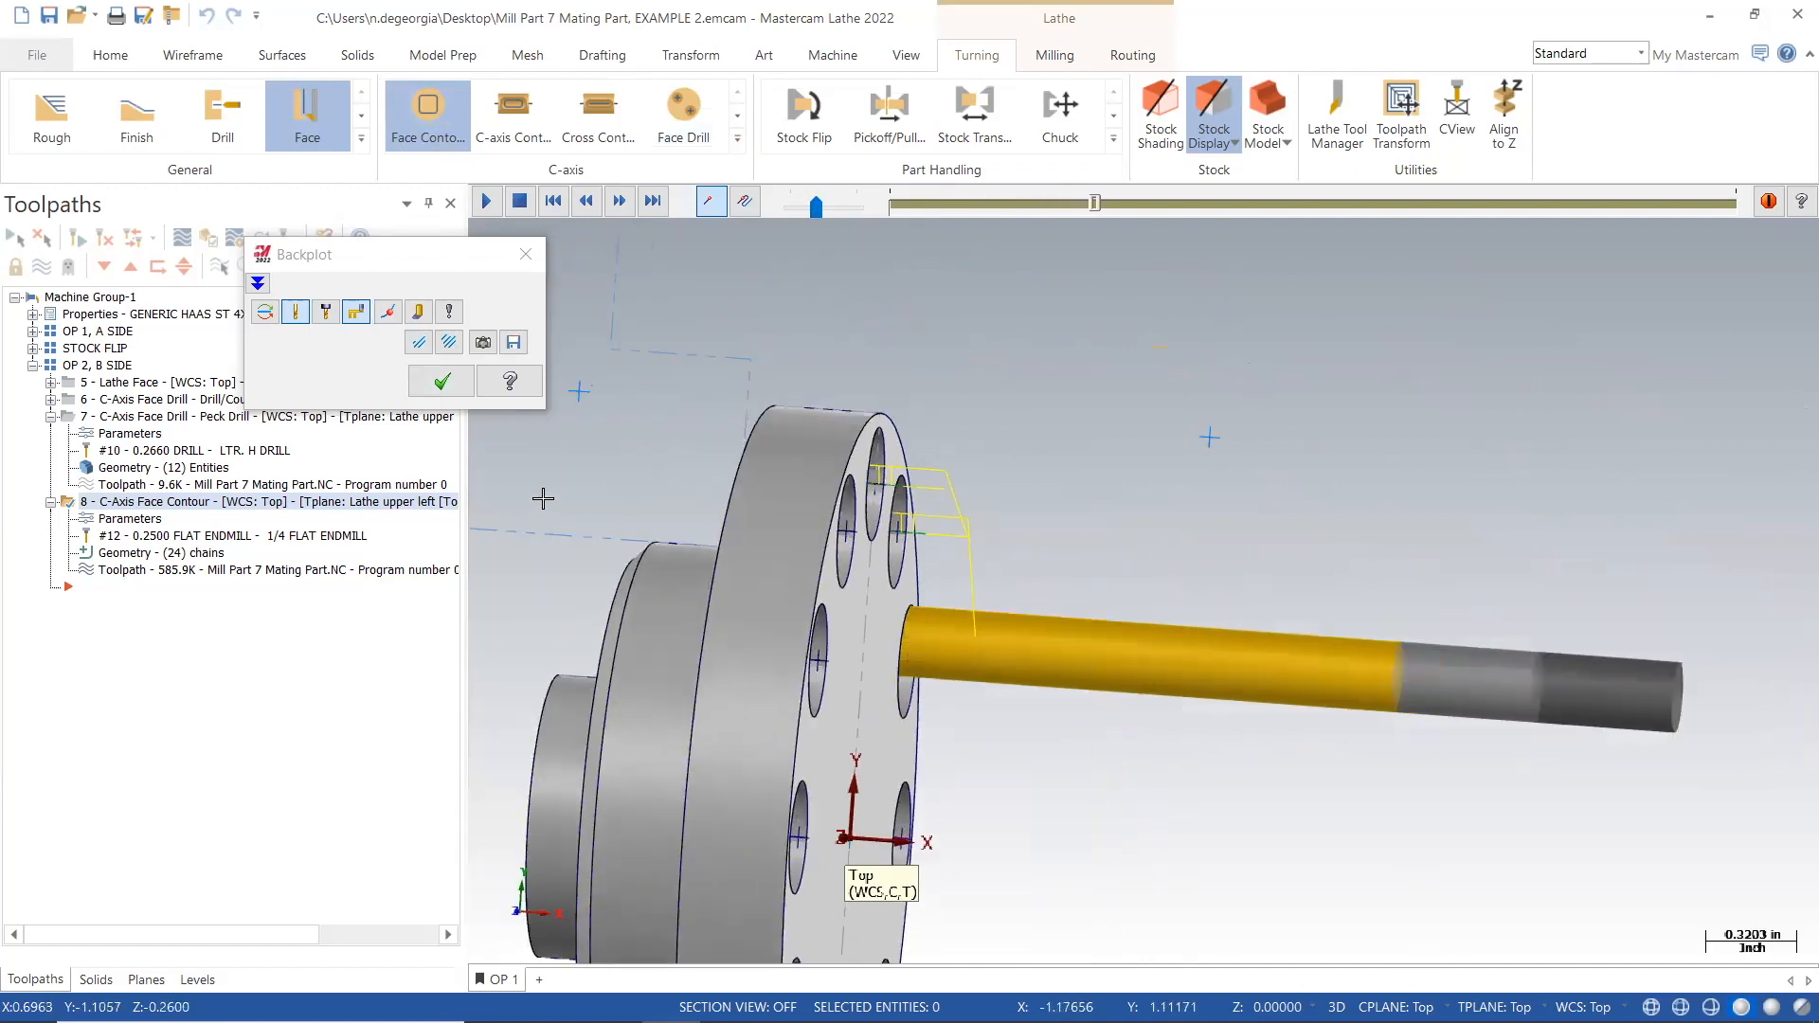
pyautogui.scroll(-3, 562, 598)
pyautogui.scroll(5, 683, 892)
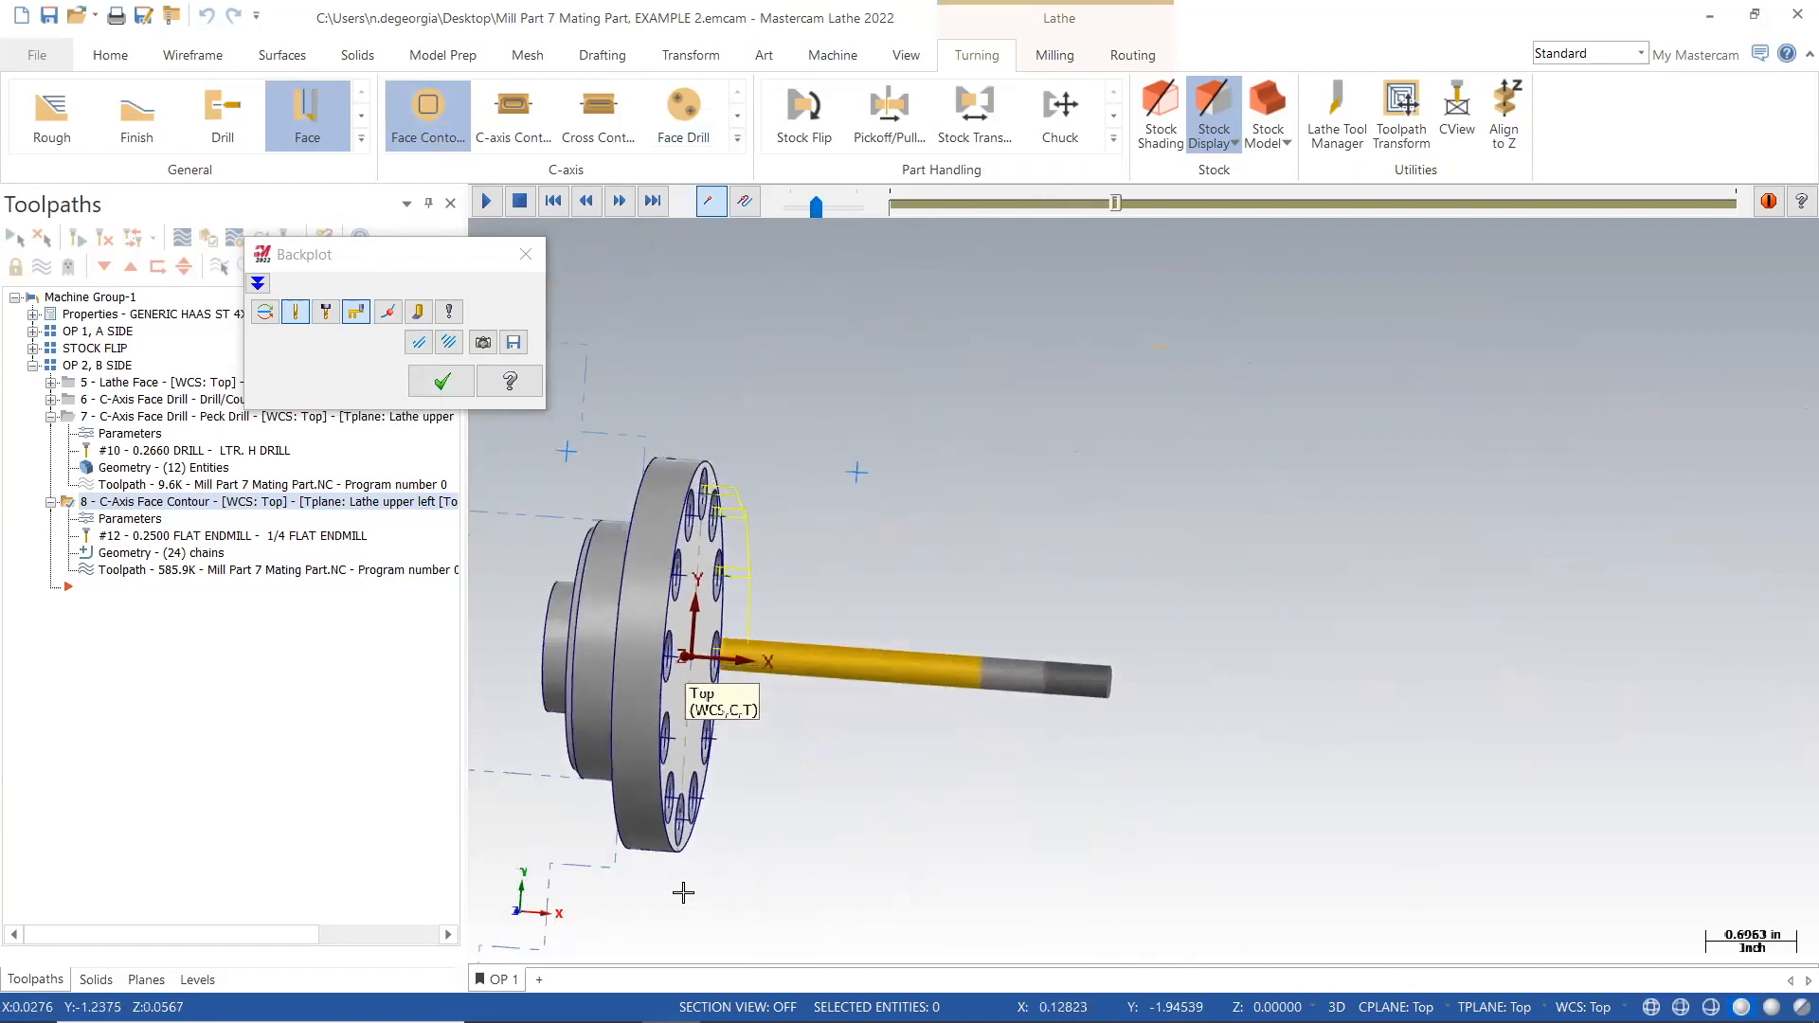
pyautogui.moveTo(815, 207); pyautogui.dragTo(843, 207)
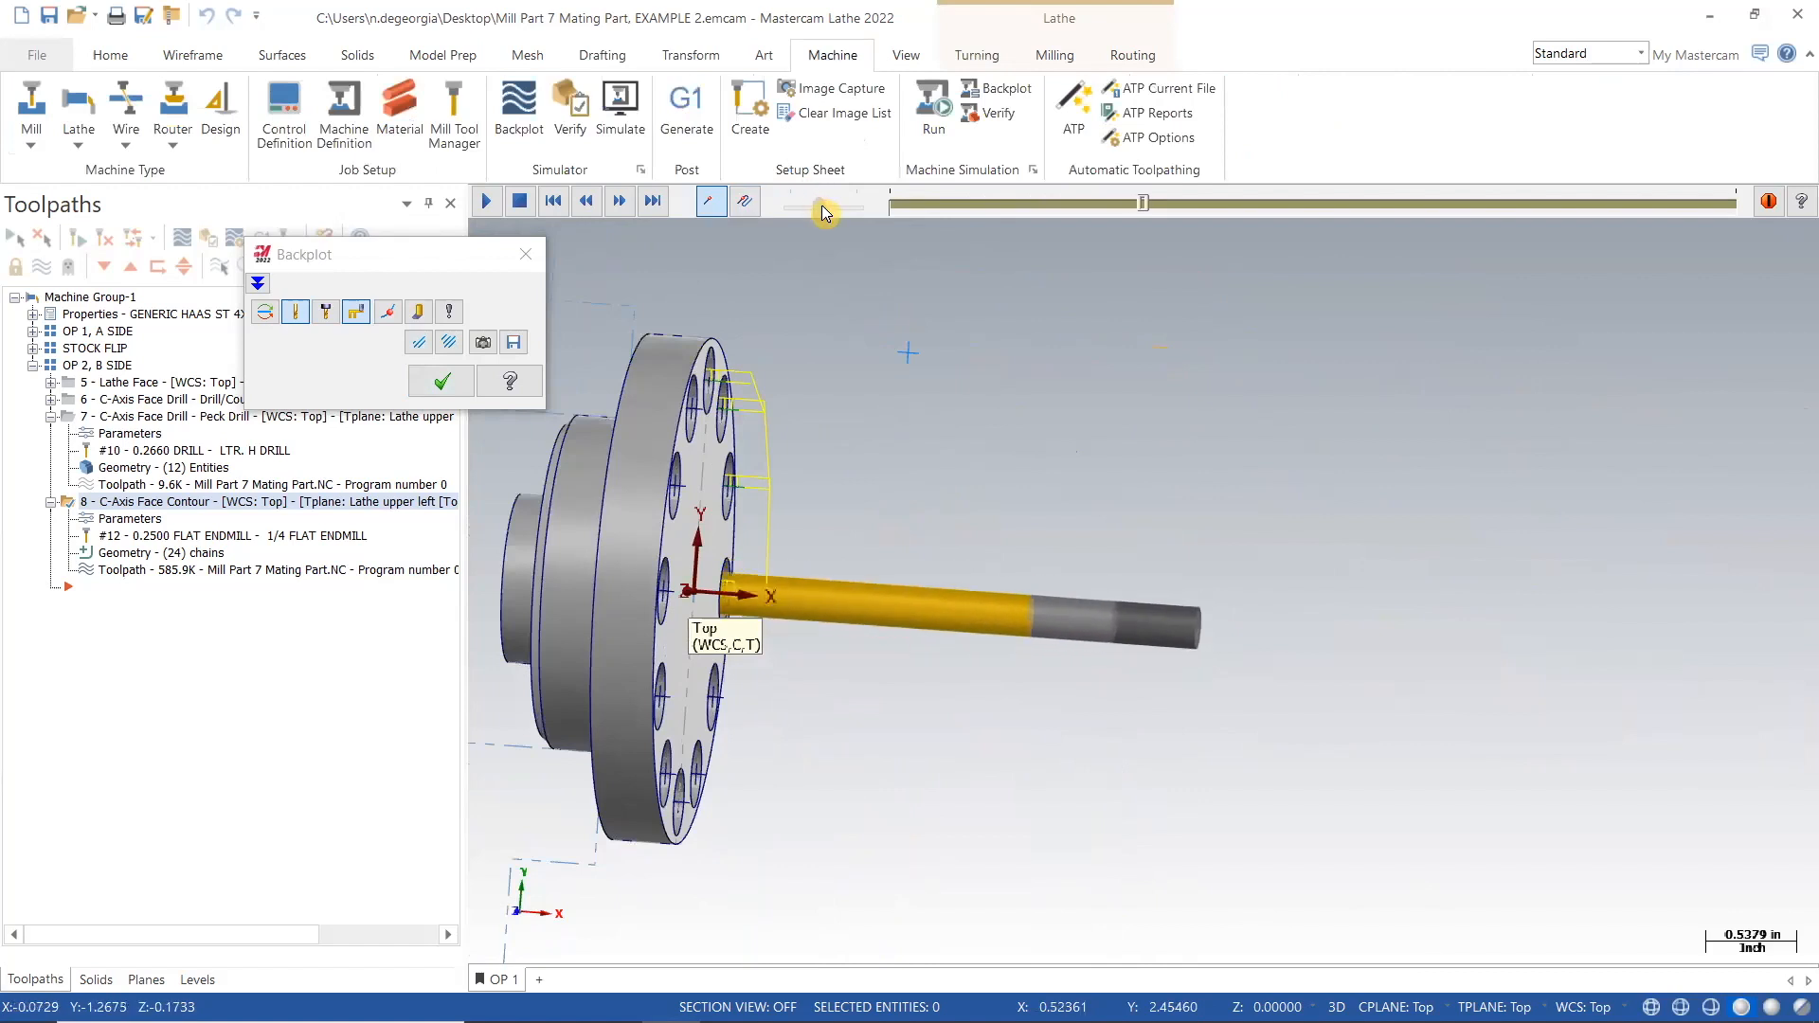
pyautogui.moveTo(933, 825); pyautogui.dragTo(849, 829, button='middle')
pyautogui.scroll(2, 846, 827)
pyautogui.scroll(1, 846, 827)
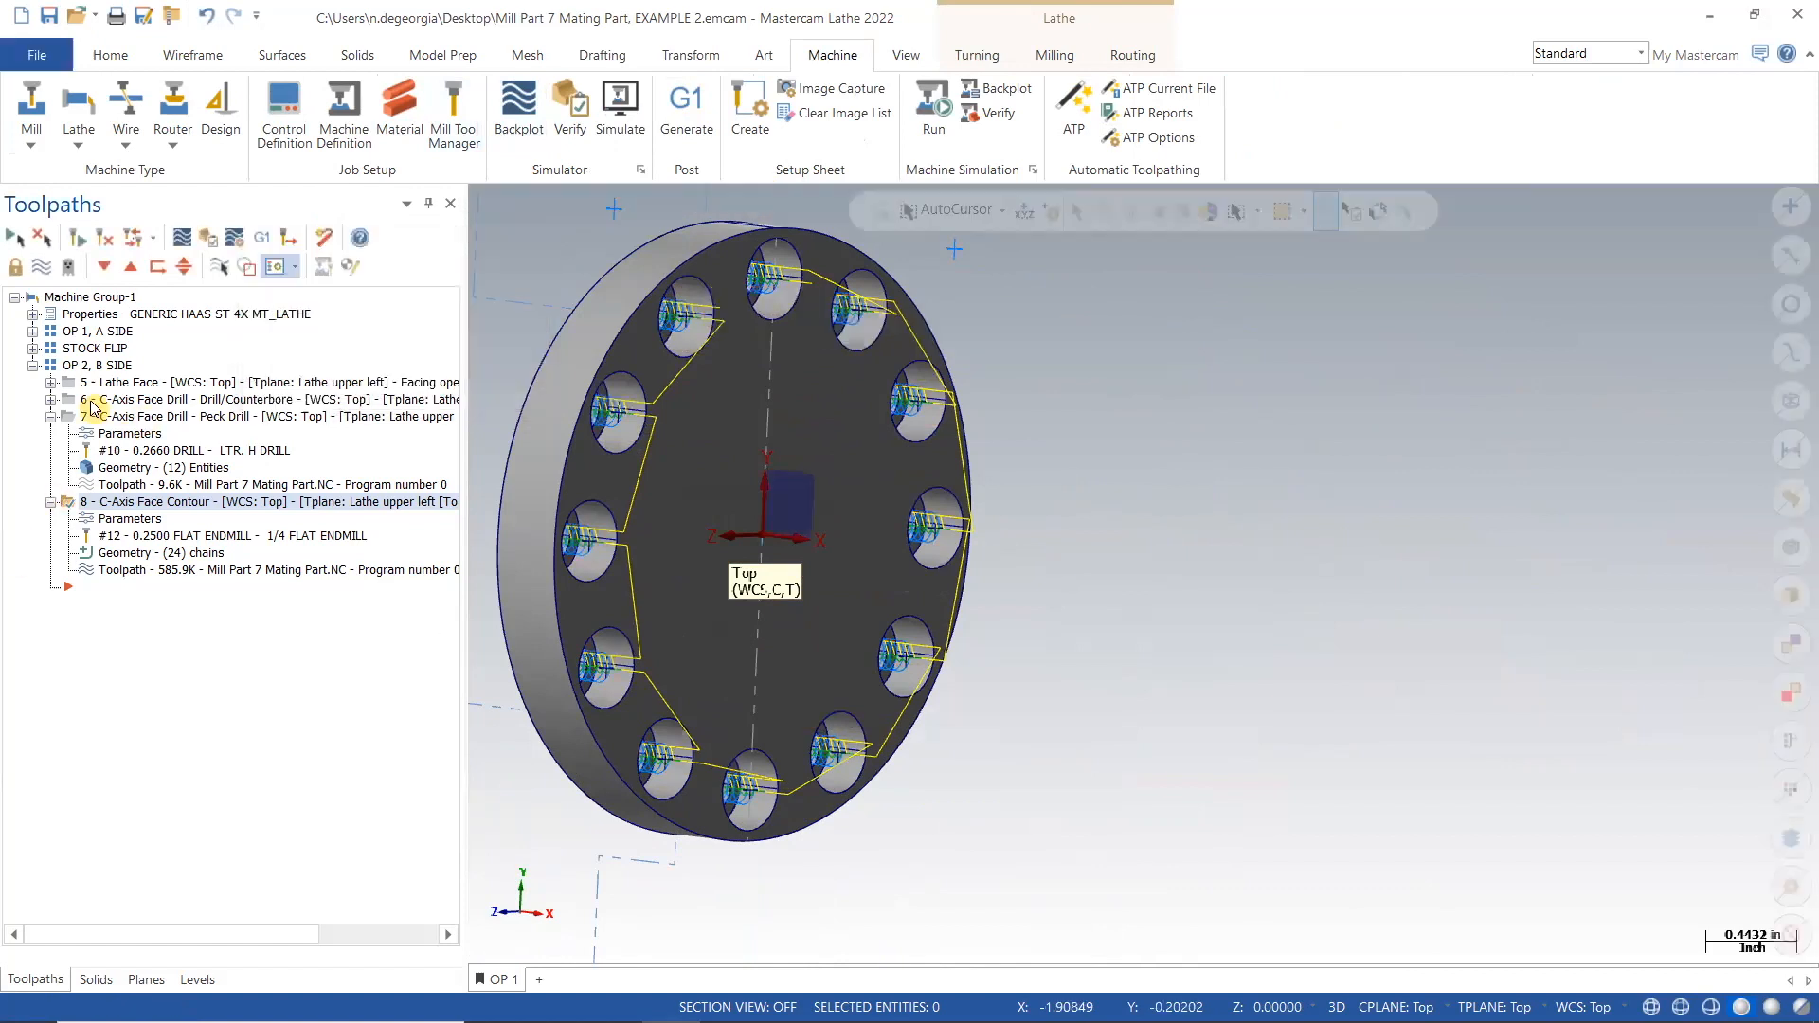
# Turn on toolpath display for all operations in the OP 2, B SIDE group and collapse operations 7 and 8.
pyautogui.click(97, 366)
pyautogui.click(68, 266)
pyautogui.click(42, 266)
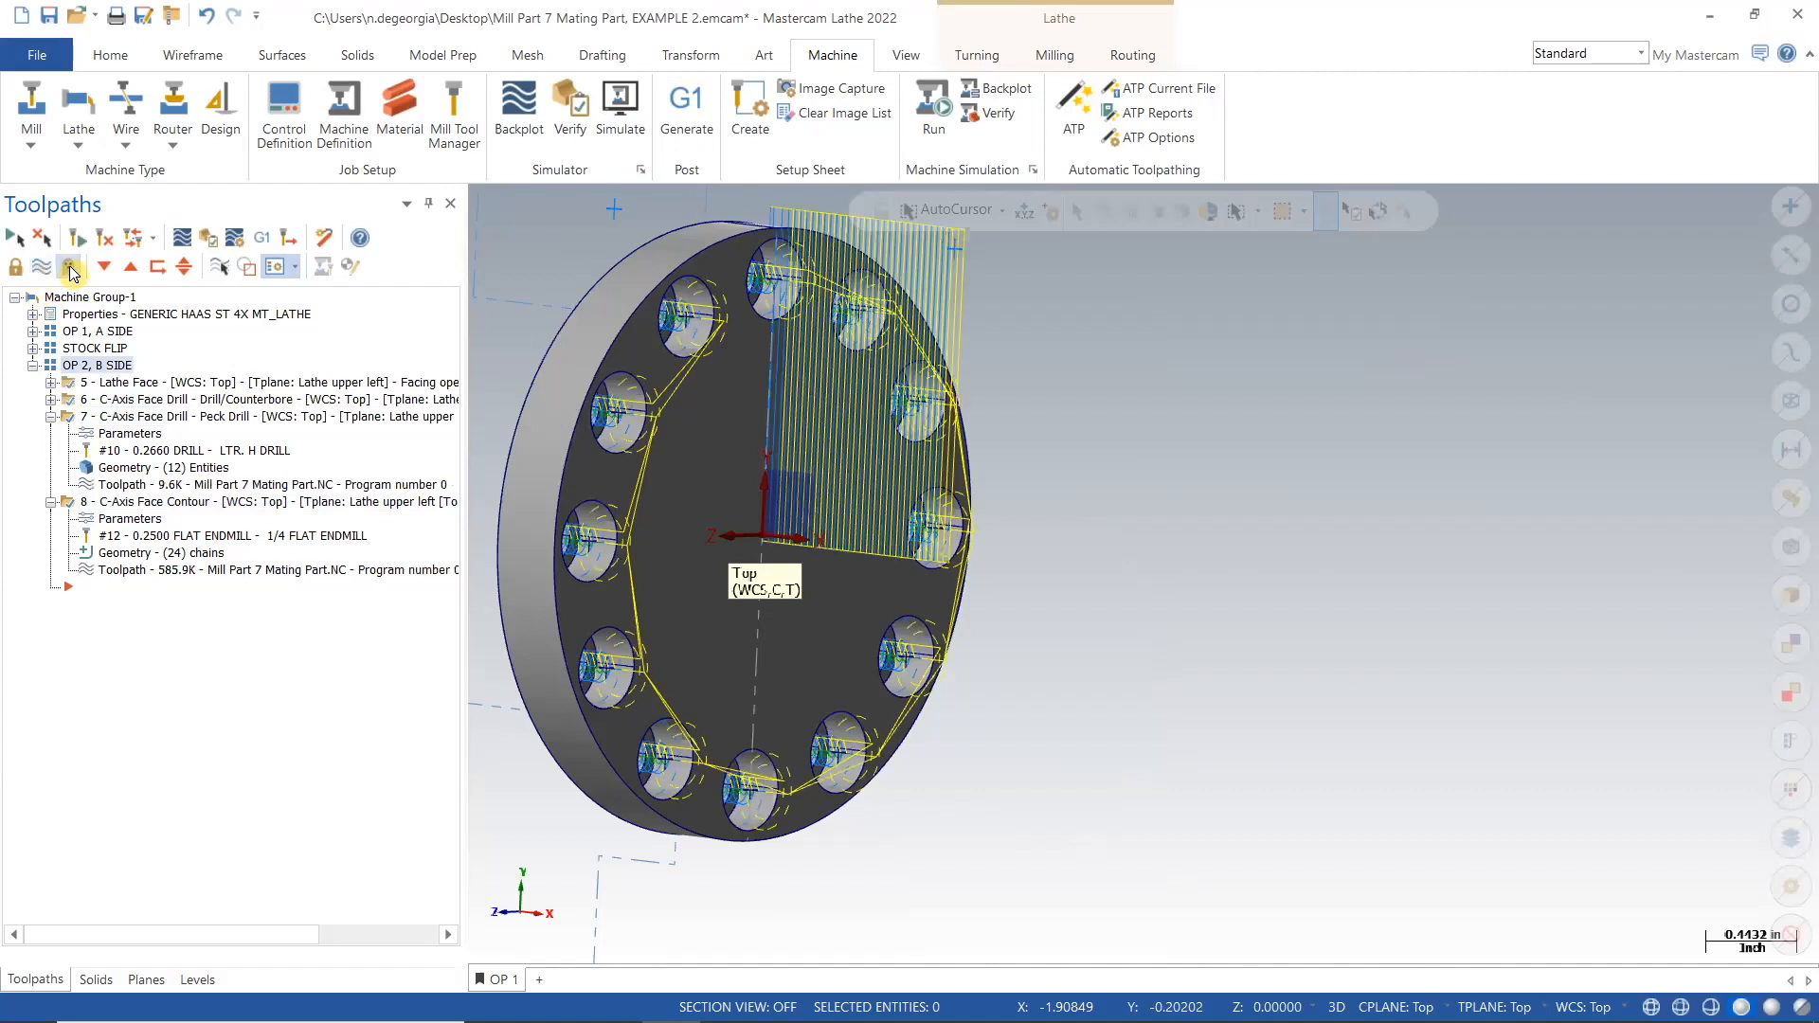
pyautogui.click(52, 416)
pyautogui.click(52, 434)
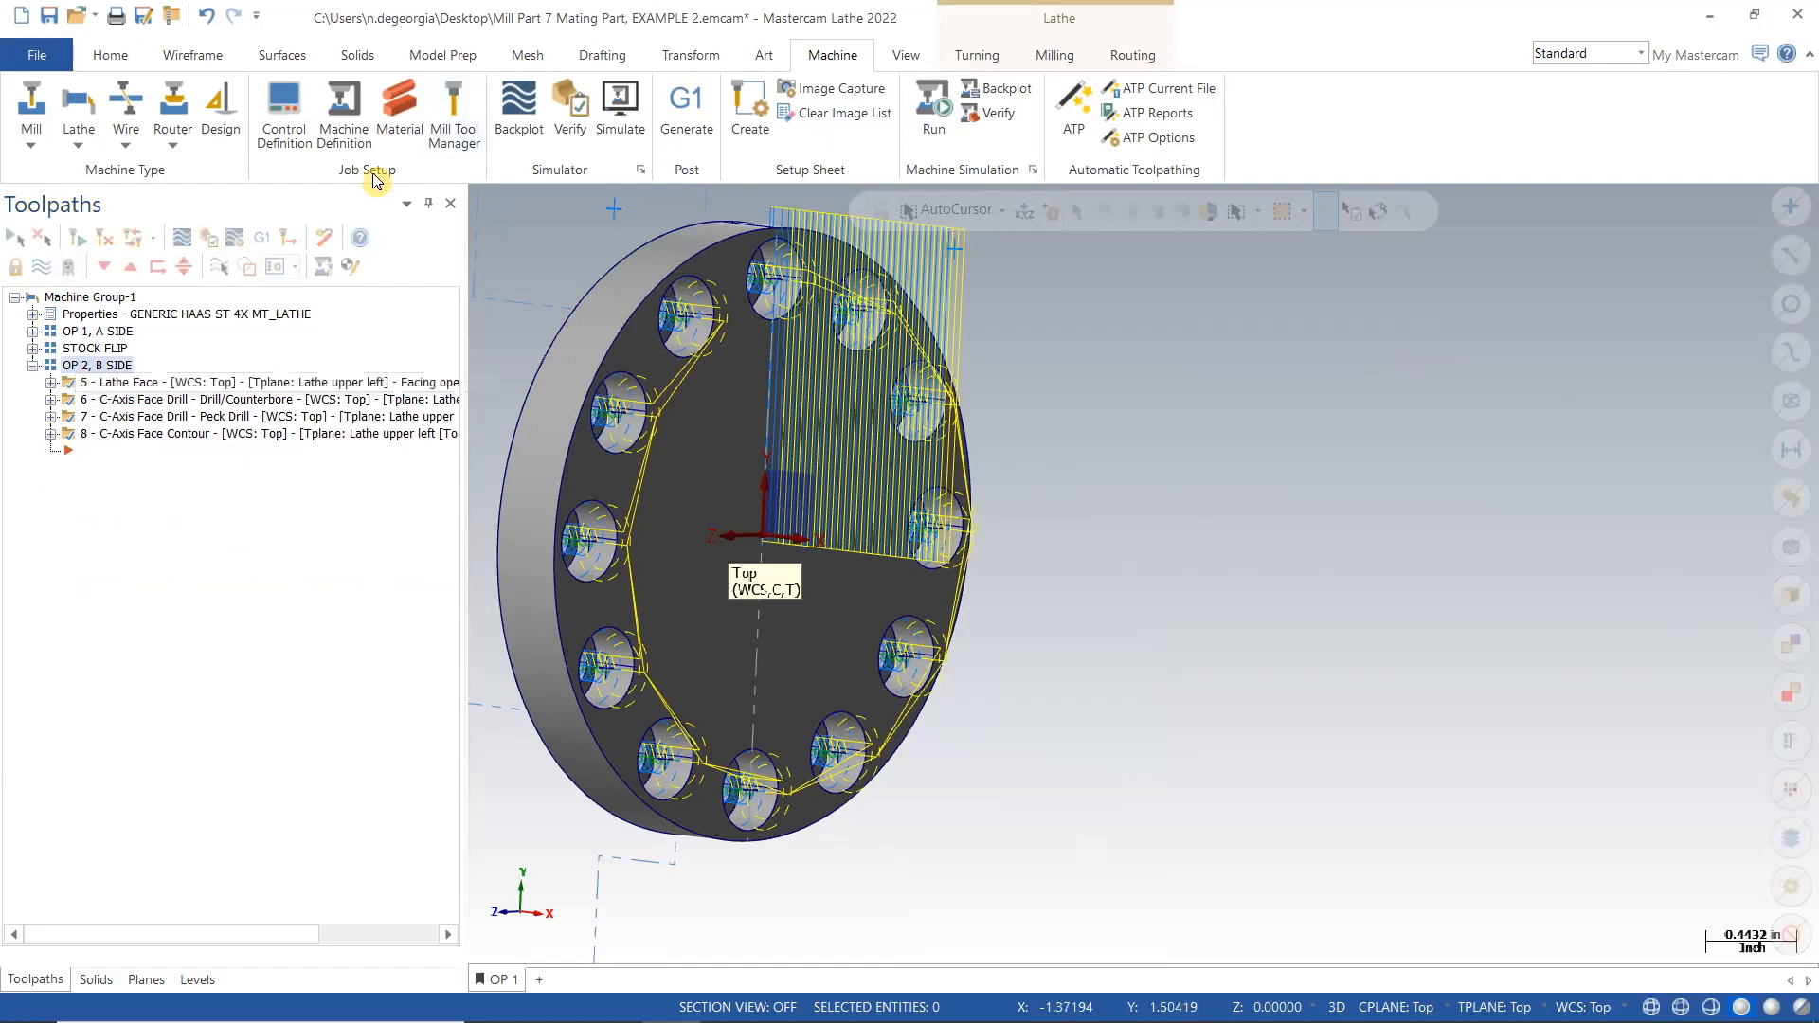
# Set the graphics view to Top and verify the OP 2, B SIDE operations in the simulator, inspecting the flange face.
pyautogui.scroll(-2, 971, 351)
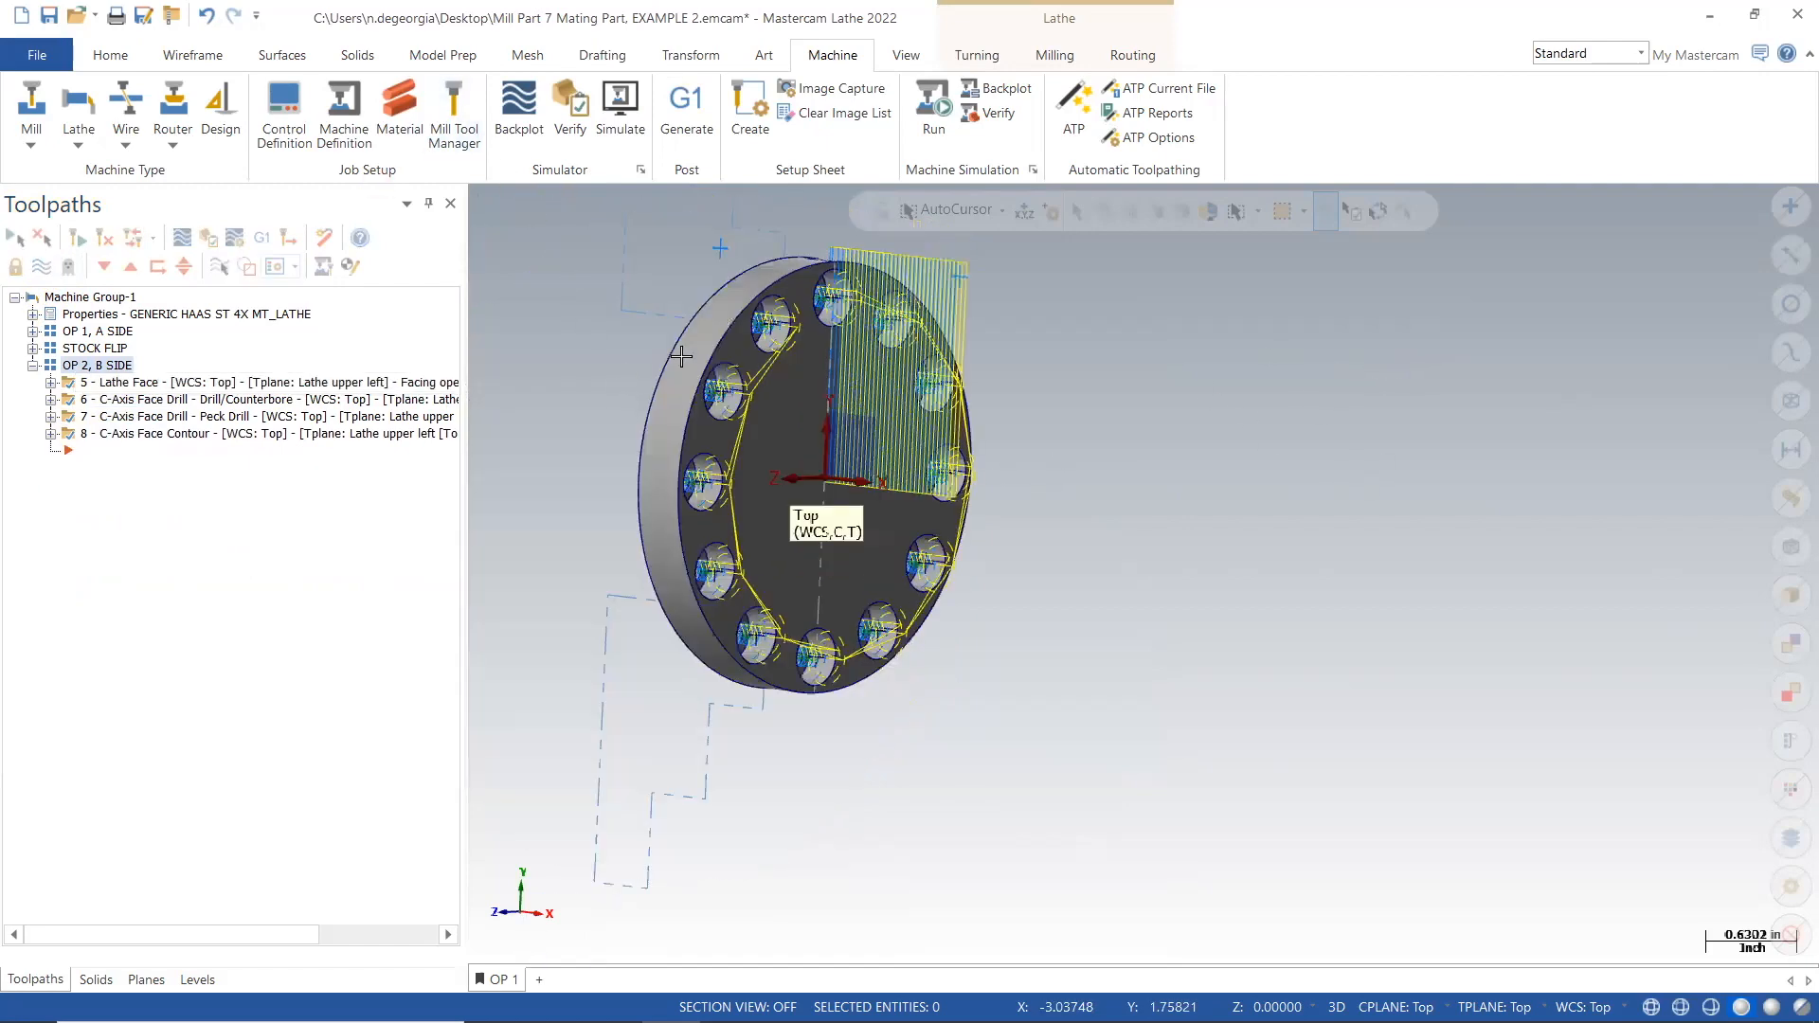
pyautogui.rightClick(973, 339)
pyautogui.click(1025, 466)
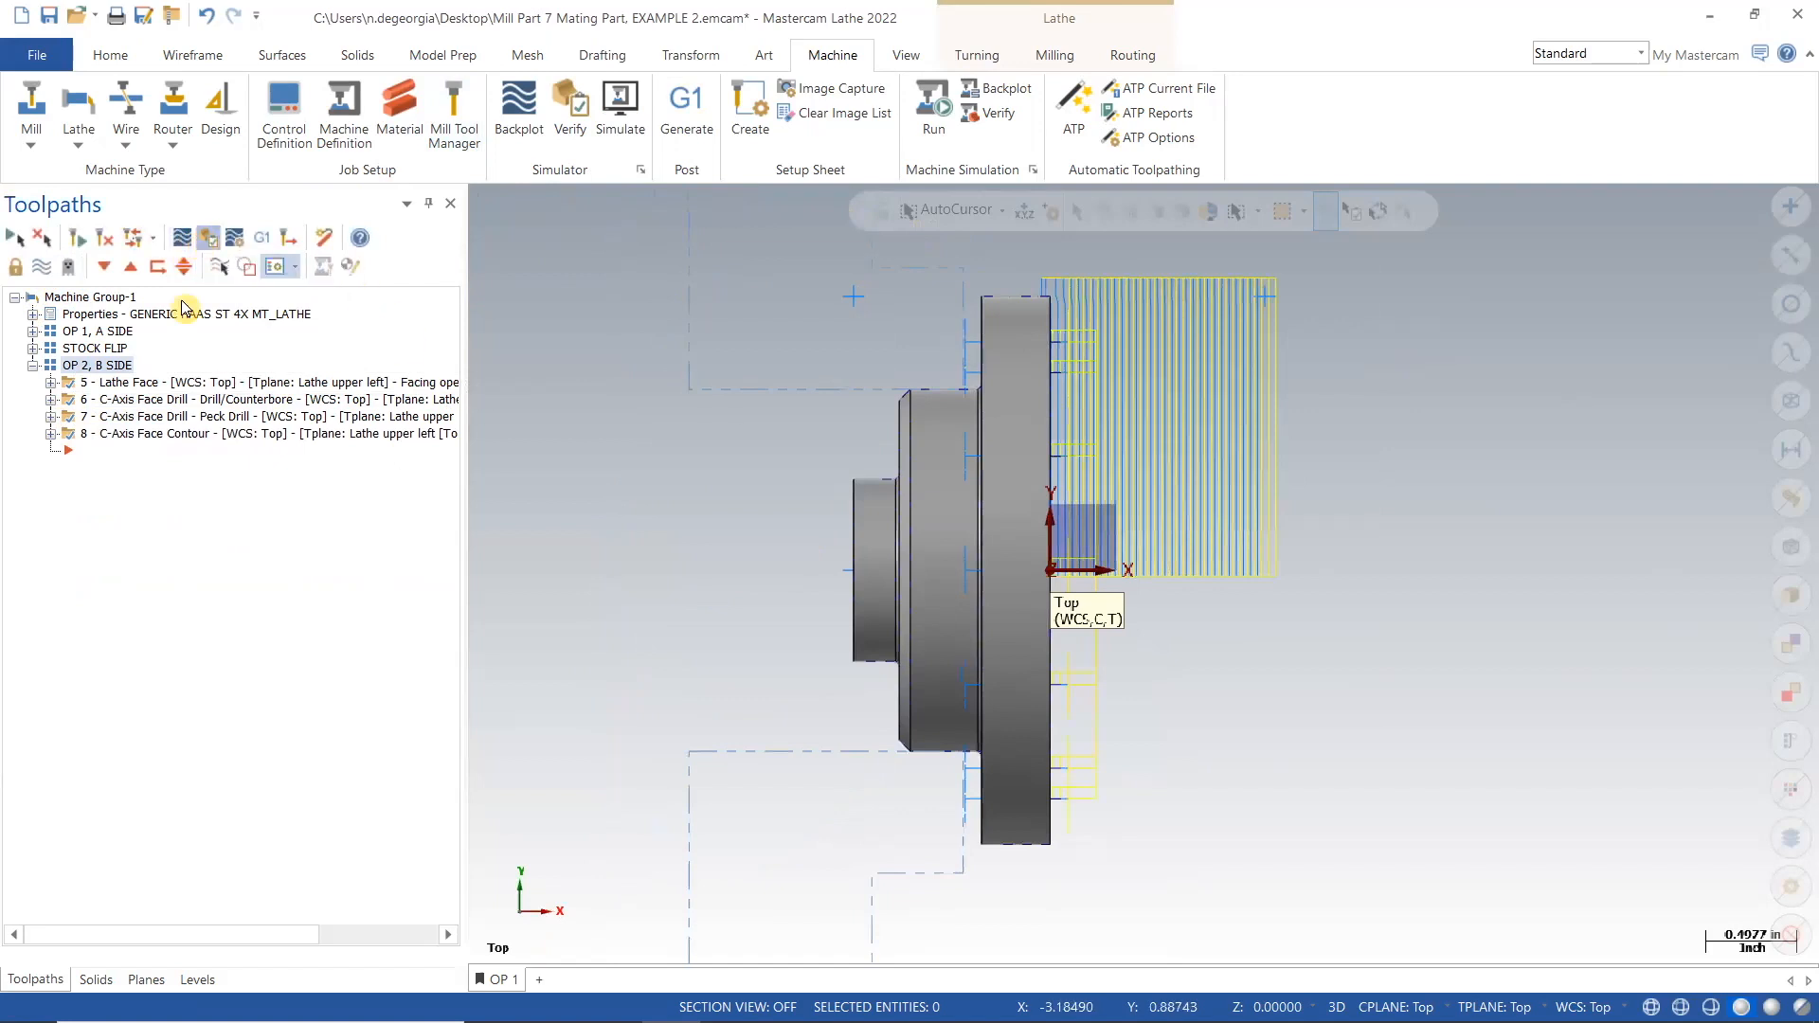
pyautogui.click(264, 135)
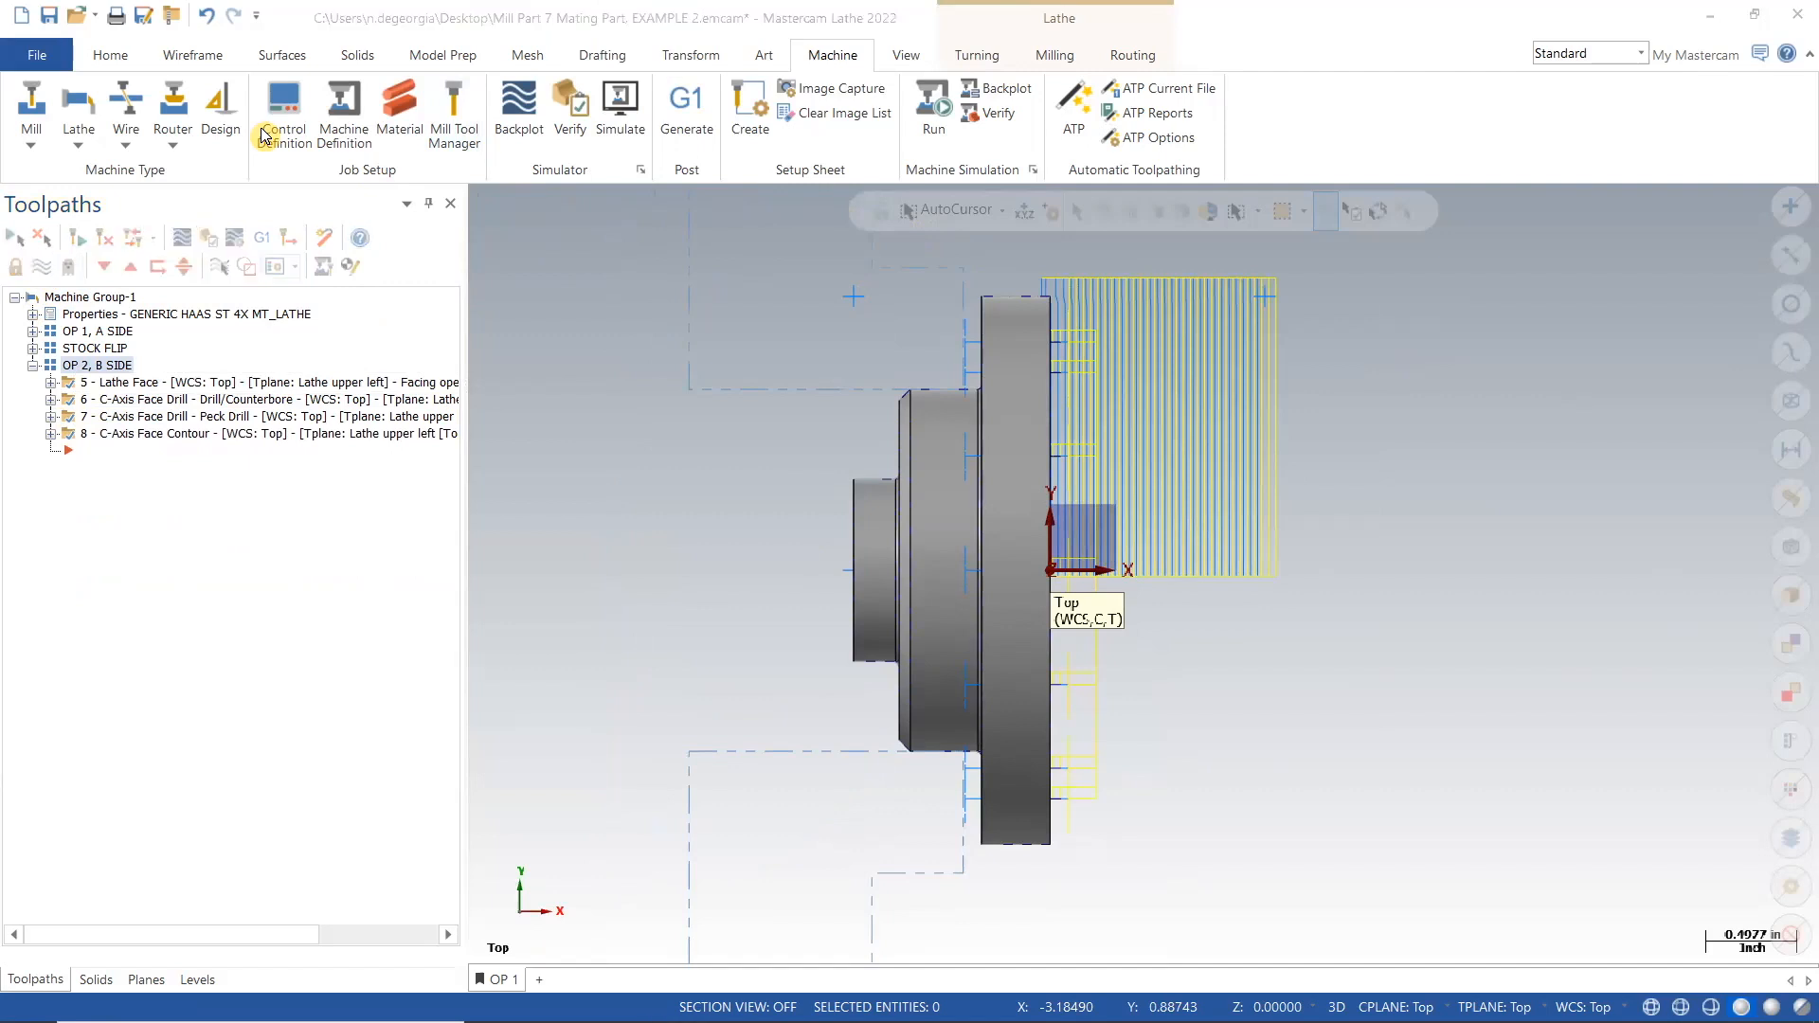
pyautogui.scroll(-2, 1634, 694)
pyautogui.moveTo(1633, 693); pyautogui.dragTo(1591, 703, button='middle')
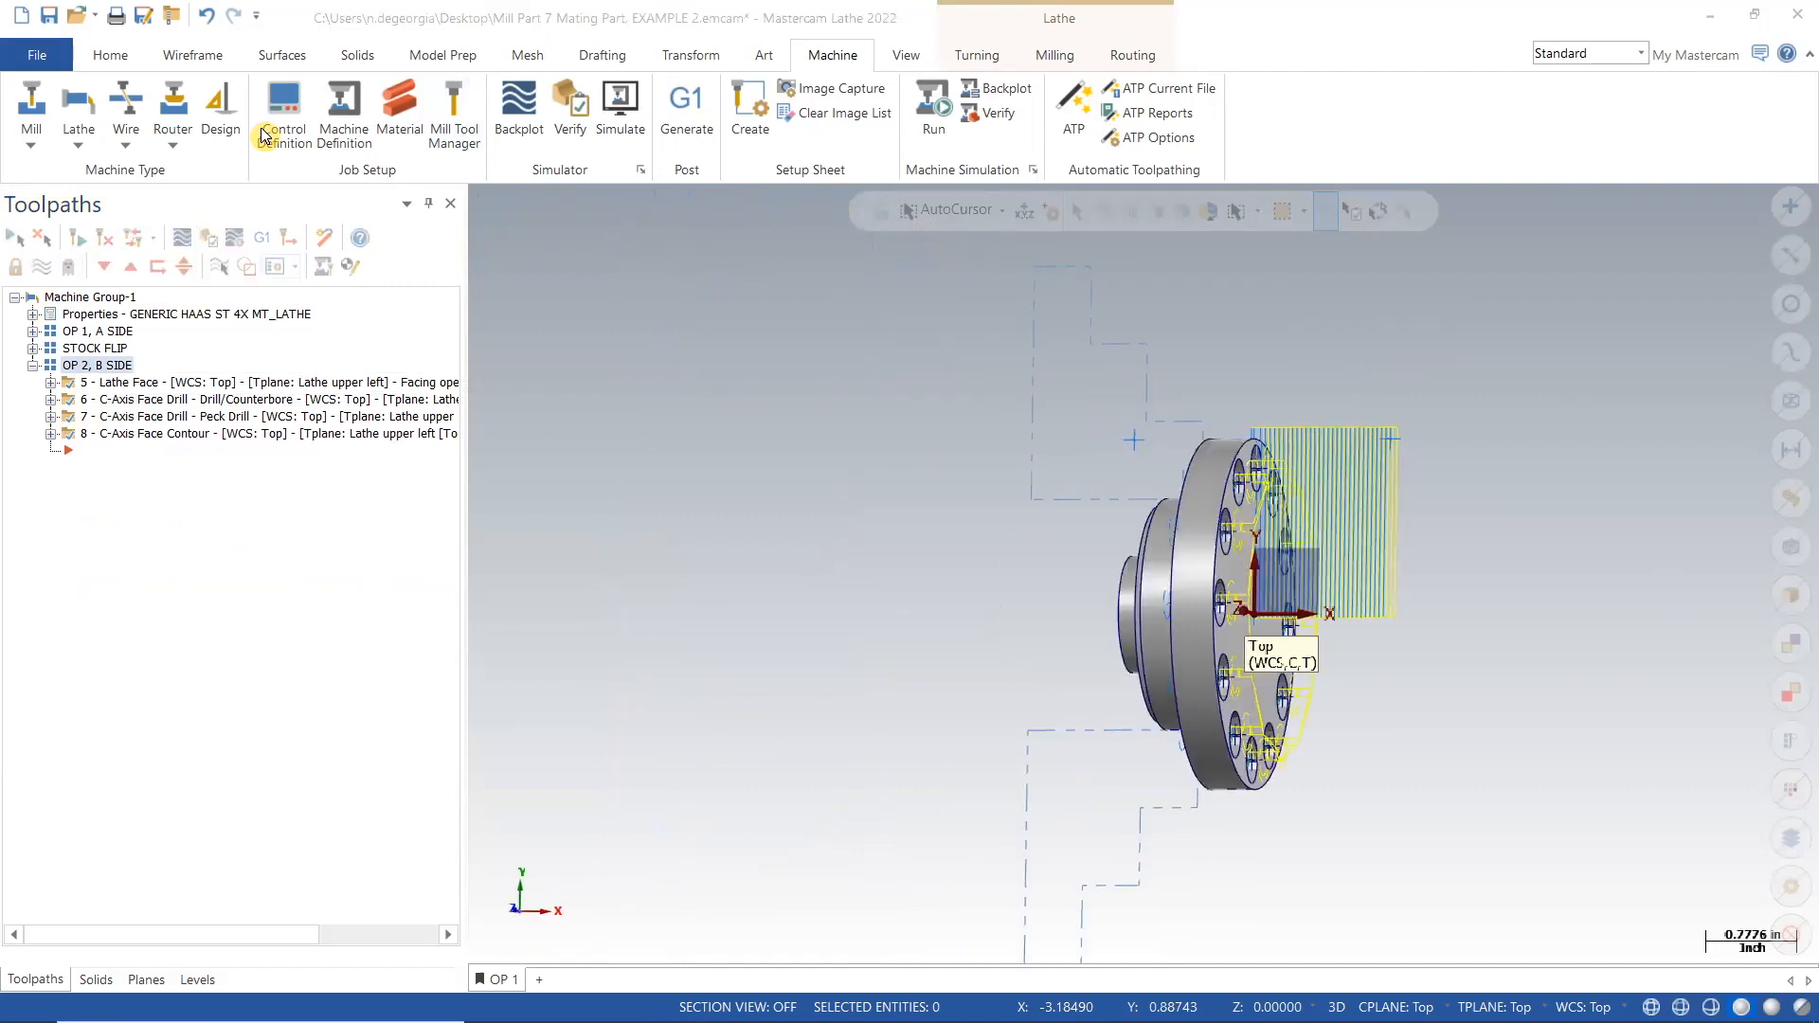
pyautogui.scroll(2, 1590, 703)
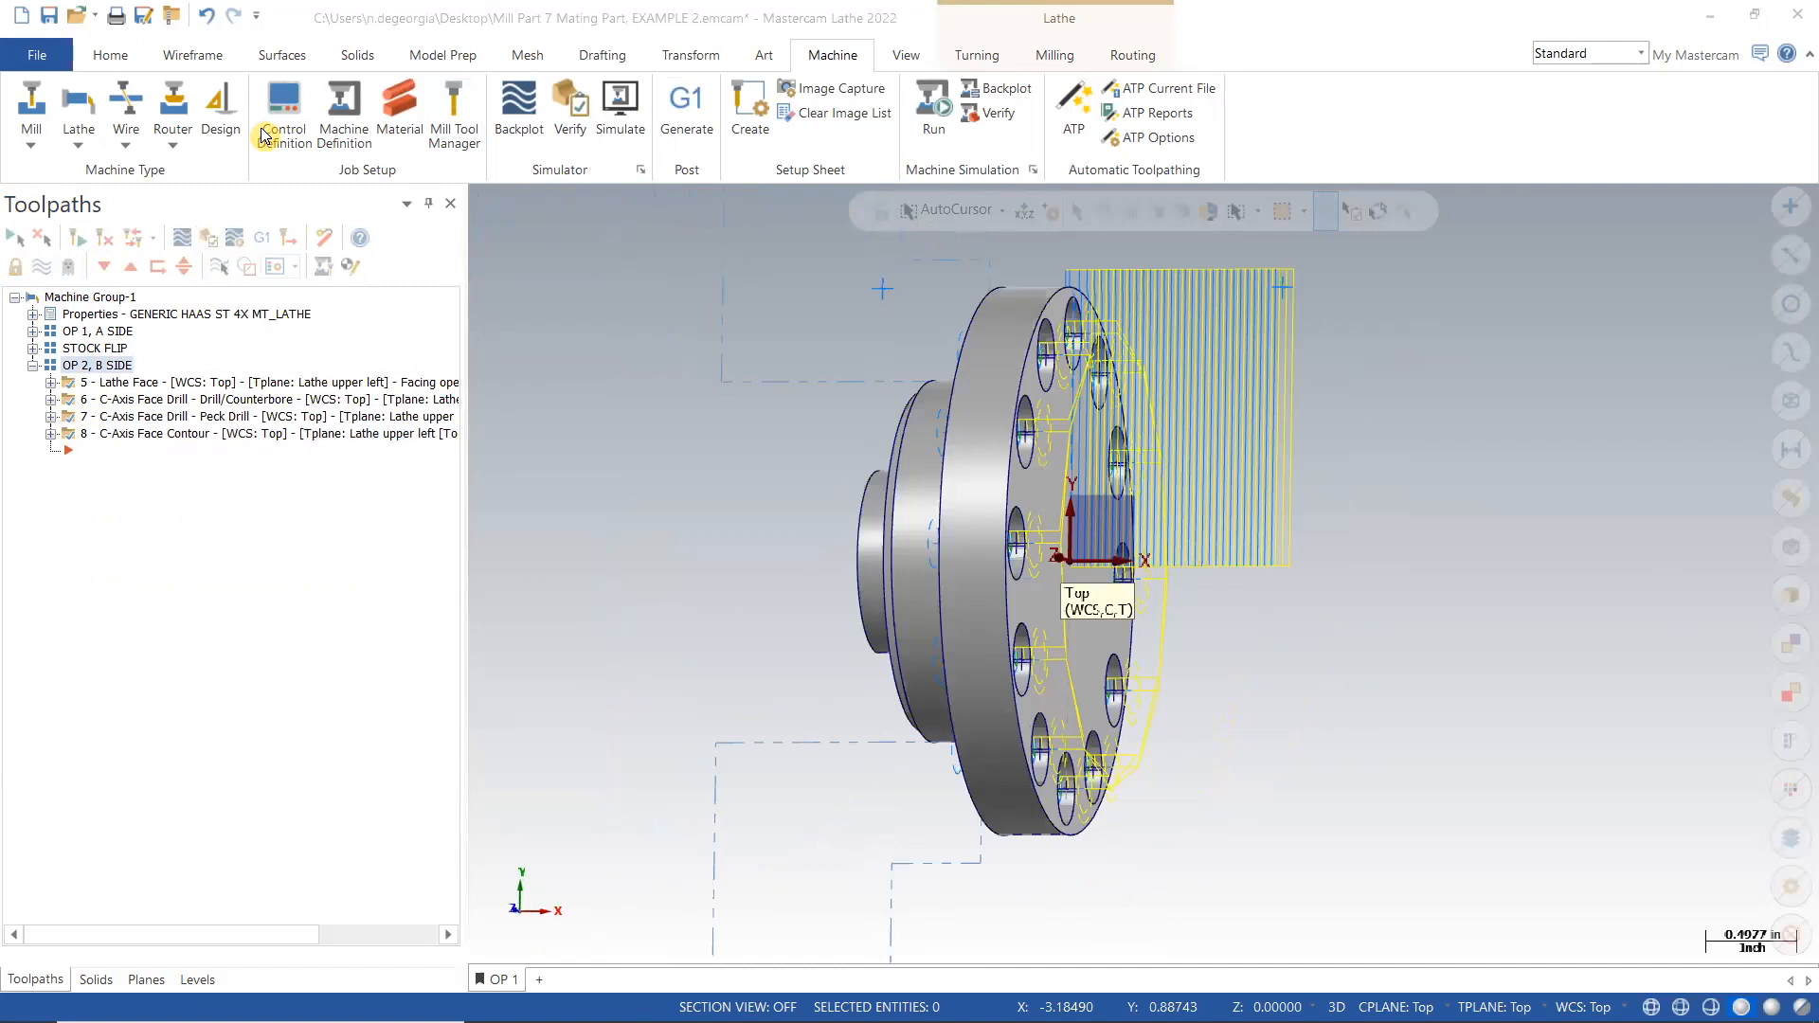